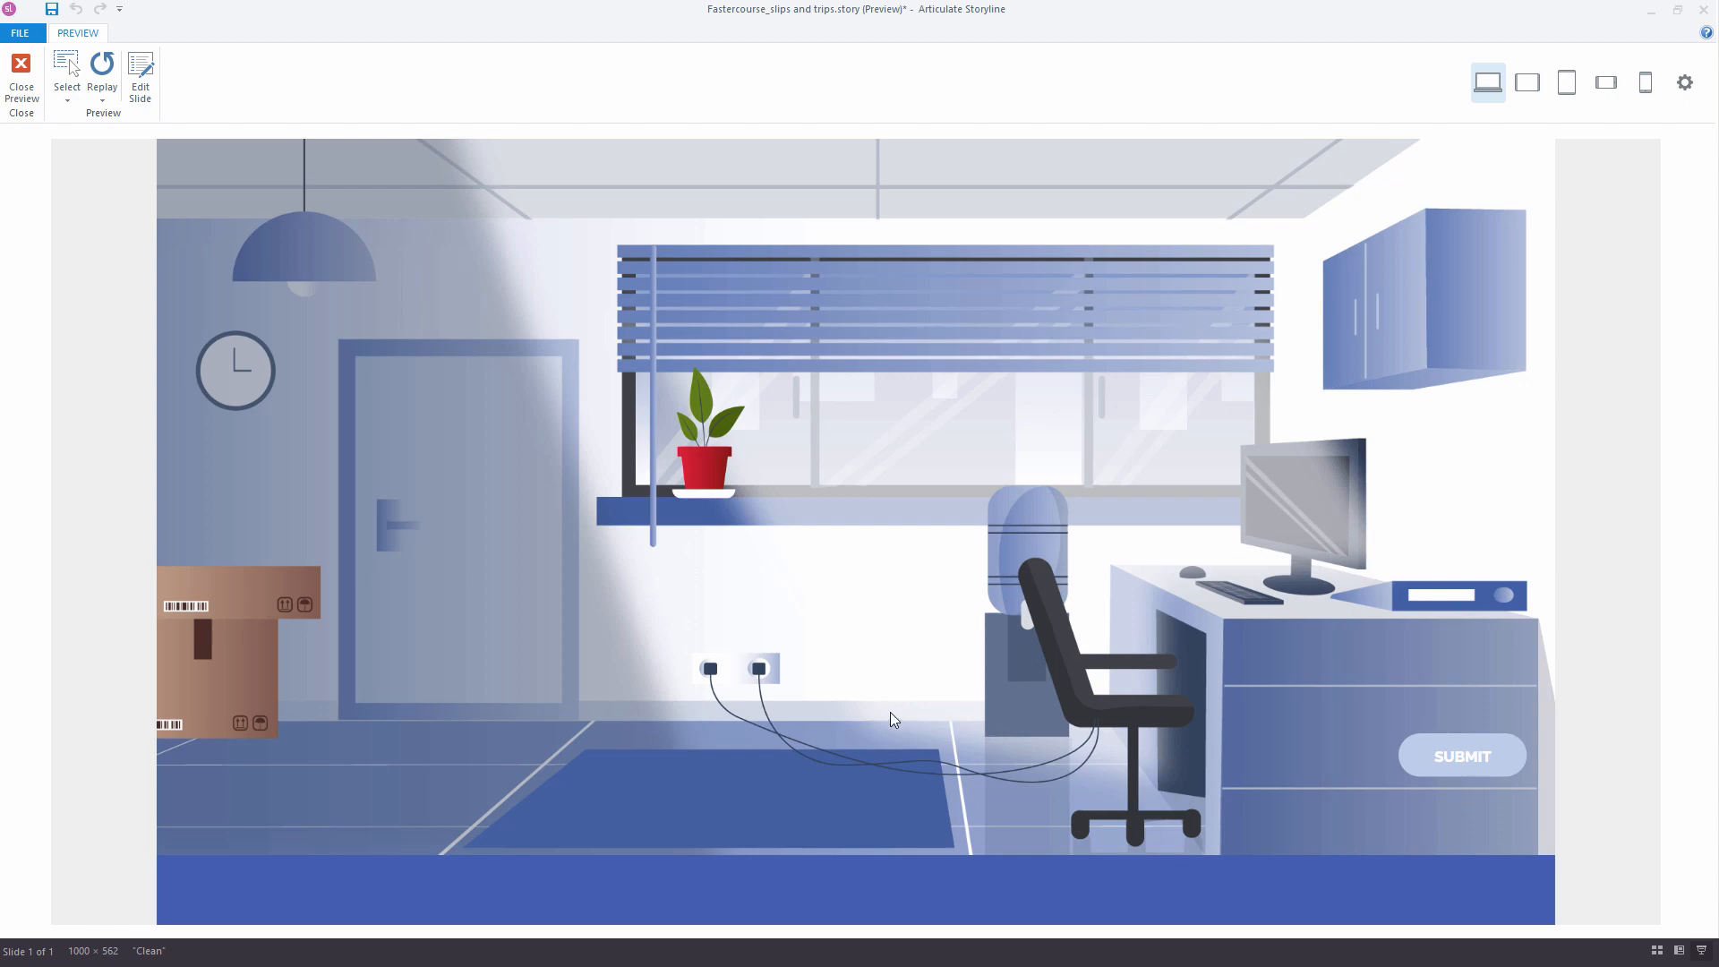
# Test the previewed office slide by fixing the loose wires and the ceiling lamp, and submit it
pyautogui.click(757, 690)
pyautogui.click(523, 699)
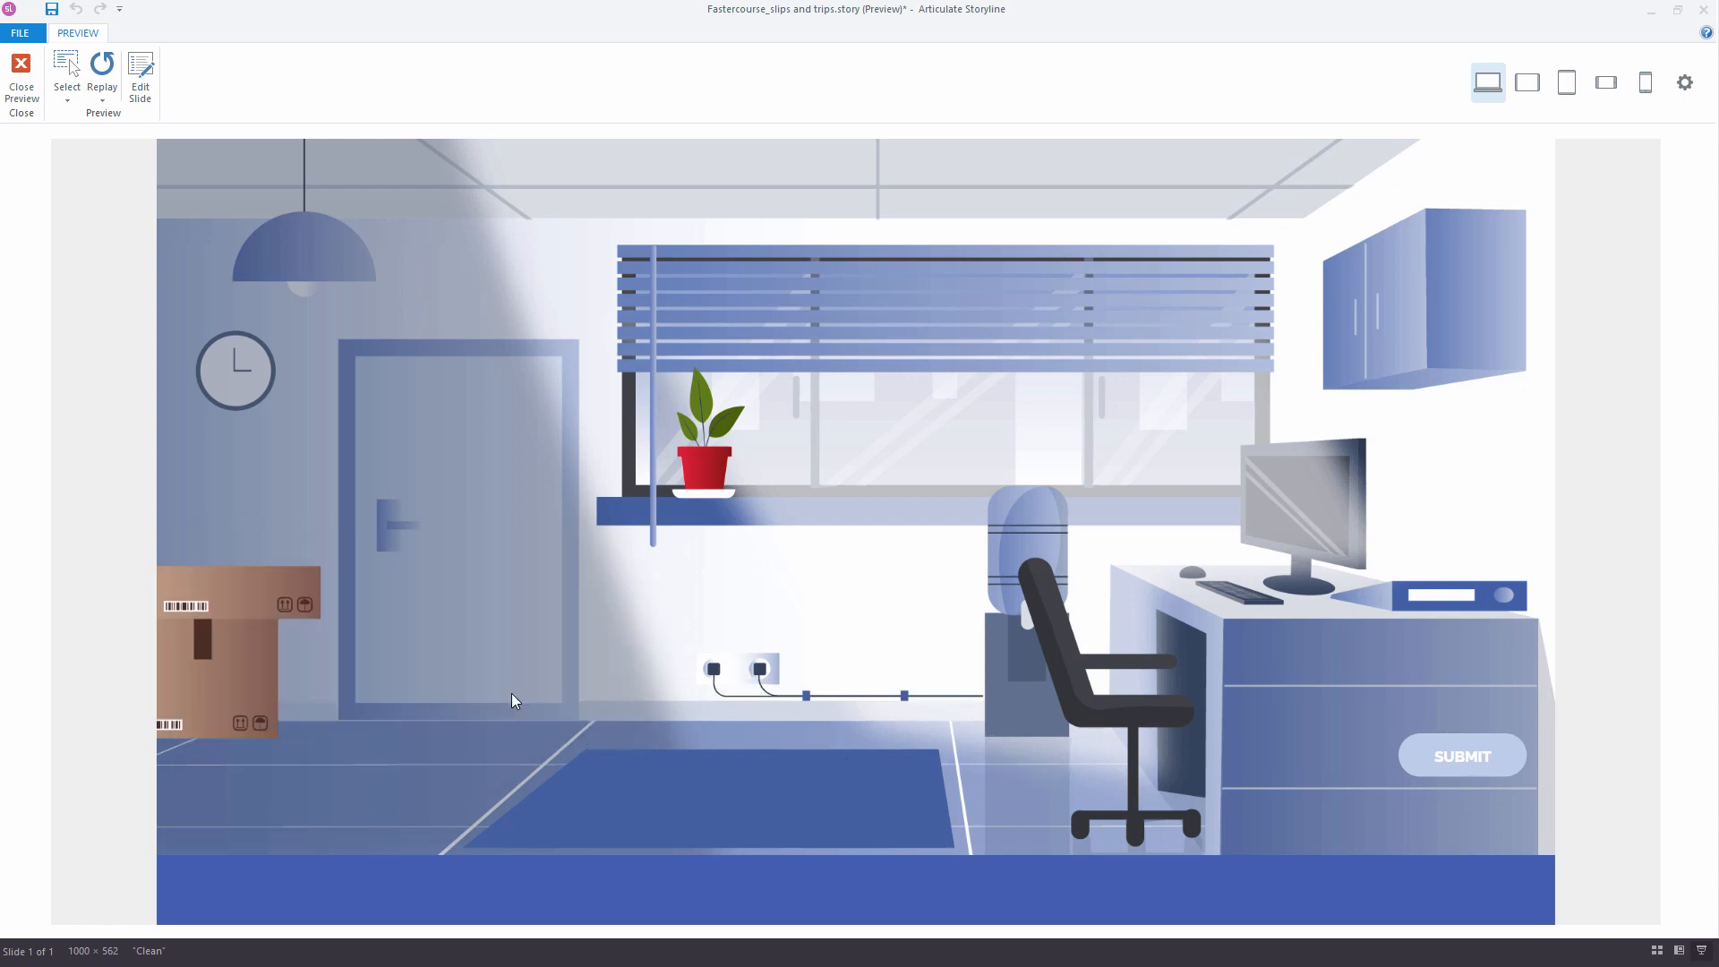
pyautogui.click(322, 278)
pyautogui.click(637, 395)
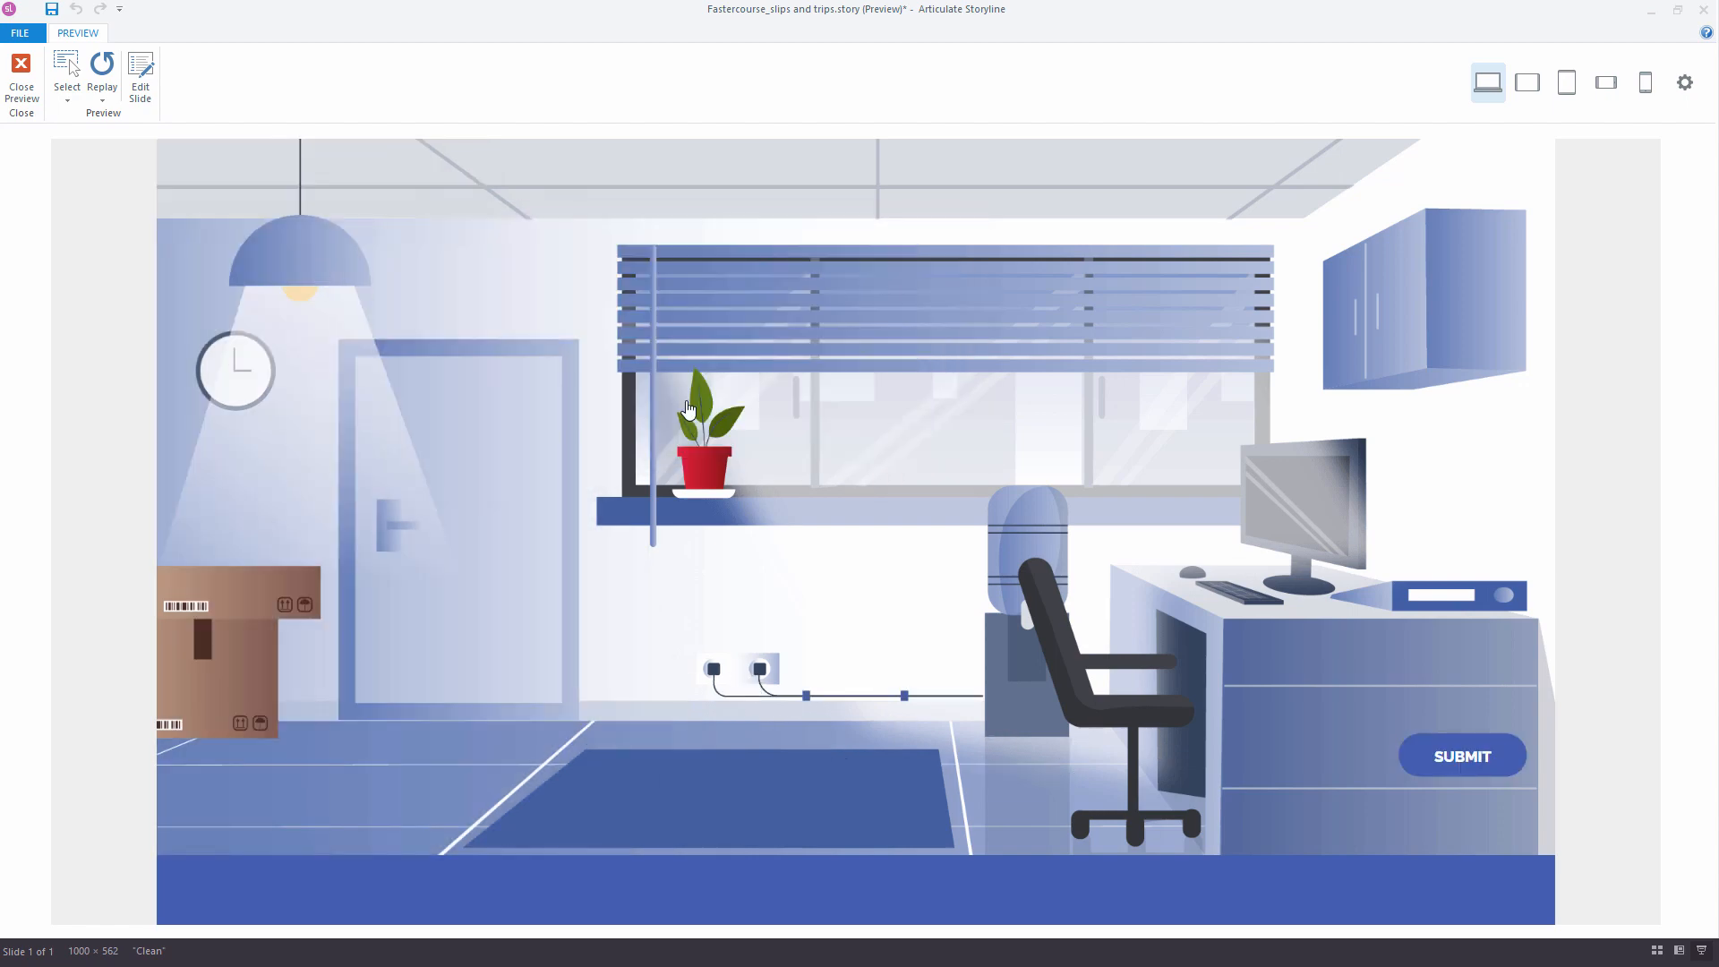
pyautogui.click(1489, 755)
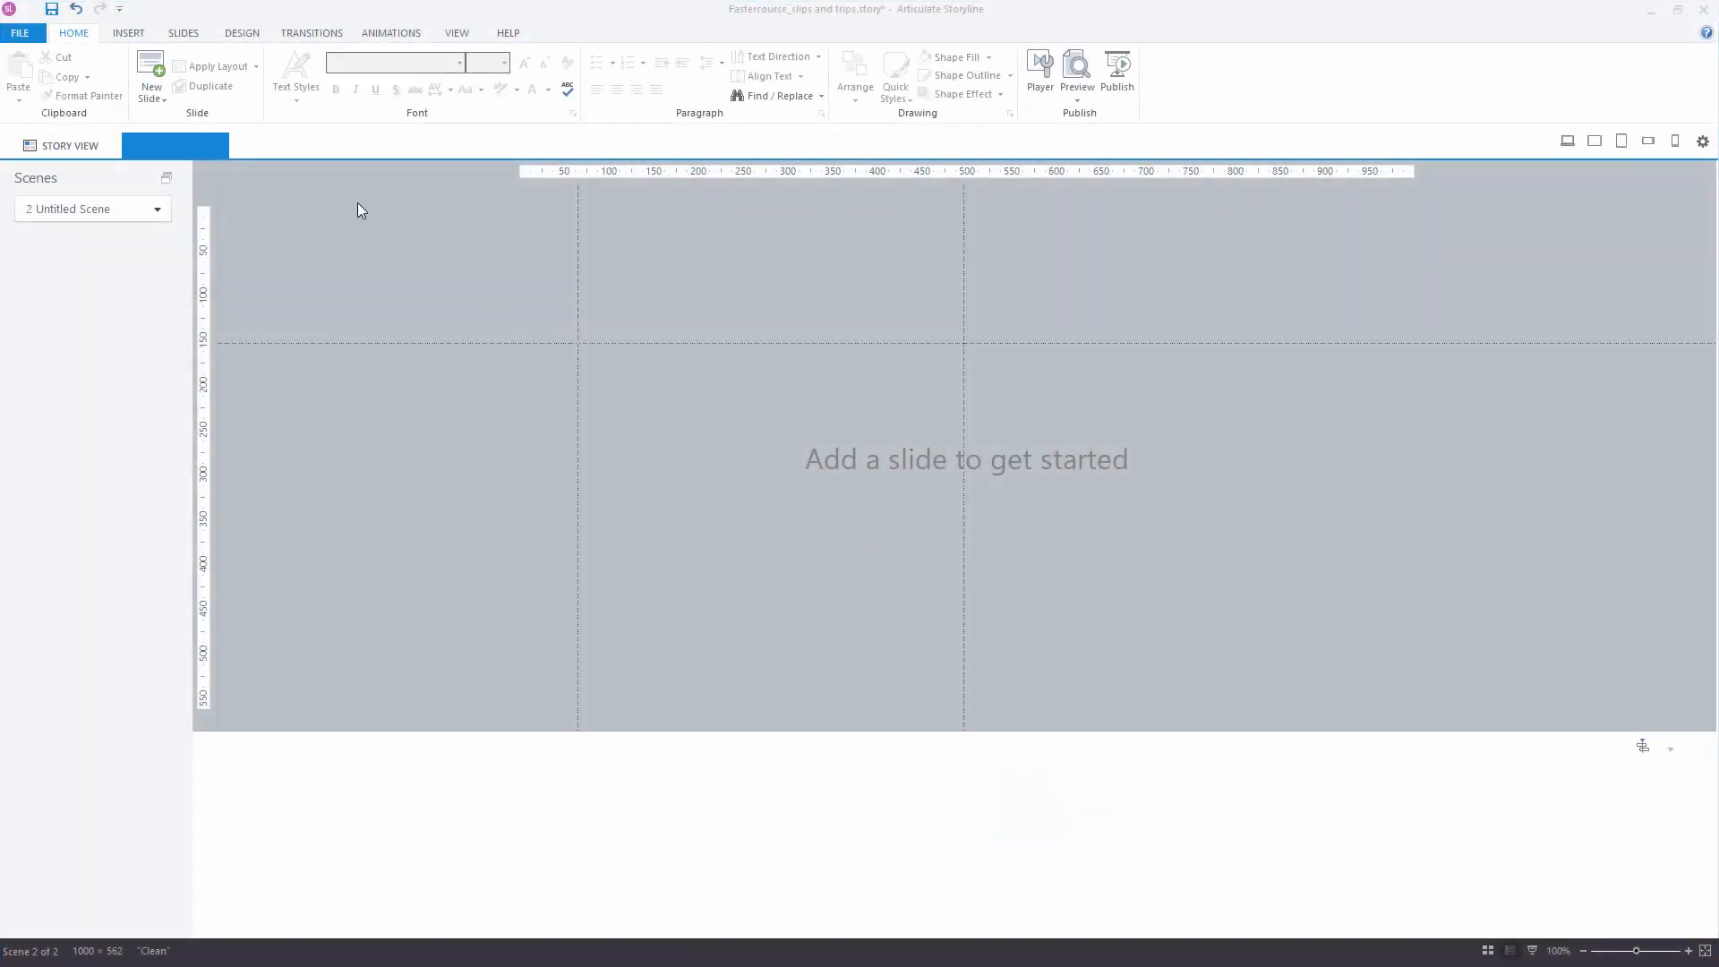
# Add a slide with the Blank layout to the empty scene
pyautogui.click(159, 90)
pyautogui.moveTo(128, 154)
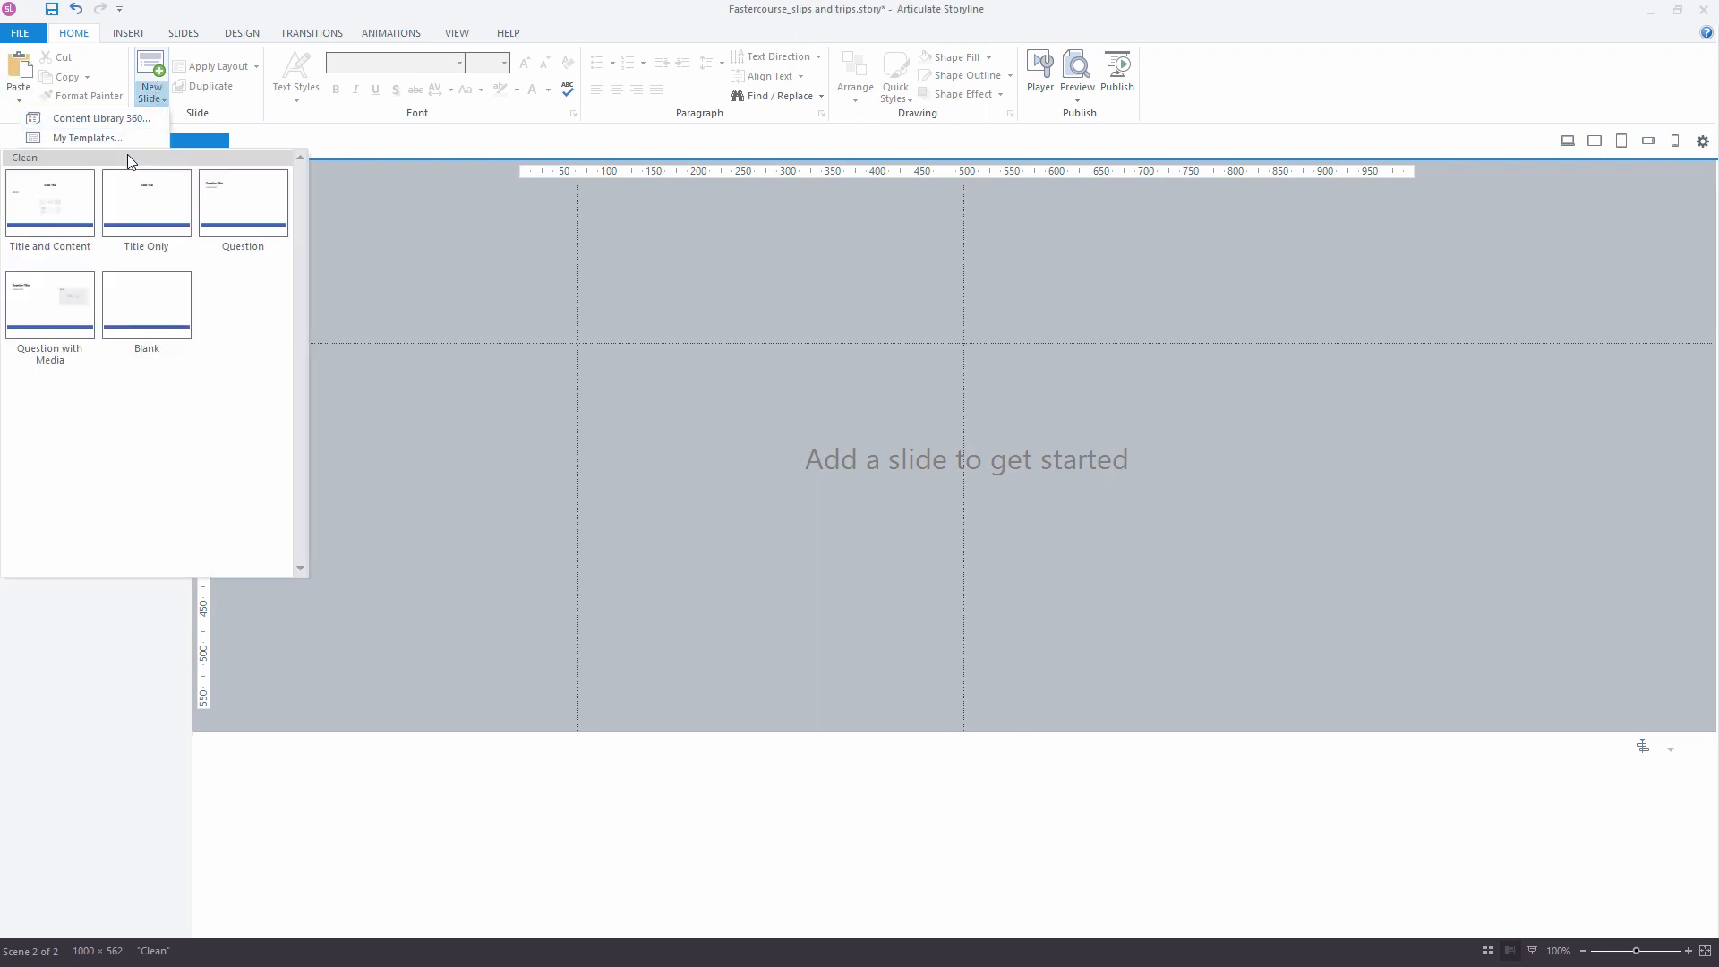
pyautogui.click(154, 295)
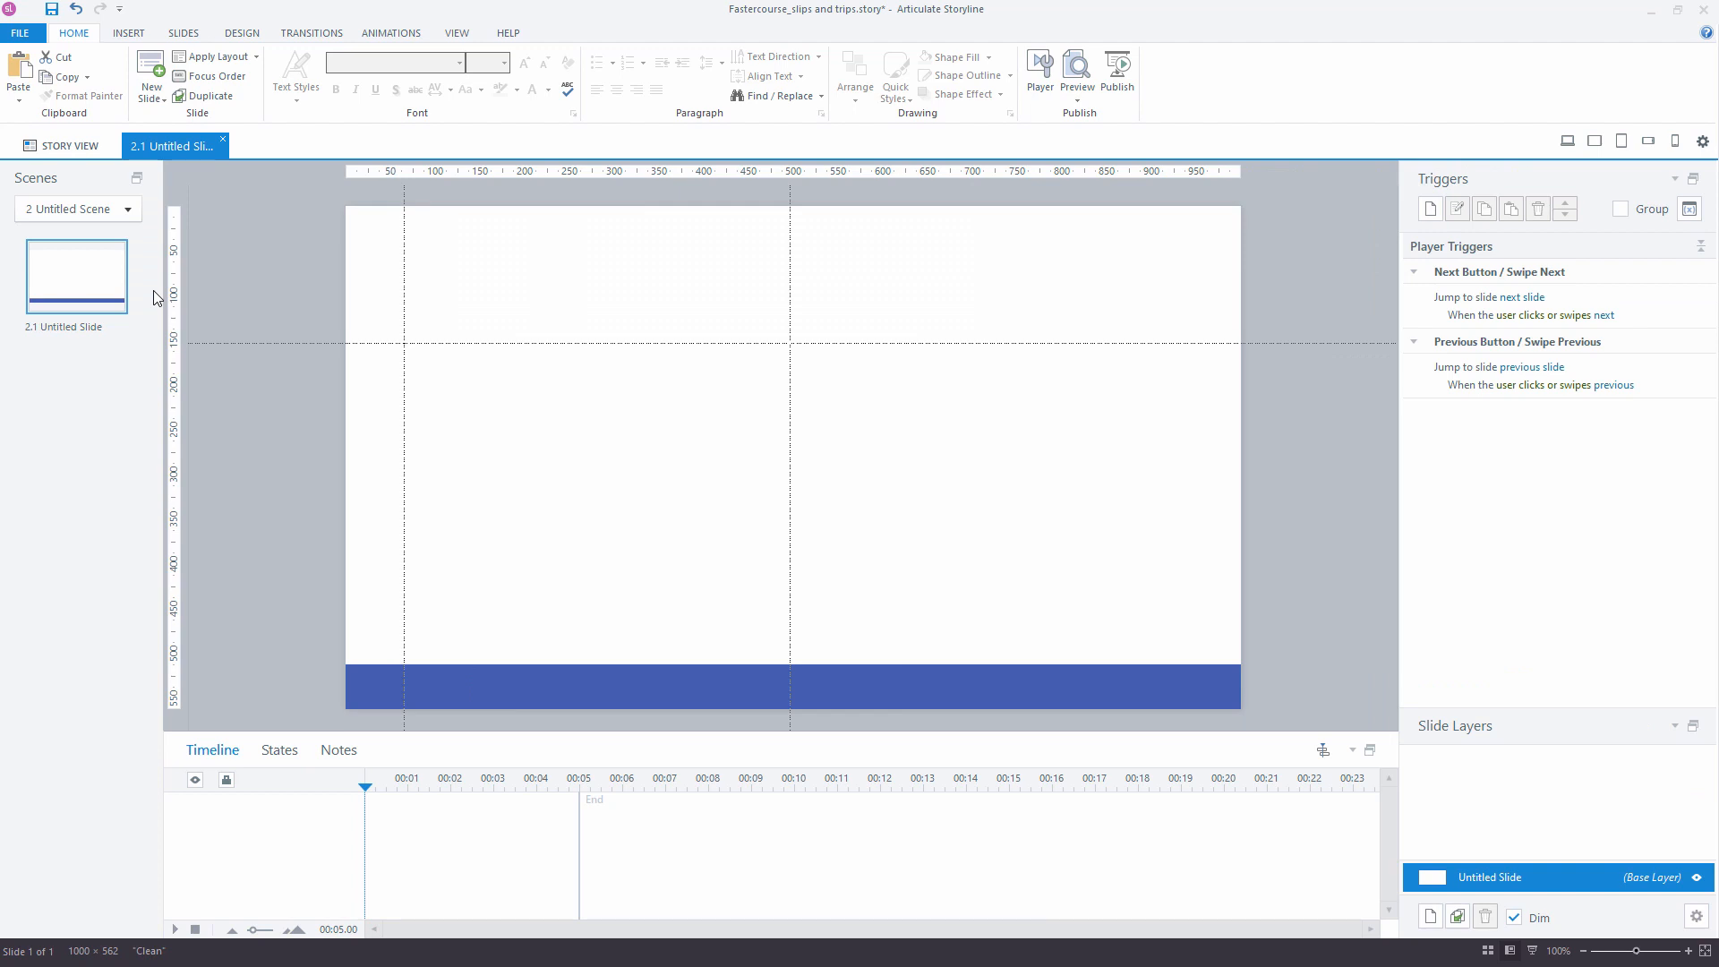
# Insert the picture background.png on the slide and set its Y position to 0 px
pyautogui.click(129, 36)
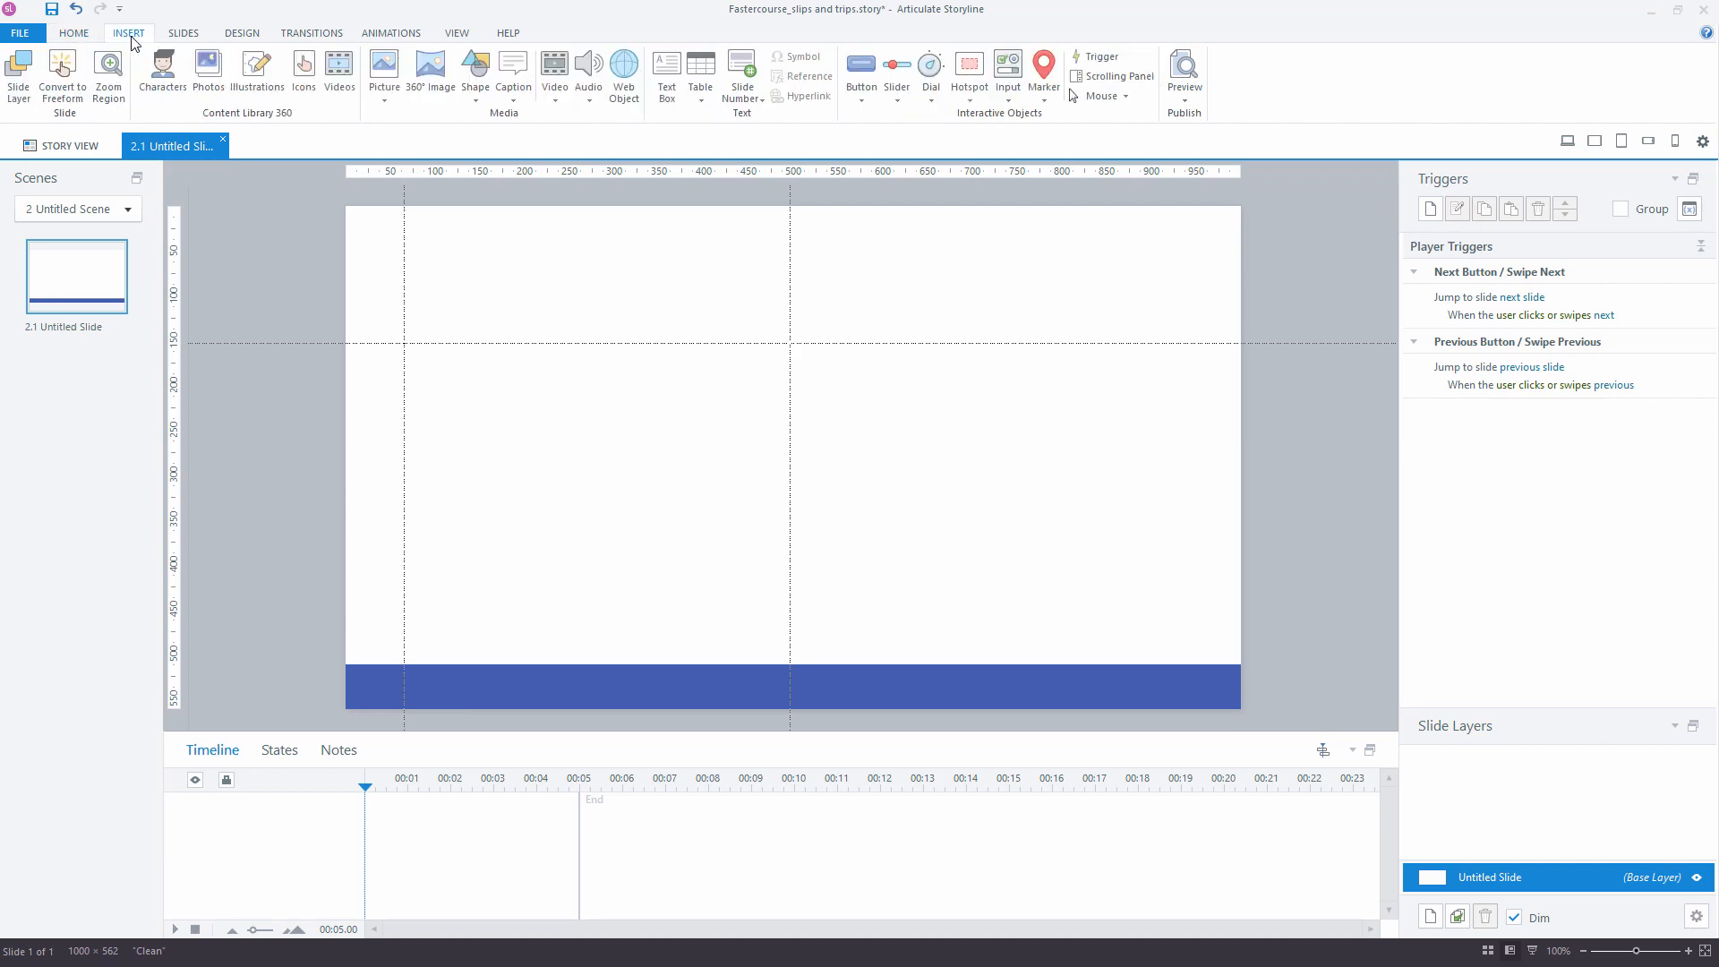
pyautogui.click(385, 68)
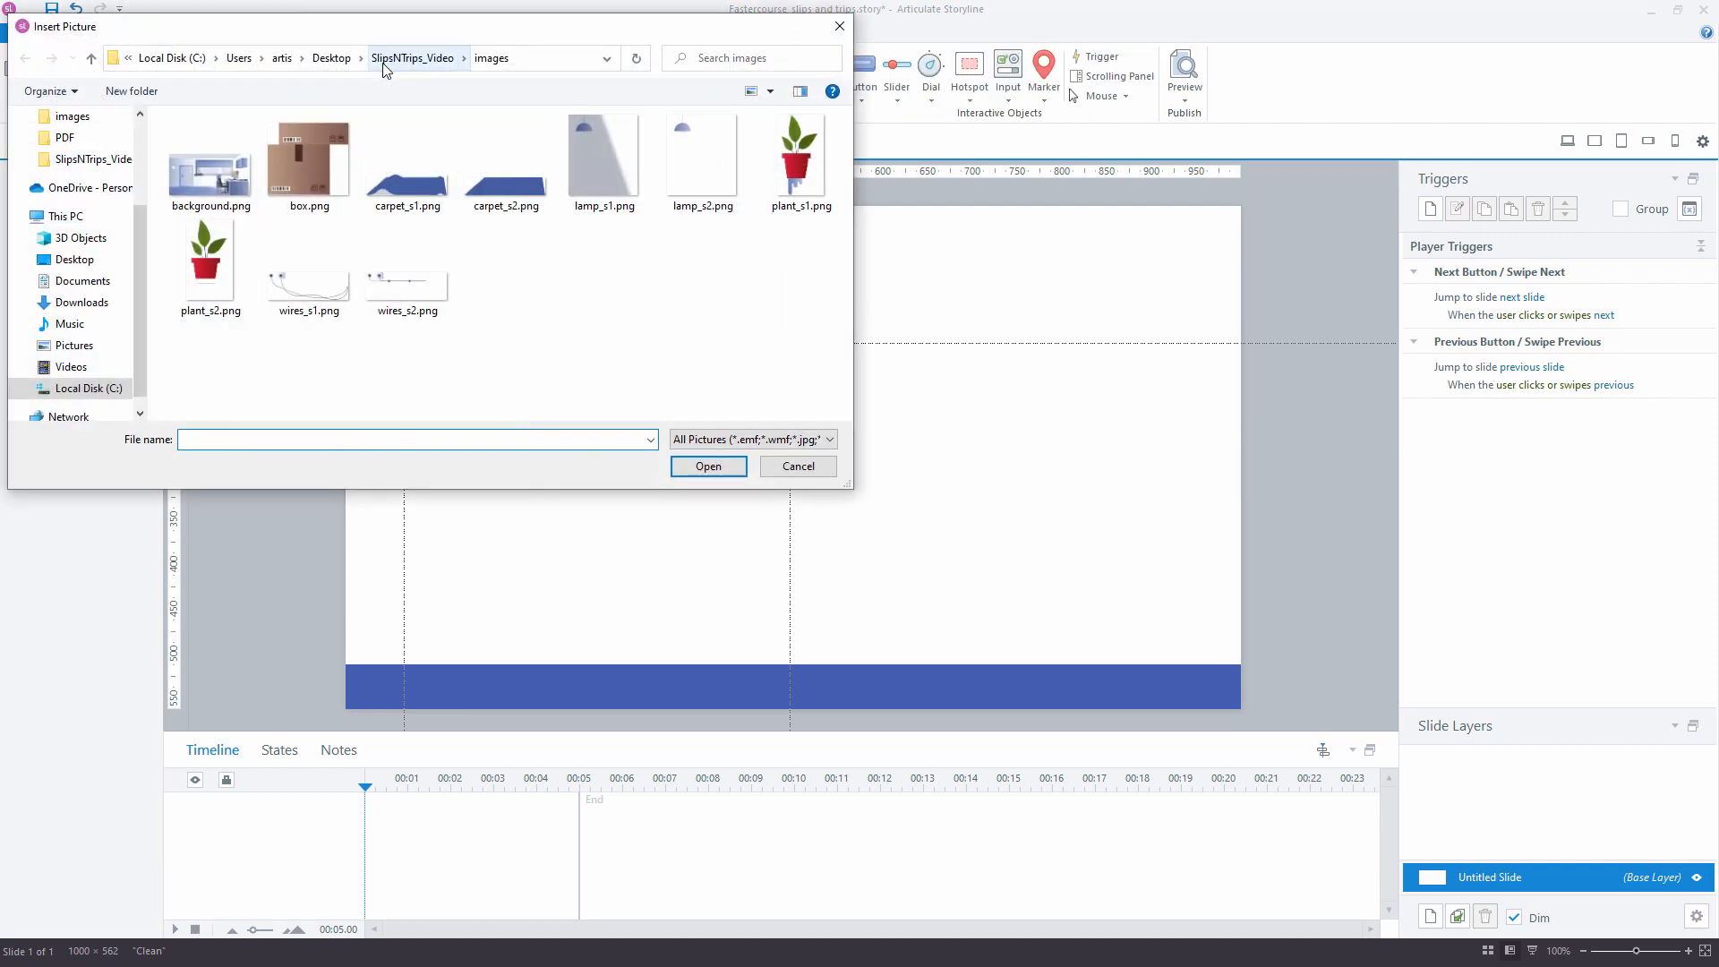
pyautogui.click(215, 166)
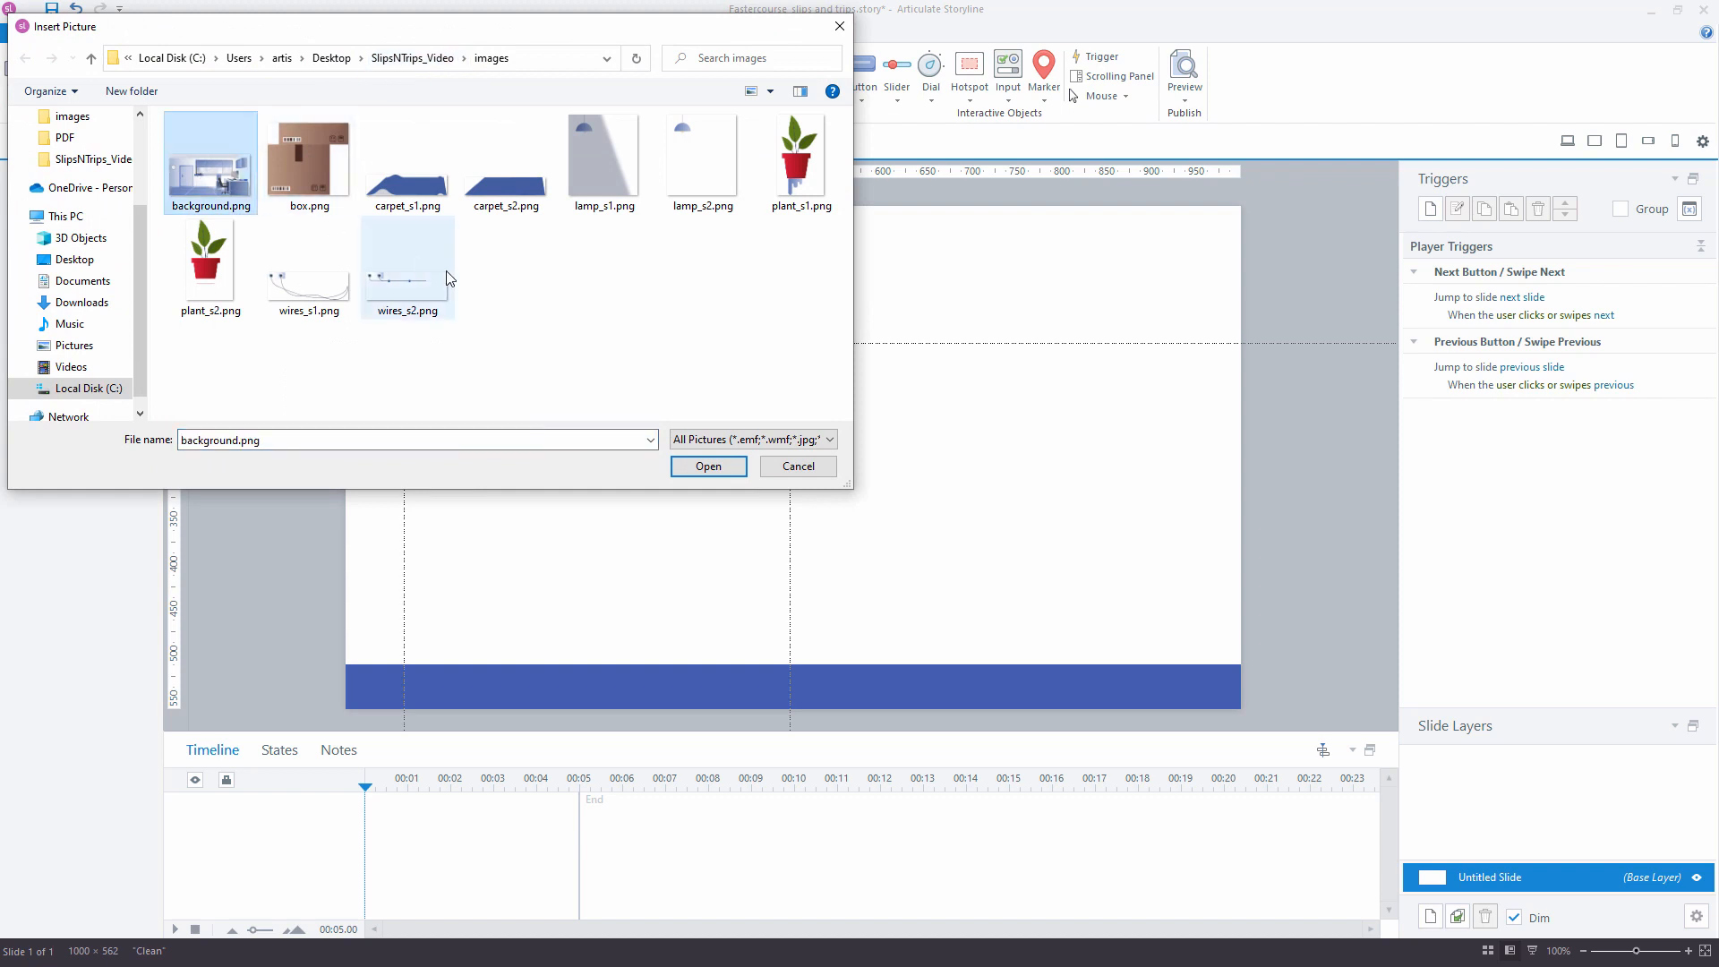
pyautogui.click(709, 467)
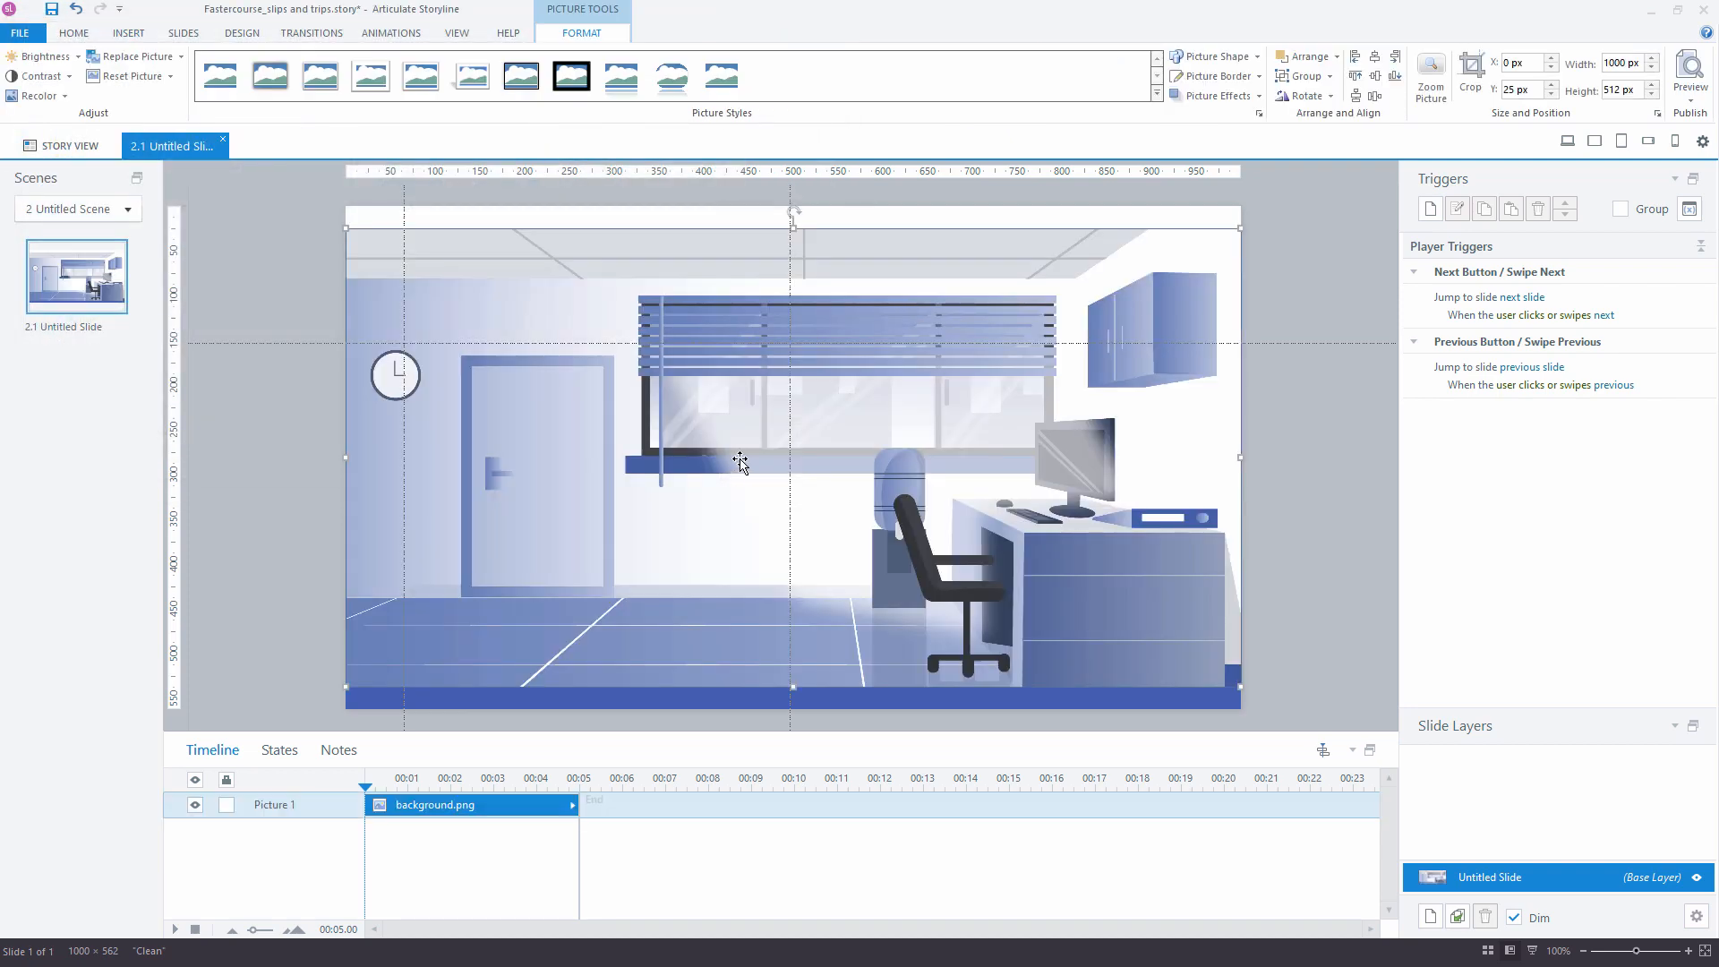
pyautogui.click(1514, 91)
pyautogui.write('0')
pyautogui.press('Return')
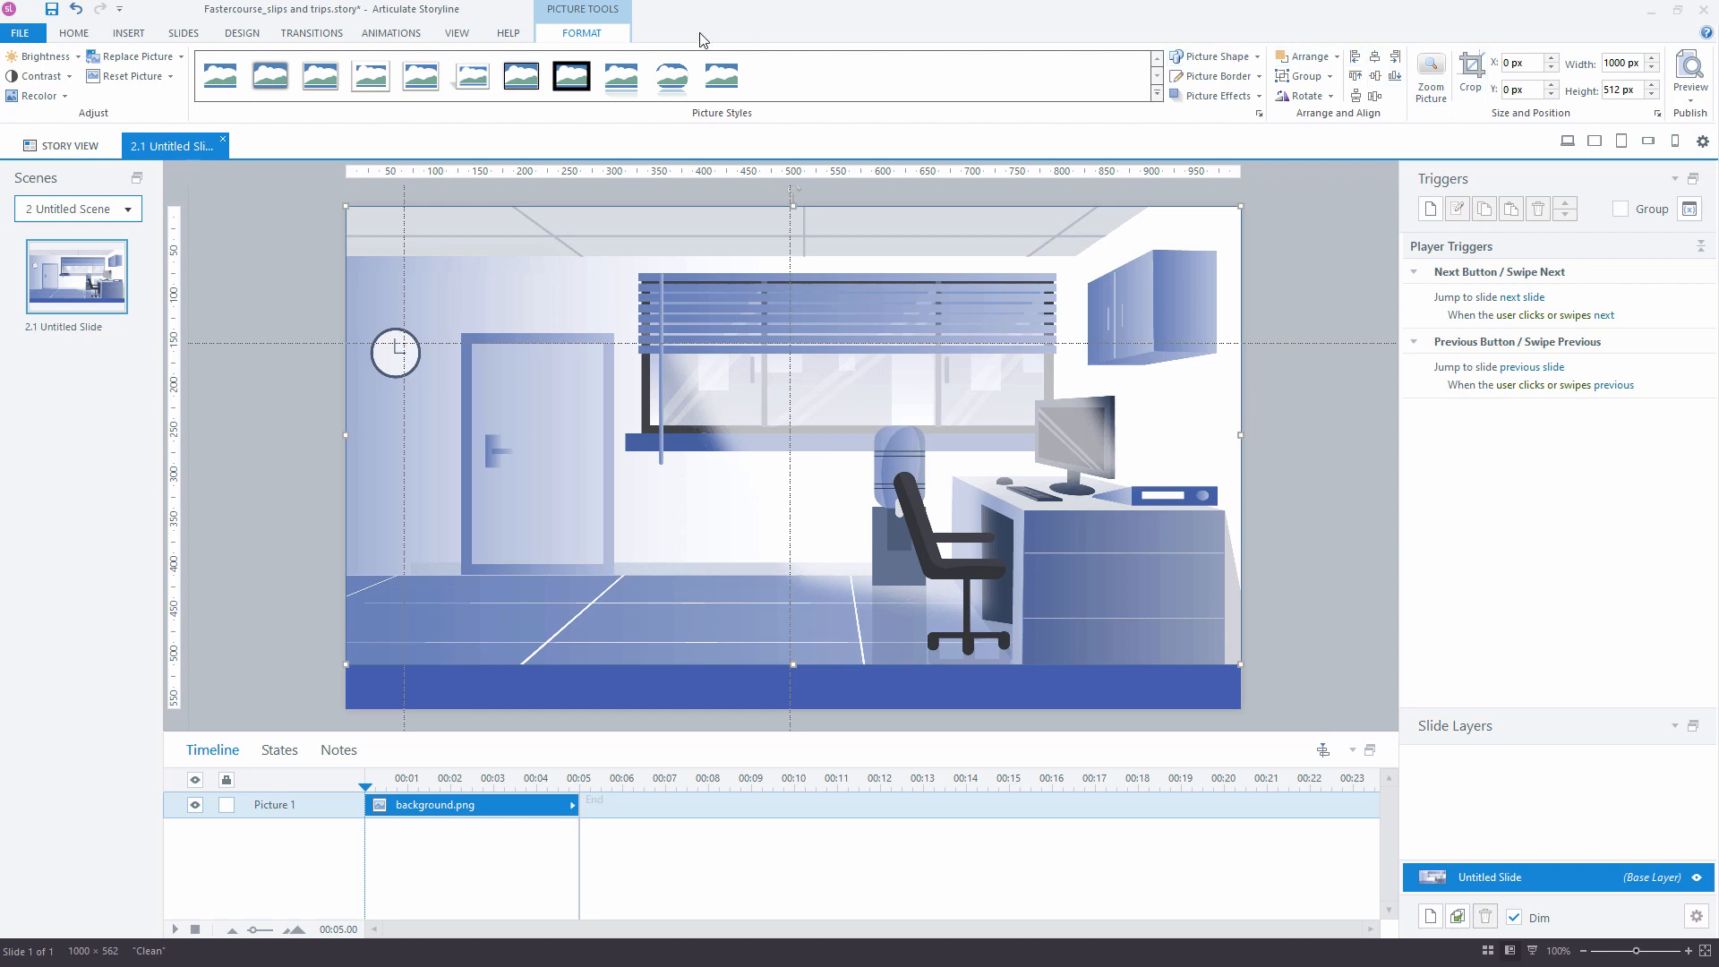
# Insert the picture plant_s1.png and place it on the window sill at about X 359 px, Y 159 px
pyautogui.click(130, 32)
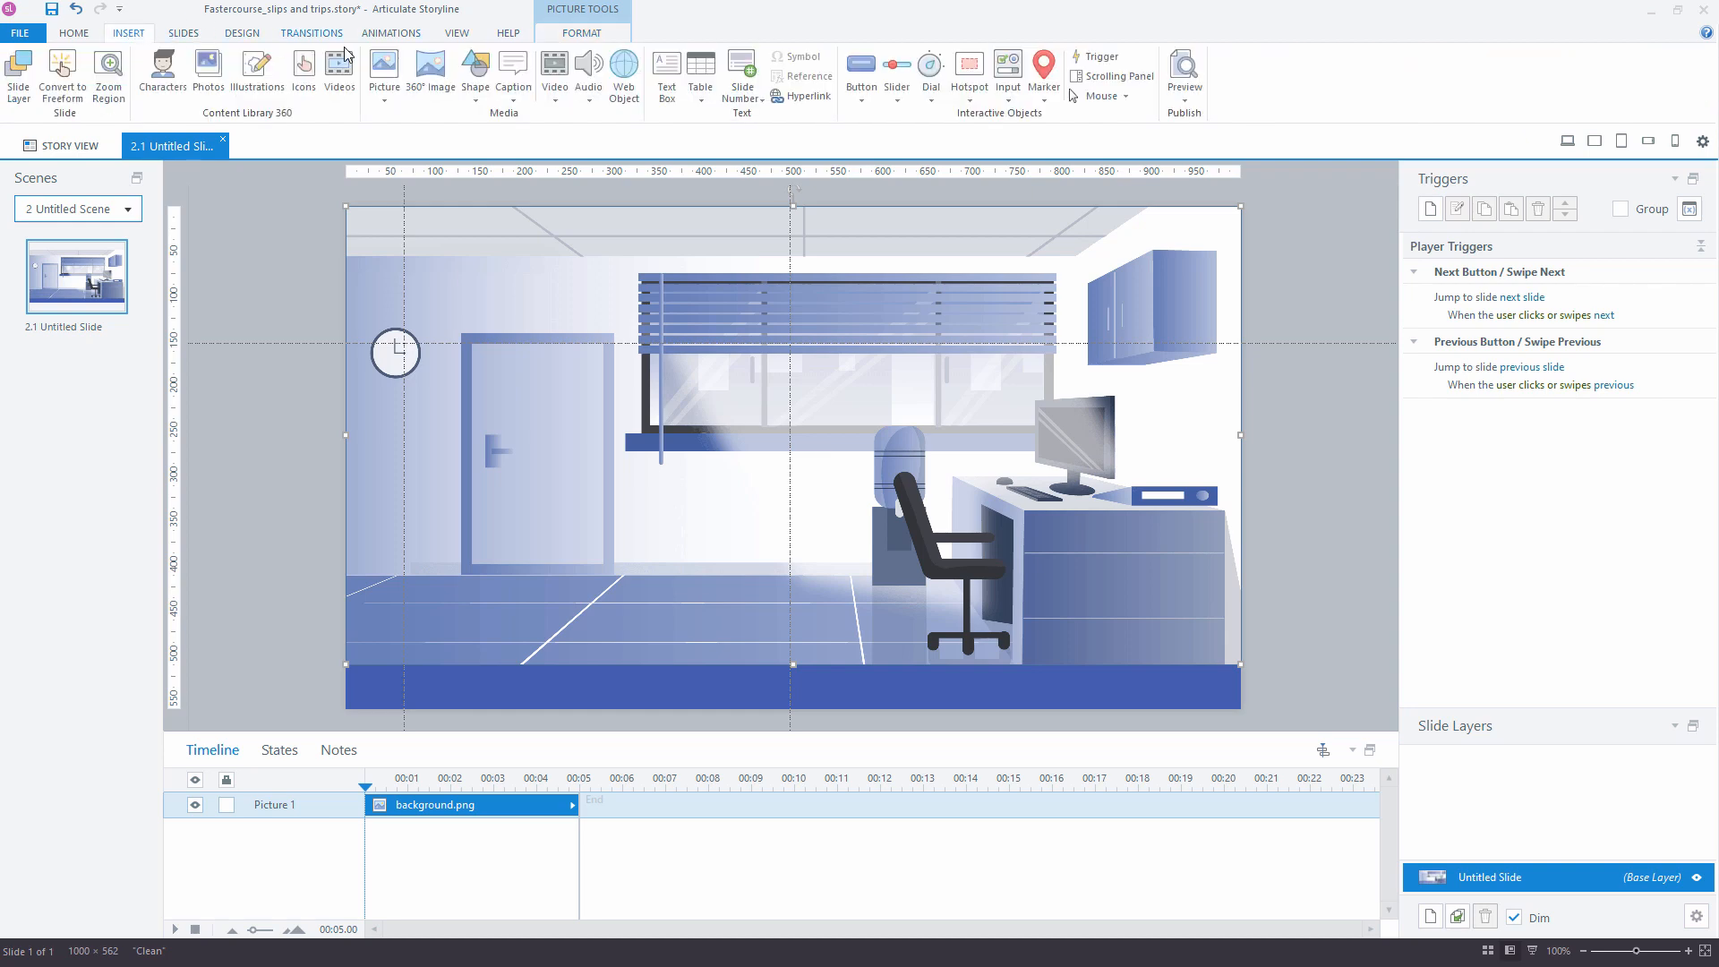
pyautogui.click(383, 67)
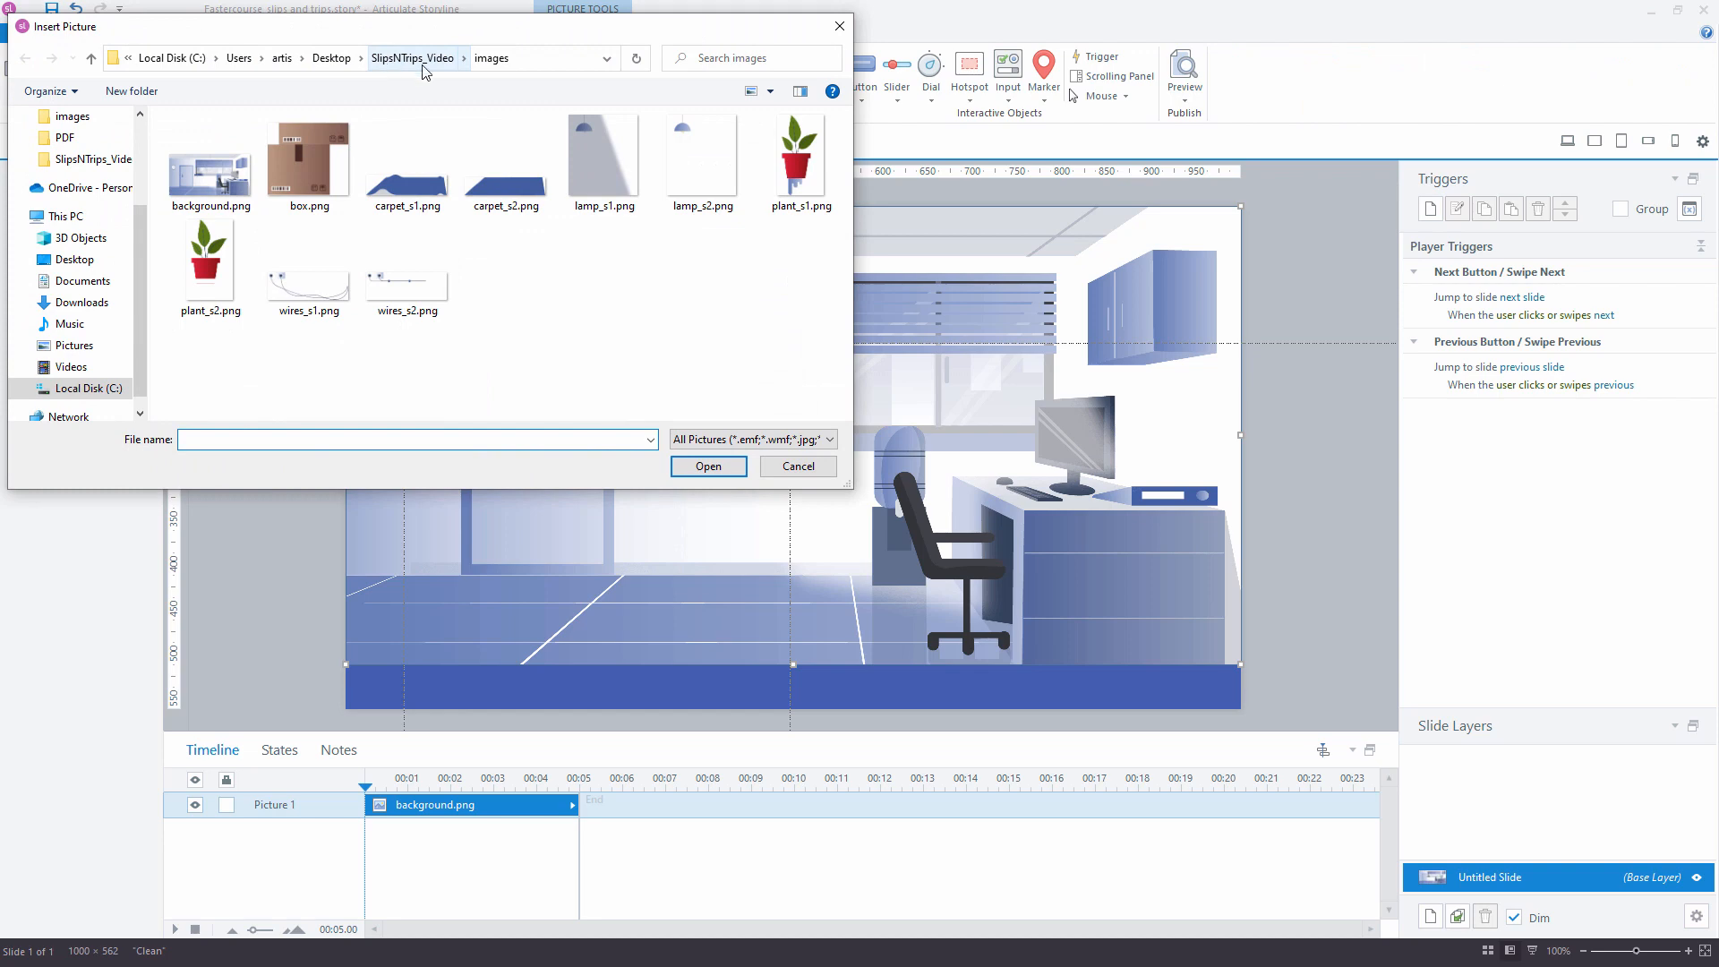
pyautogui.click(808, 166)
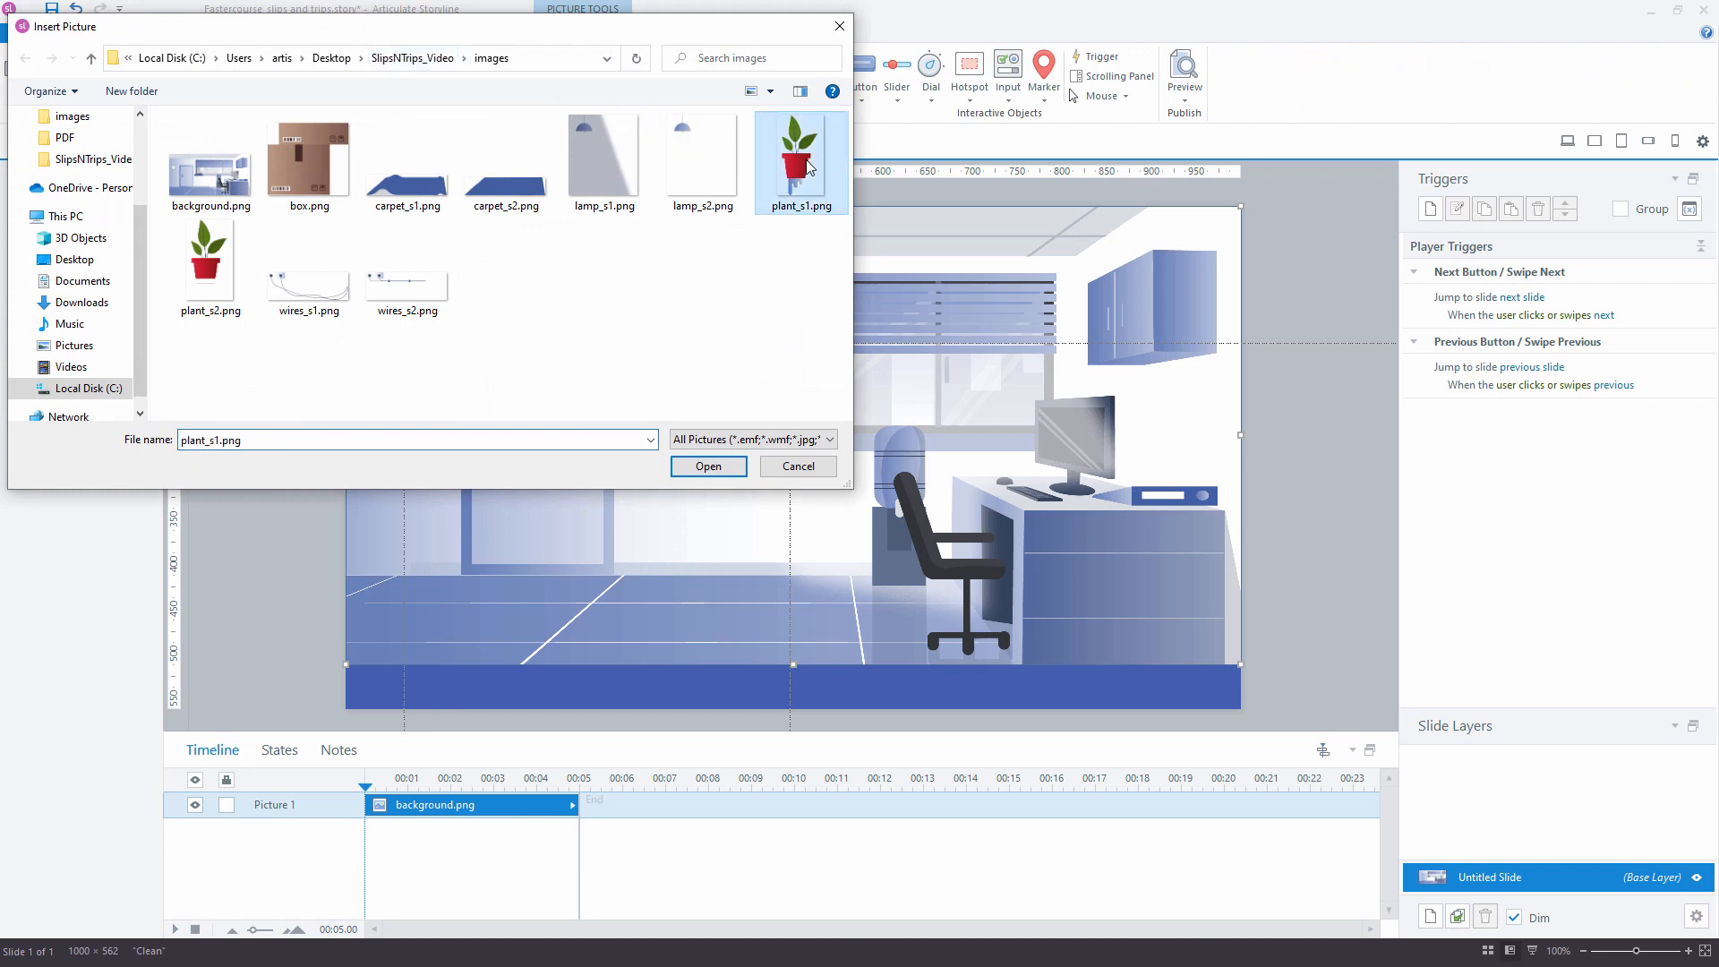
pyautogui.click(728, 464)
pyautogui.moveTo(775, 467); pyautogui.dragTo(681, 406)
# Rename the office picture's timeline object as Background and the plant picture's as Plant
pyautogui.doubleClick(272, 833)
pyautogui.write('Background')
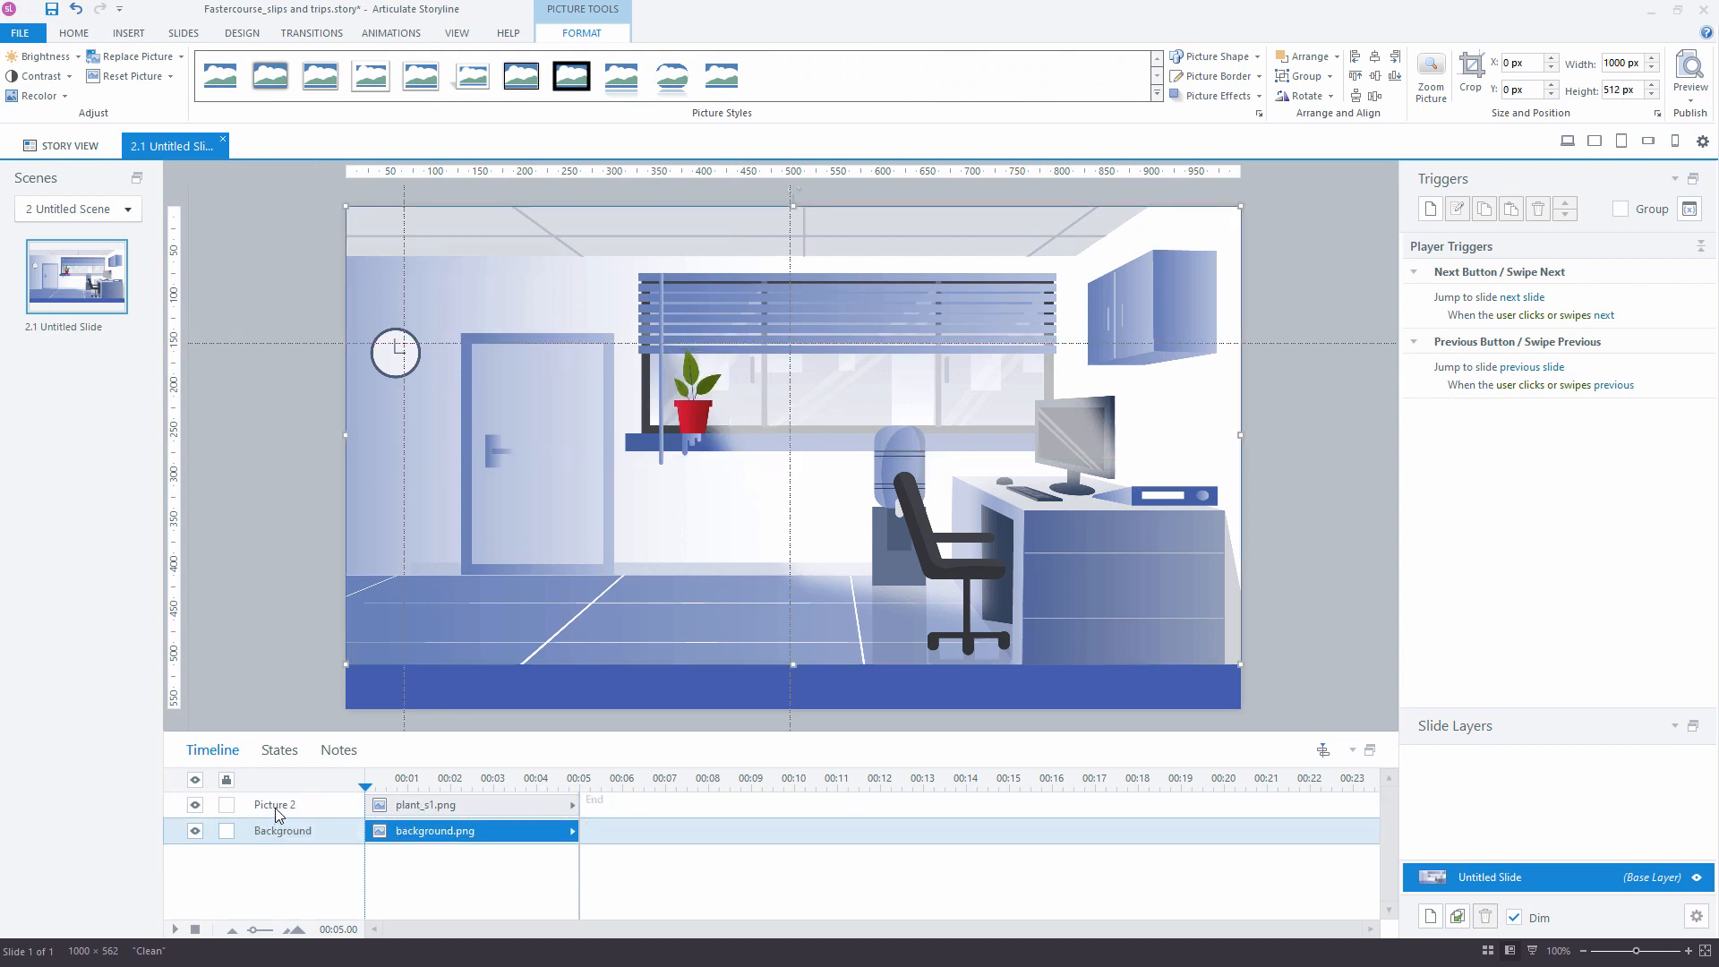
pyautogui.doubleClick(275, 805)
pyautogui.write('Plant')
pyautogui.press('Return')
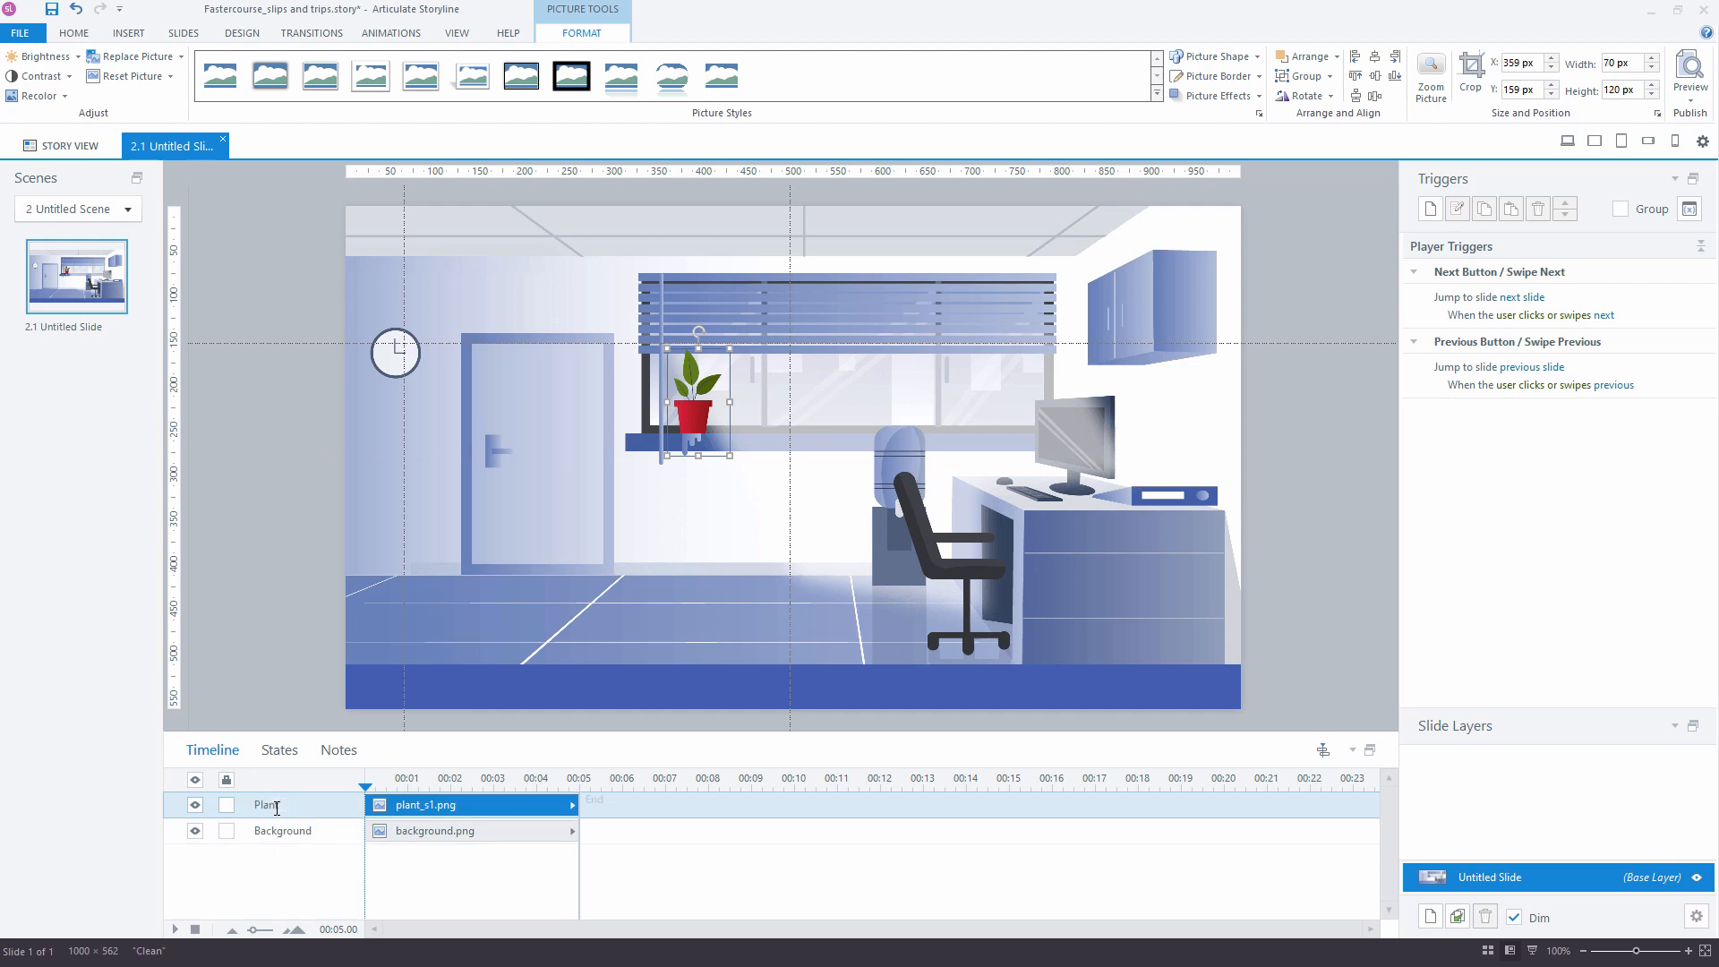
# Add a new state named "fixed" to the plant picture
pyautogui.click(278, 757)
pyautogui.click(229, 793)
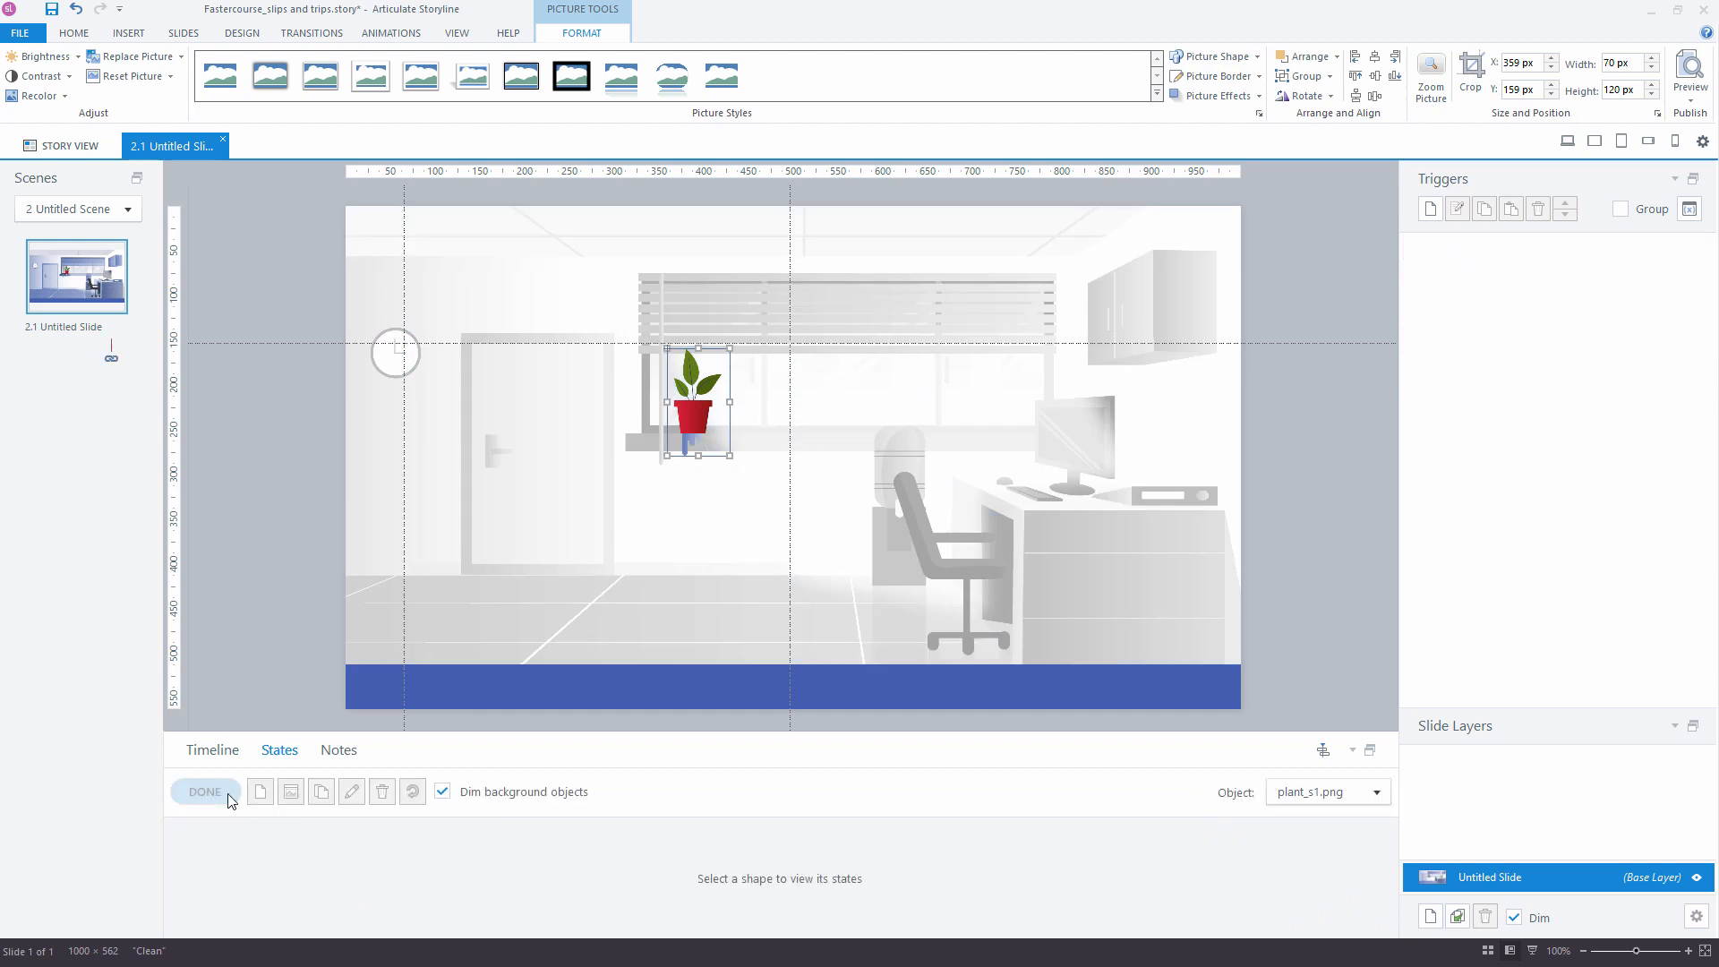
pyautogui.click(319, 793)
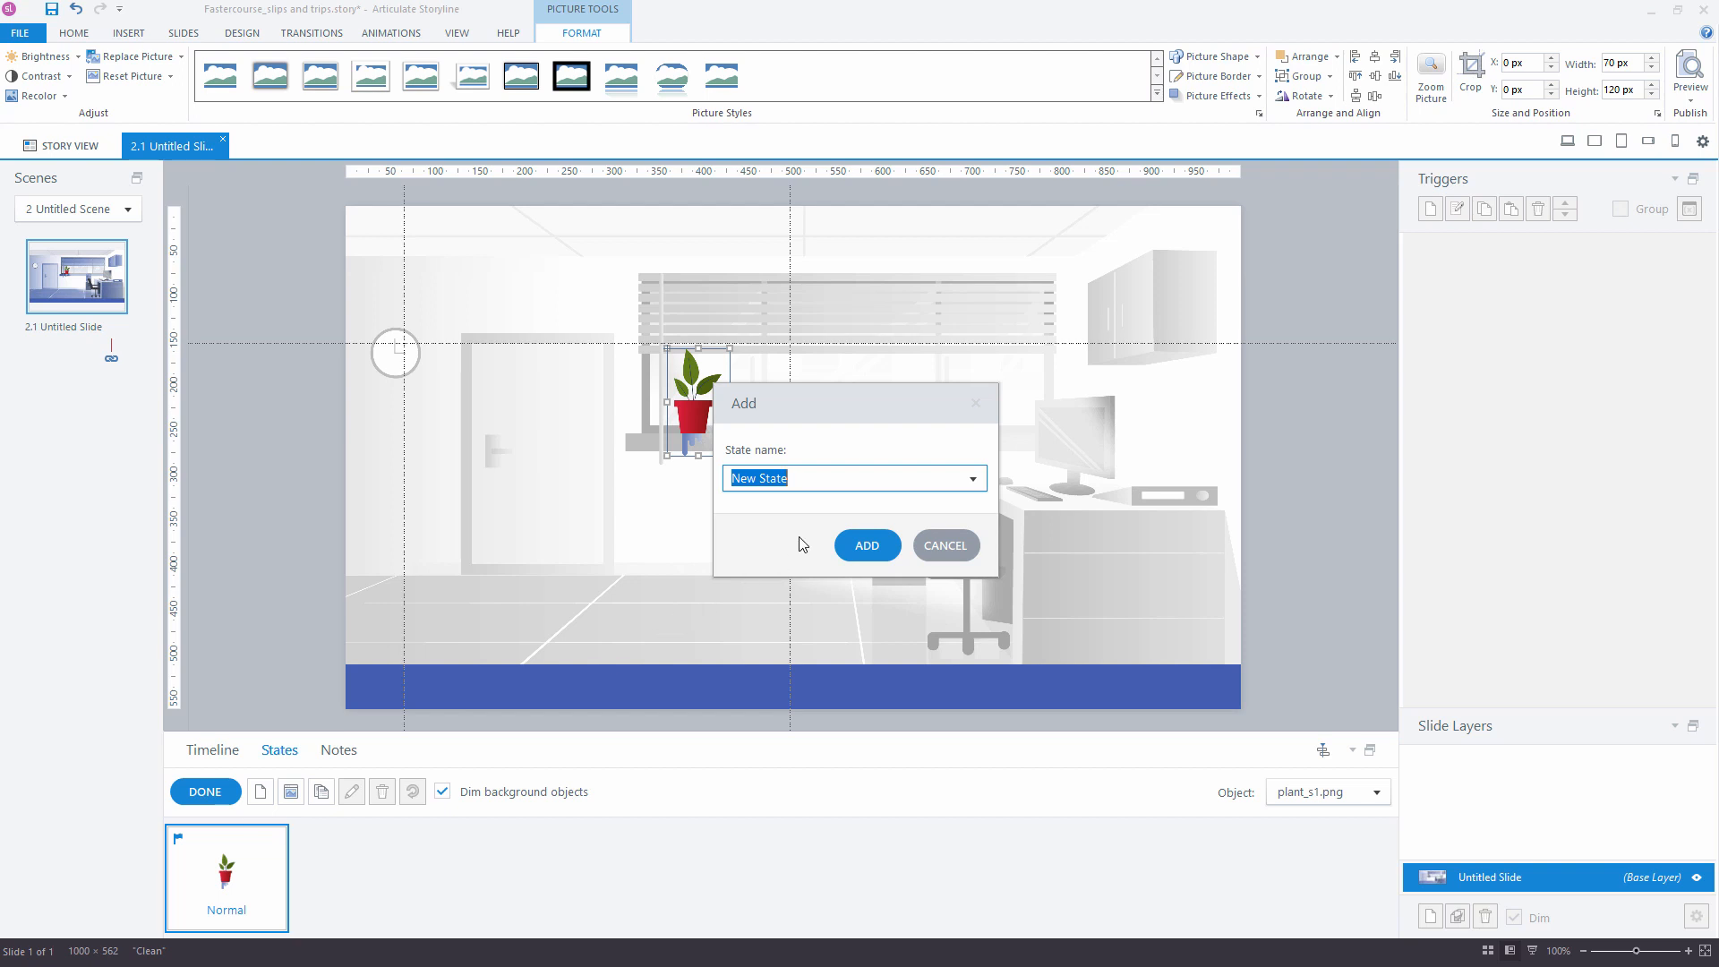
pyautogui.write('fixed')
pyautogui.click(862, 543)
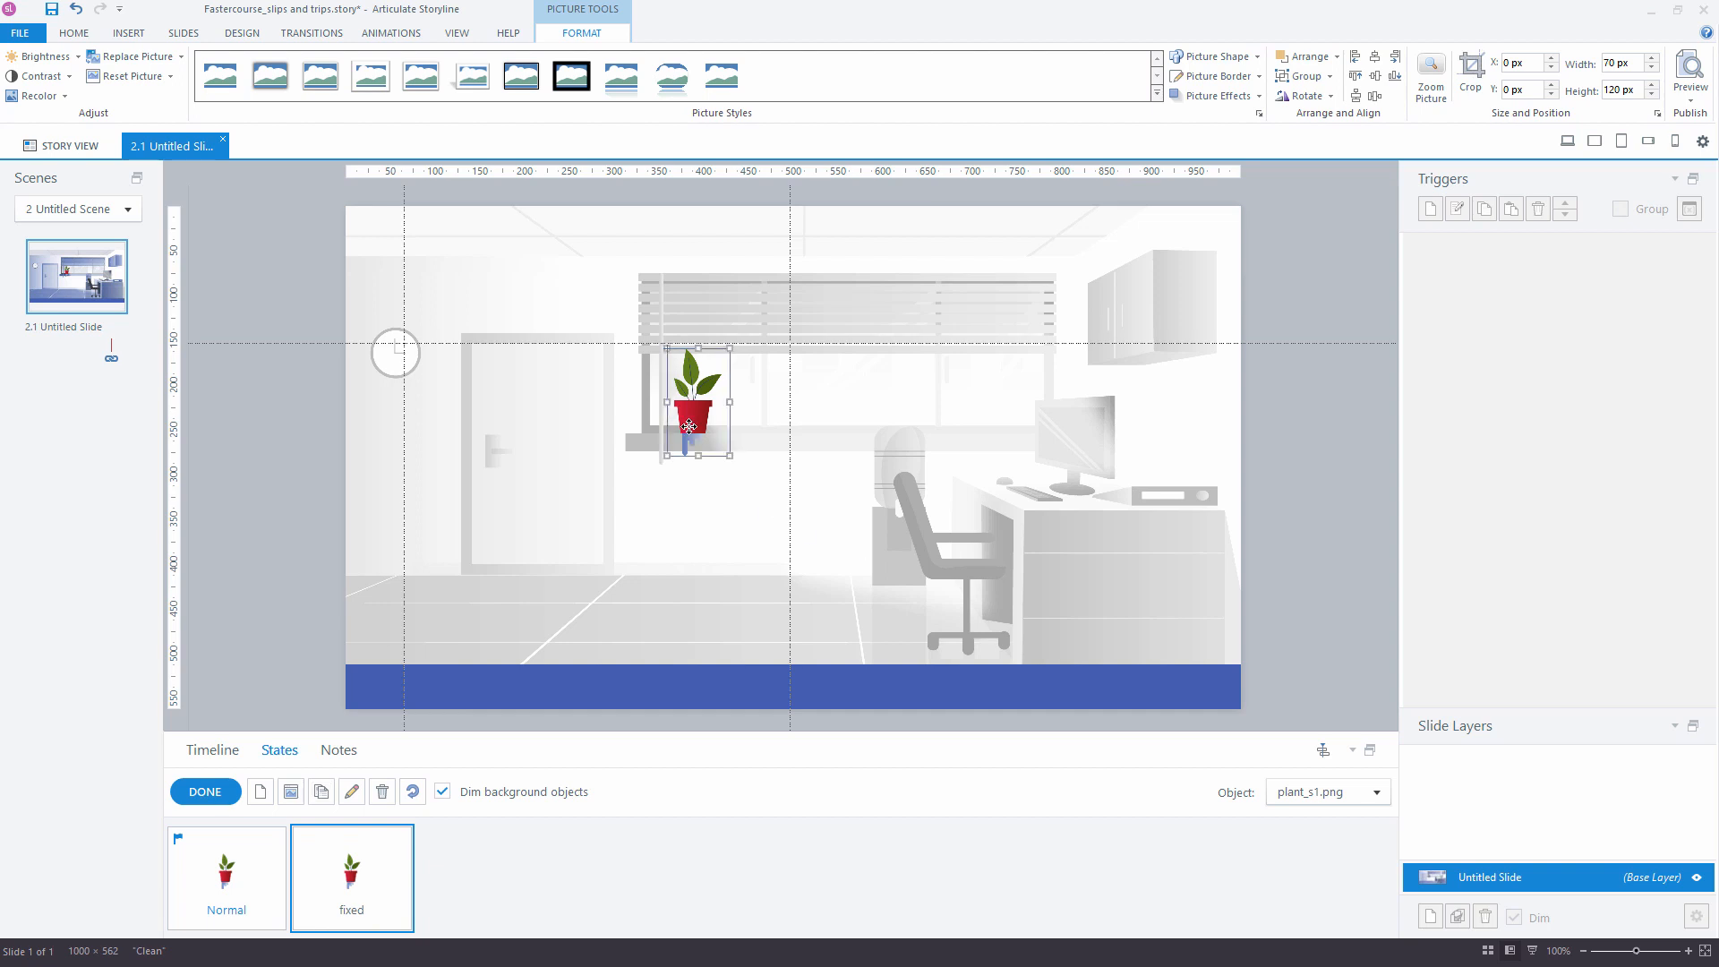
# Replace the picture in the plant's fixed state with plant_s2.png and finish editing its states
pyautogui.click(133, 57)
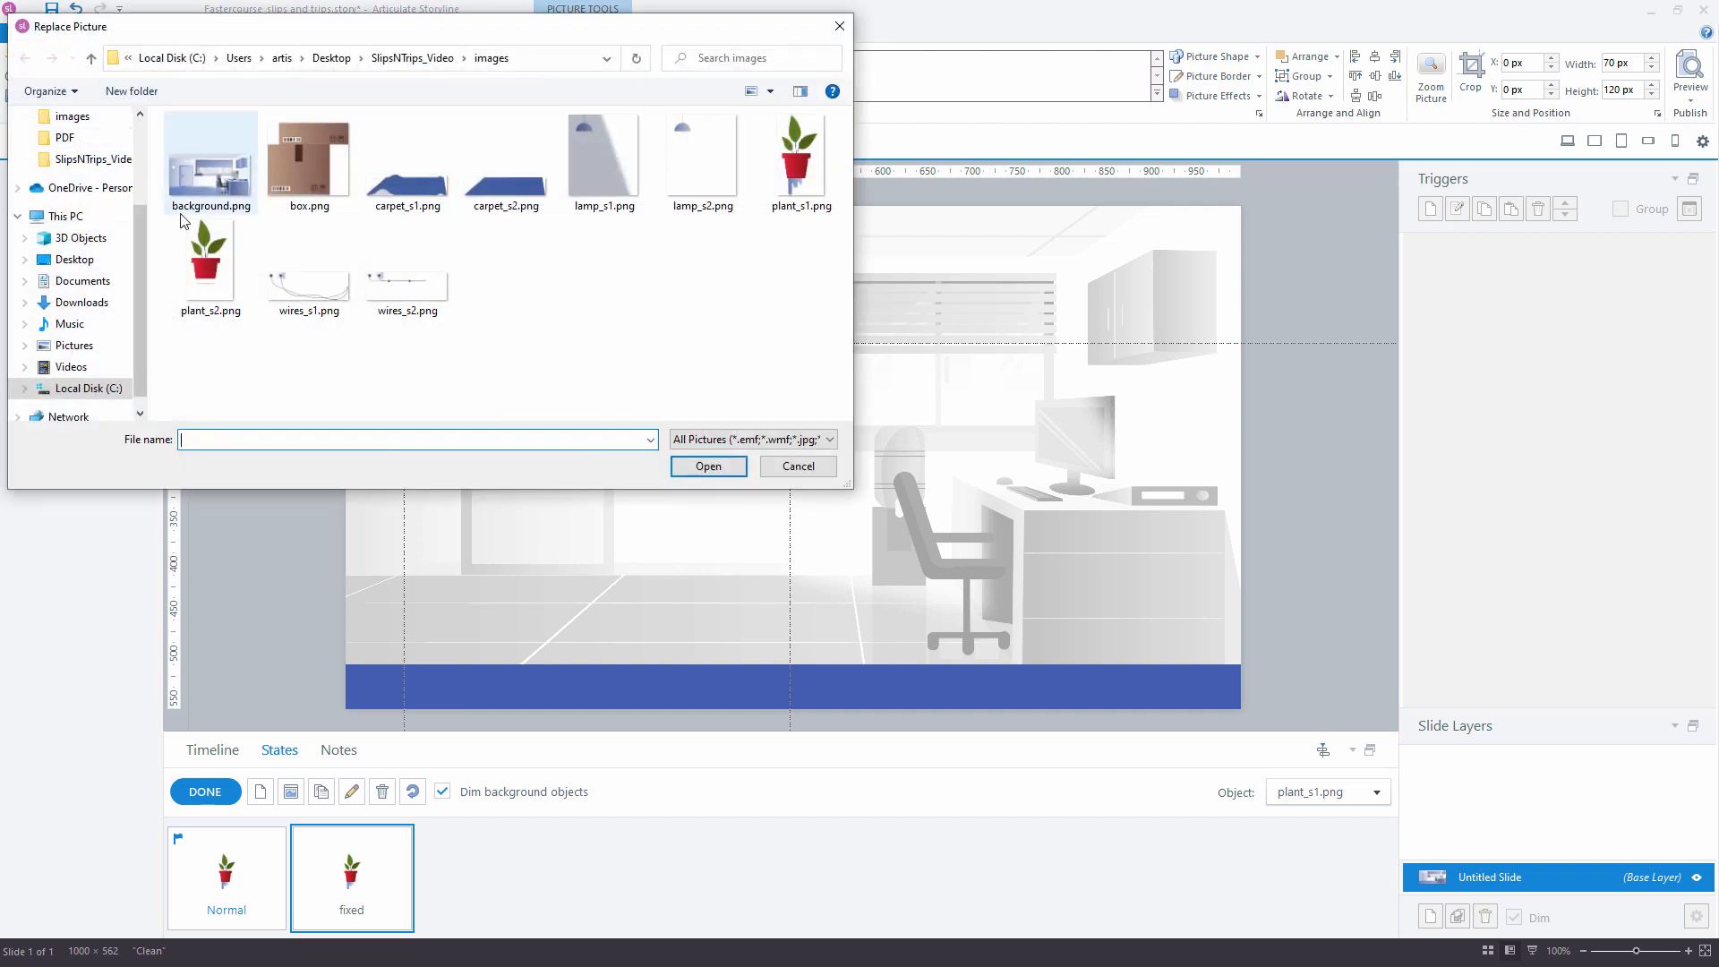
pyautogui.click(205, 255)
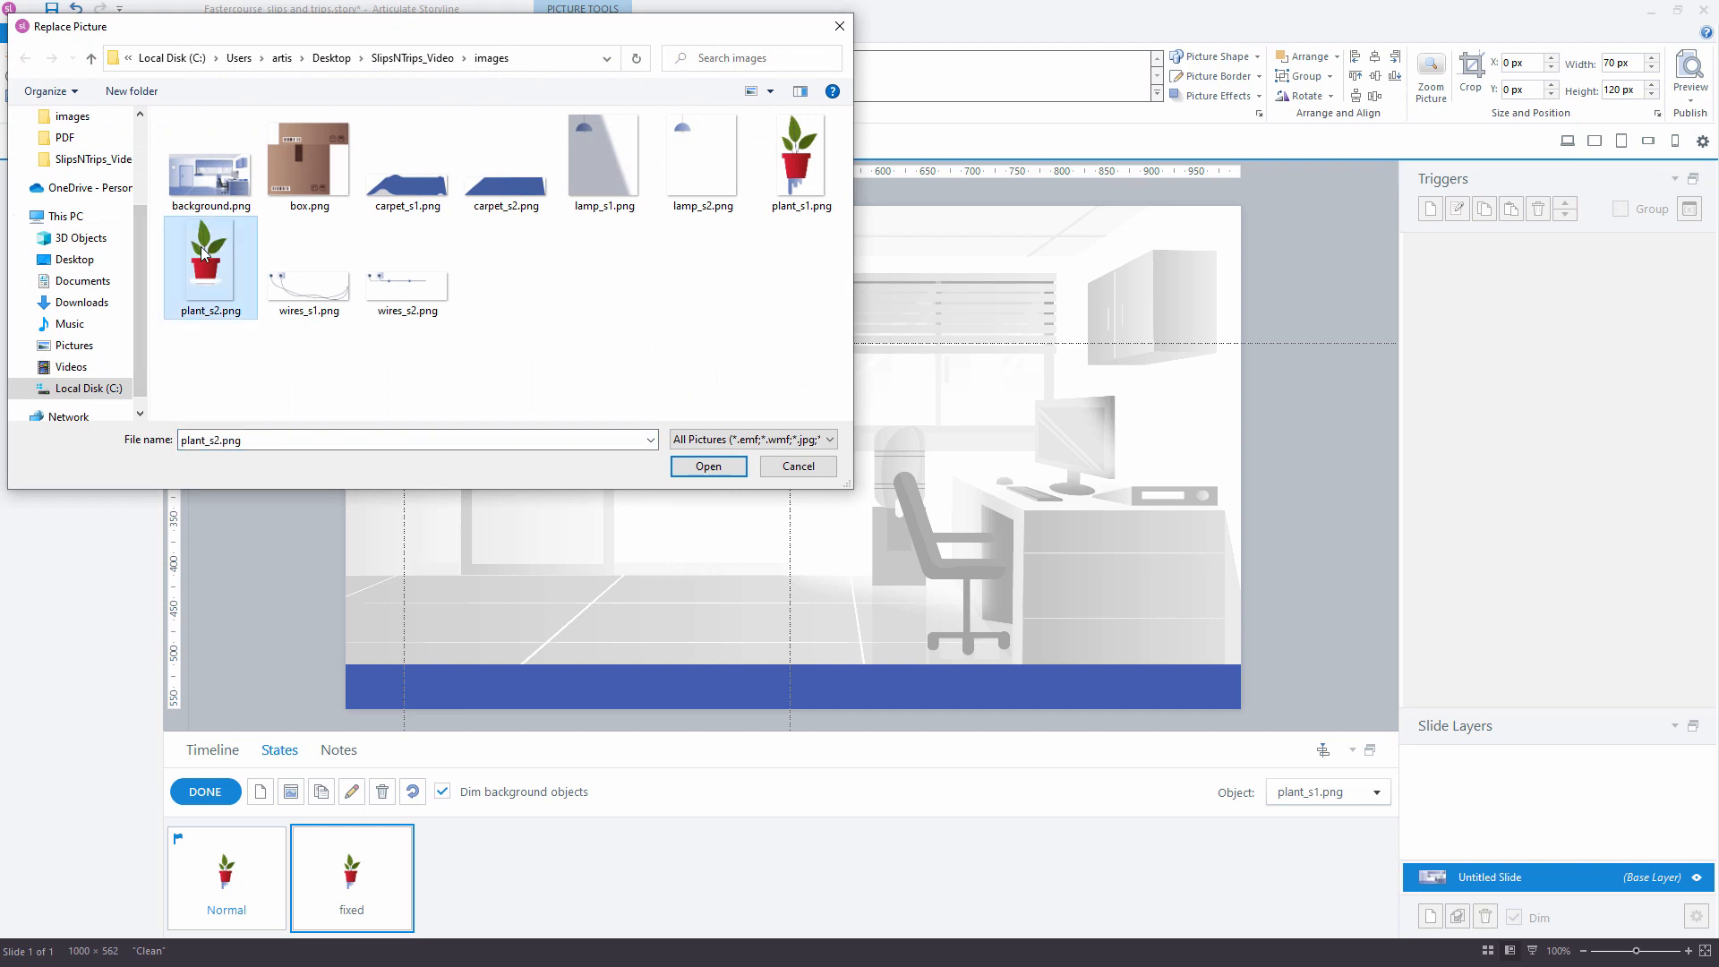
pyautogui.click(709, 467)
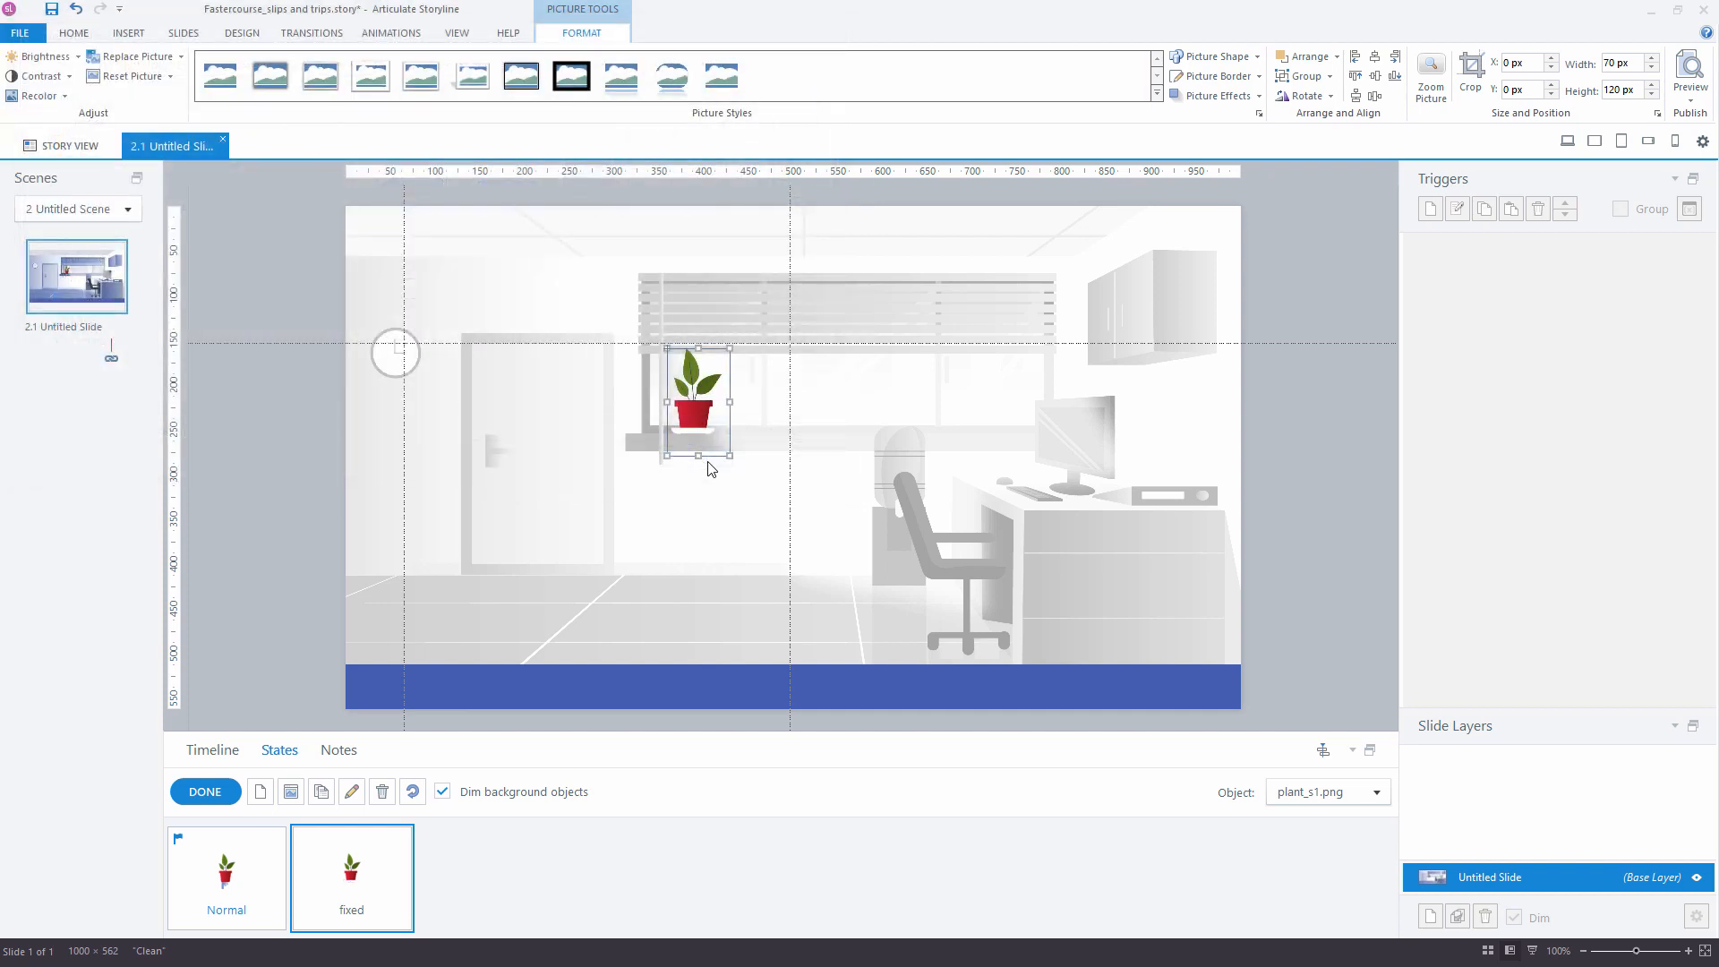
pyautogui.click(205, 791)
# Insert the picture carpet_s1.png and place it on the floor at about X 197 px, Y 406 px
pyautogui.click(128, 33)
pyautogui.click(340, 71)
pyautogui.click(409, 163)
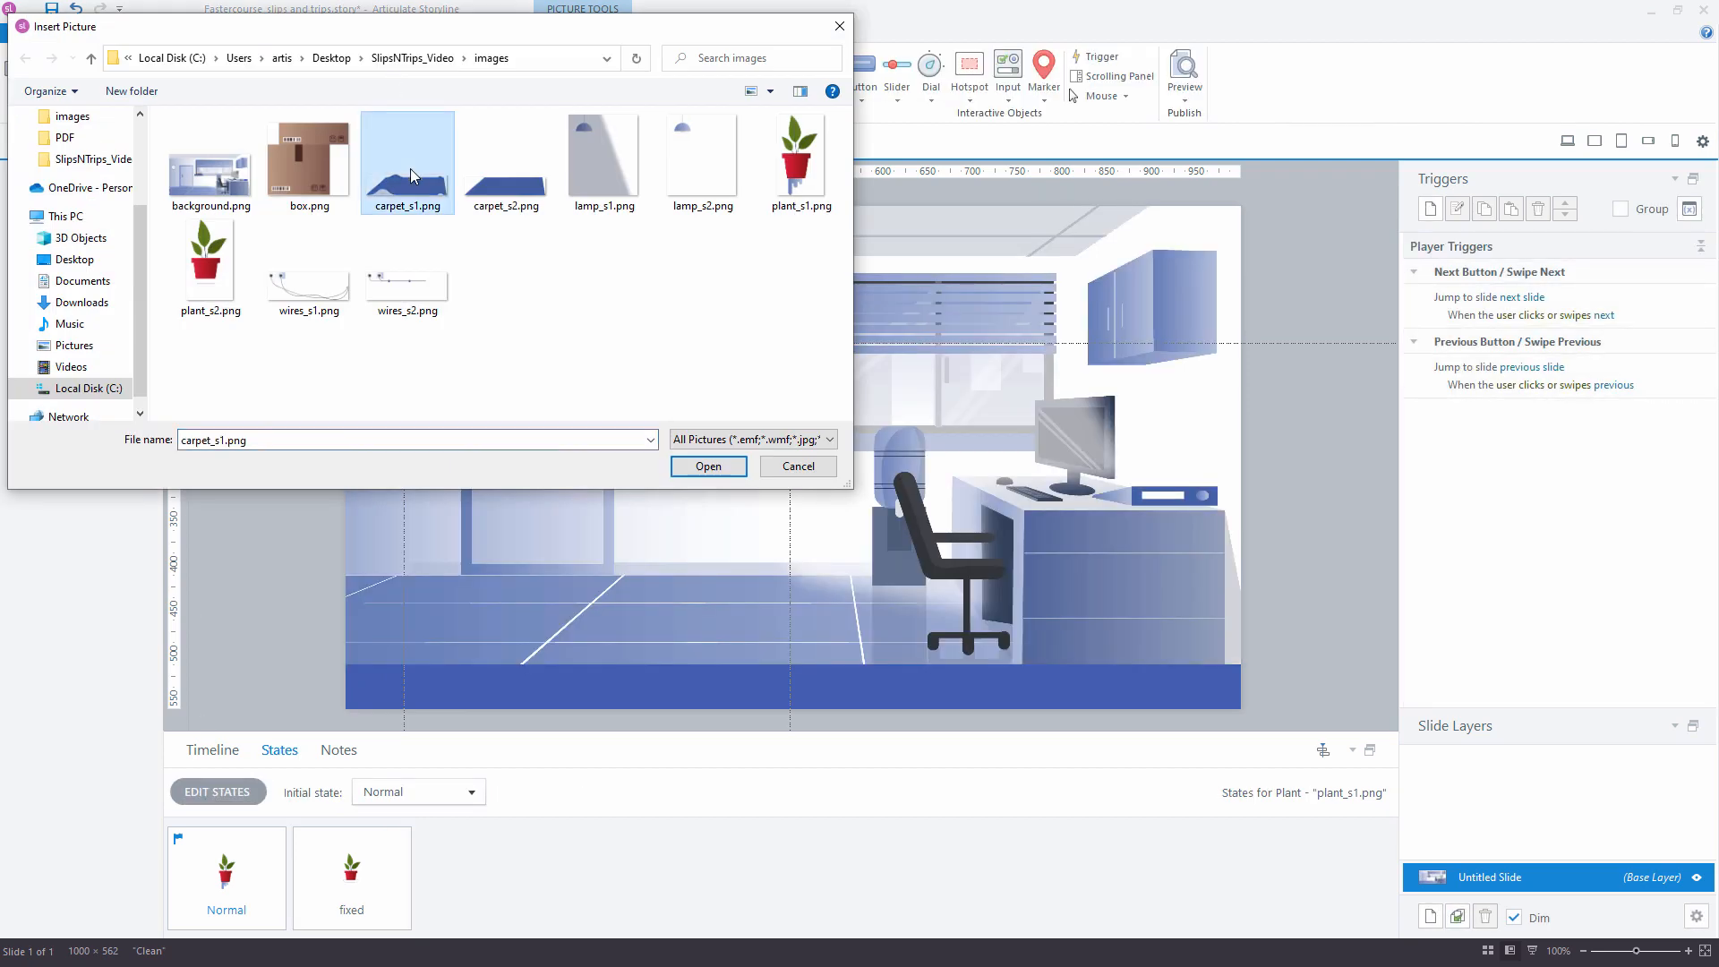
pyautogui.doubleClick(411, 175)
pyautogui.moveTo(728, 460); pyautogui.dragTo(621, 613)
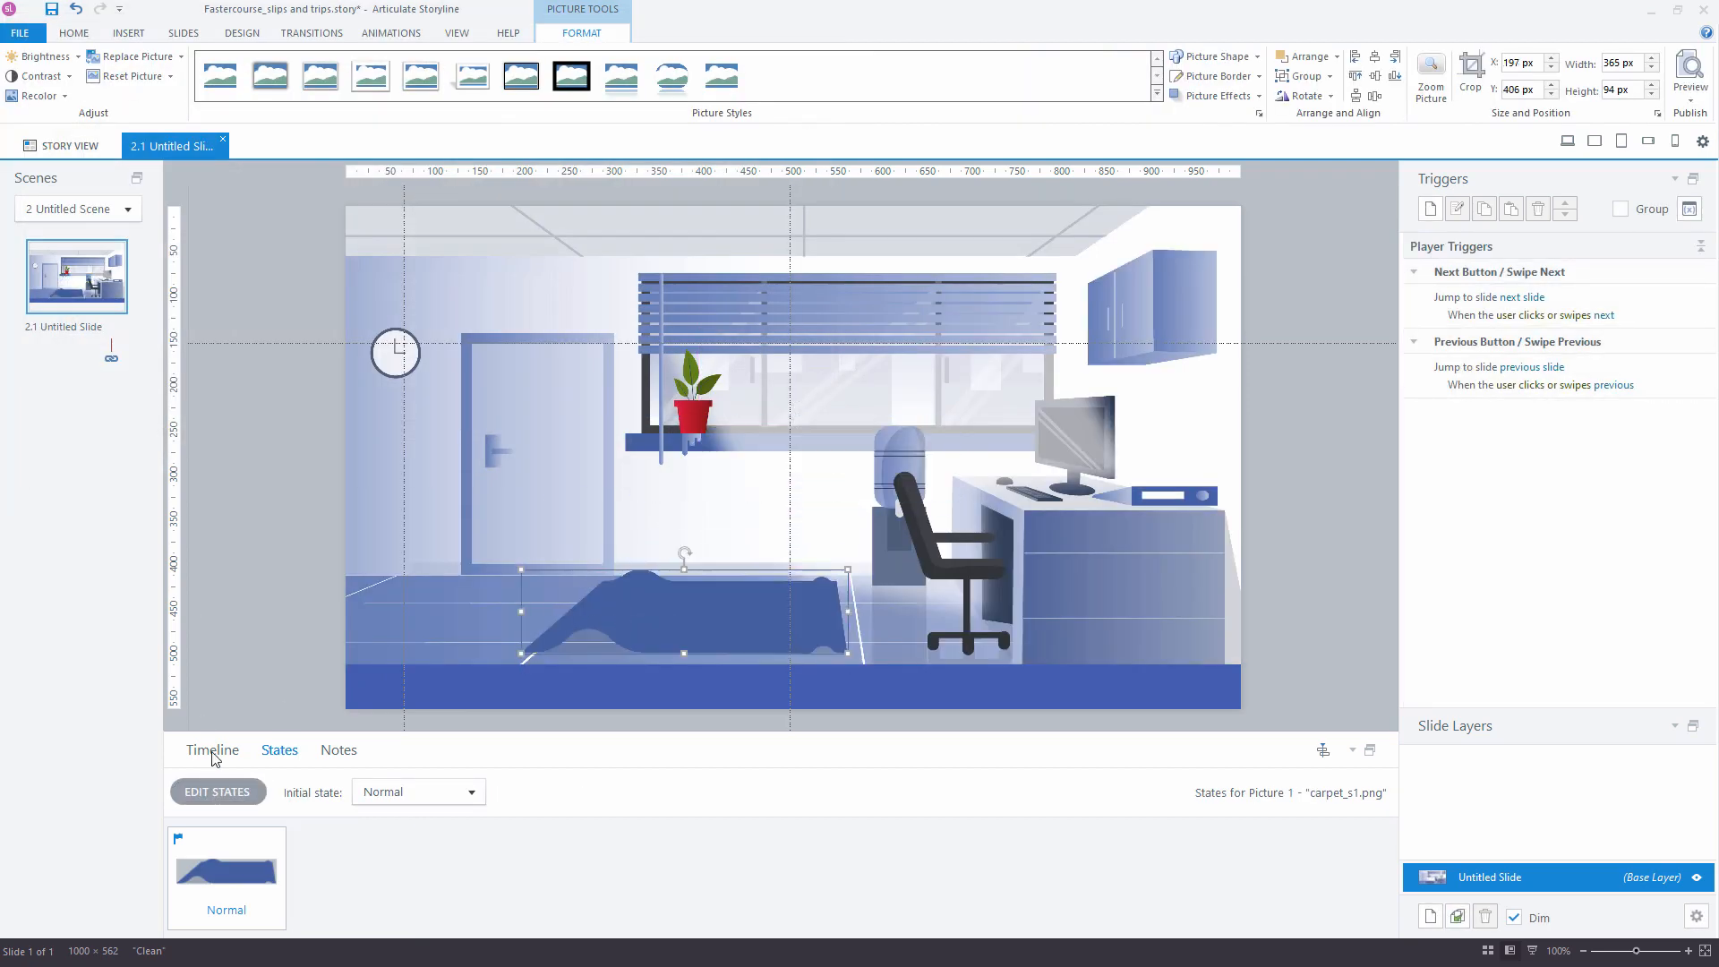
# Rename the carpet picture's timeline object as Carpet
pyautogui.click(212, 753)
pyautogui.doubleClick(274, 805)
pyautogui.write('Carpet')
pyautogui.press('Return')
# Add a new state named "fixed" to the carpet picture
pyautogui.click(279, 752)
pyautogui.click(217, 793)
pyautogui.click(321, 792)
pyautogui.write('fixed')
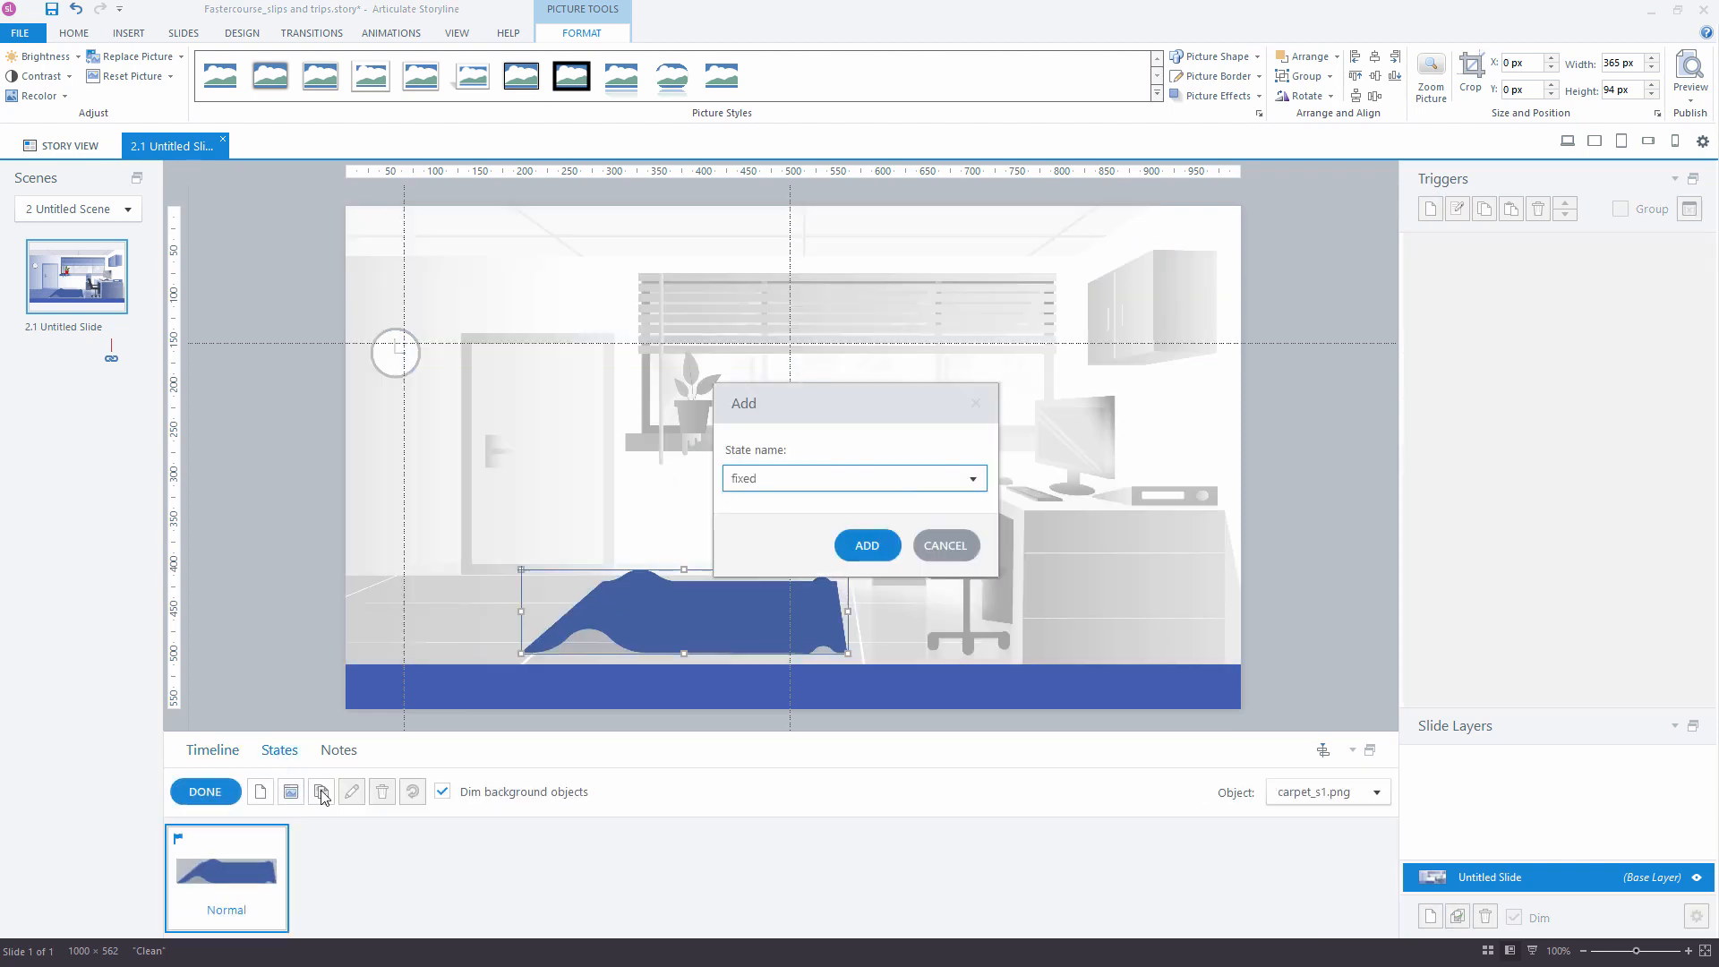
pyautogui.click(867, 545)
# Replace the picture in the carpet's fixed state with carpet_s2.png, finish editing its states and return to the timeline
pyautogui.click(135, 56)
pyautogui.click(54, 79)
pyautogui.click(504, 199)
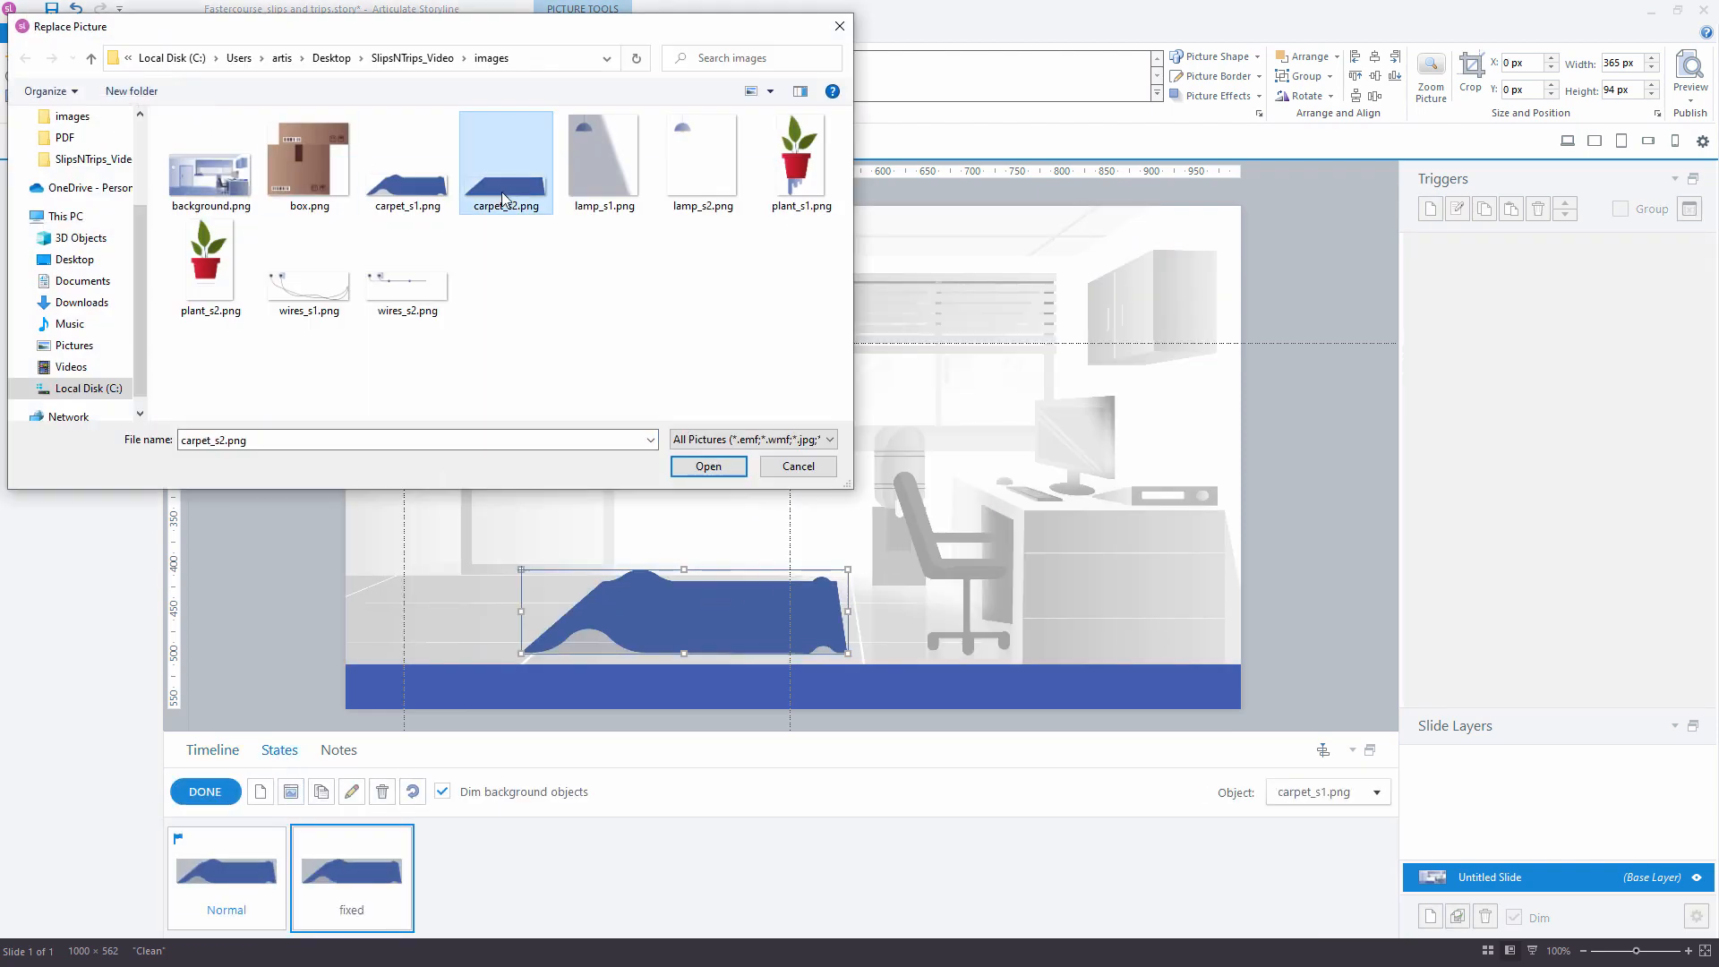
pyautogui.click(709, 465)
pyautogui.click(213, 796)
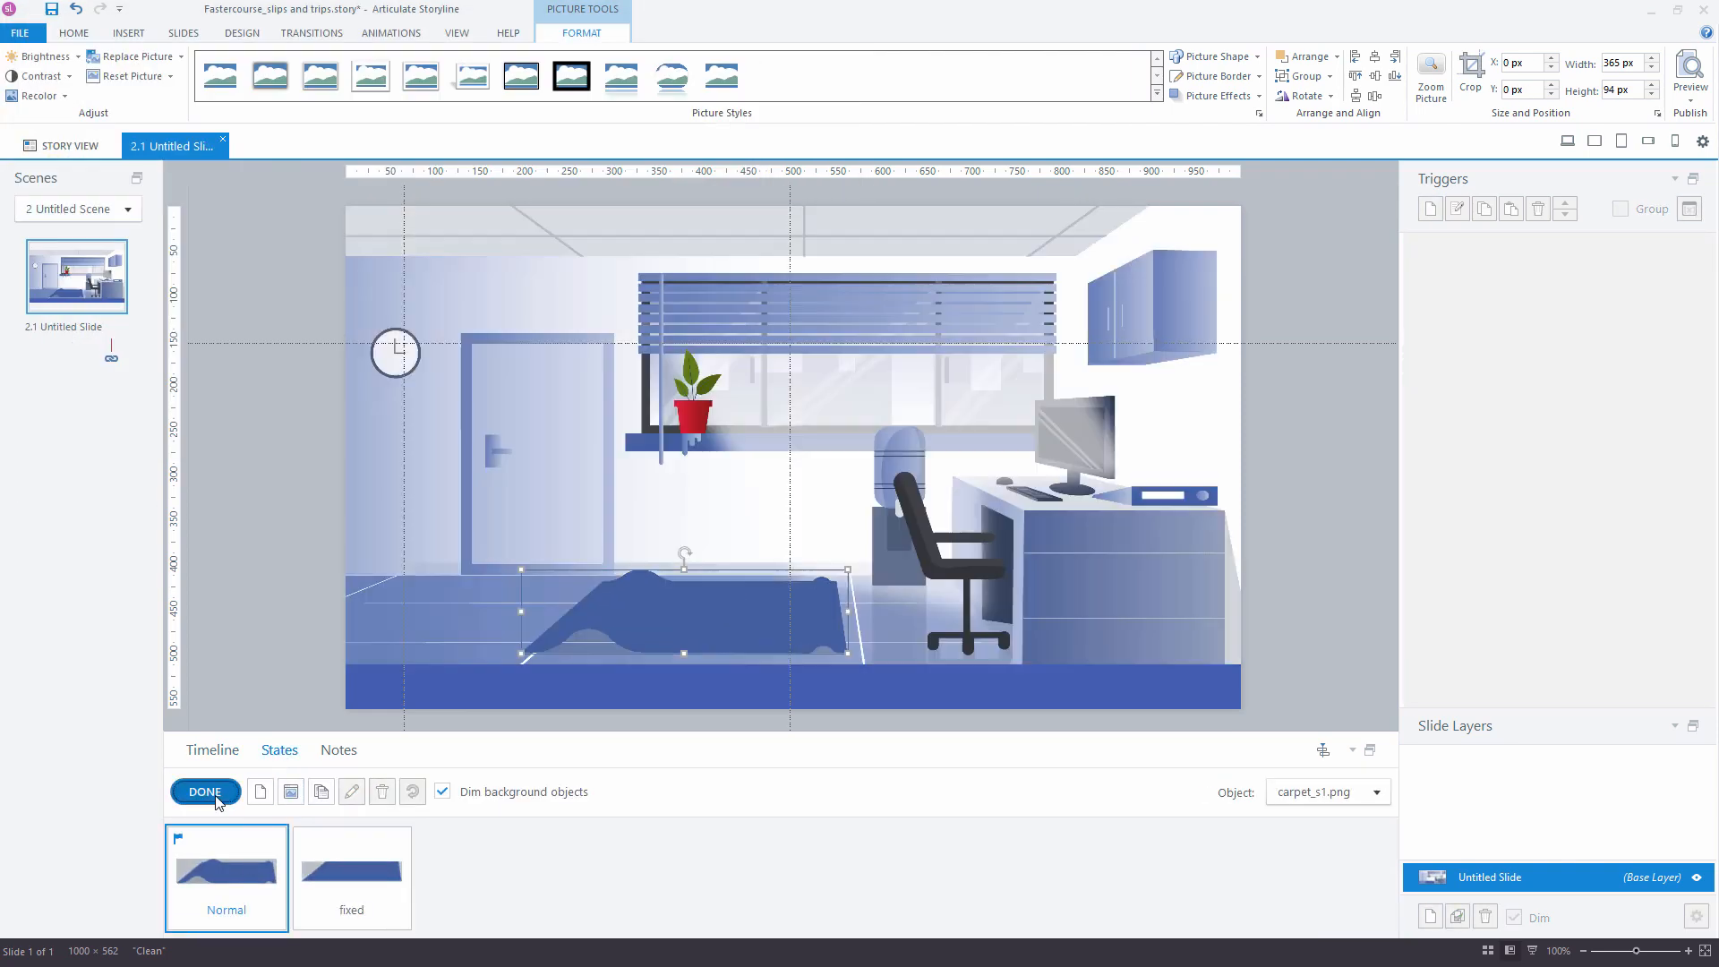
pyautogui.click(214, 760)
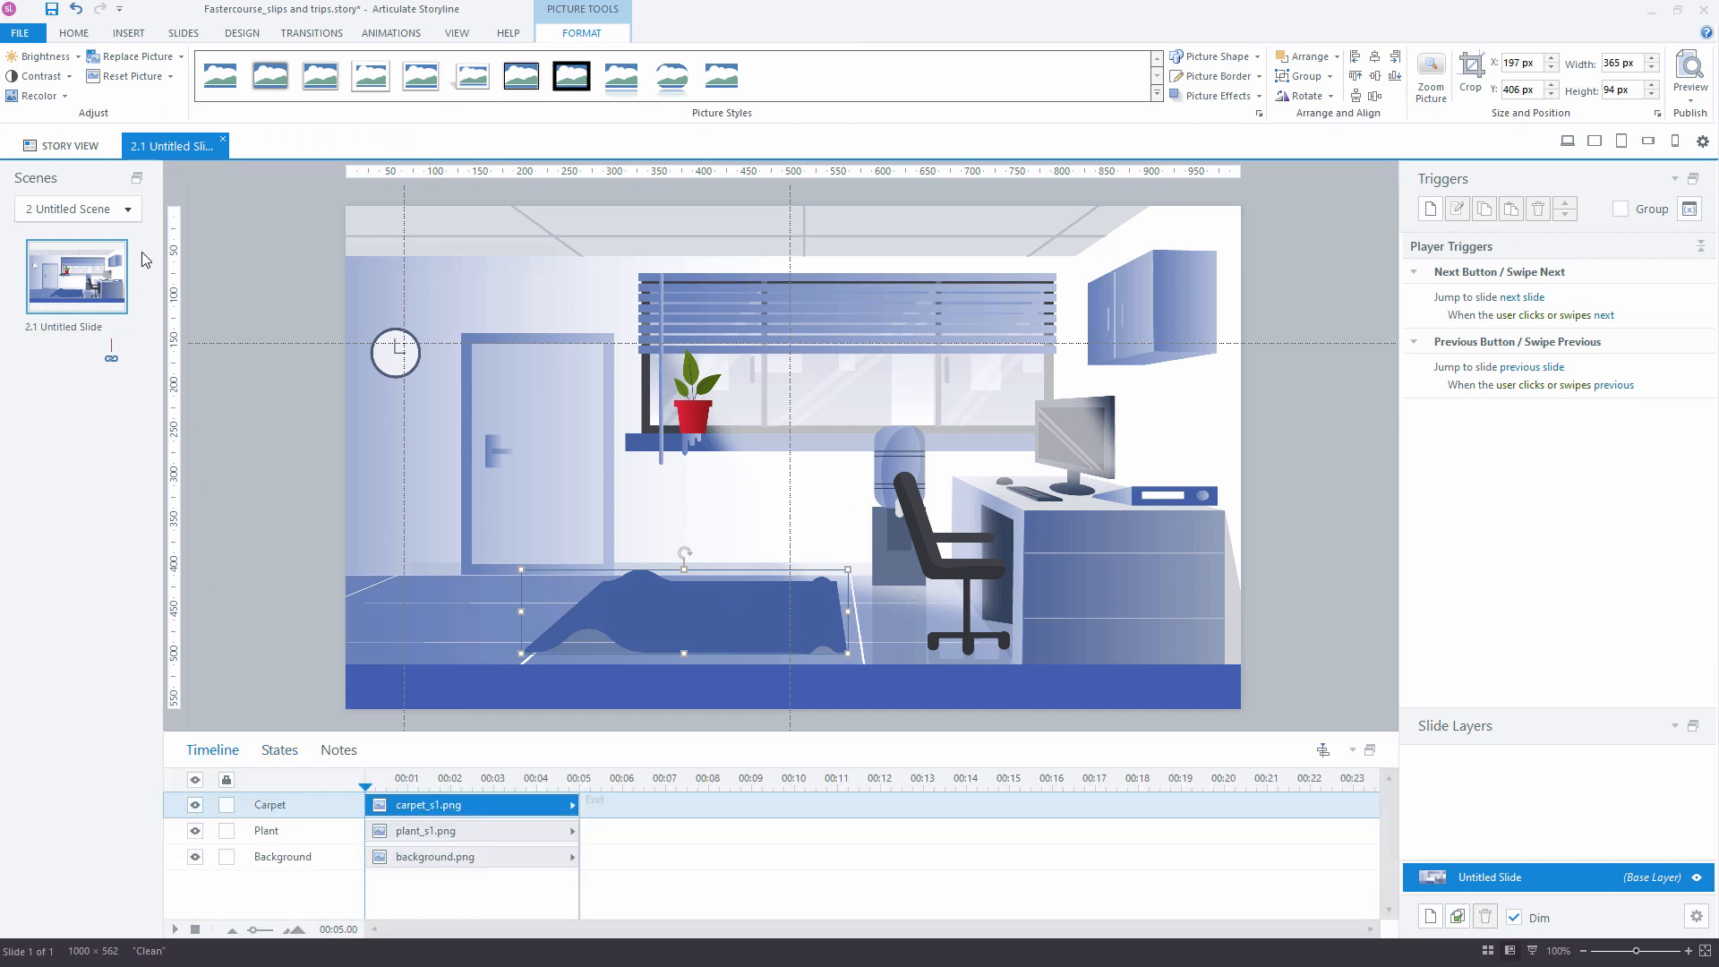
# Draw a rectangle covering the plant on the window sill
pyautogui.click(124, 34)
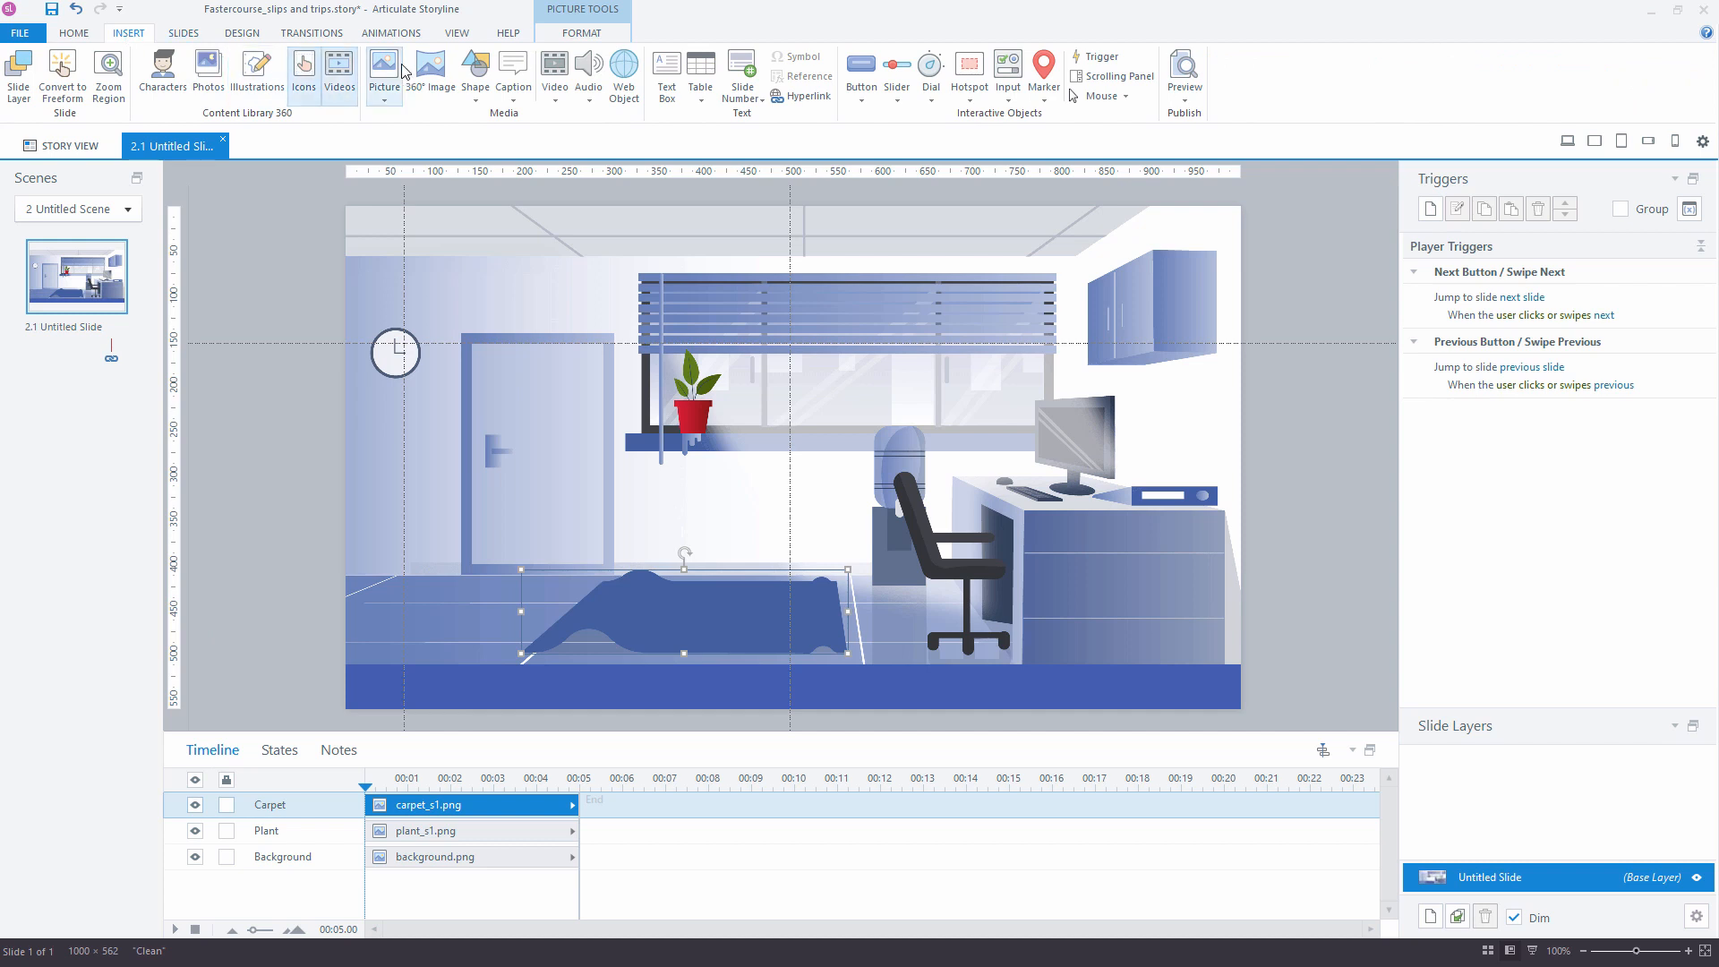
pyautogui.click(474, 72)
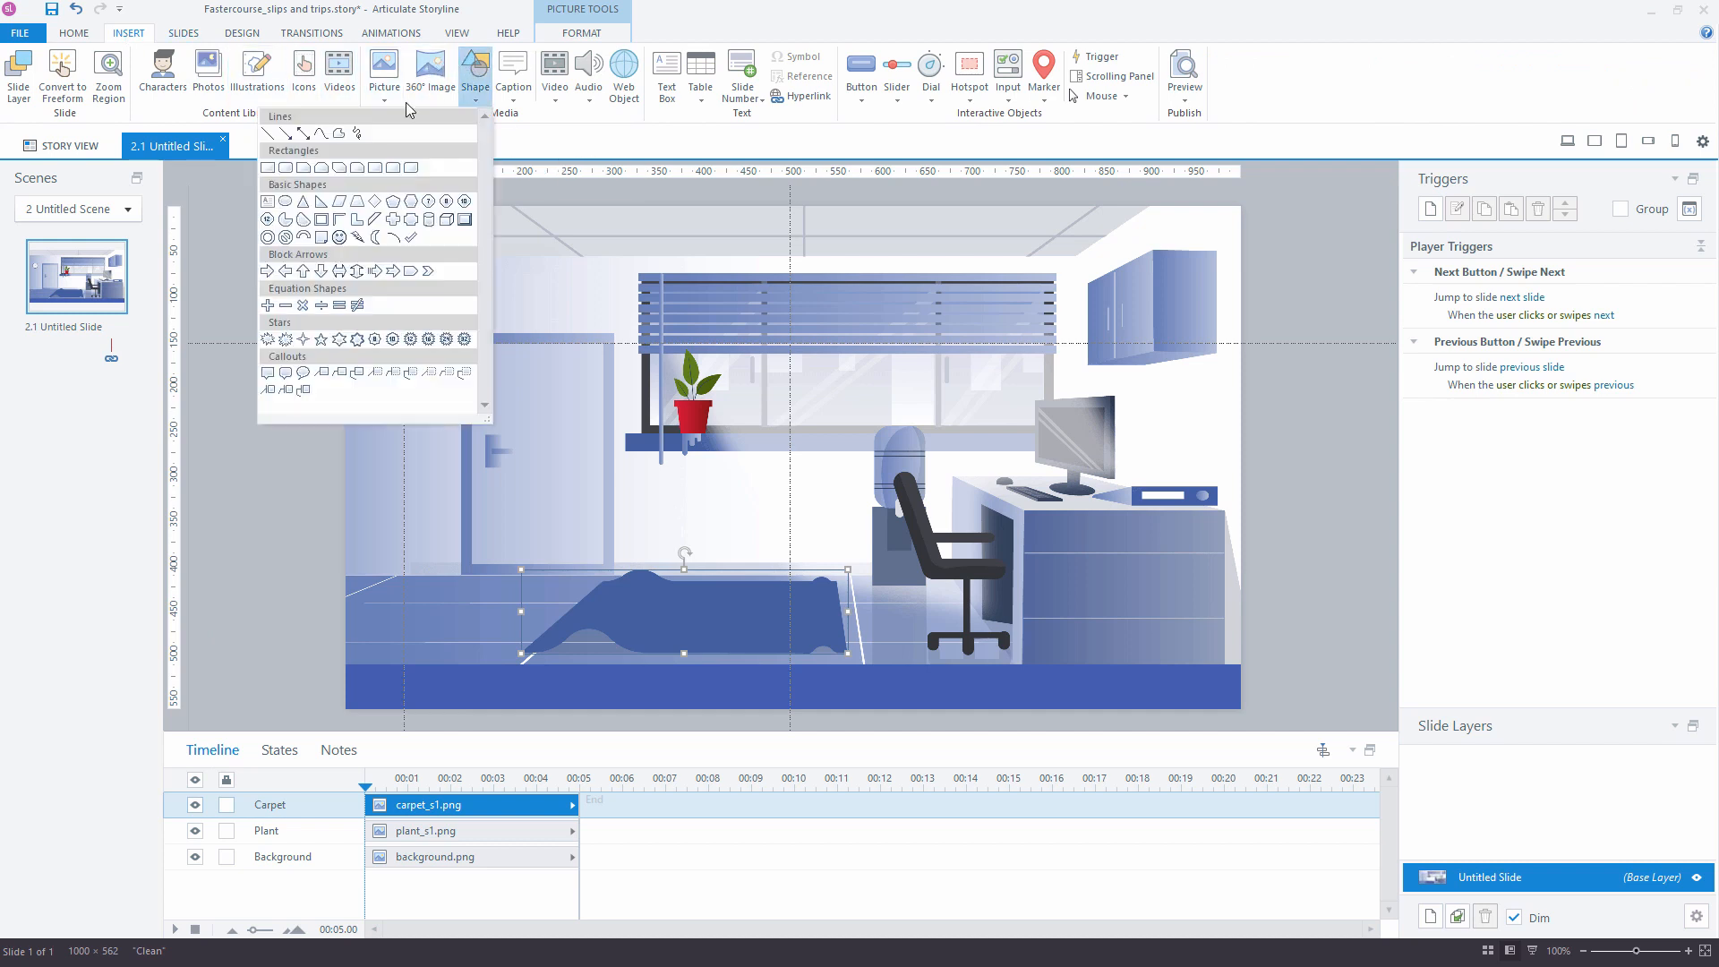
pyautogui.click(270, 169)
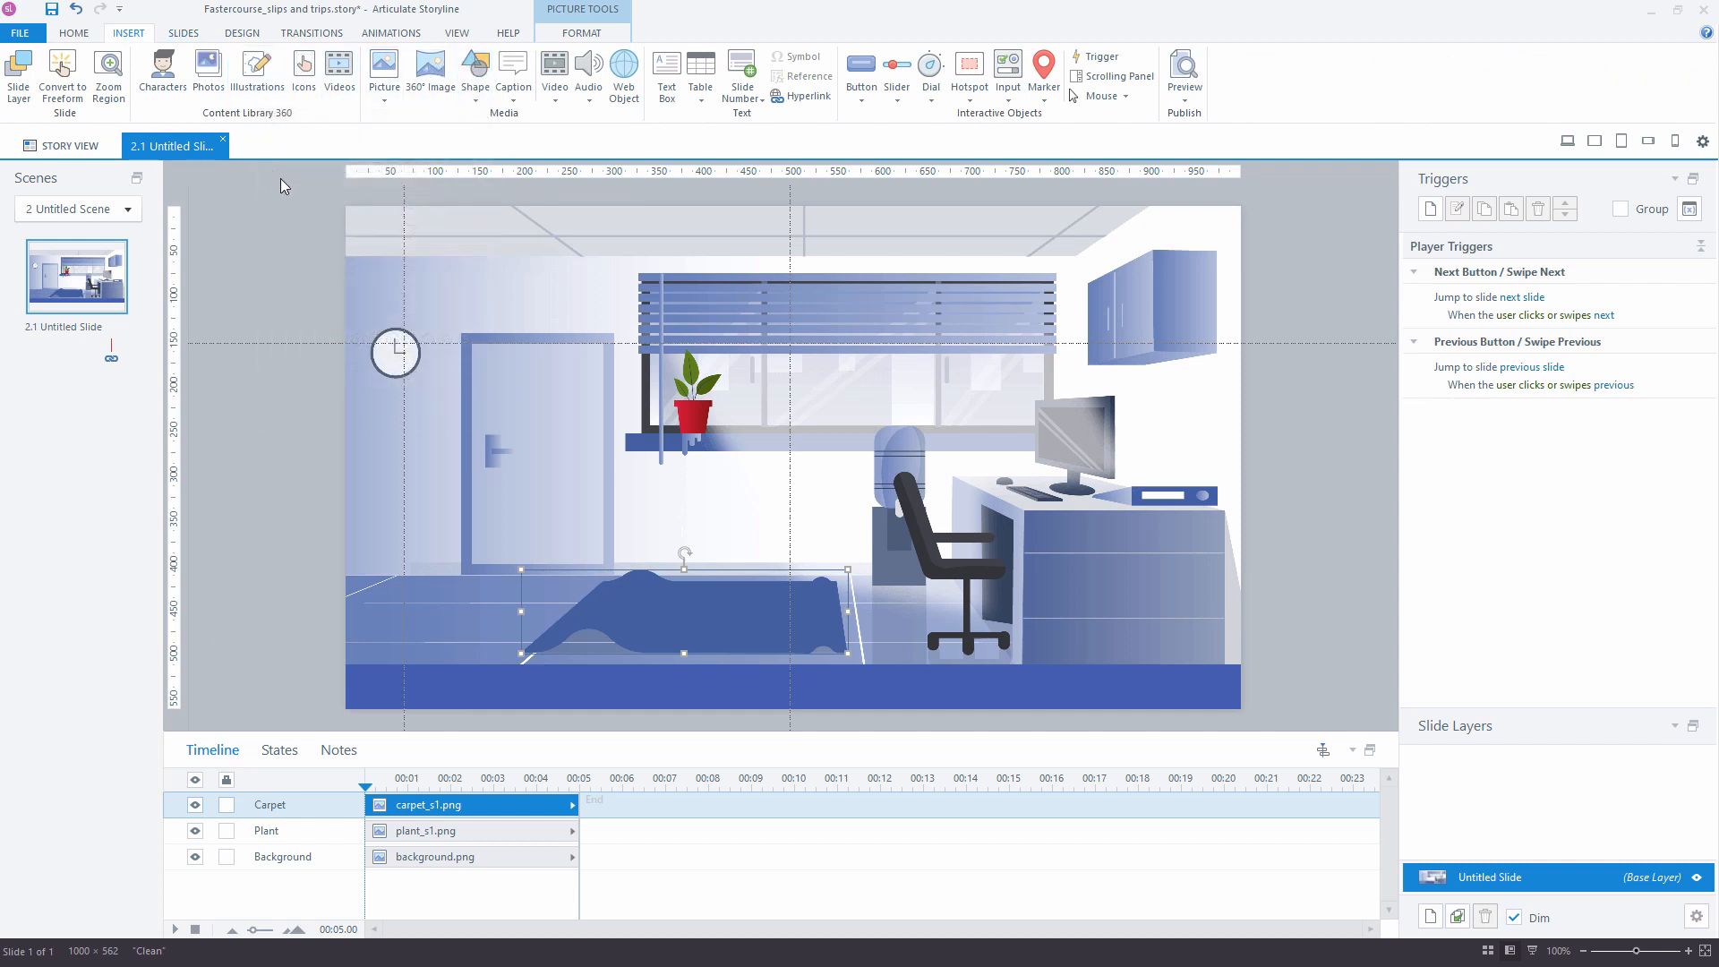
pyautogui.moveTo(656, 338)
pyautogui.mouseDown()
pyautogui.moveTo(748, 377)
pyautogui.moveTo(792, 470)
pyautogui.moveTo(734, 456)
pyautogui.mouseUp()
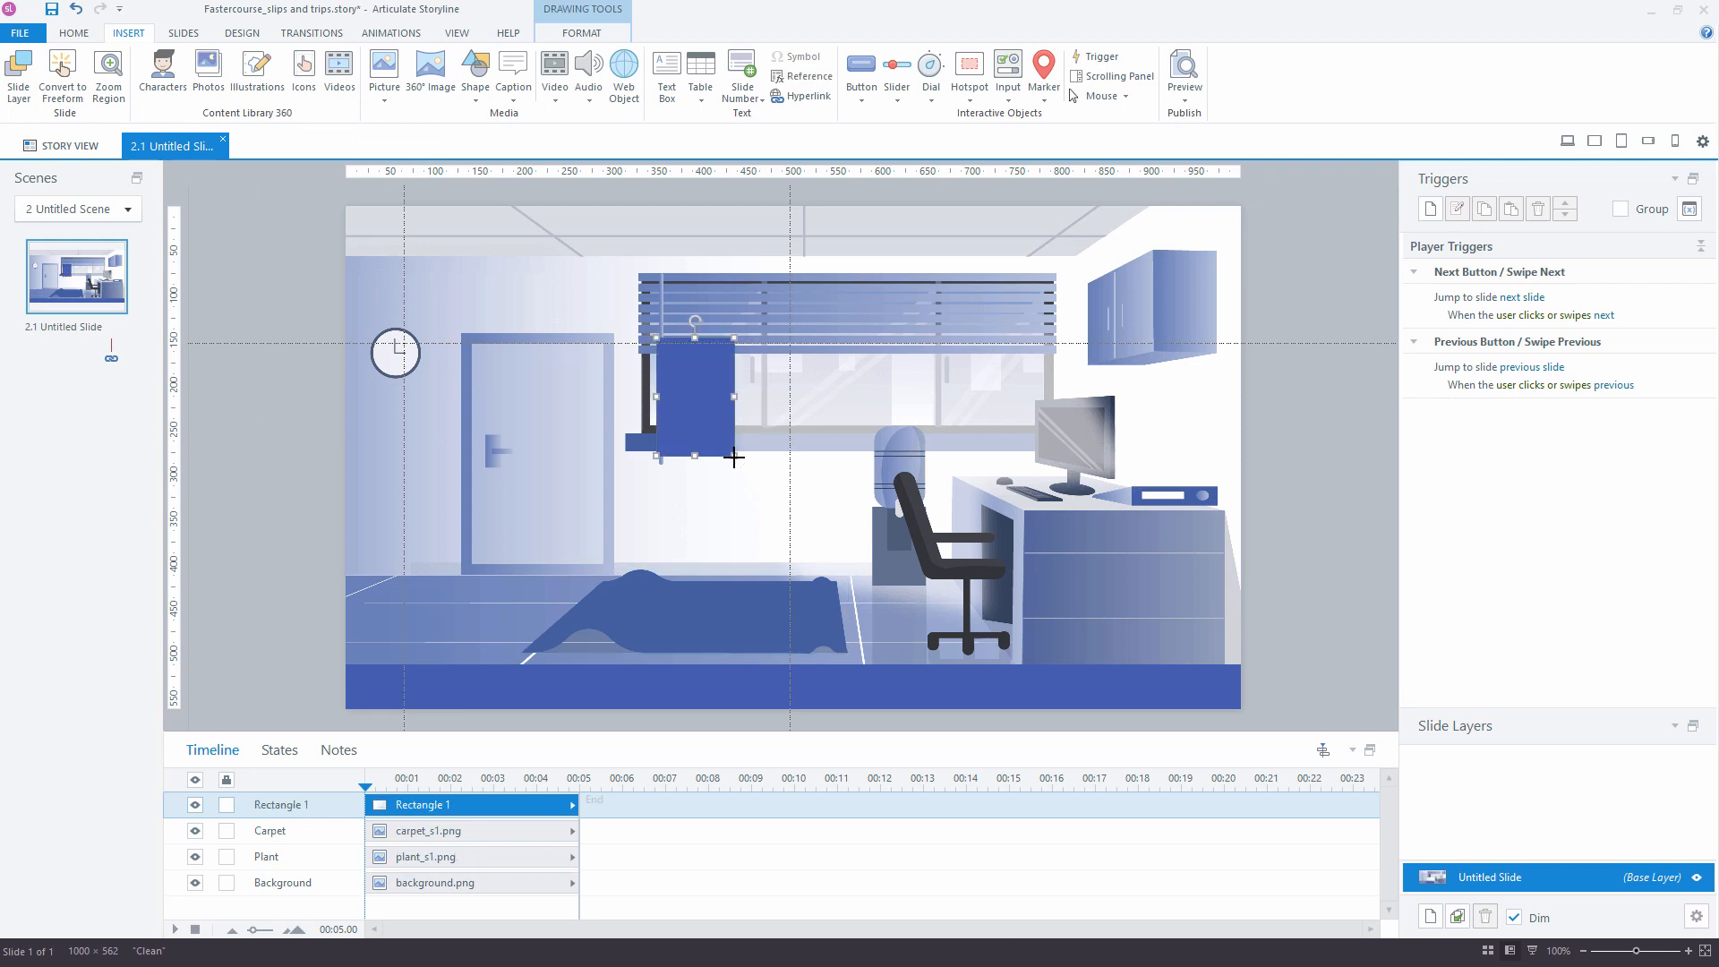
# Make the fill of the rectangle over the plant fully transparent
pyautogui.rightClick(695, 416)
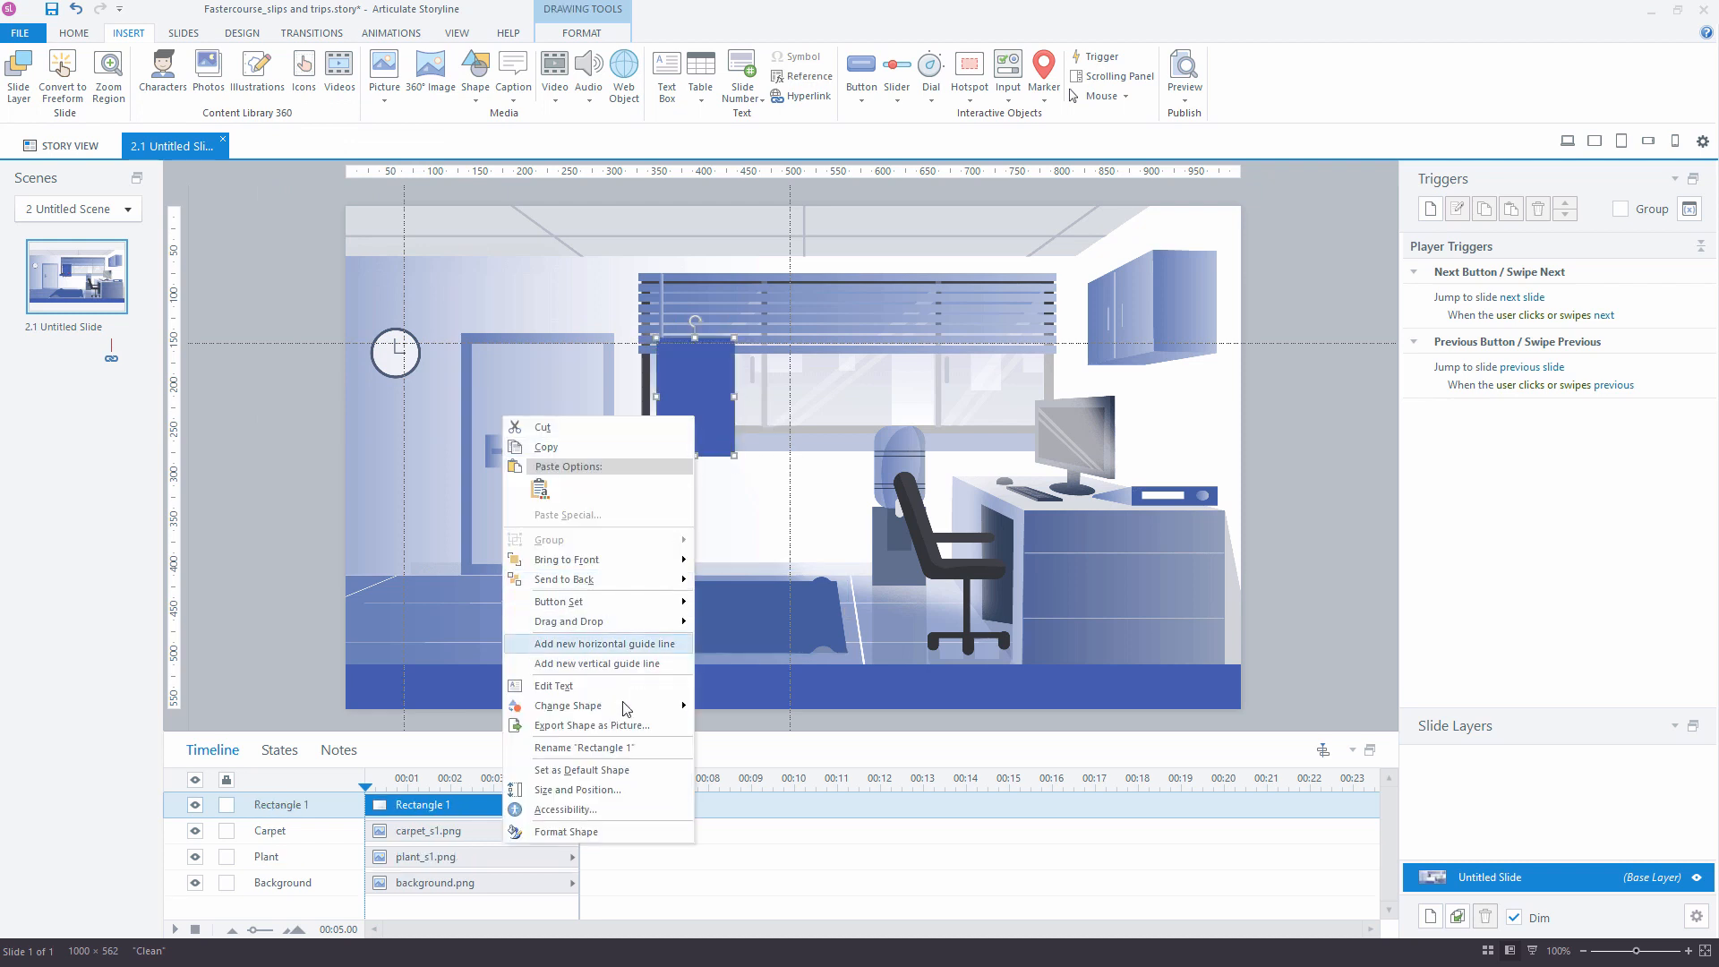
pyautogui.click(573, 832)
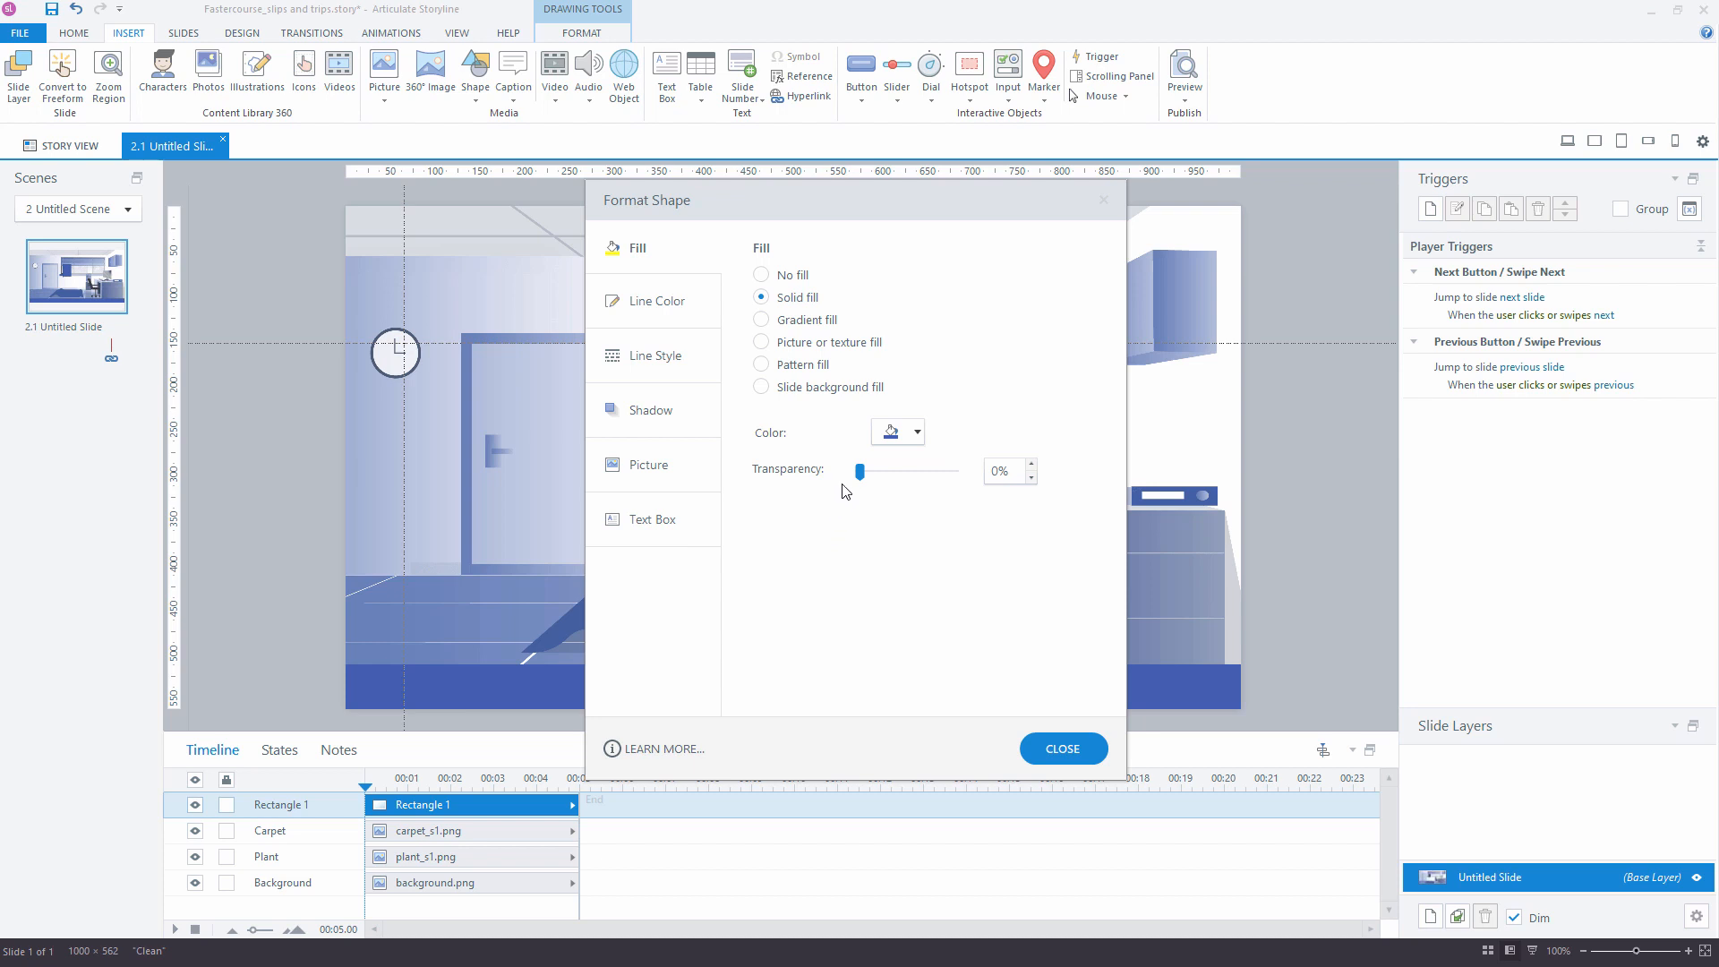
pyautogui.moveTo(861, 475); pyautogui.dragTo(964, 482)
pyautogui.click(1061, 750)
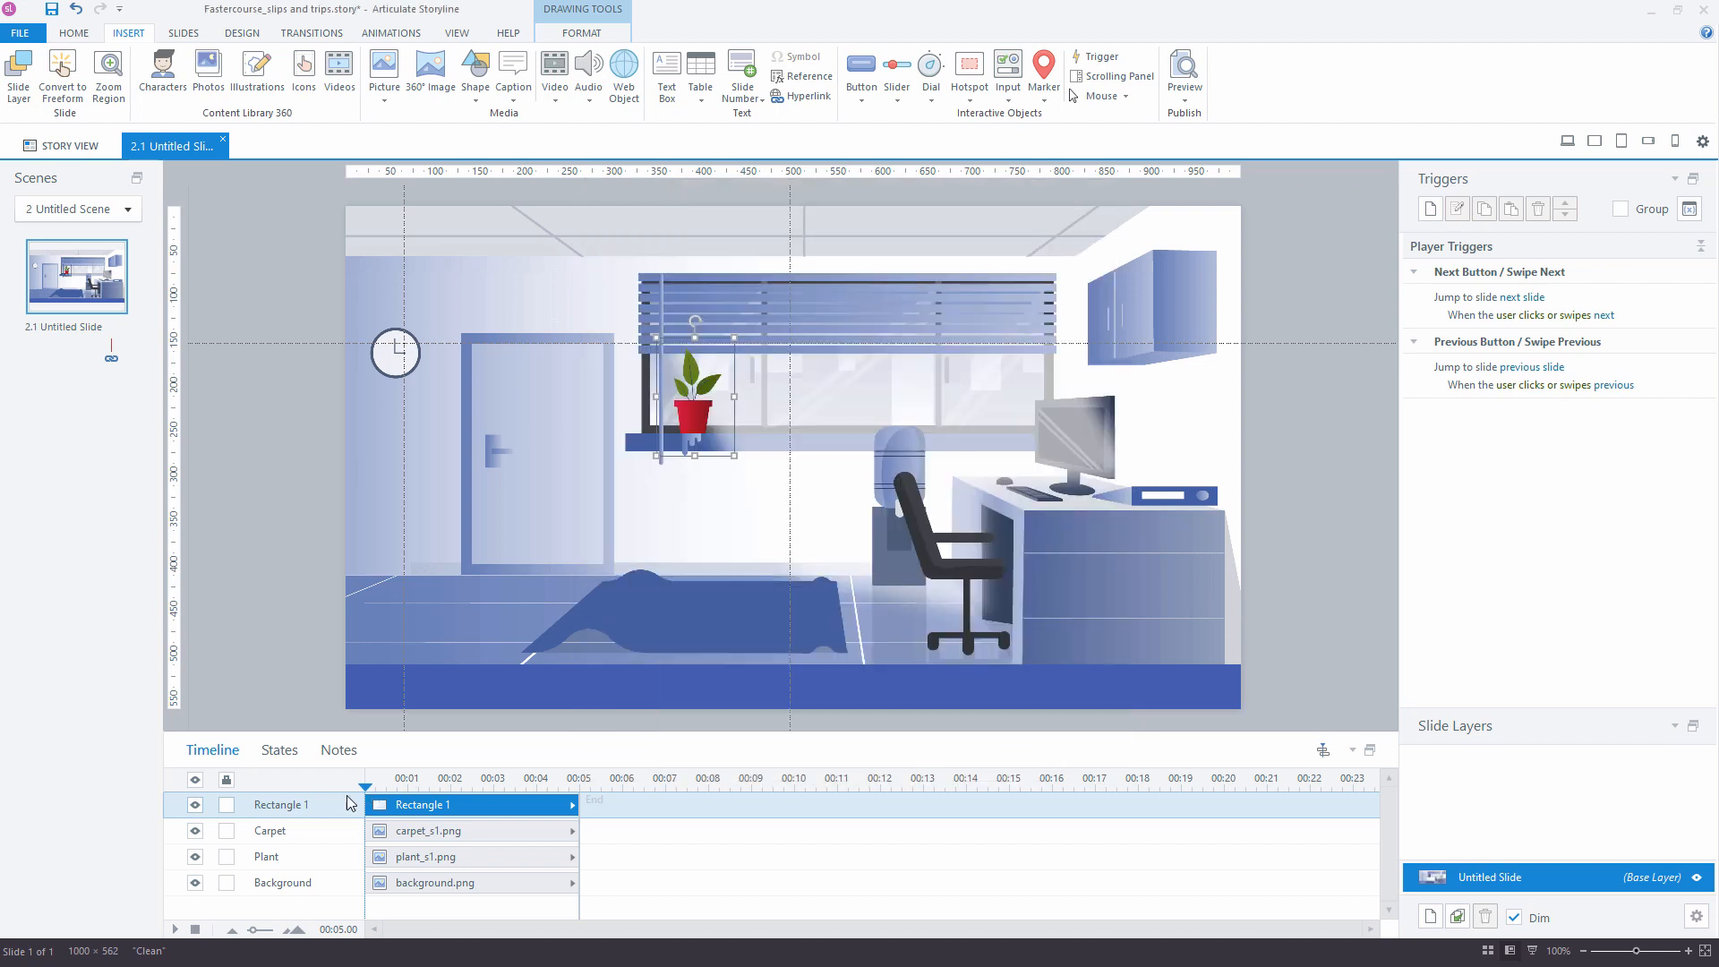
# Rename the transparent rectangle over the plant as Plant_button
pyautogui.doubleClick(299, 803)
pyautogui.write('Plant_button')
pyautogui.press('Return')
# Draw a rectangle covering the carpet on the office floor
pyautogui.click(475, 86)
pyautogui.click(272, 140)
pyautogui.moveTo(528, 570); pyautogui.dragTo(849, 660)
# Make the fill of the rectangle over the carpet fully transparent
pyautogui.rightClick(745, 613)
pyautogui.click(722, 602)
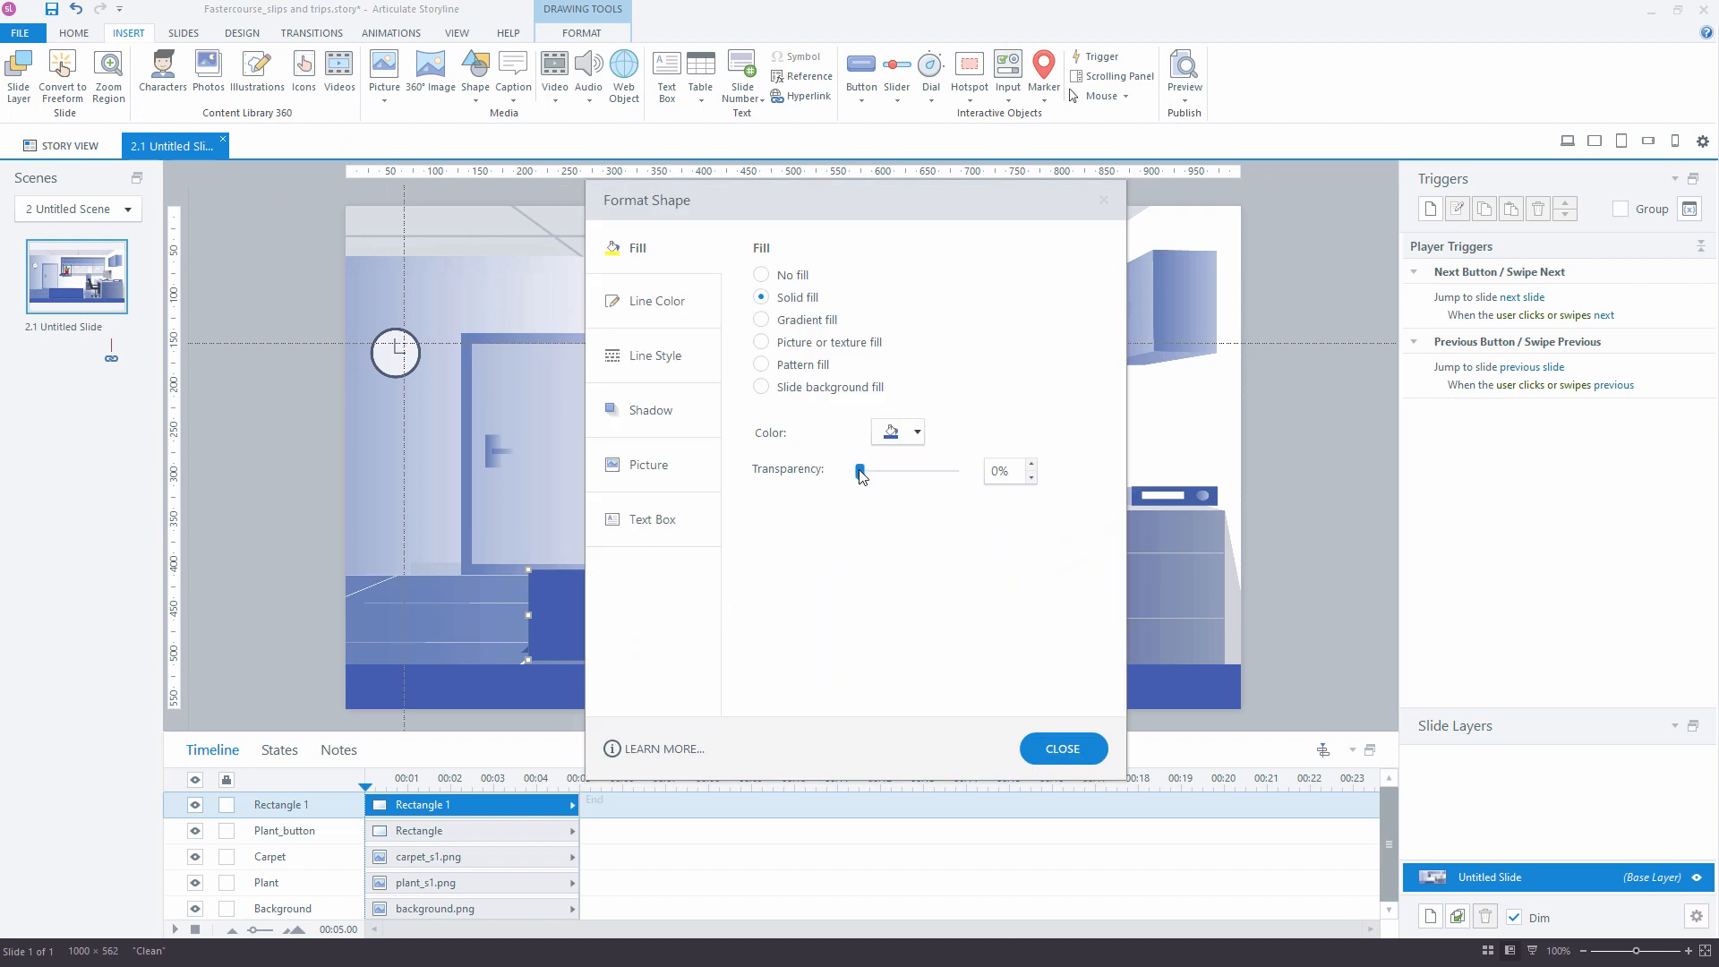
pyautogui.moveTo(859, 473); pyautogui.dragTo(965, 474)
pyautogui.click(1065, 743)
# Rename the transparent rectangle over the carpet as Carpet_button
pyautogui.doubleClick(293, 804)
pyautogui.write('Carpet_')
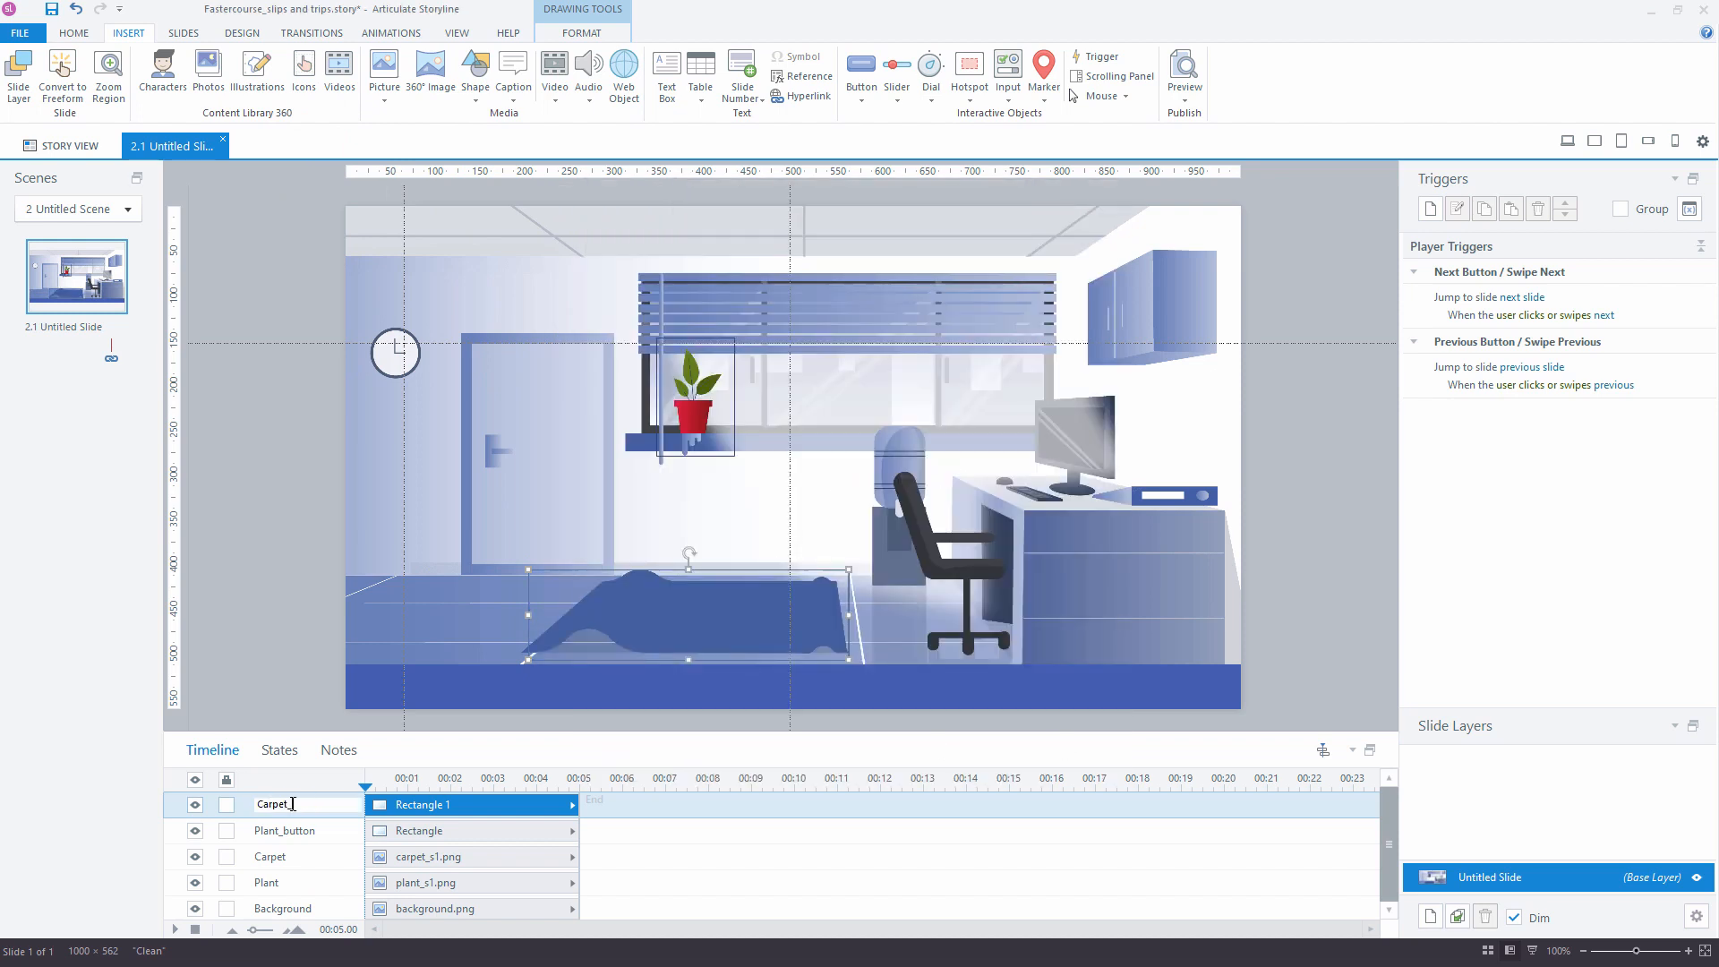
pyautogui.write('button')
pyautogui.press('Return')
# Add a new slide layer above the base layer and name it Popup_1
pyautogui.click(1430, 917)
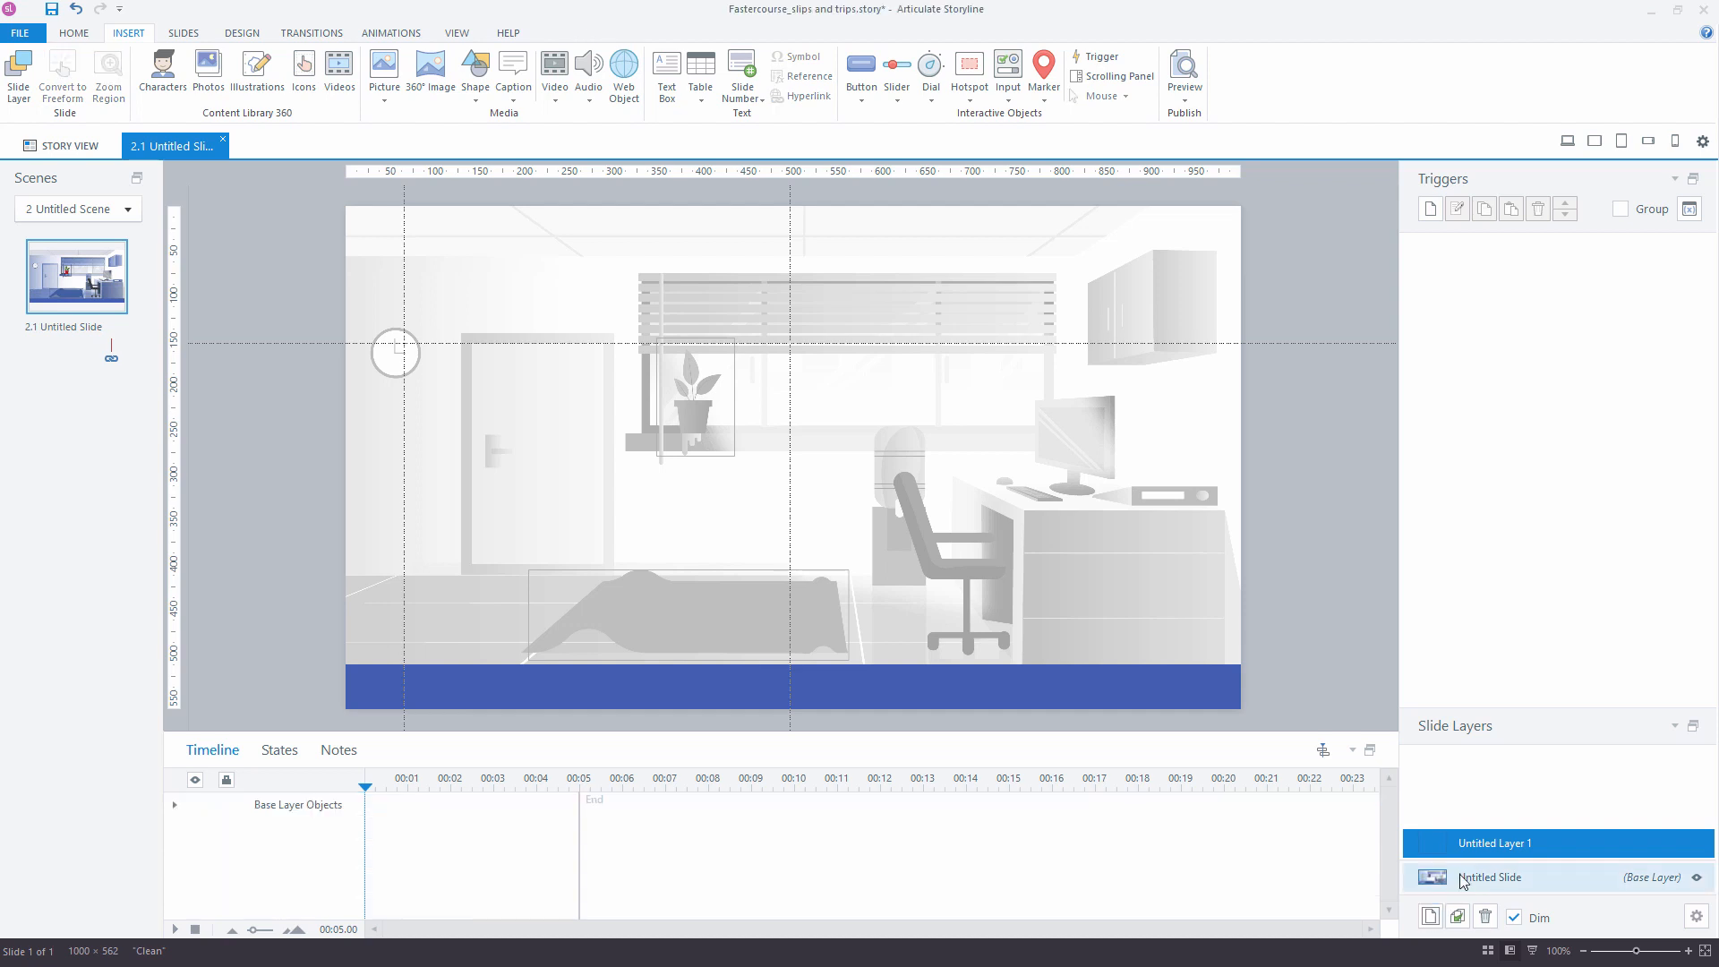
pyautogui.doubleClick(1493, 844)
pyautogui.write('Popup')
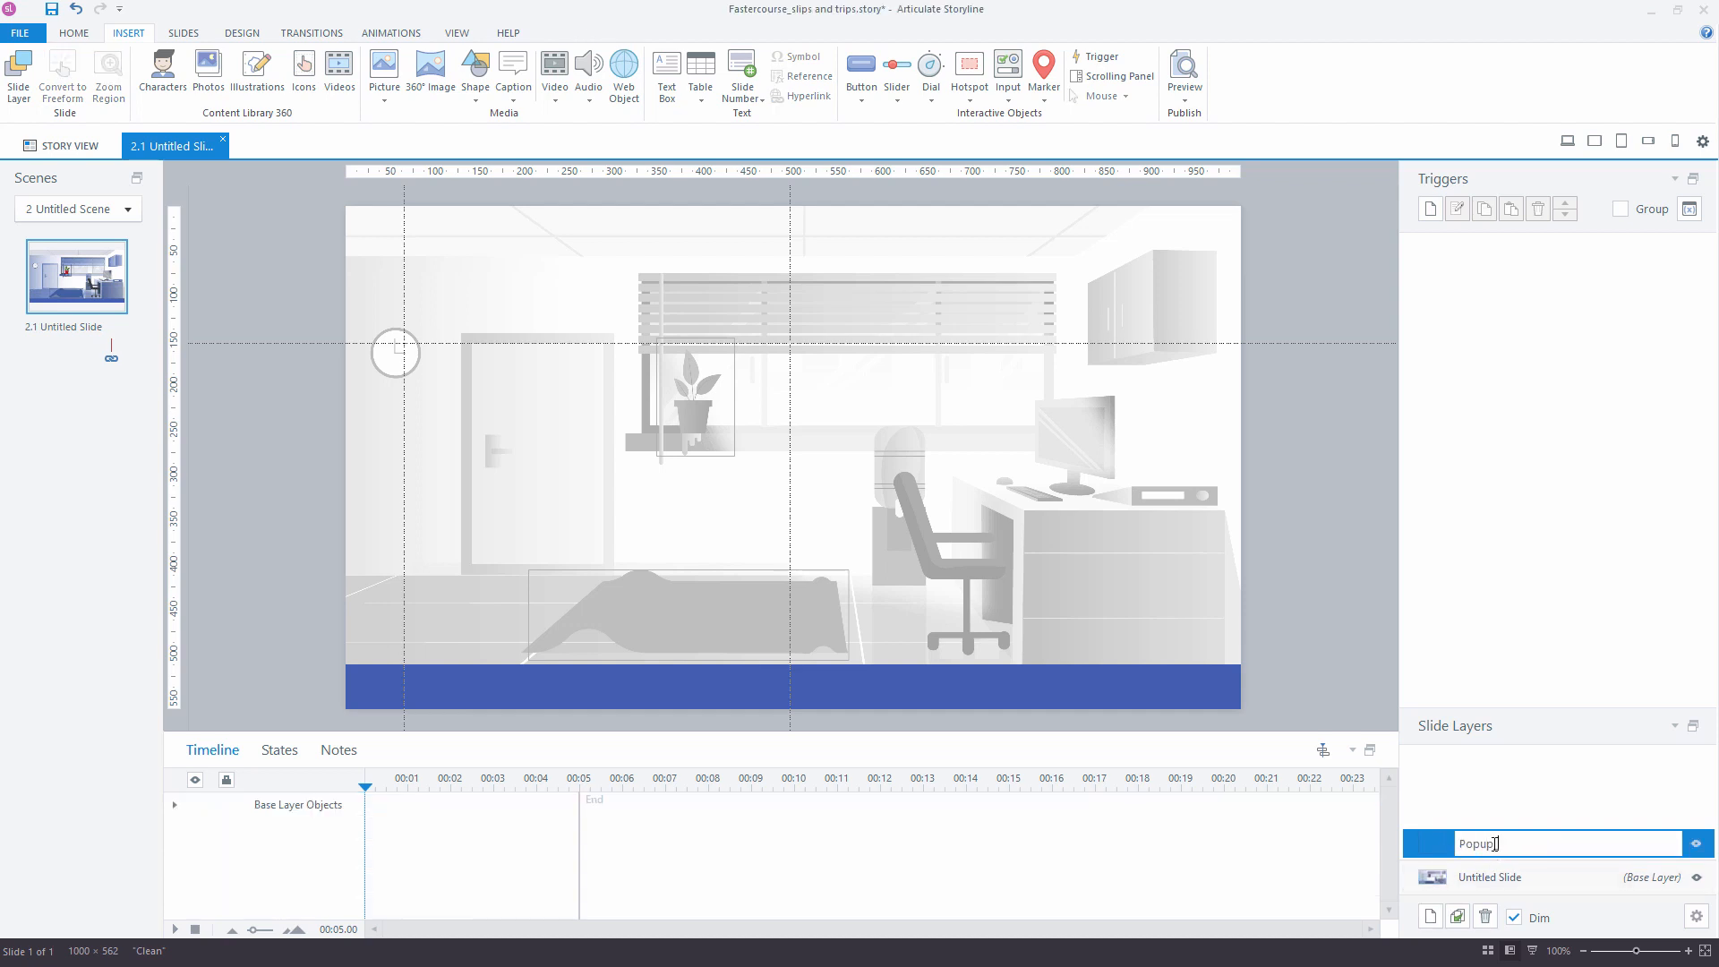
pyautogui.write(' 1')
pyautogui.press('Return')
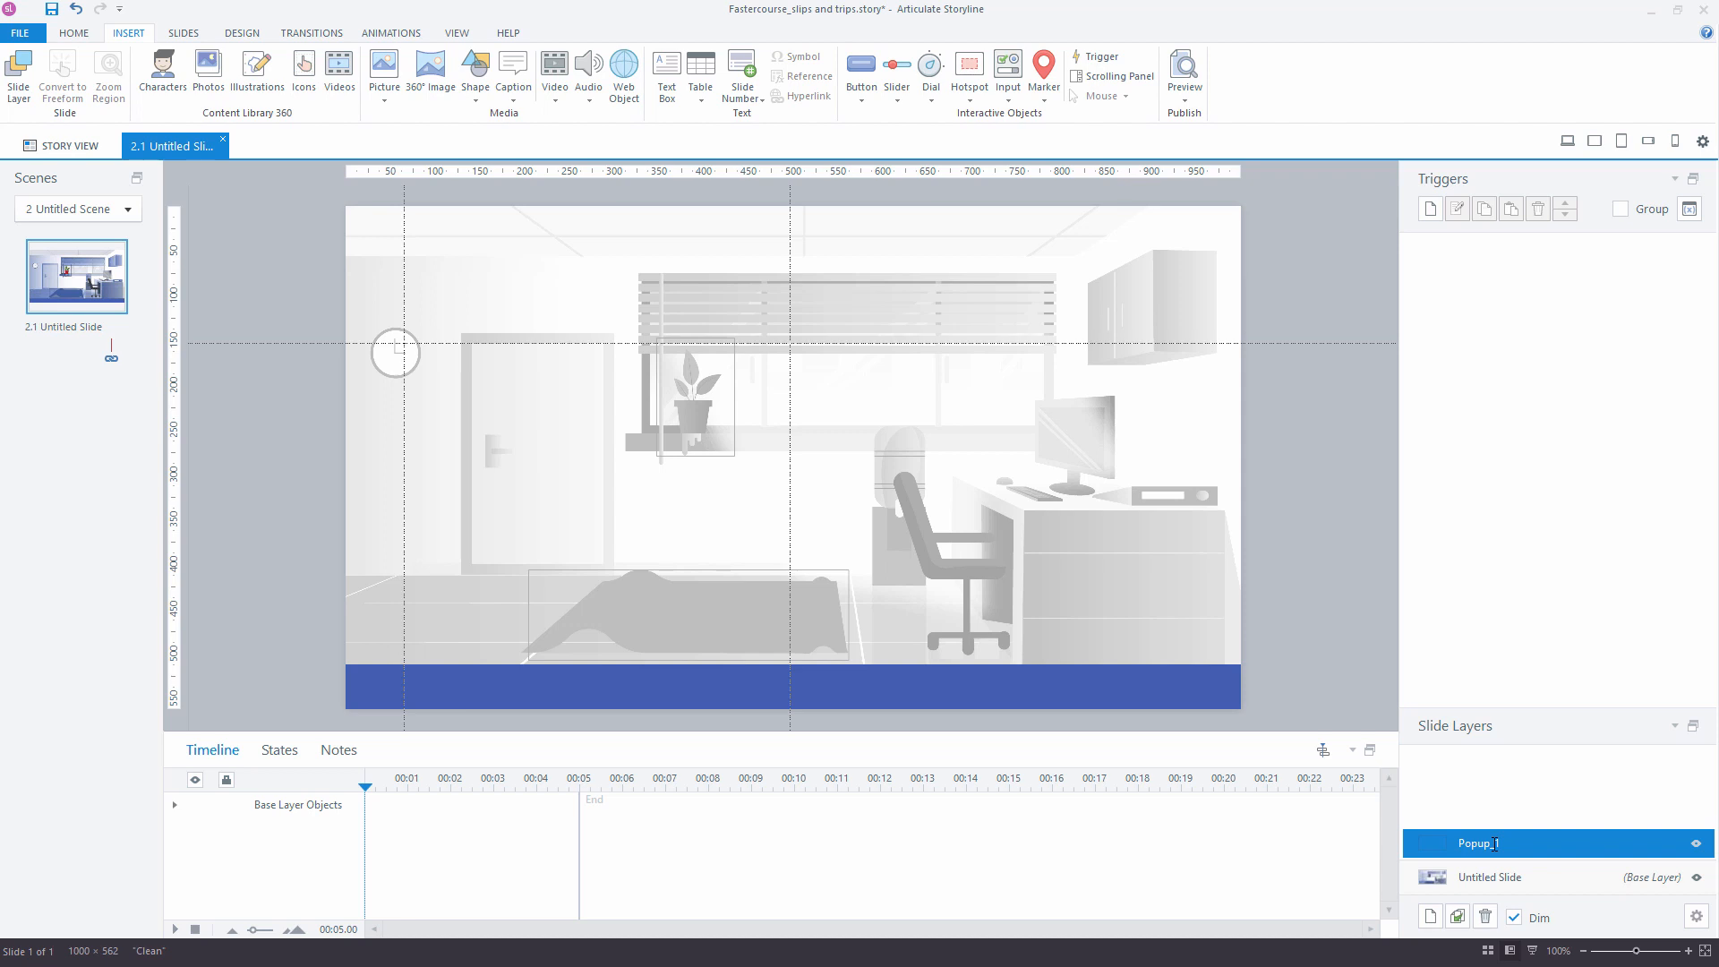
# Draw a rectangle about 355 by 210 px on the Popup_1 layer, over the window beside the plant
pyautogui.click(475, 71)
pyautogui.click(273, 172)
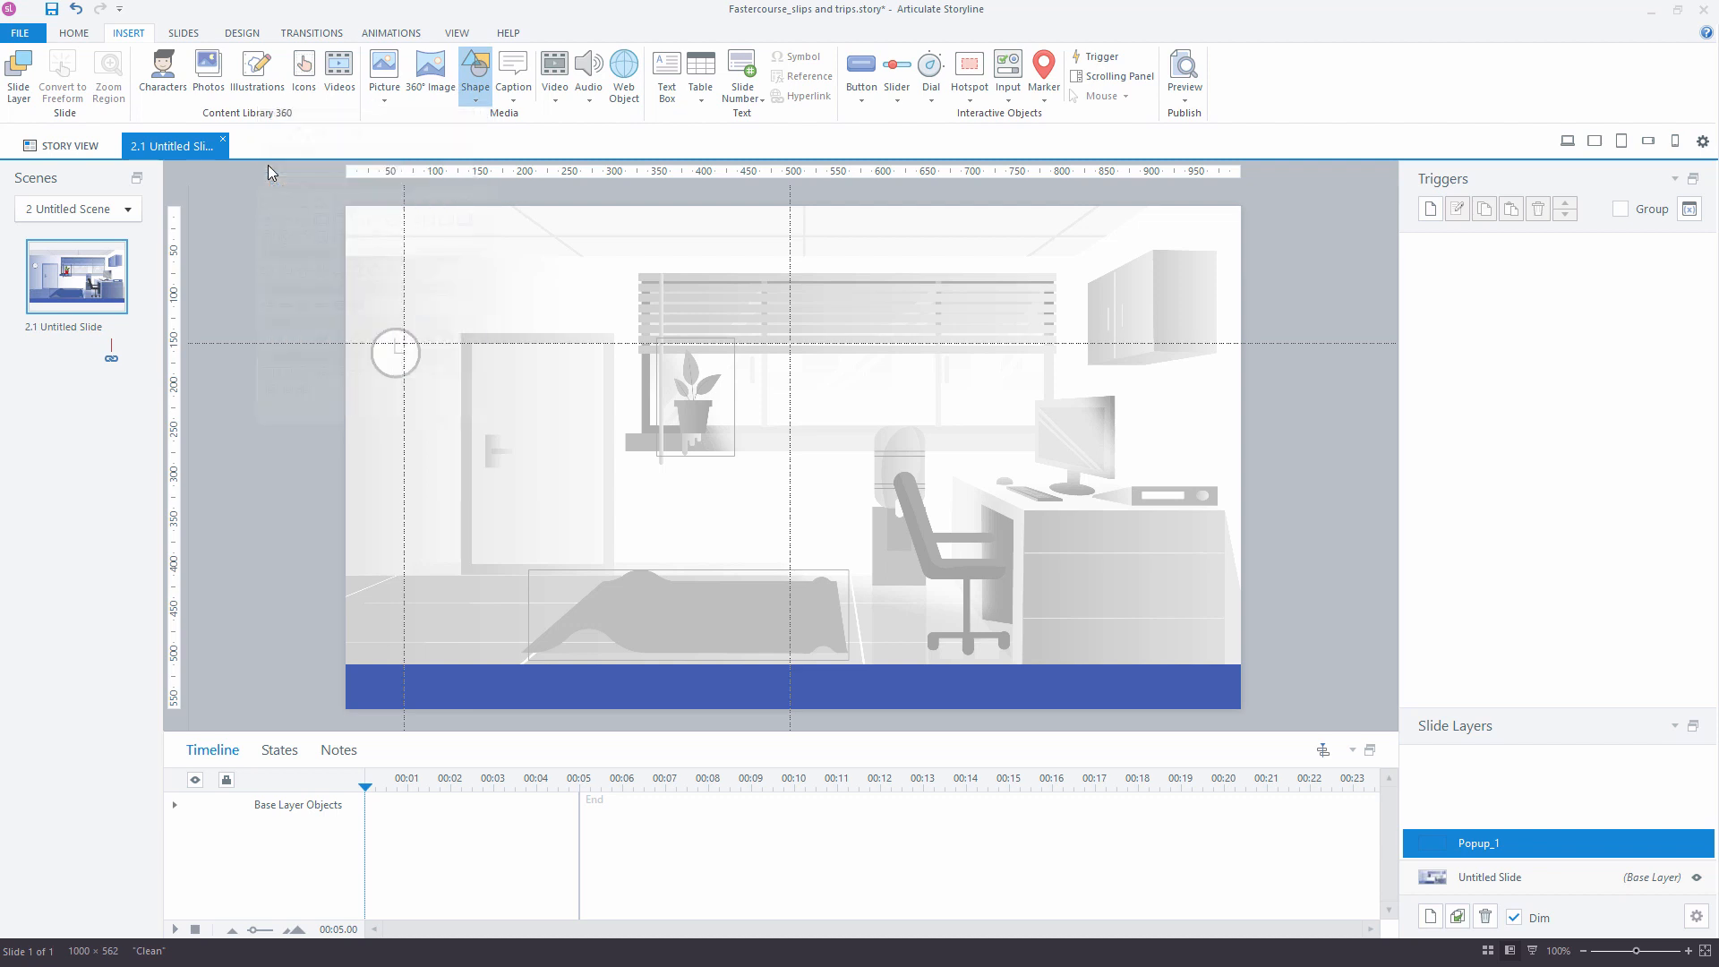
pyautogui.moveTo(762, 298)
pyautogui.mouseDown()
pyautogui.moveTo(1083, 509)
pyautogui.moveTo(1079, 486)
pyautogui.mouseUp()
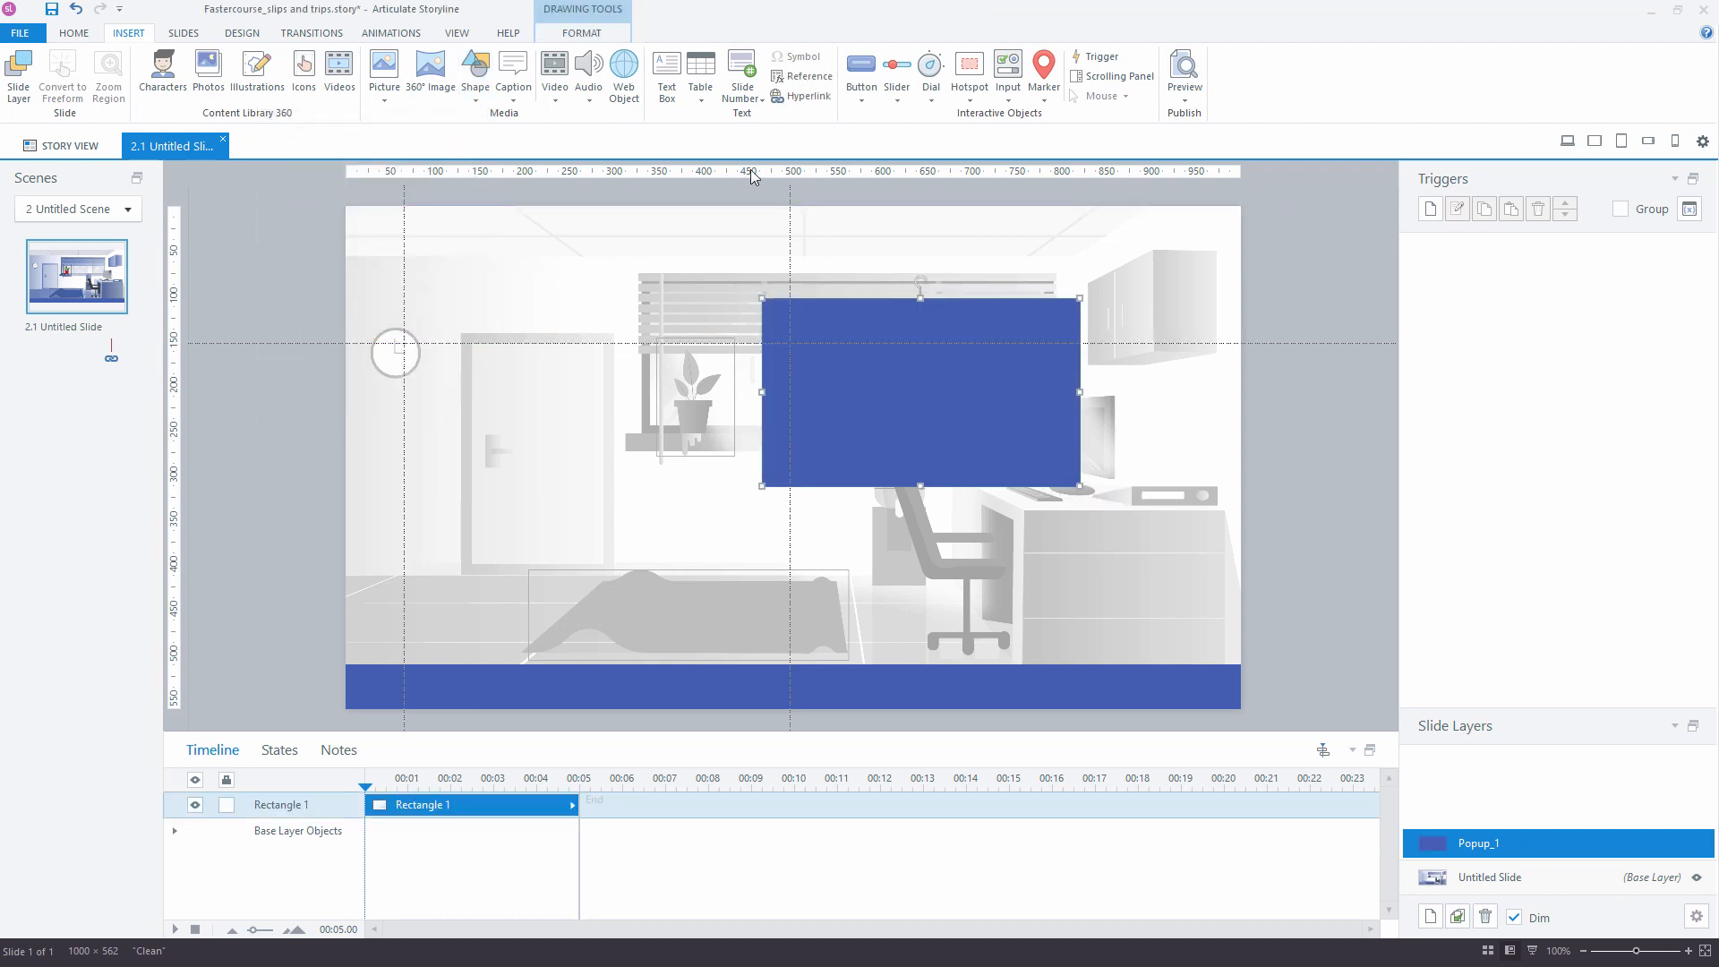
# Give the popup rectangle a white fill and remove its outline
pyautogui.click(602, 35)
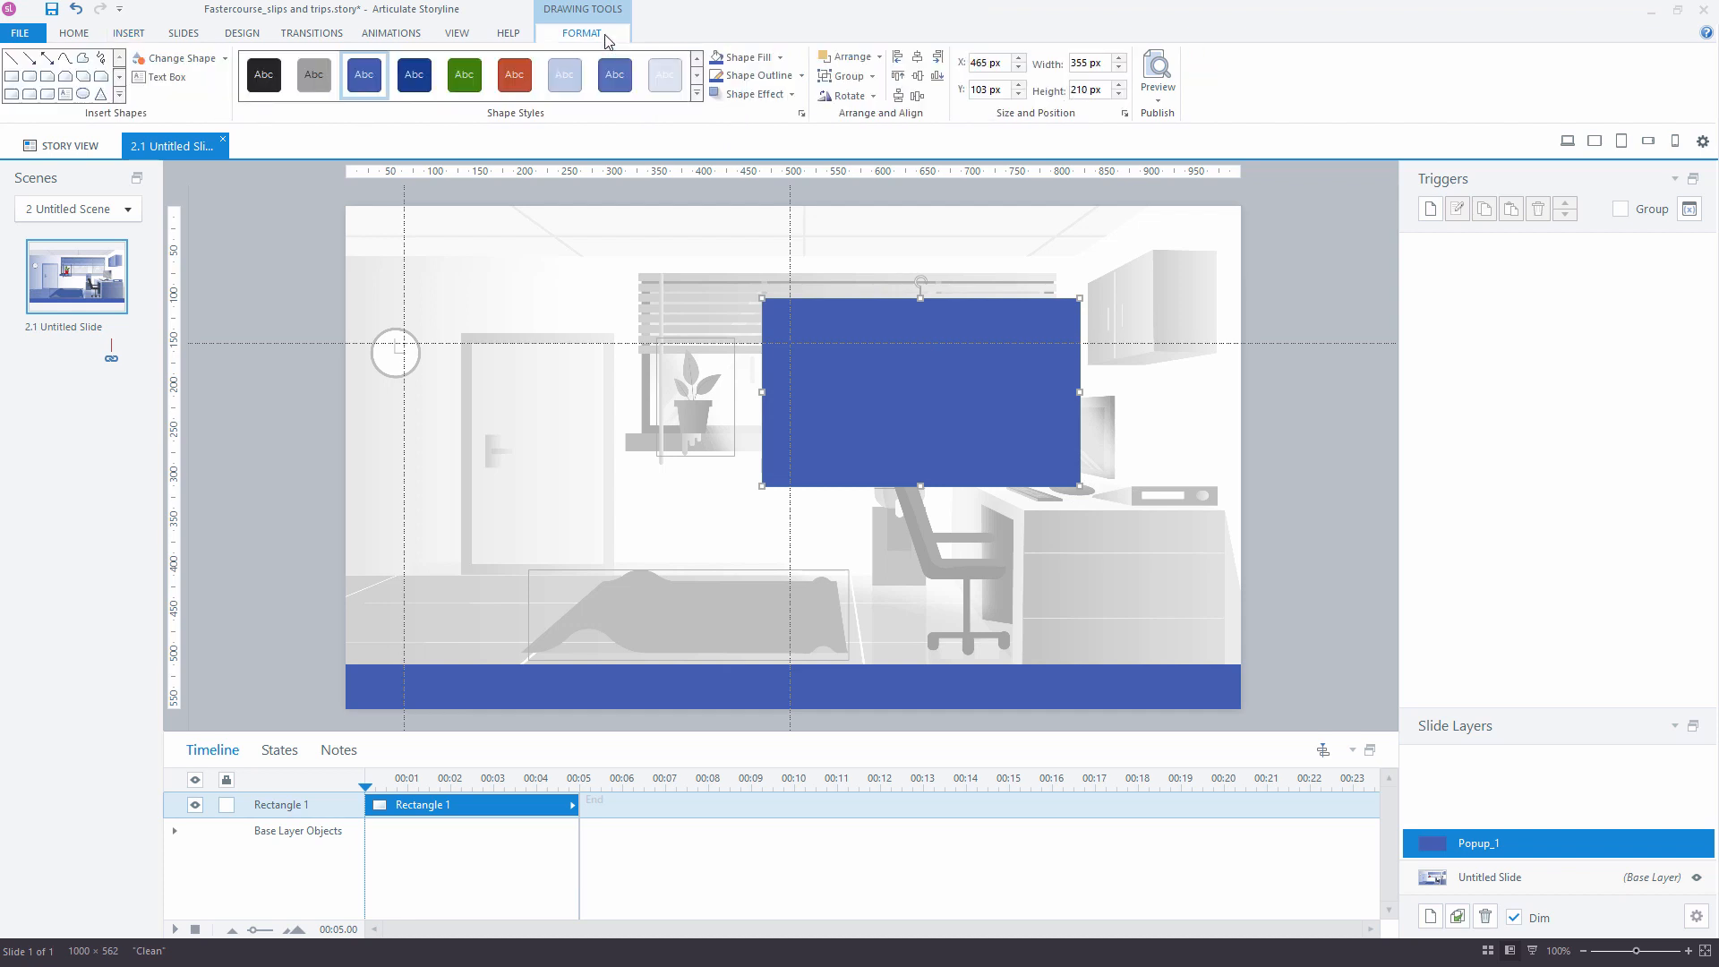
pyautogui.click(780, 58)
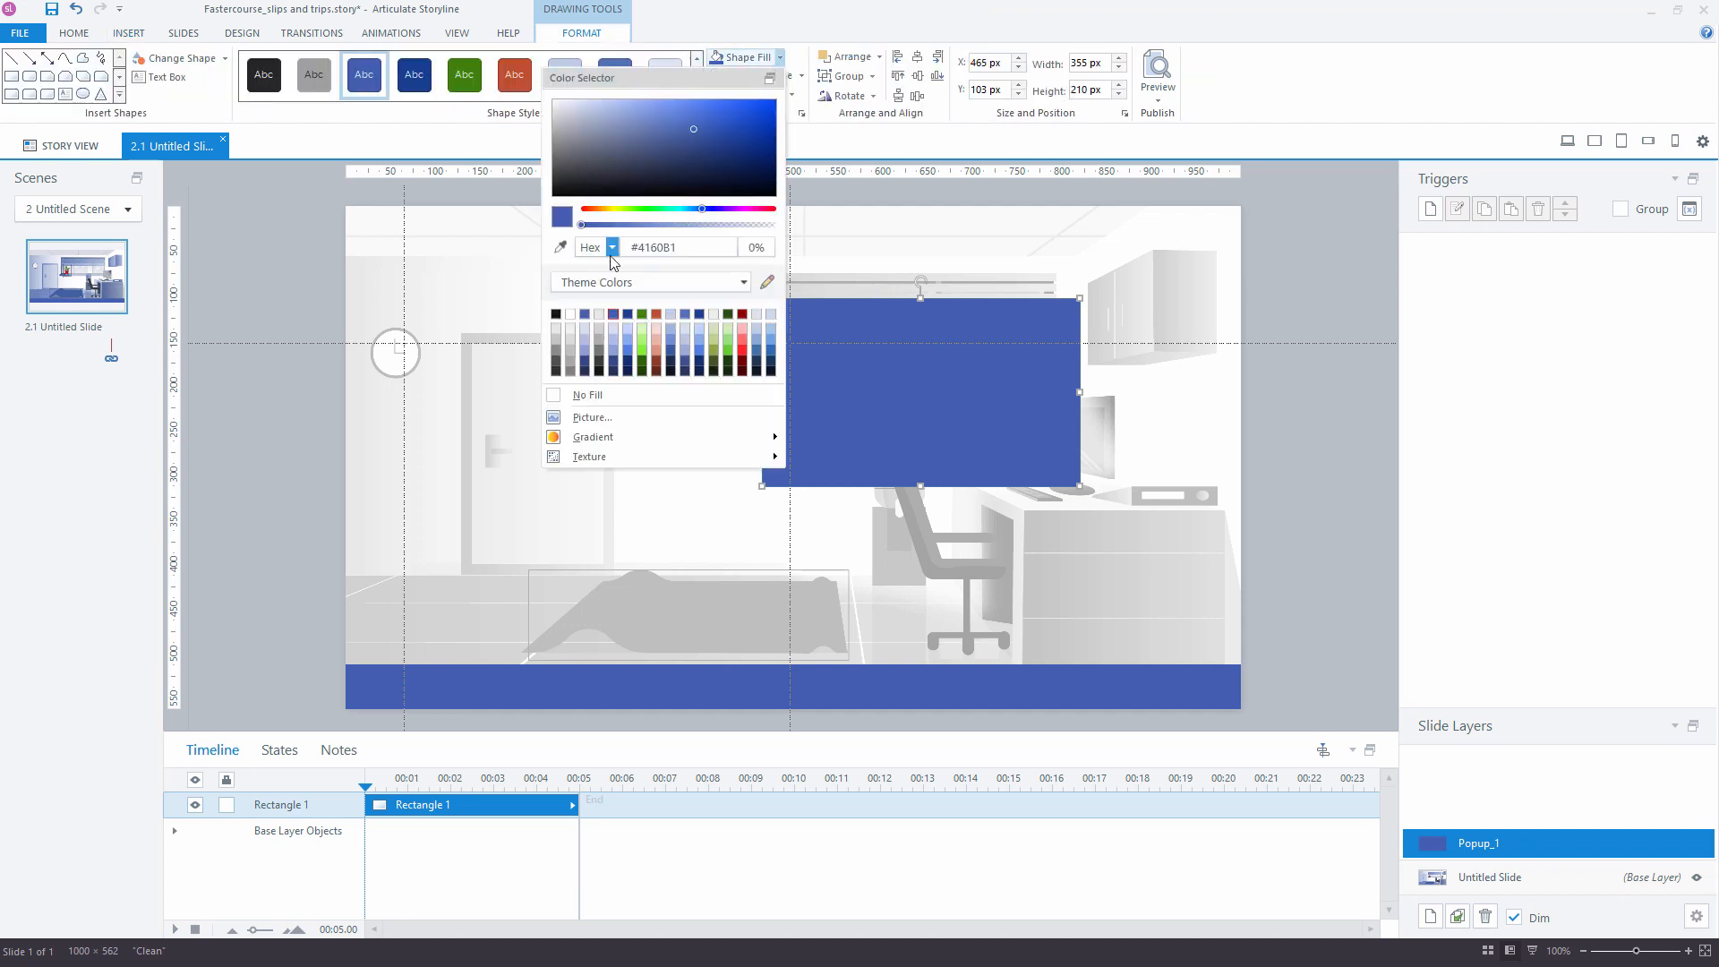
pyautogui.click(570, 315)
pyautogui.click(801, 78)
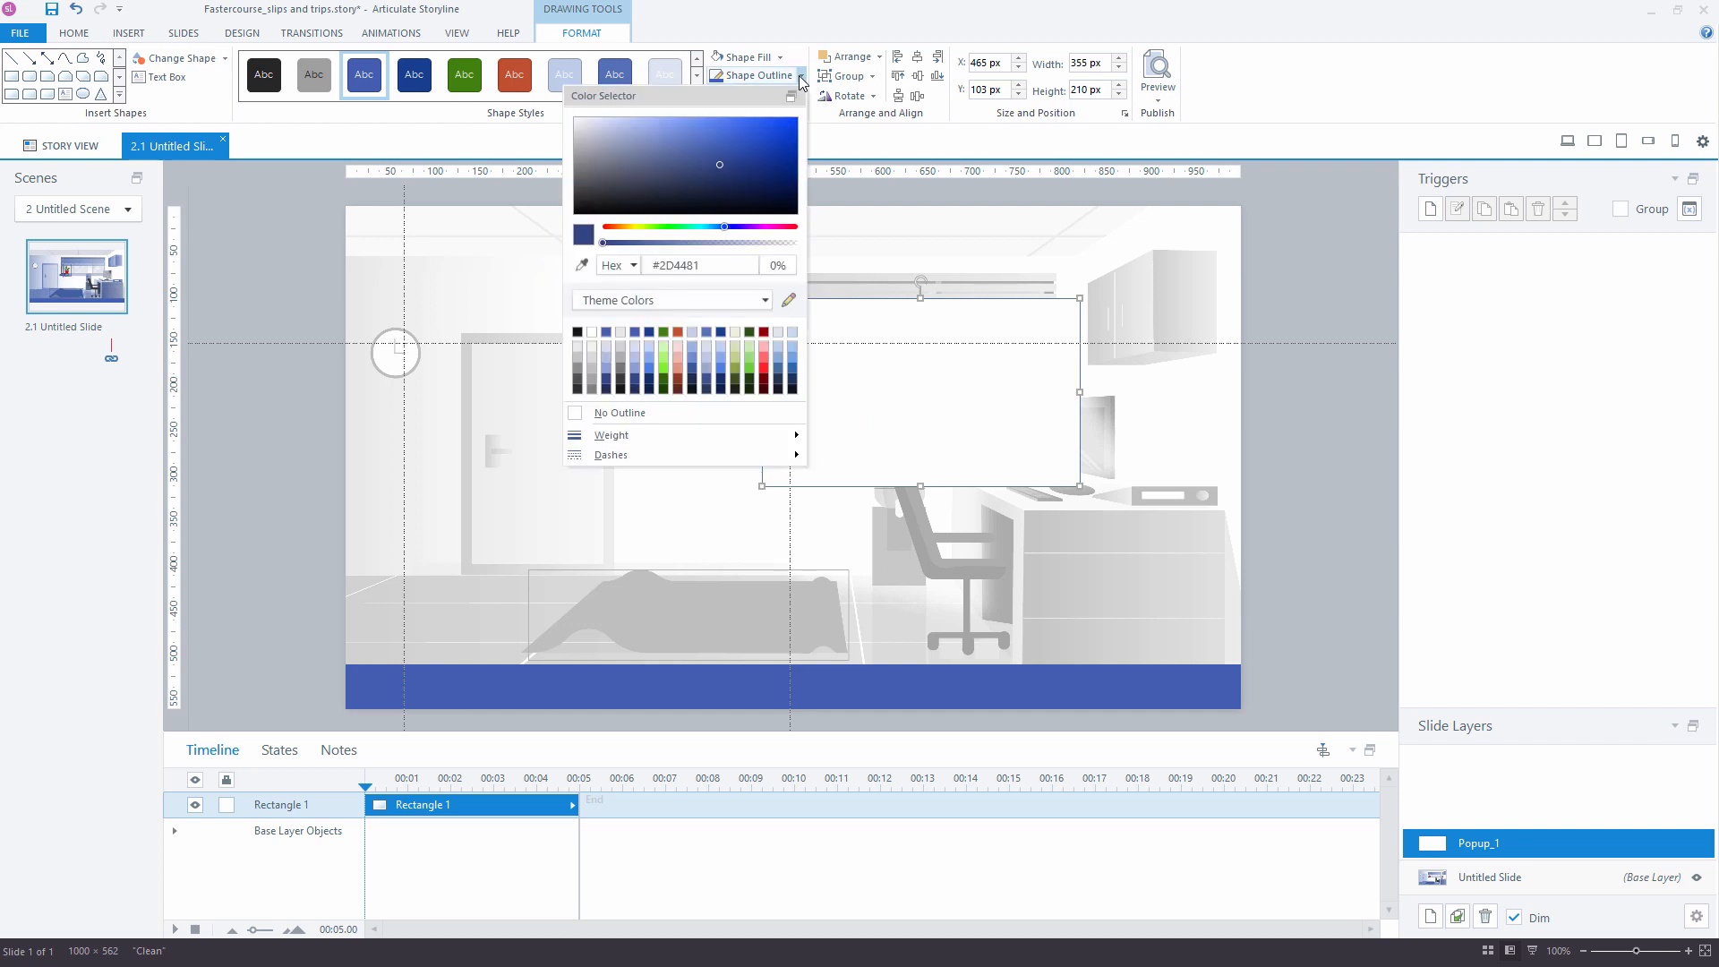
pyautogui.click(622, 410)
pyautogui.click(622, 411)
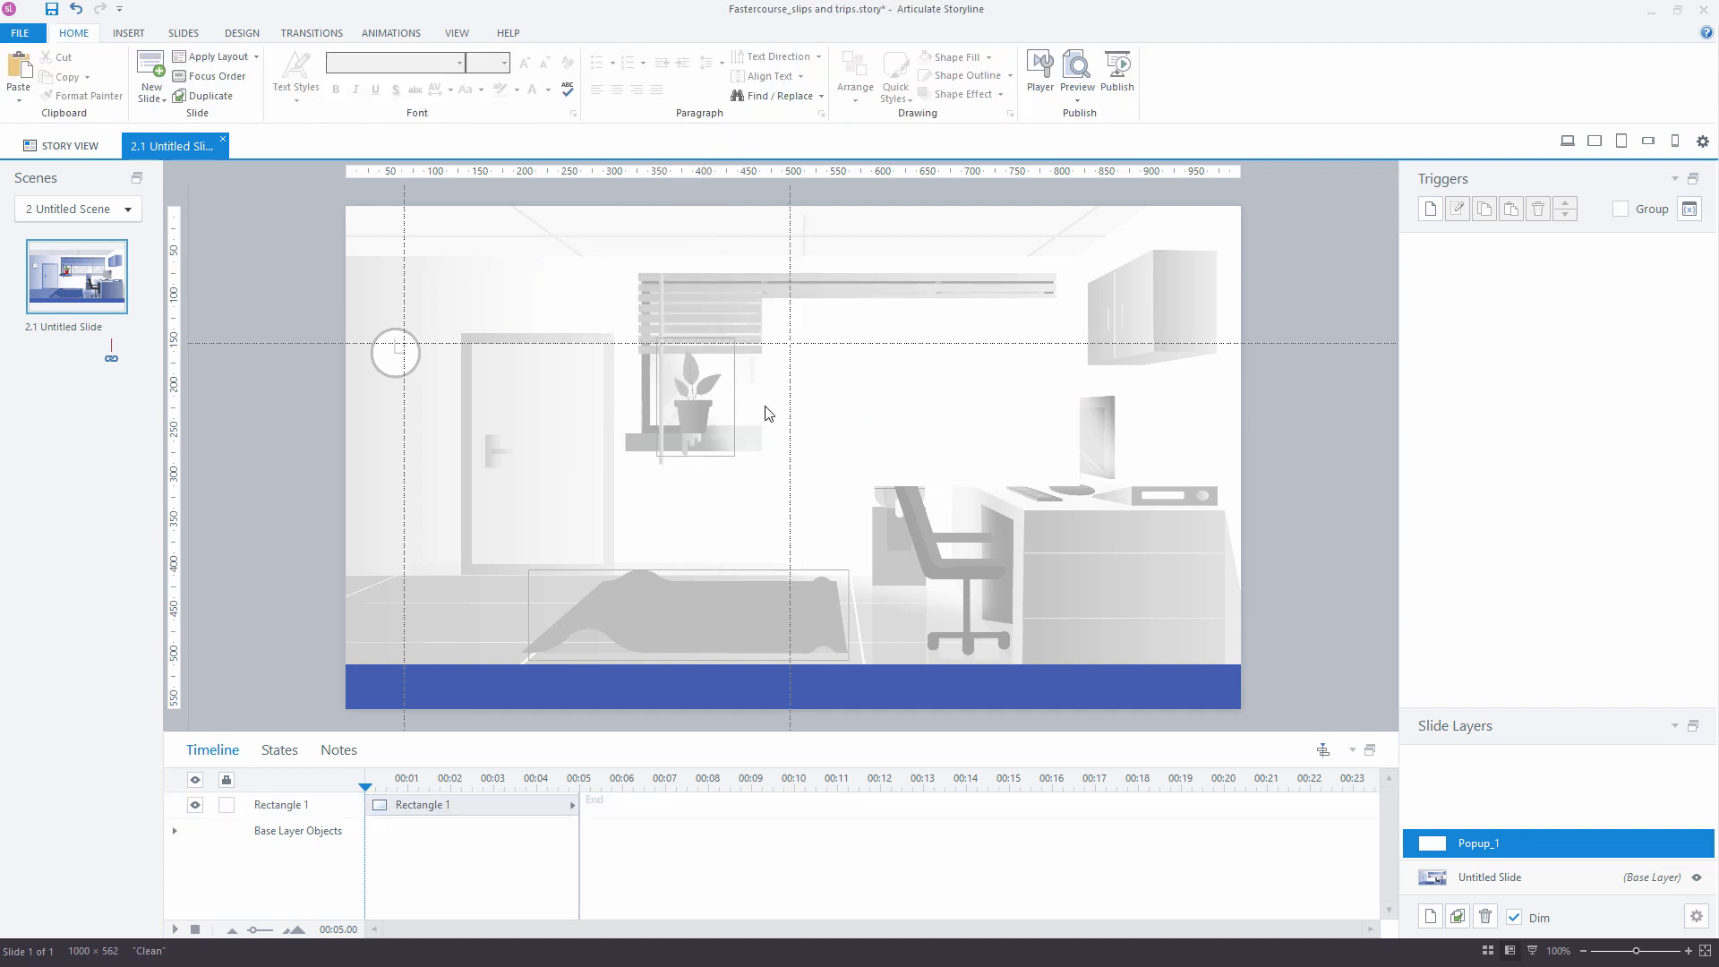
# Set the white popup rectangle's size to 350 px wide and 200 px high
pyautogui.click(932, 400)
pyautogui.click(1089, 64)
pyautogui.press('BackSpace')
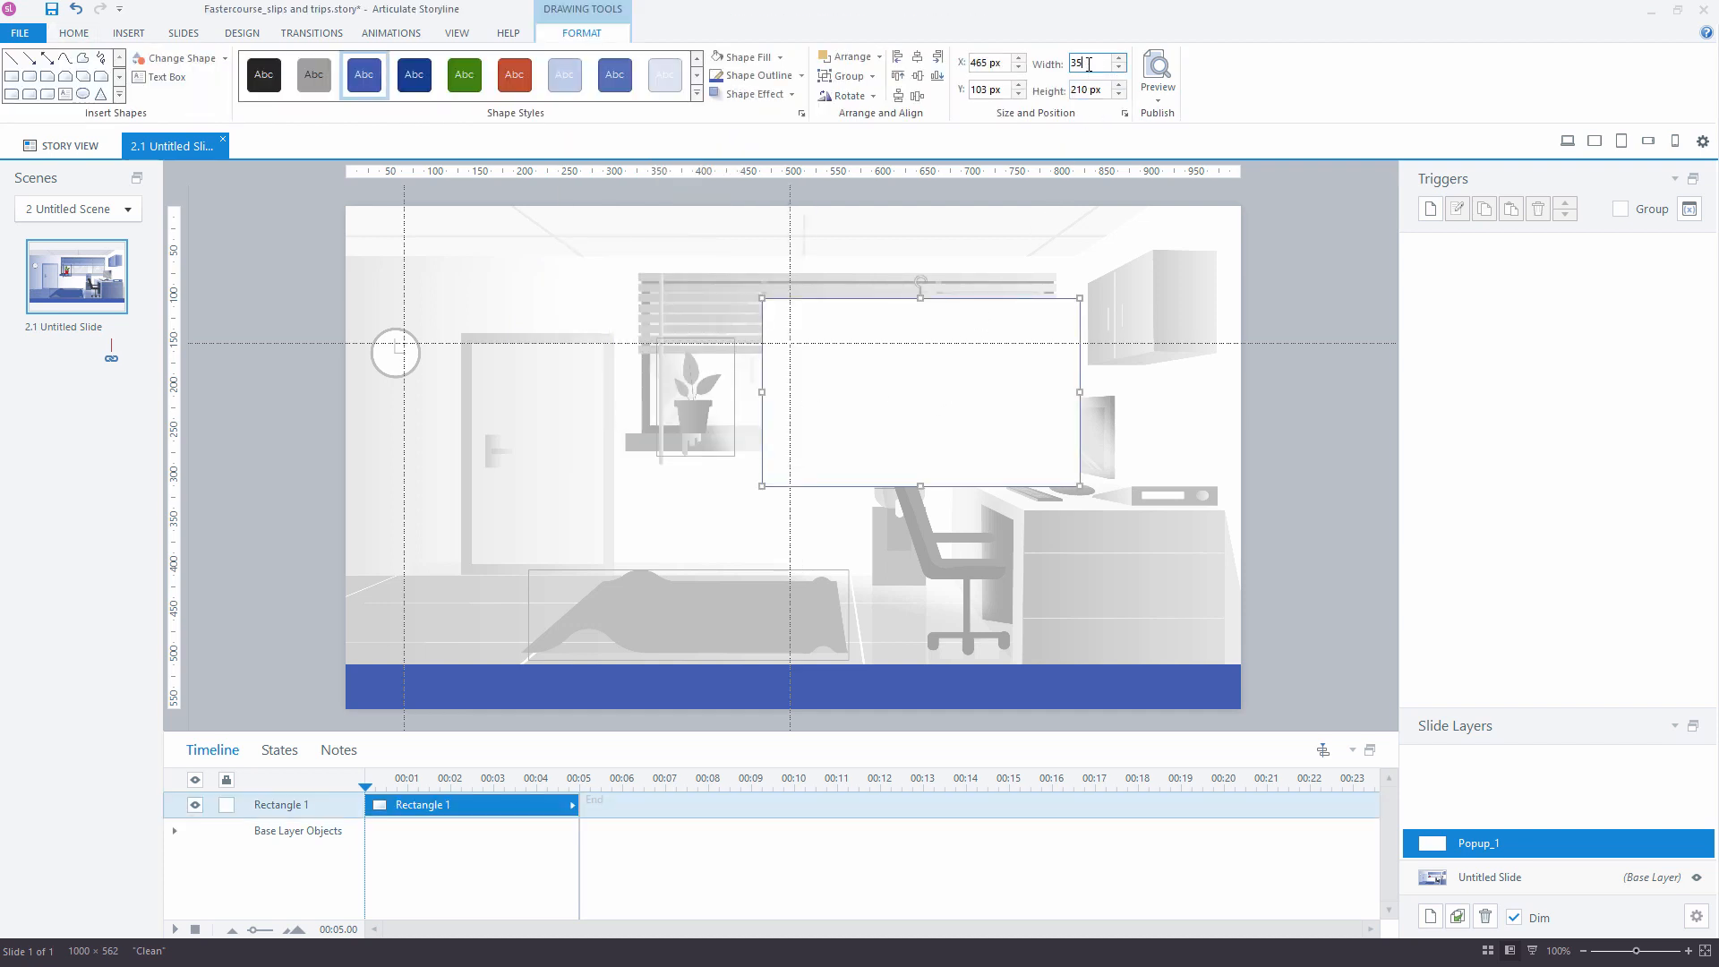
pyautogui.write('0')
pyautogui.press('Return')
pyautogui.click(1087, 90)
pyautogui.press('BackSpace')
pyautogui.press('BackSpace')
pyautogui.write('00')
pyautogui.press('Return')
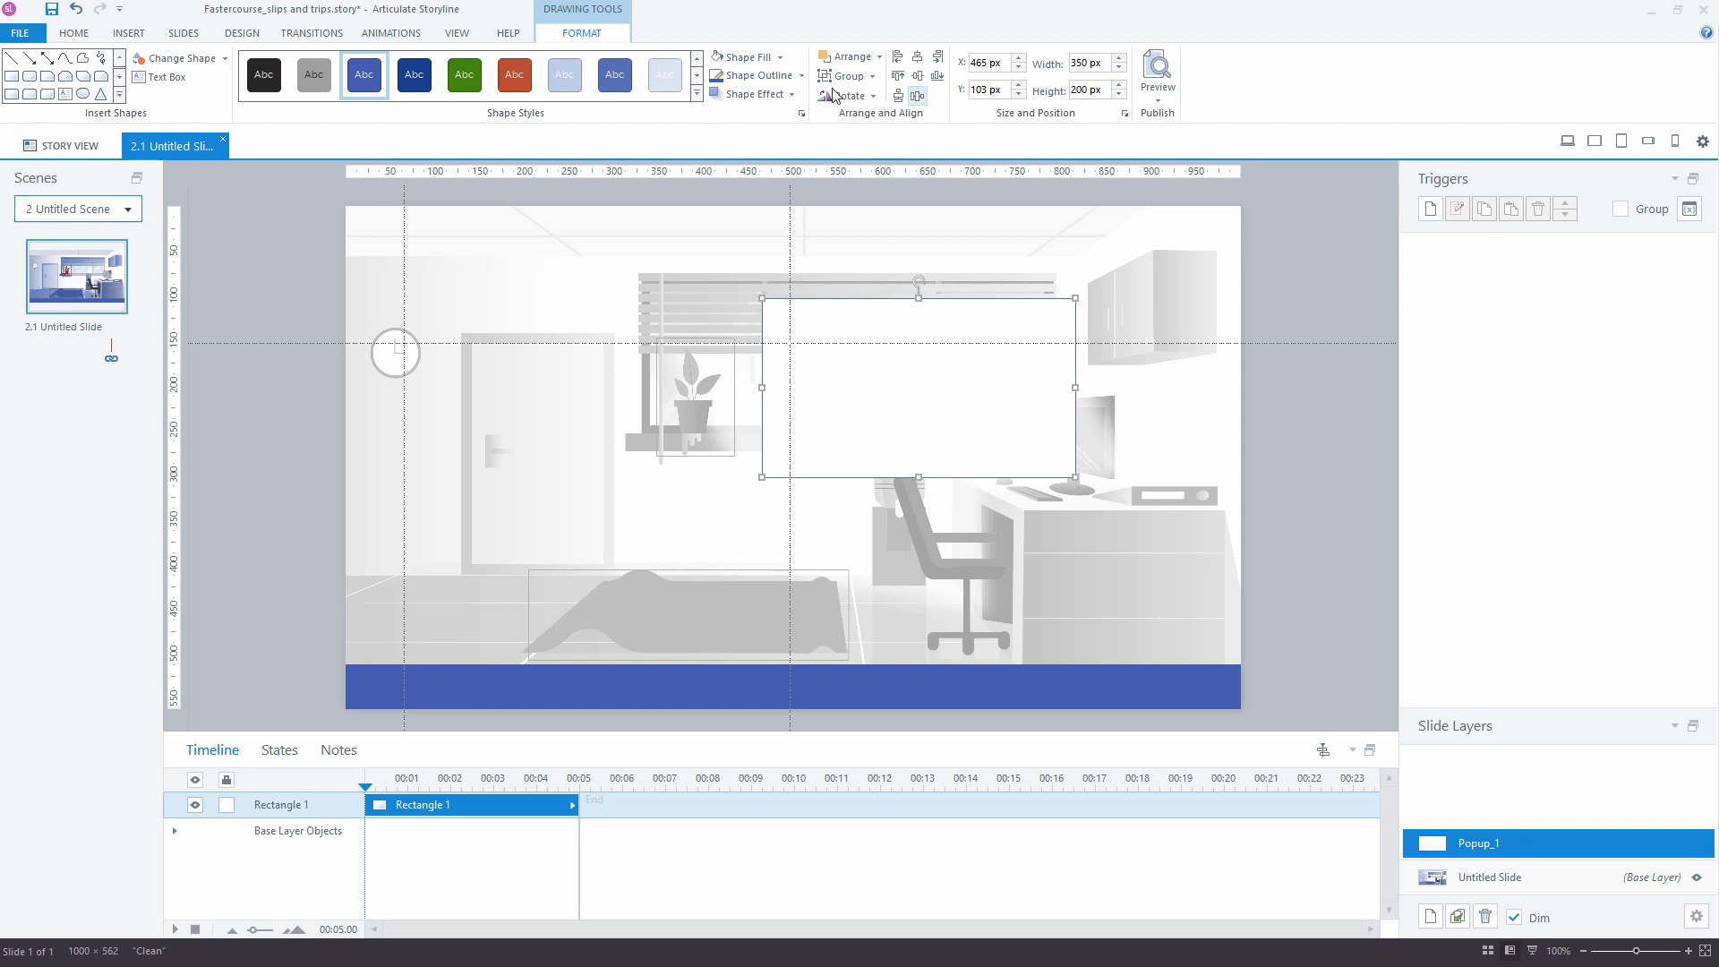
# Insert a text box across the upper part of the white rectangle with placeholder text from "Lorem ipsum dolor sit amet" to "dolore magna aliqua."
pyautogui.click(128, 32)
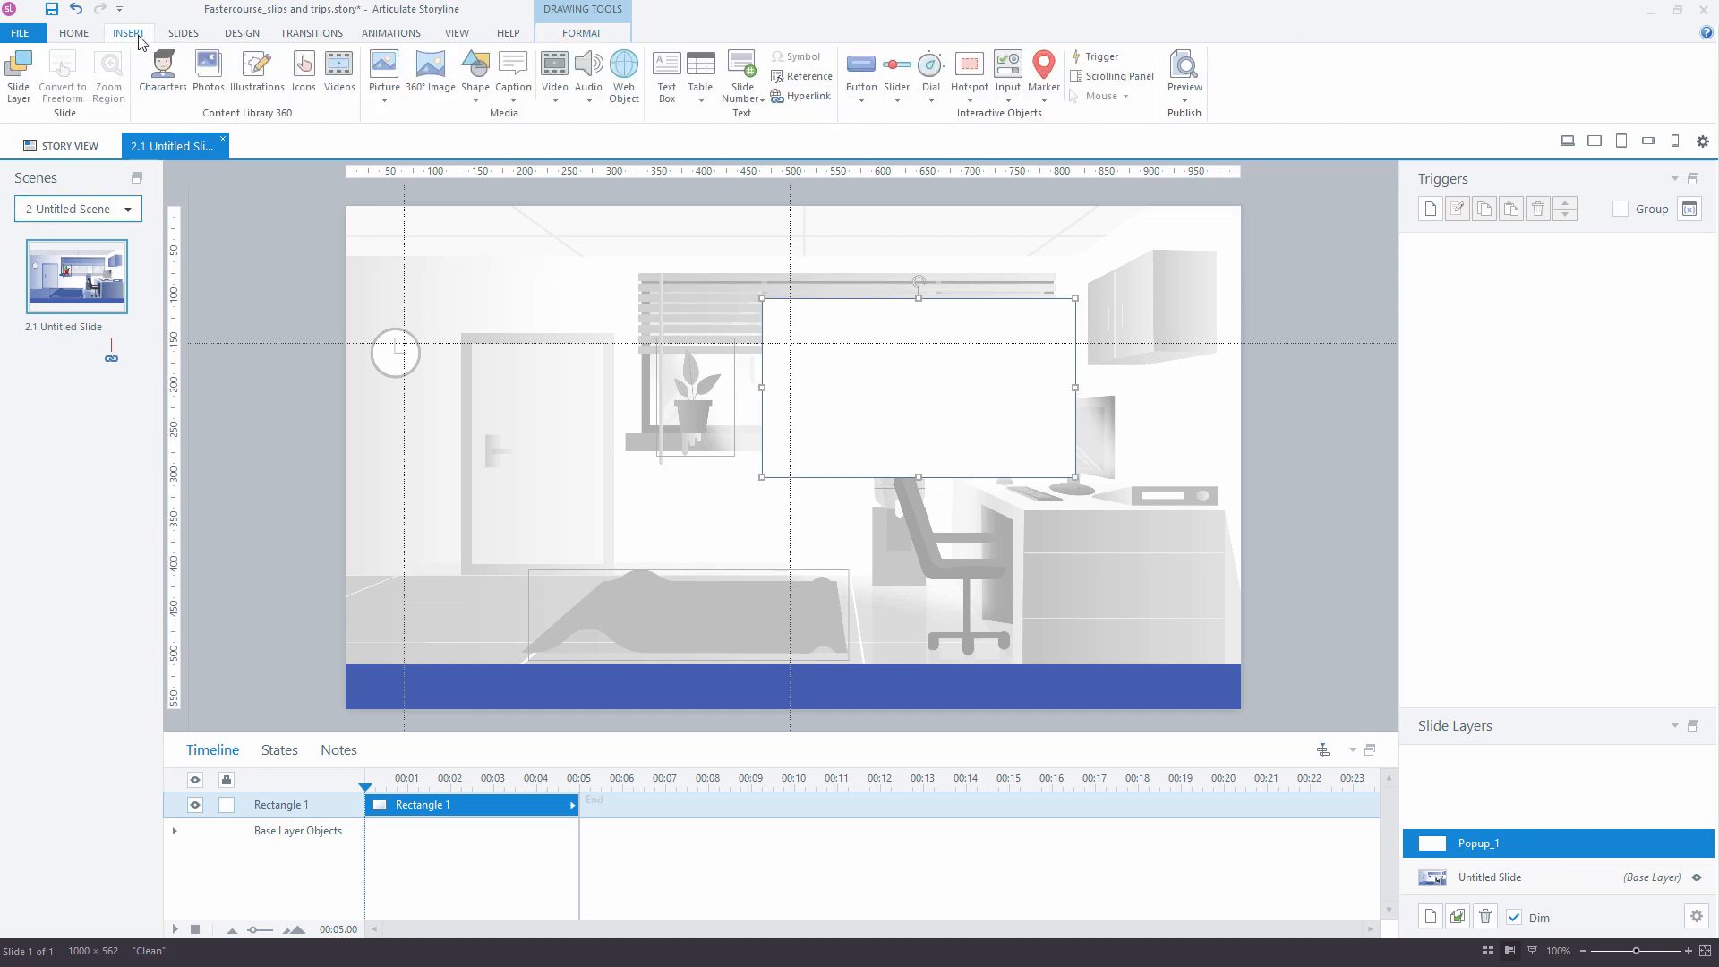
pyautogui.click(667, 72)
pyautogui.click(762, 297)
pyautogui.moveTo(761, 298); pyautogui.dragTo(1076, 425)
pyautogui.write('Lorem ipsum dolor sit amet, consectetur adipiscing elit, sed do eiusmod tempor incididunt ut labore et dolore magna aliqua')
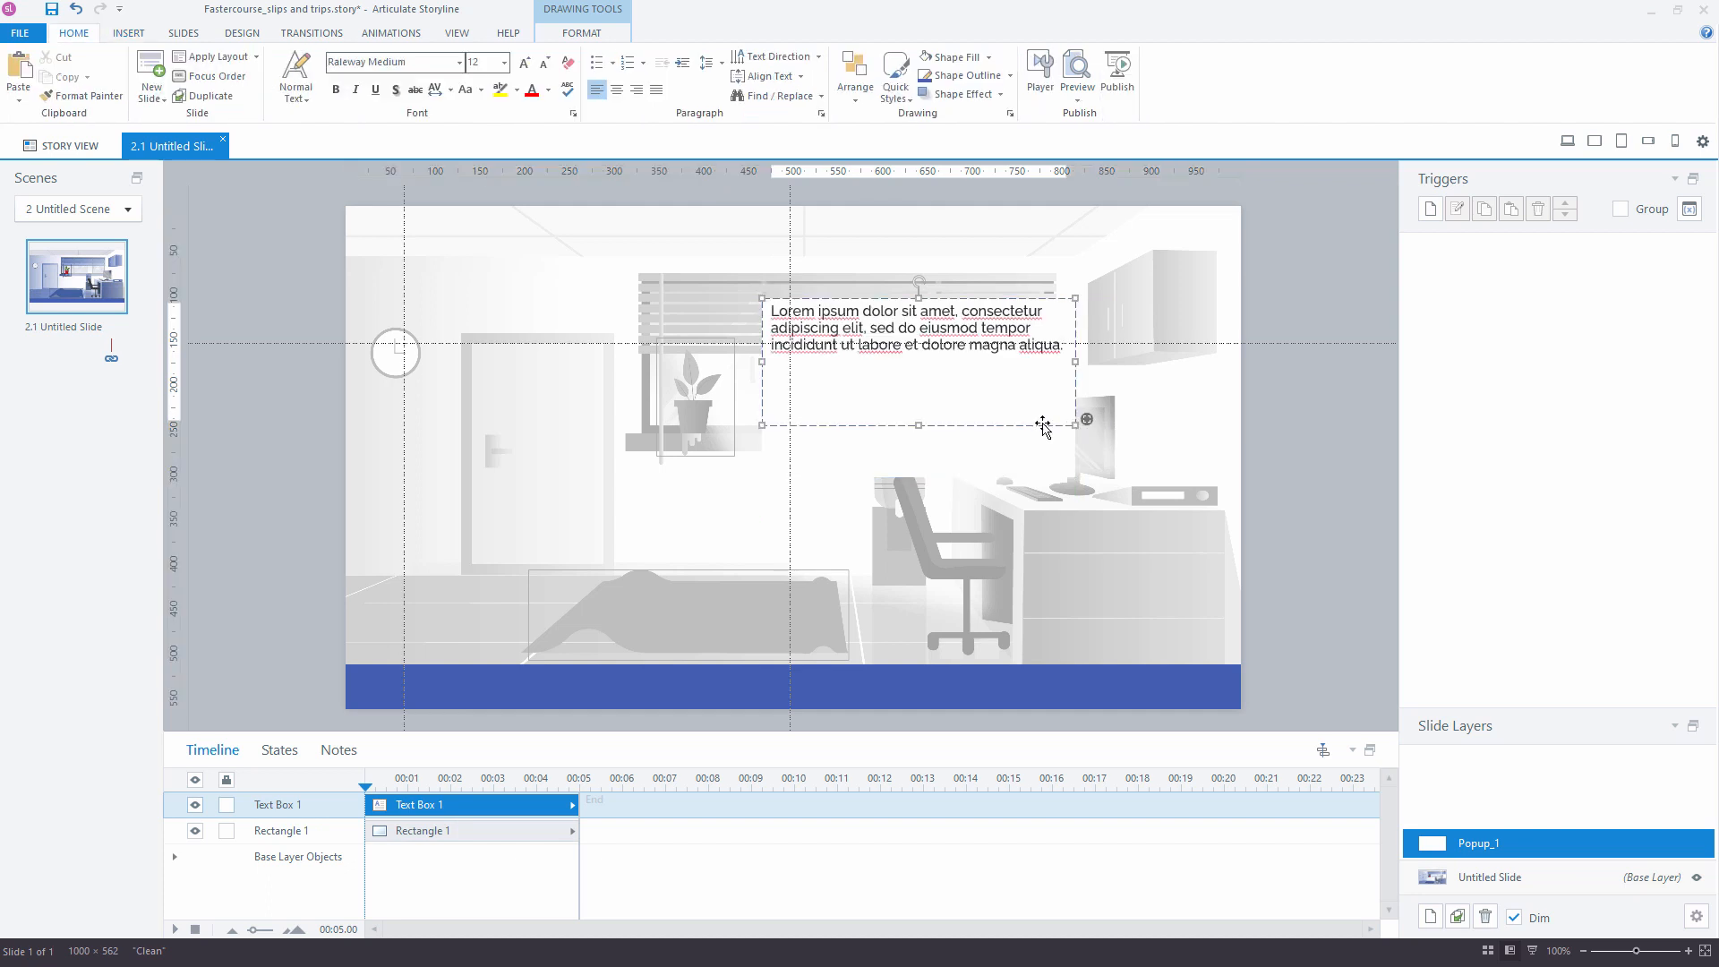
pyautogui.click(1044, 424)
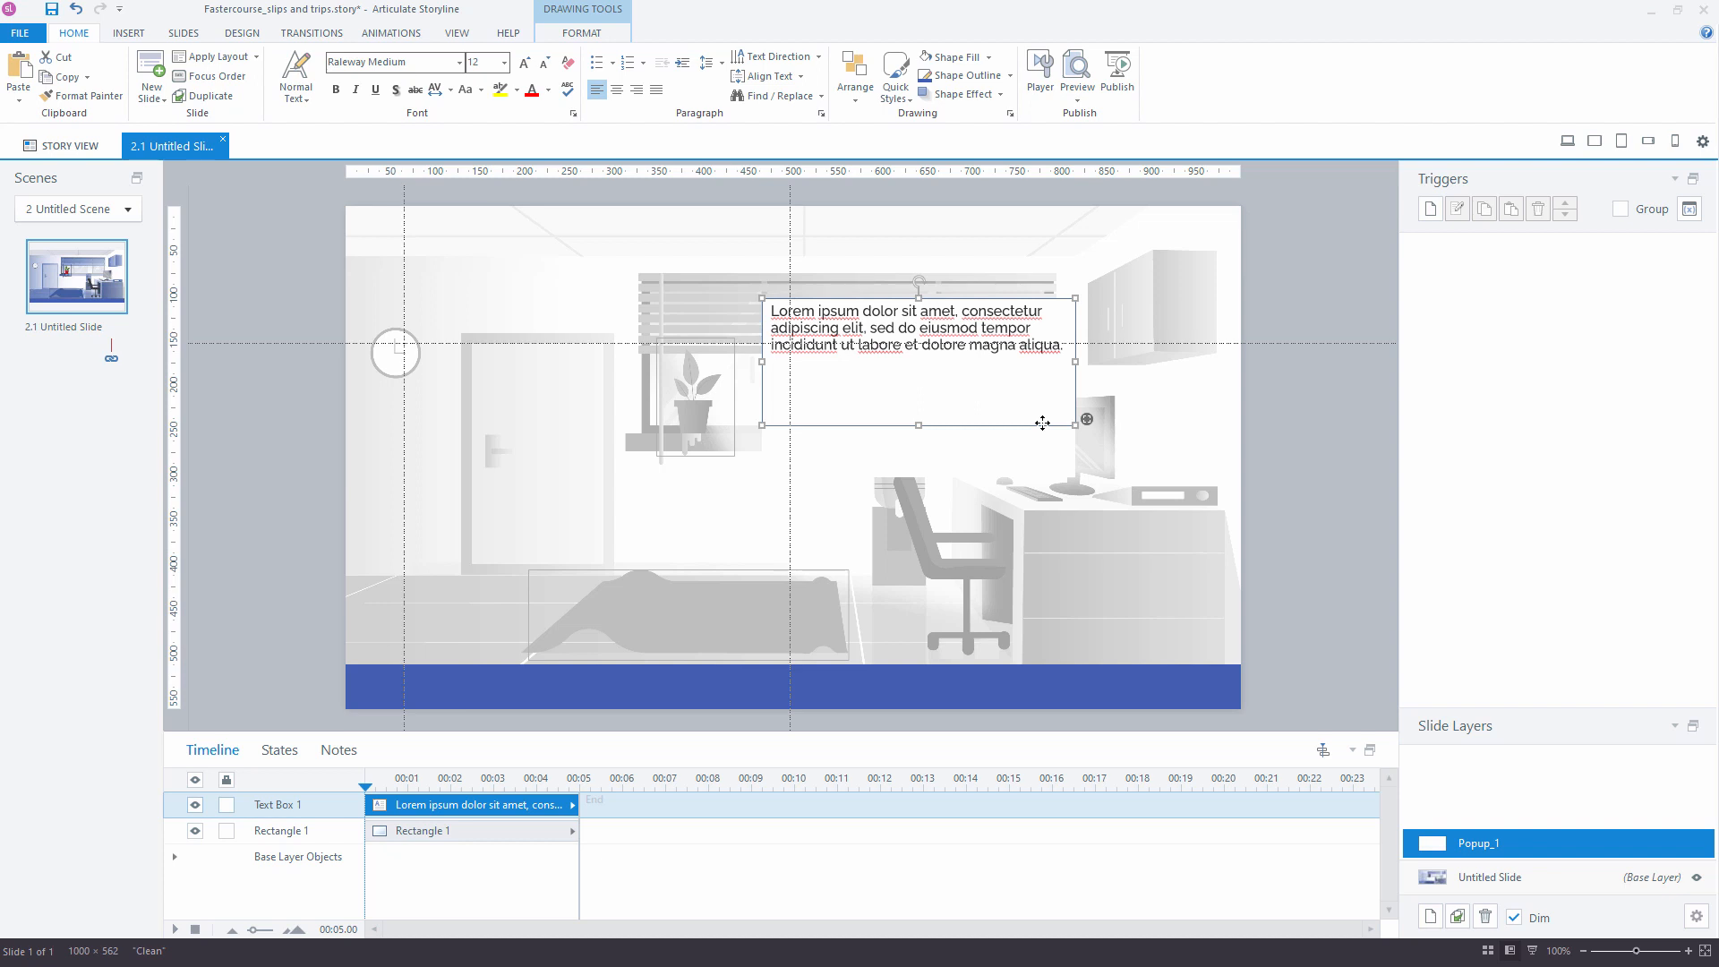
# Set the text box's left, top and right margins to 30 px and its bottom margin to 0, with Fixed size autofit
pyautogui.rightClick(1043, 422)
pyautogui.click(949, 847)
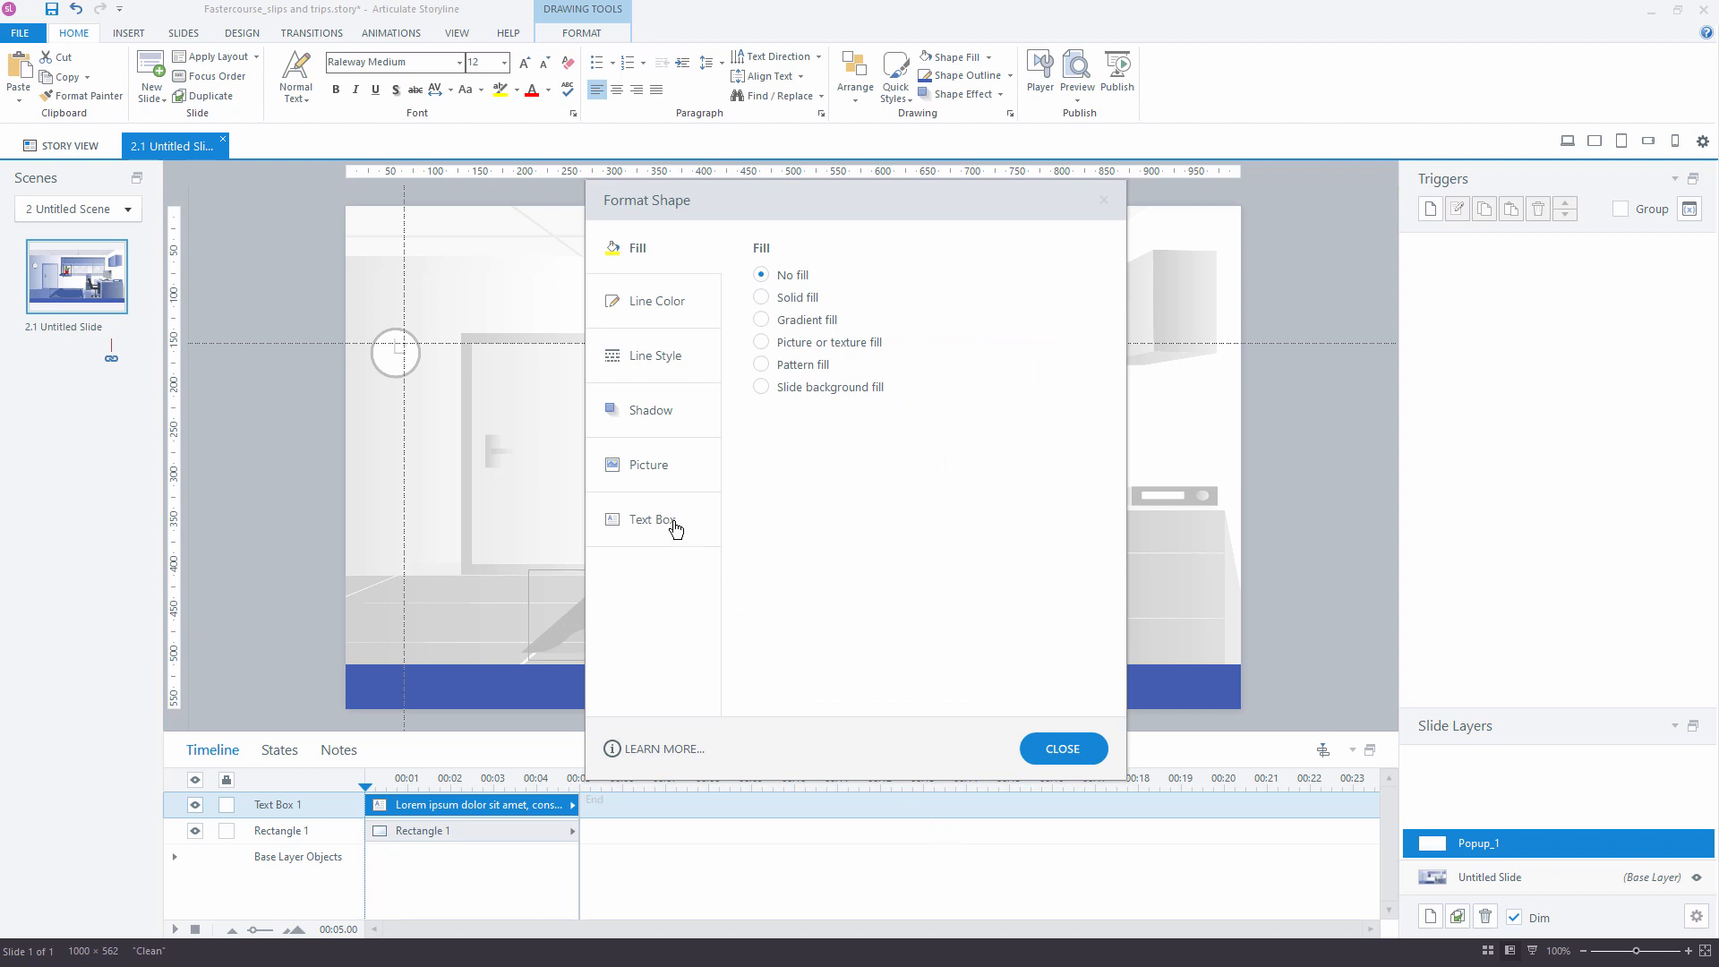
pyautogui.click(675, 526)
pyautogui.doubleClick(840, 392)
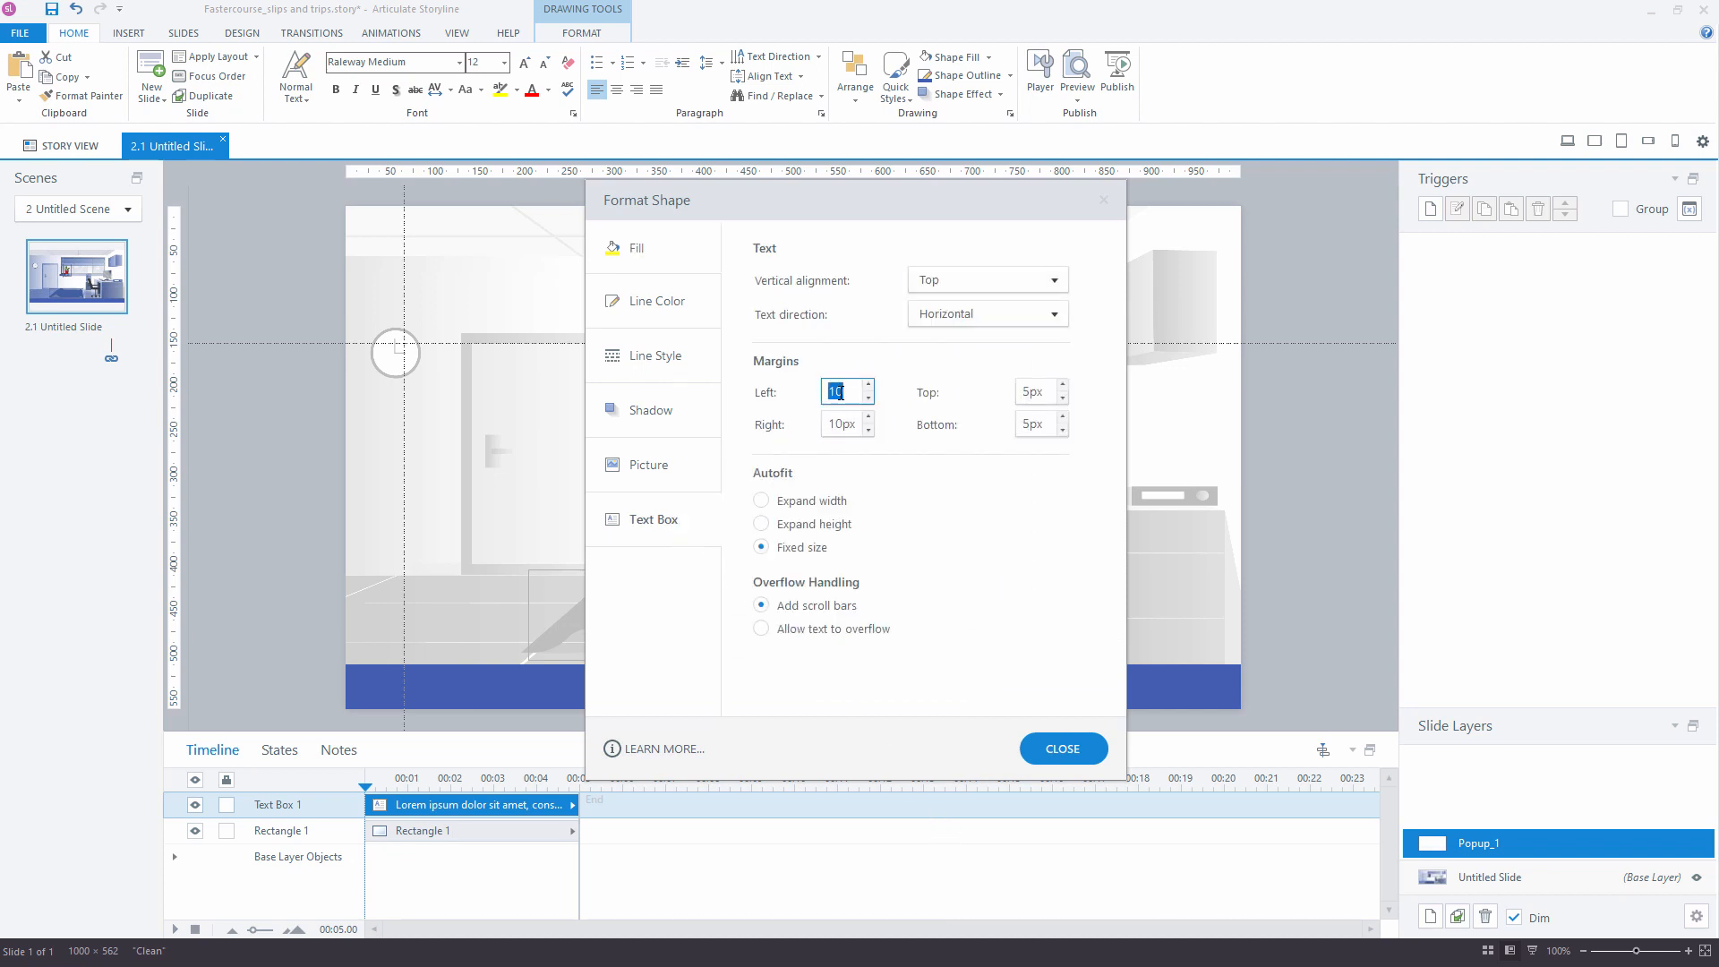
pyautogui.write('30')
pyautogui.doubleClick(1030, 391)
pyautogui.write('30')
pyautogui.doubleClick(844, 423)
pyautogui.write('30')
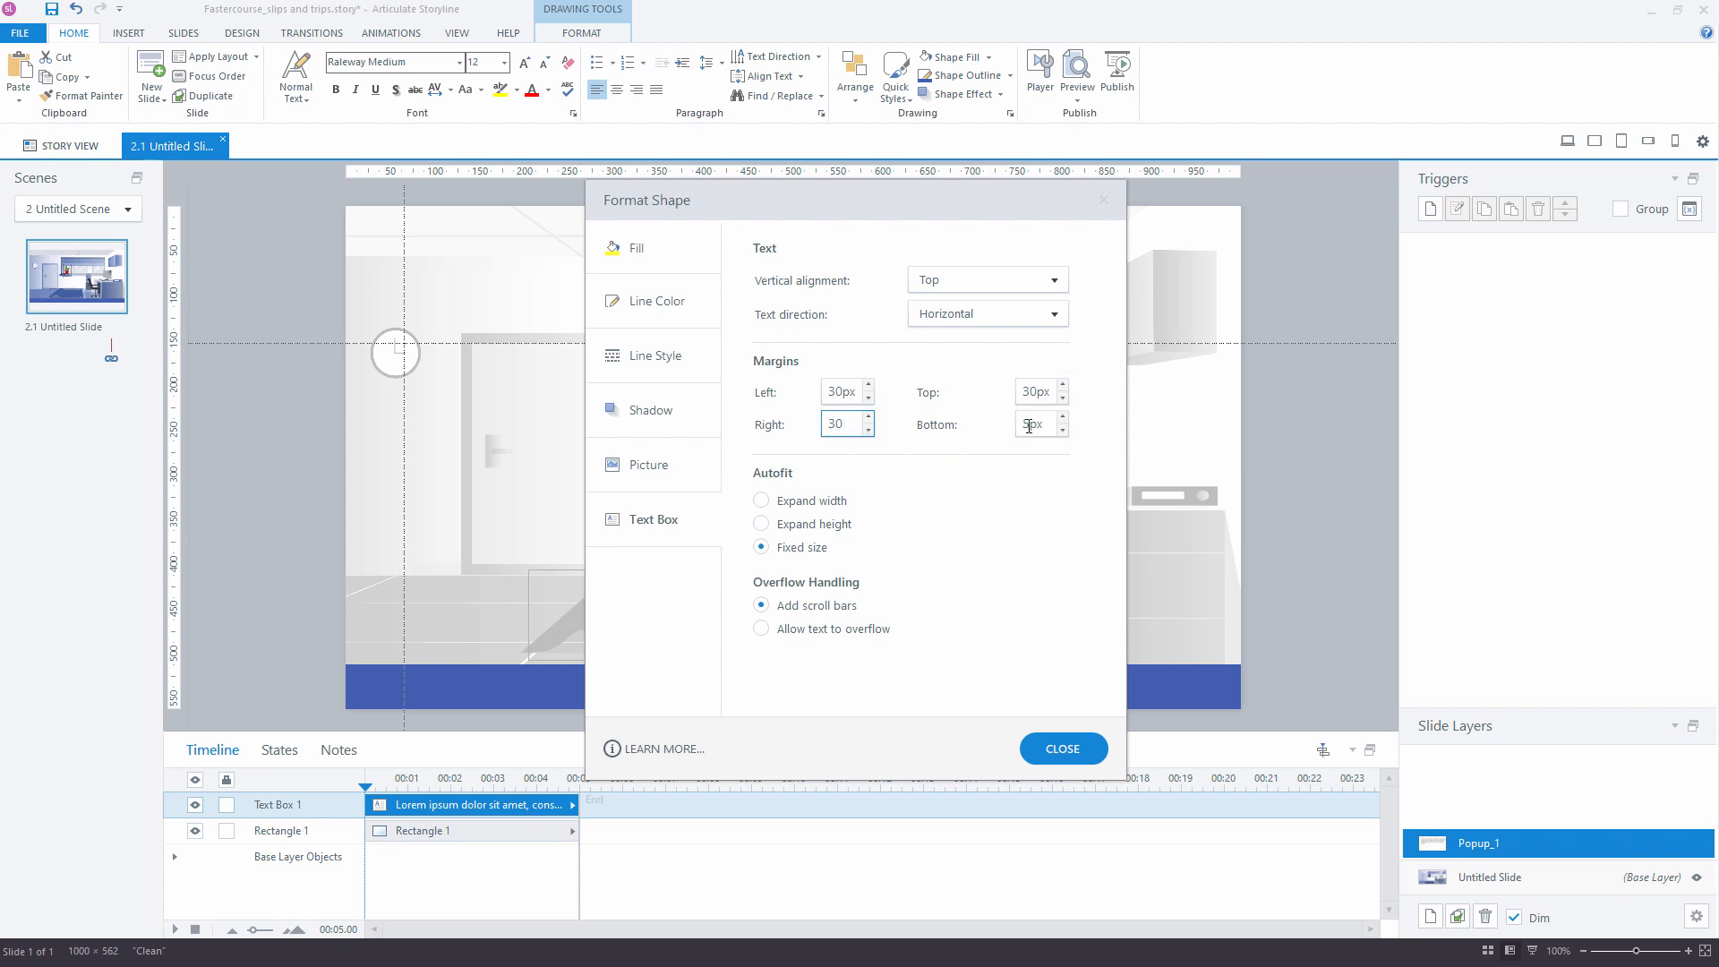
pyautogui.doubleClick(1037, 425)
pyautogui.write('0')
pyautogui.click(816, 549)
pyautogui.click(1059, 750)
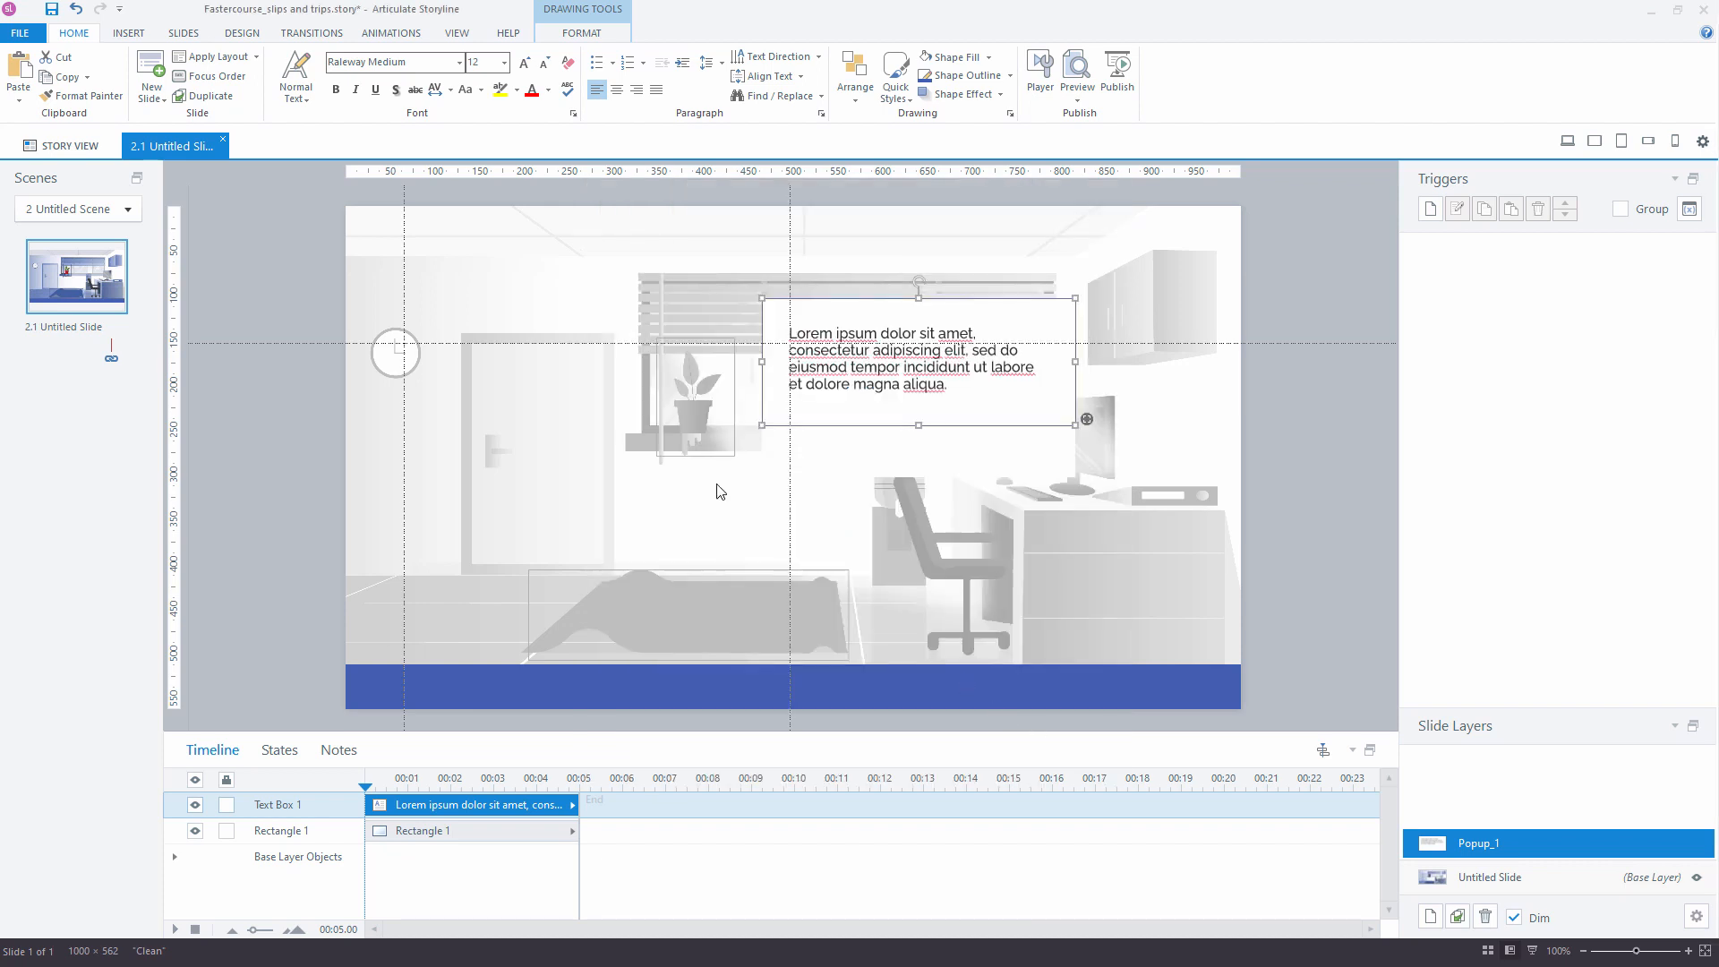
# Draw a rounded rectangle about 166 by 36 px on the popup, just below the placeholder text
pyautogui.click(137, 39)
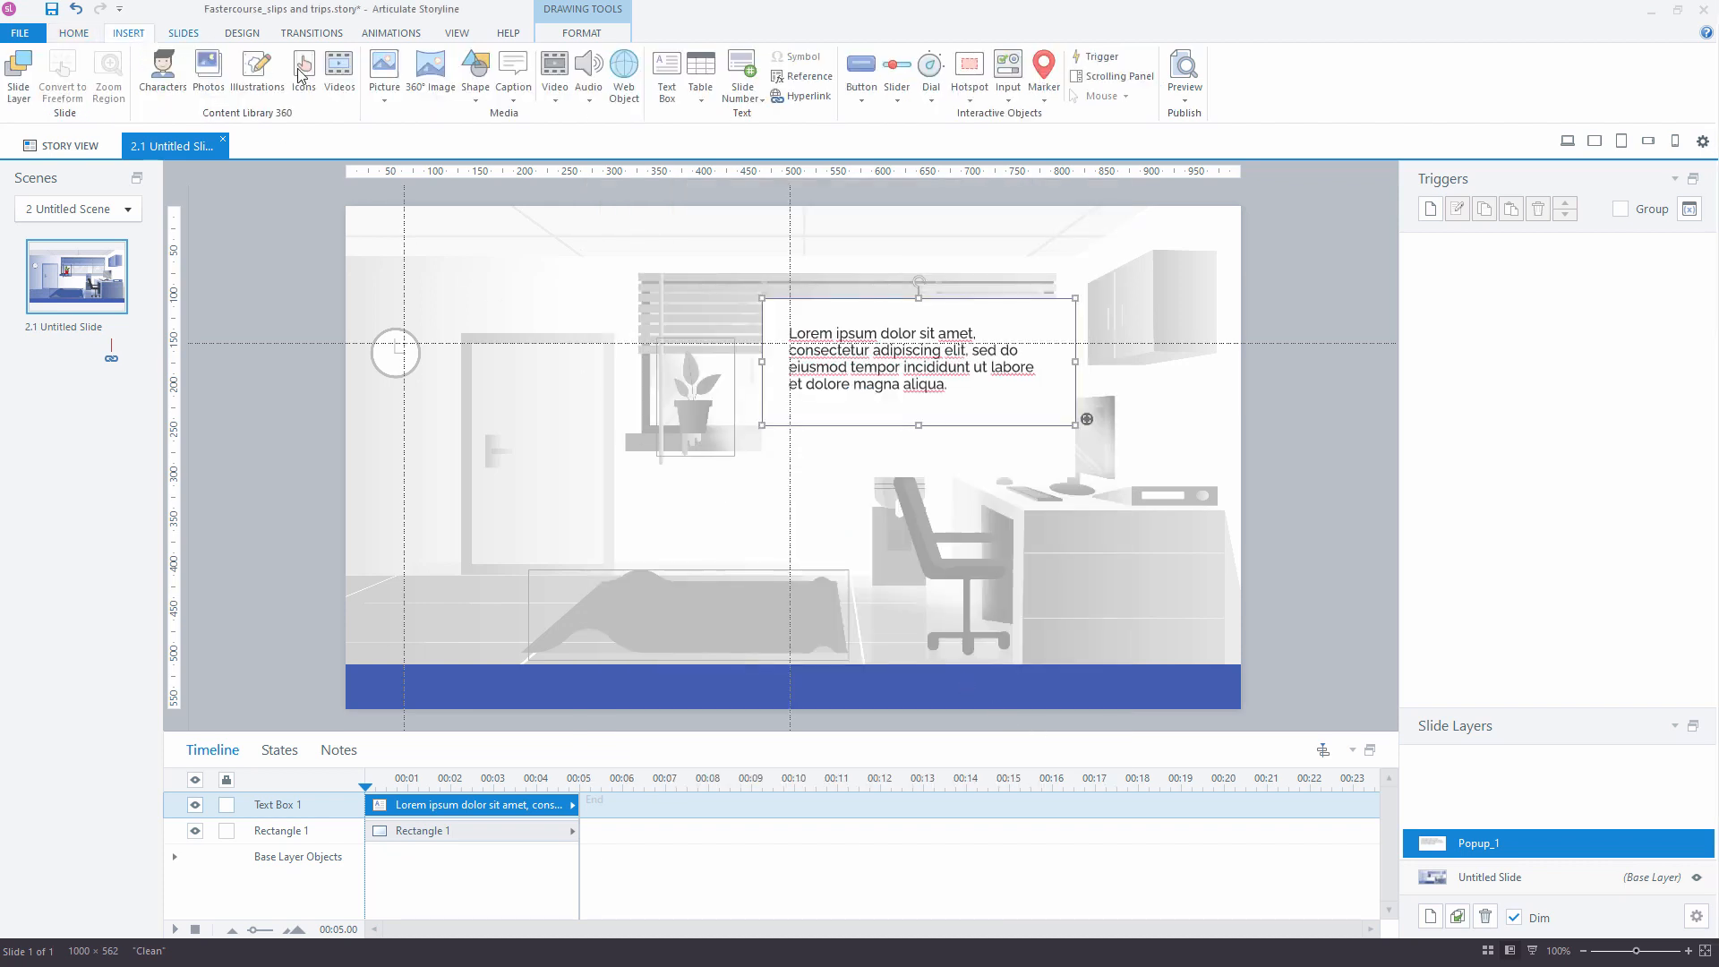
pyautogui.click(475, 80)
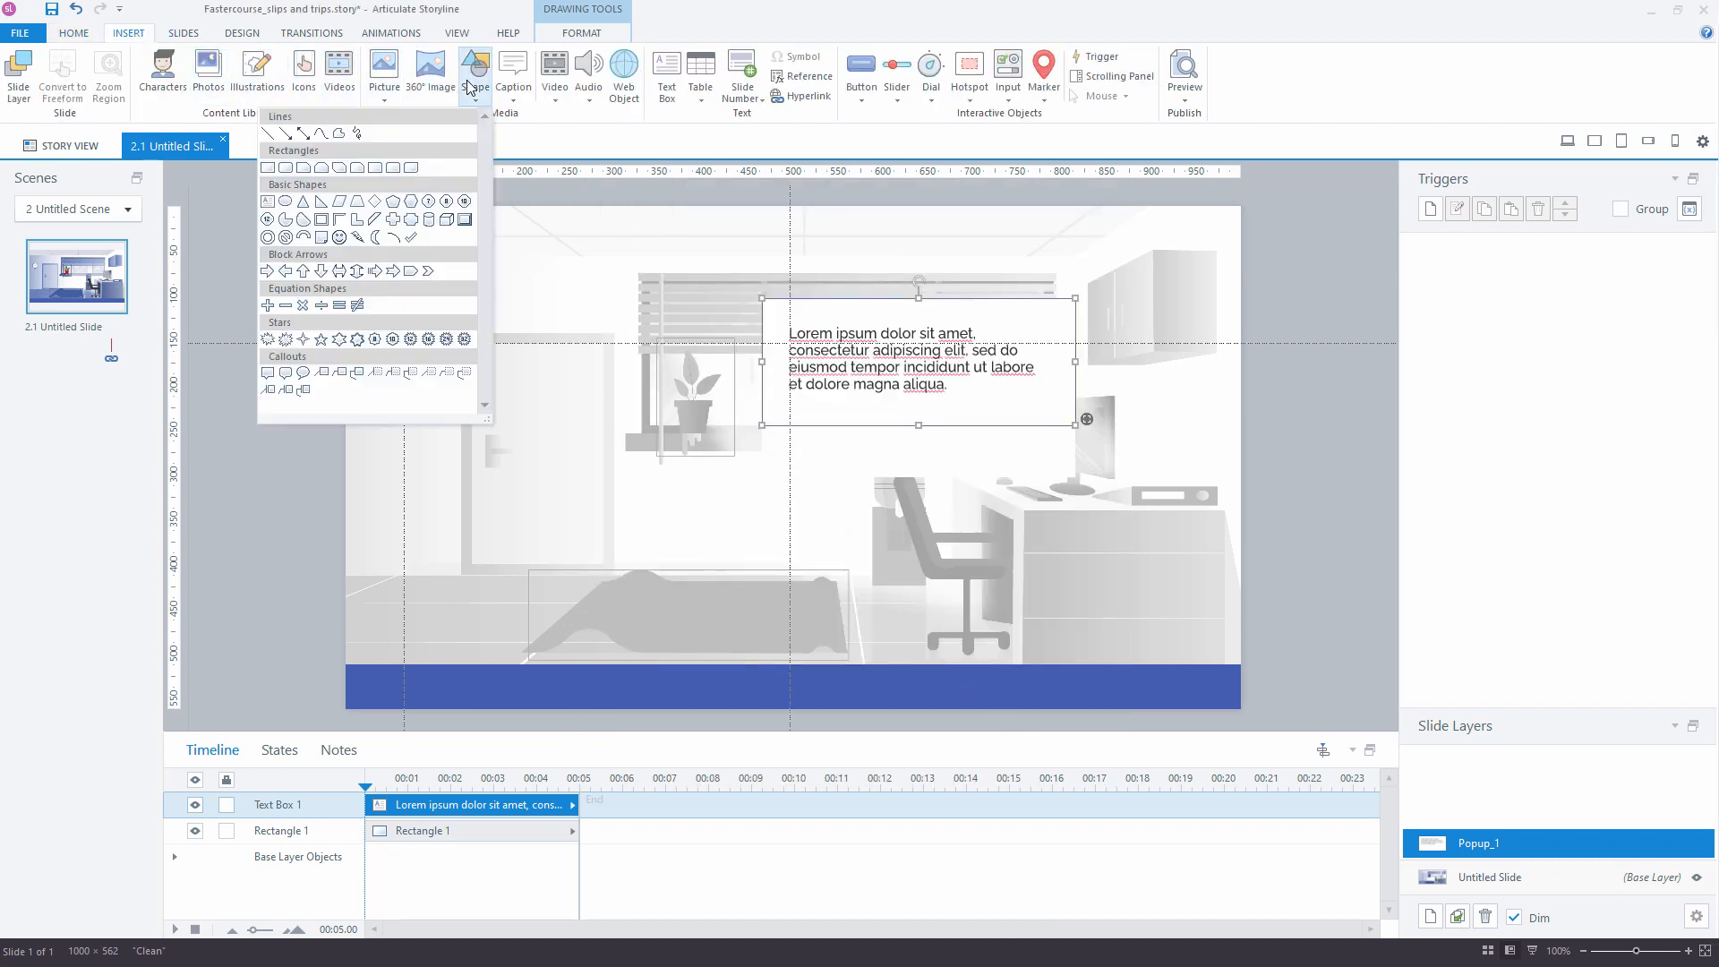
pyautogui.click(287, 169)
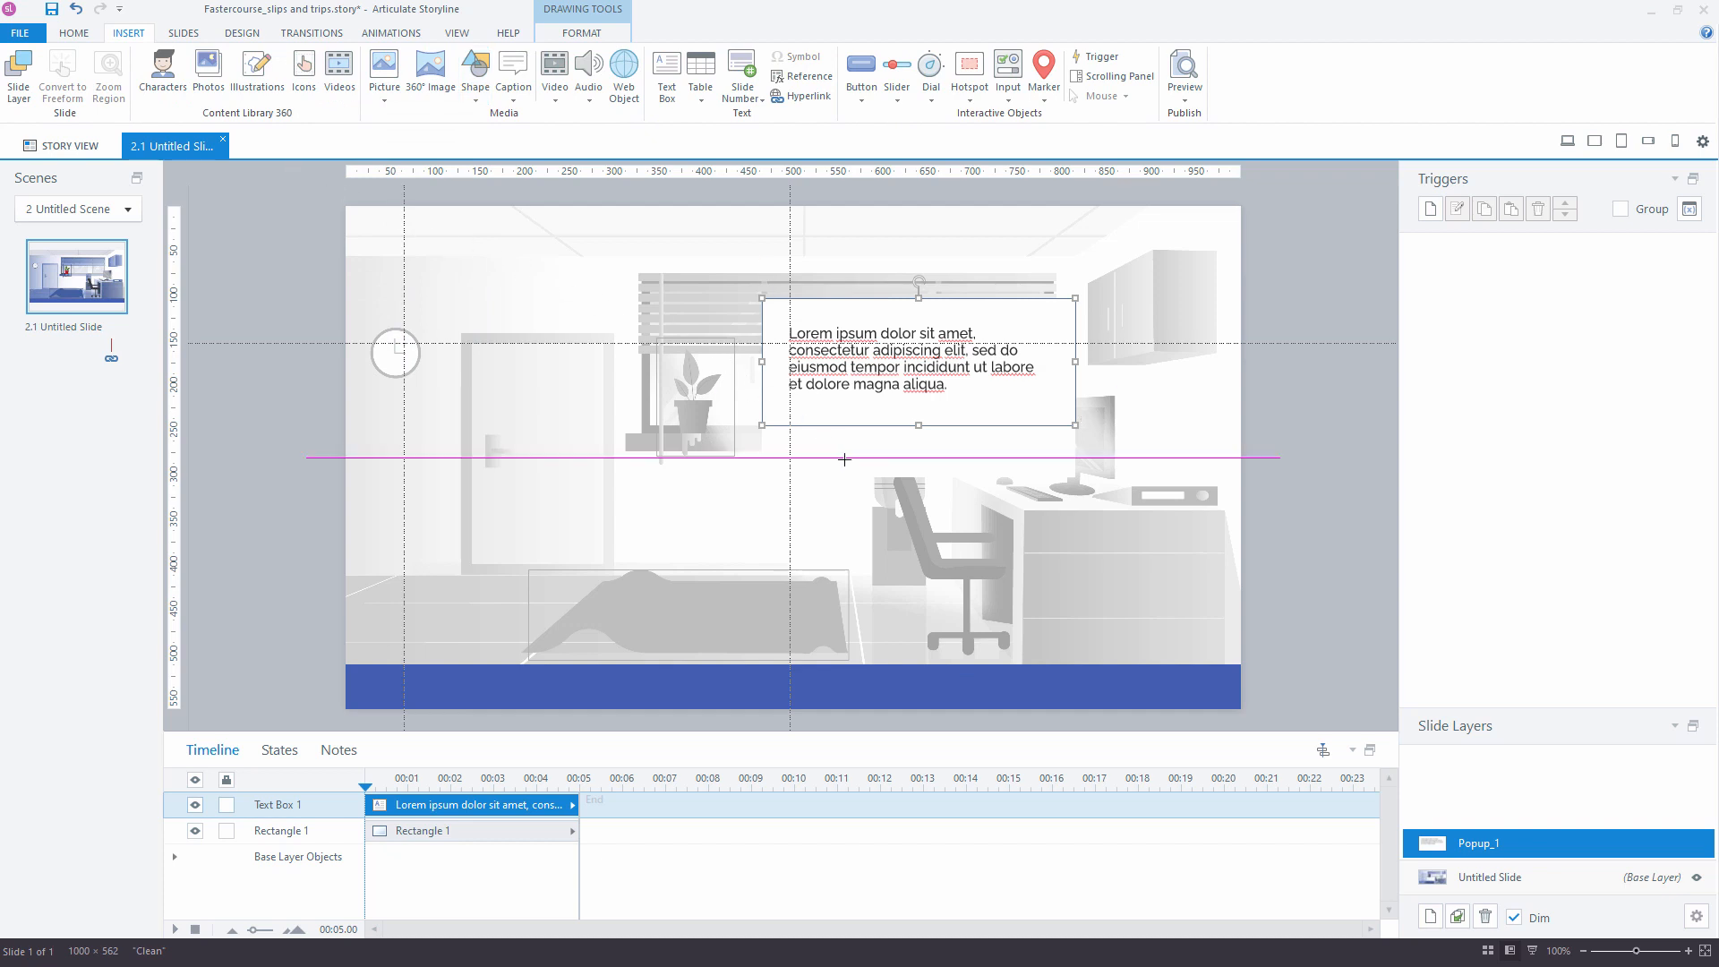
pyautogui.moveTo(845, 457); pyautogui.dragTo(991, 427)
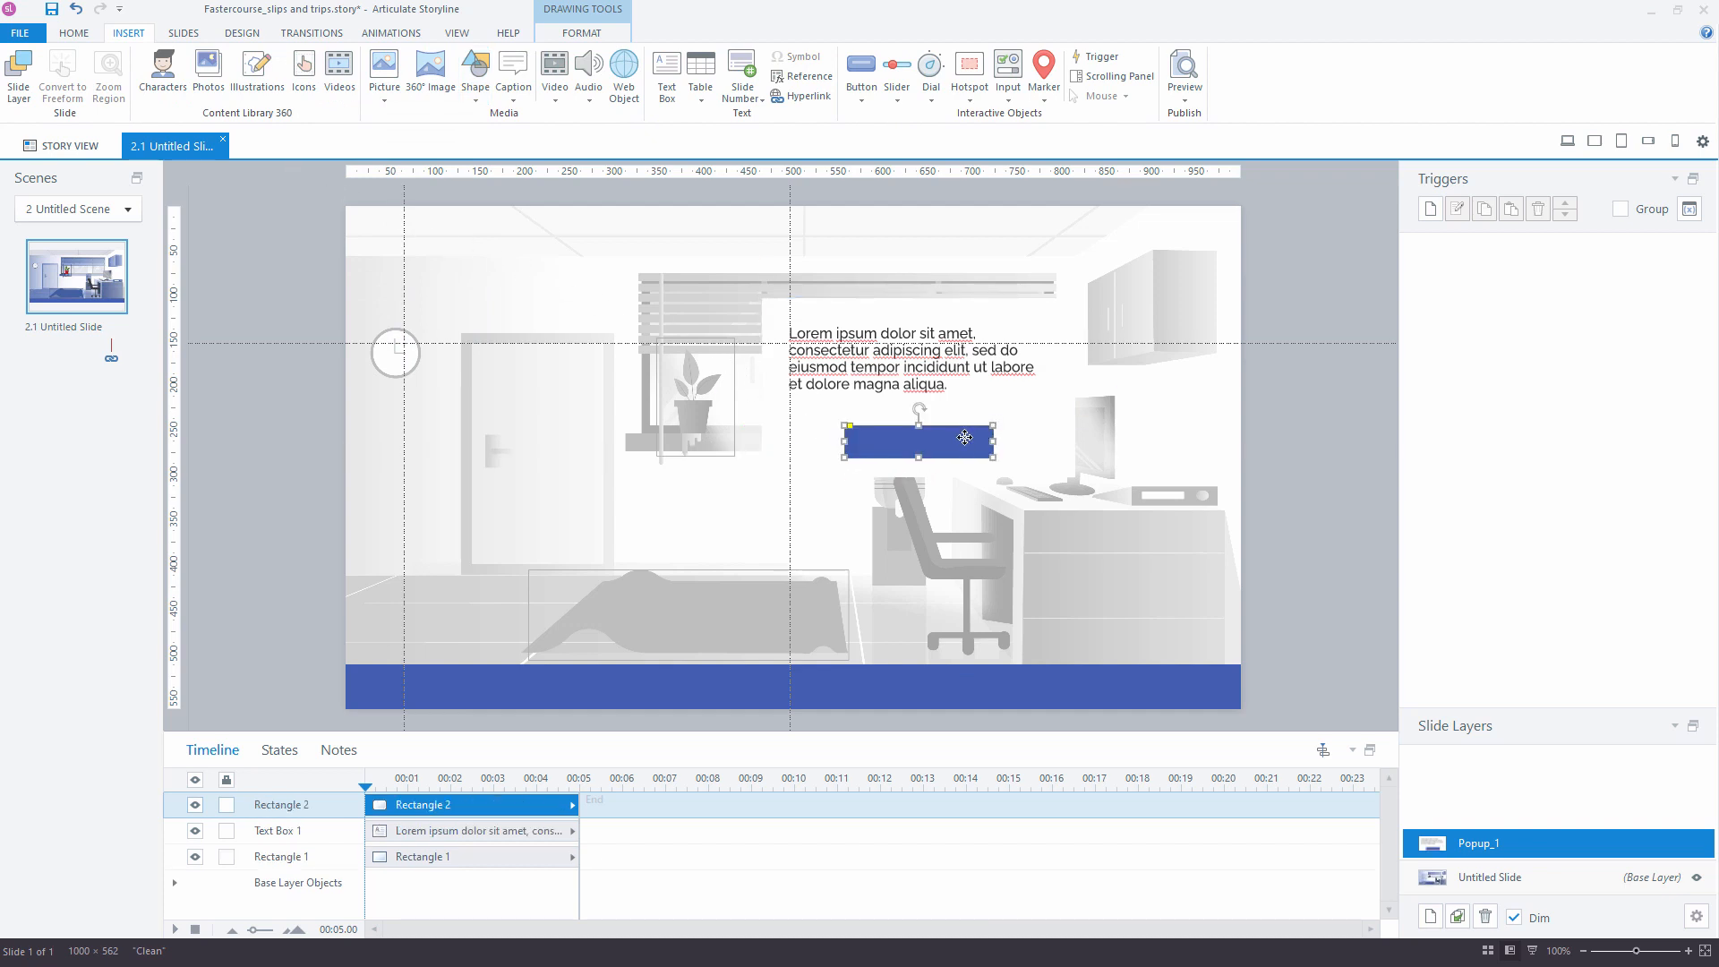
# Add the label "Continue" to the rounded rectangle below the placeholder text
pyautogui.rightClick(963, 437)
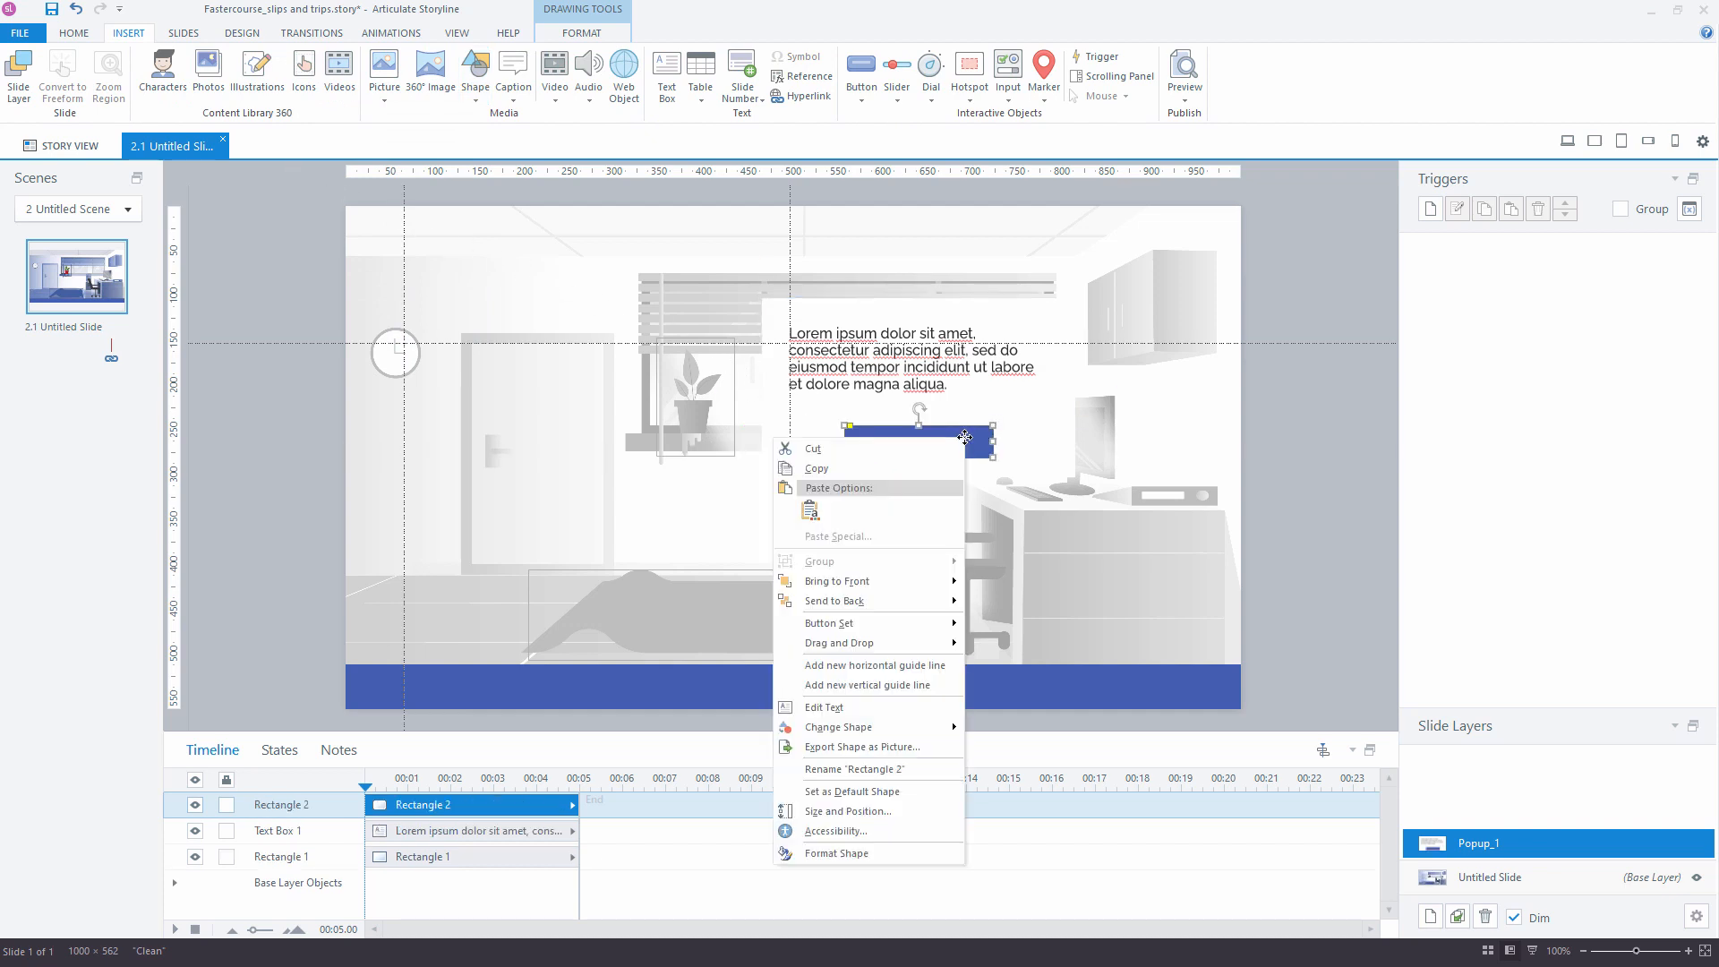
pyautogui.click(841, 704)
pyautogui.write('Continue')
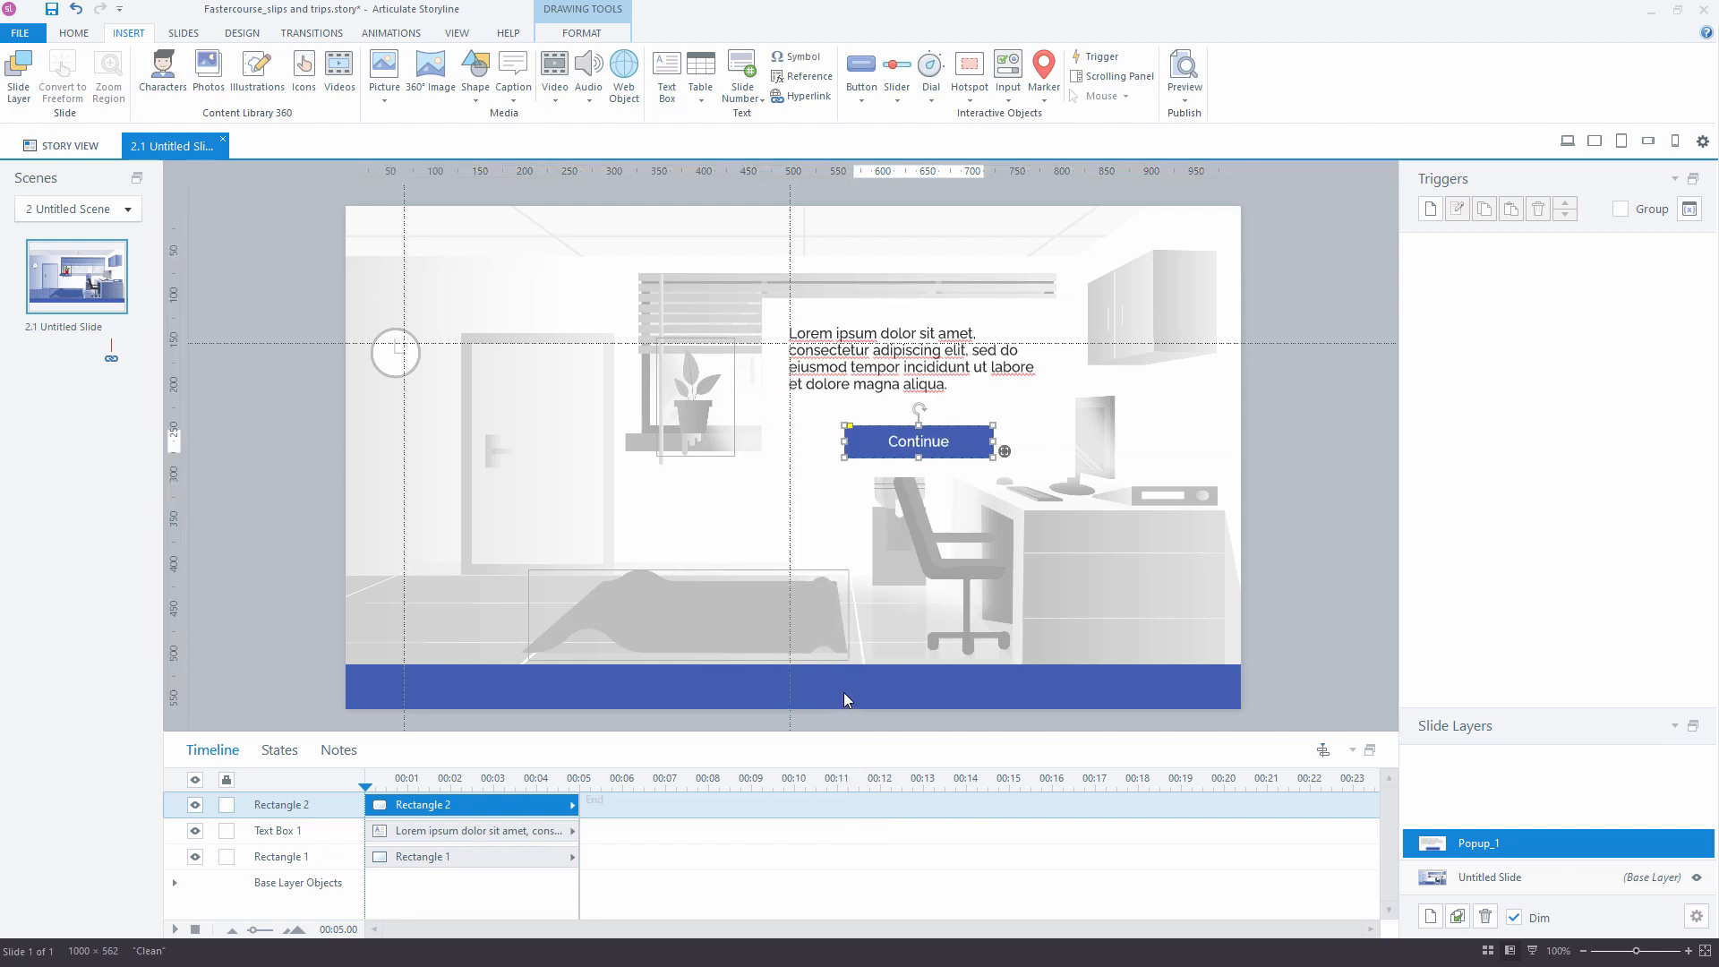
pyautogui.click(880, 428)
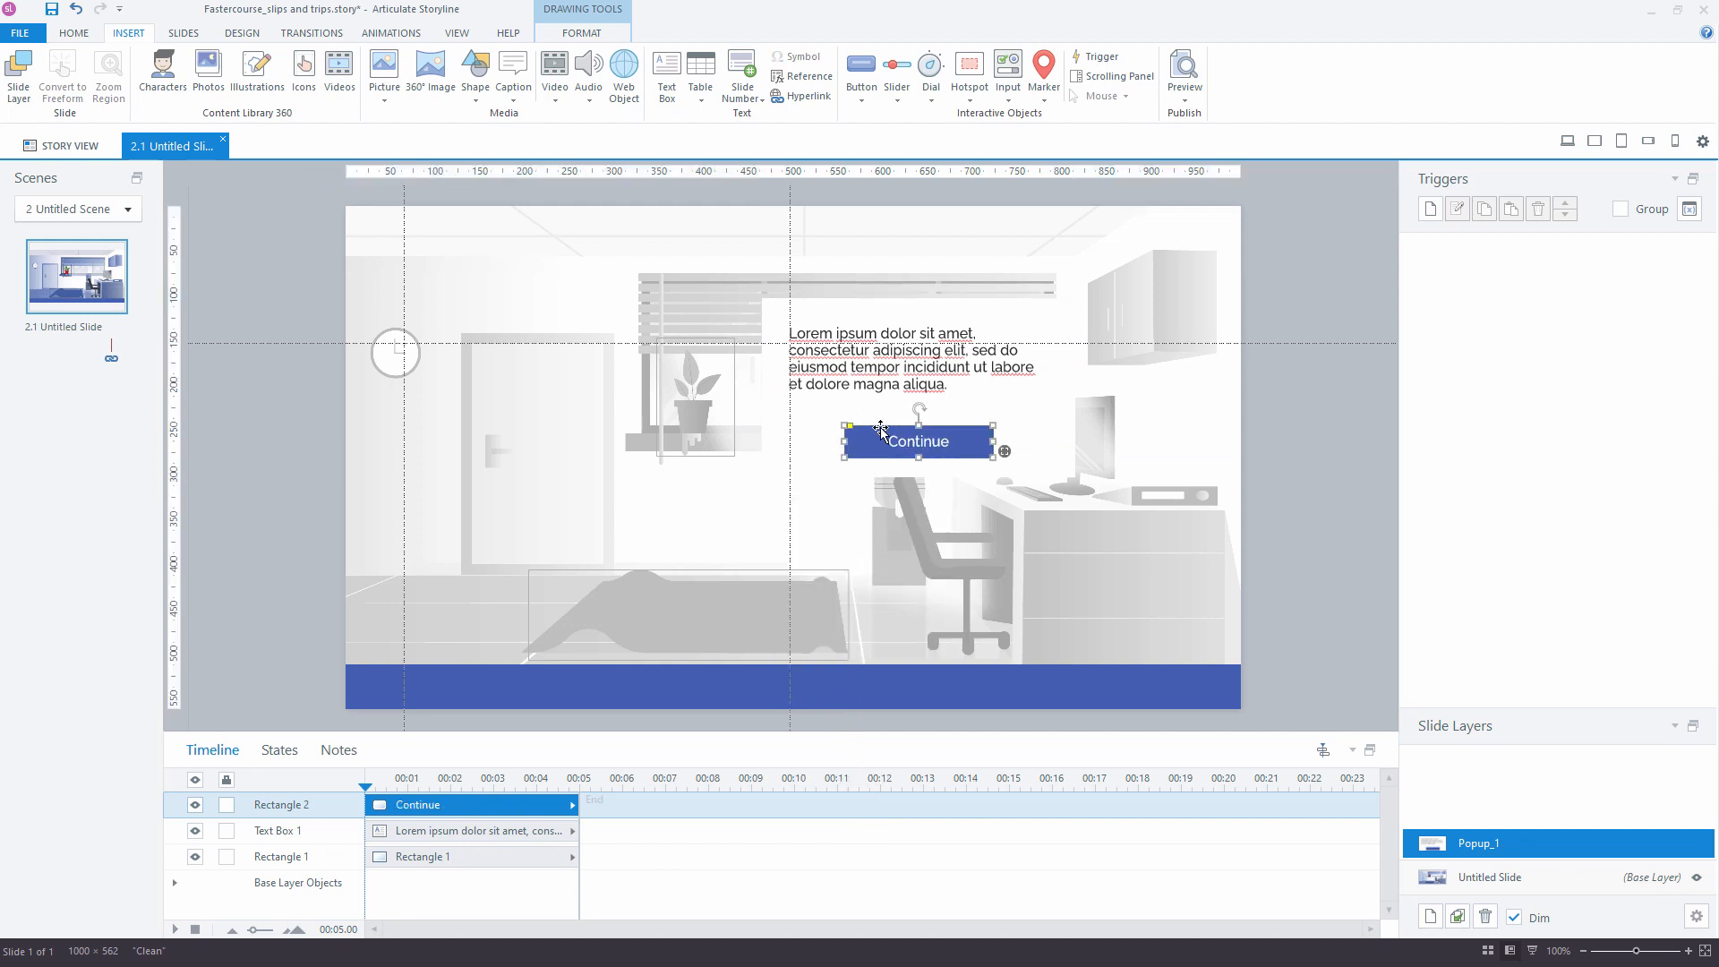
# Remove the outline of the Continue button while leaving its blue fill as it is
pyautogui.click(614, 34)
pyautogui.click(780, 58)
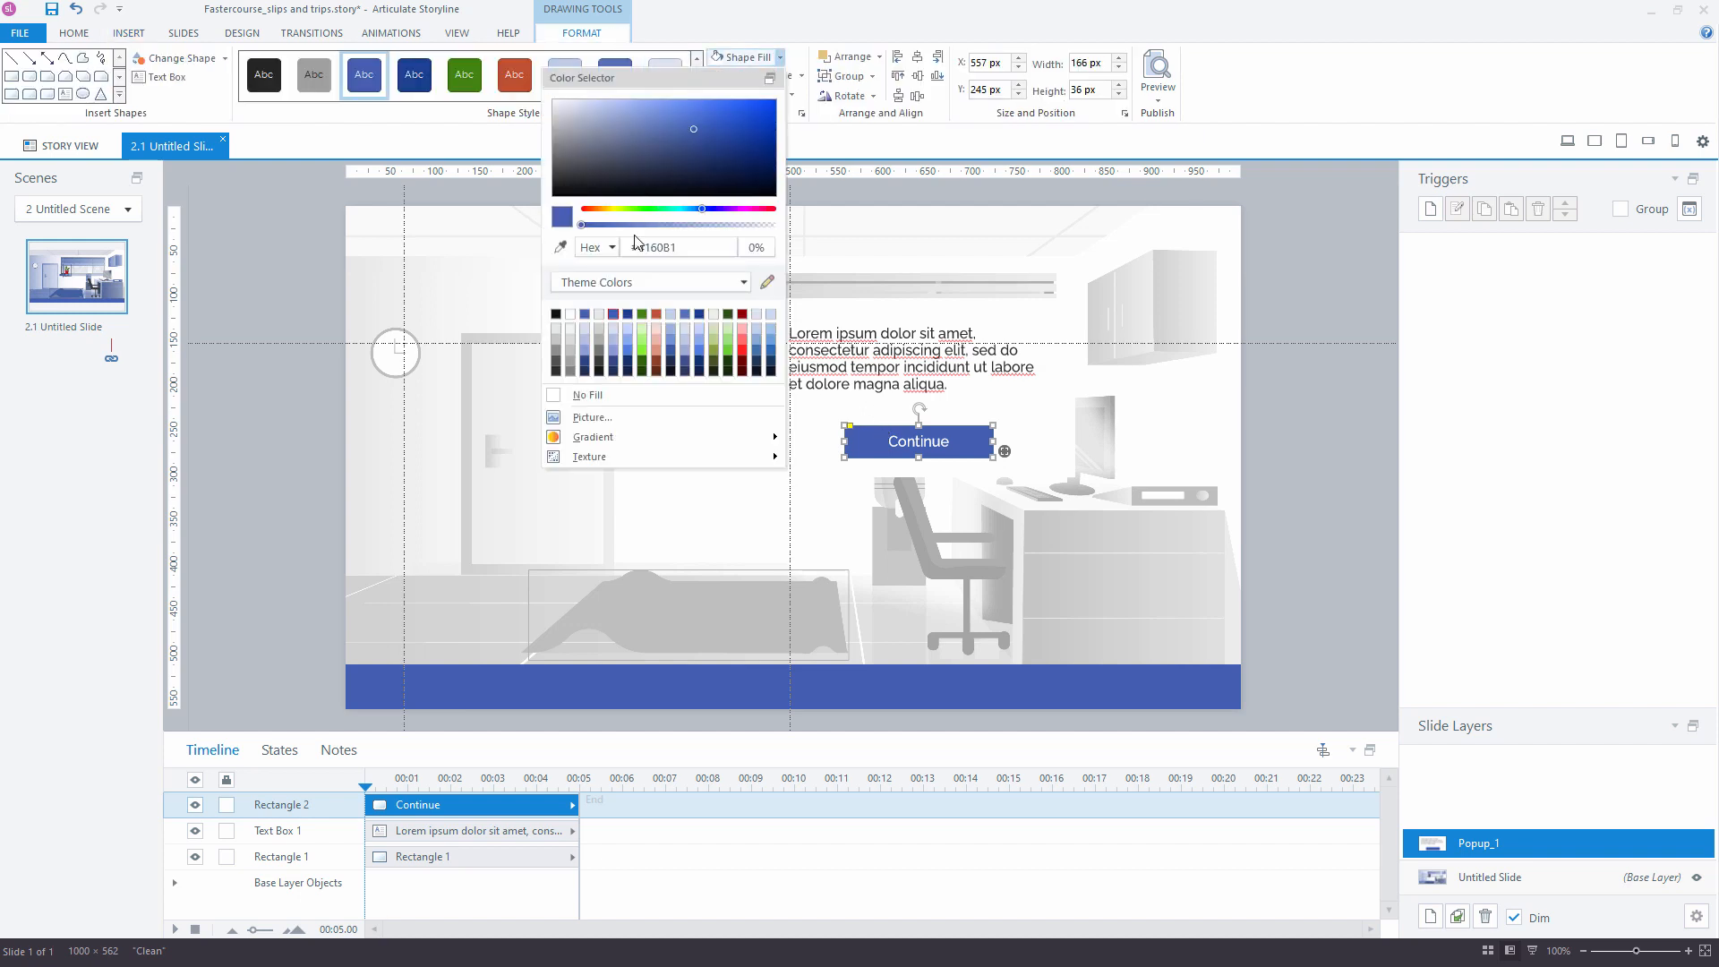
pyautogui.click(806, 190)
pyautogui.click(801, 76)
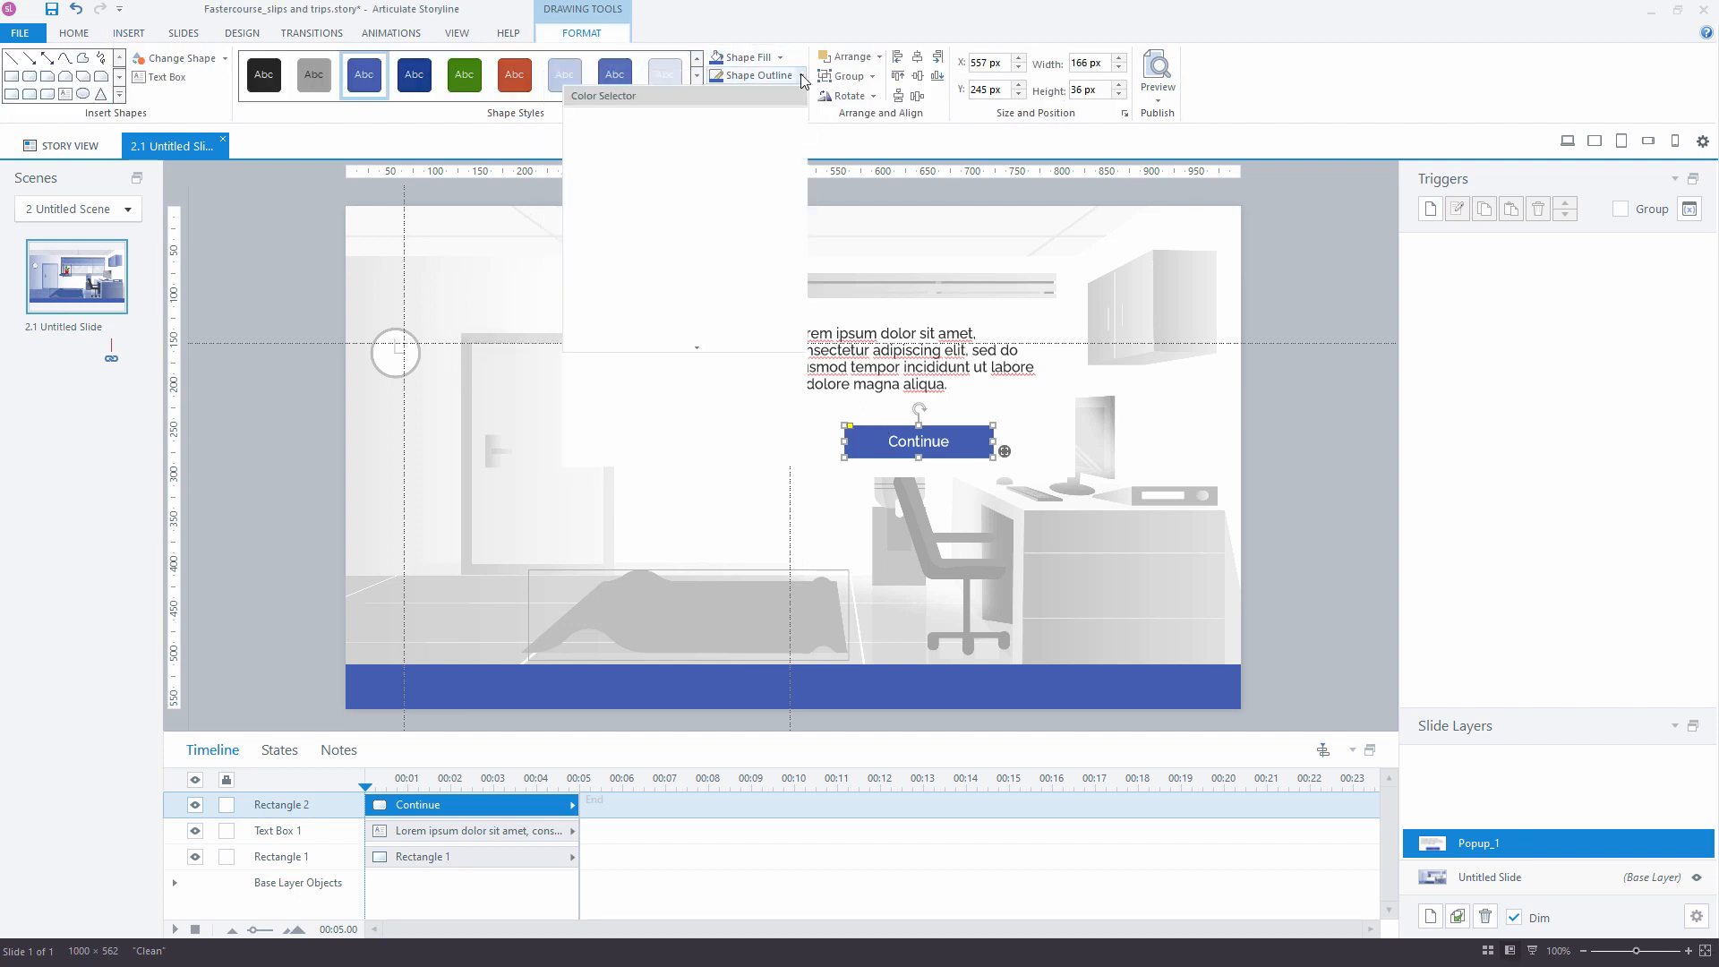
pyautogui.click(638, 408)
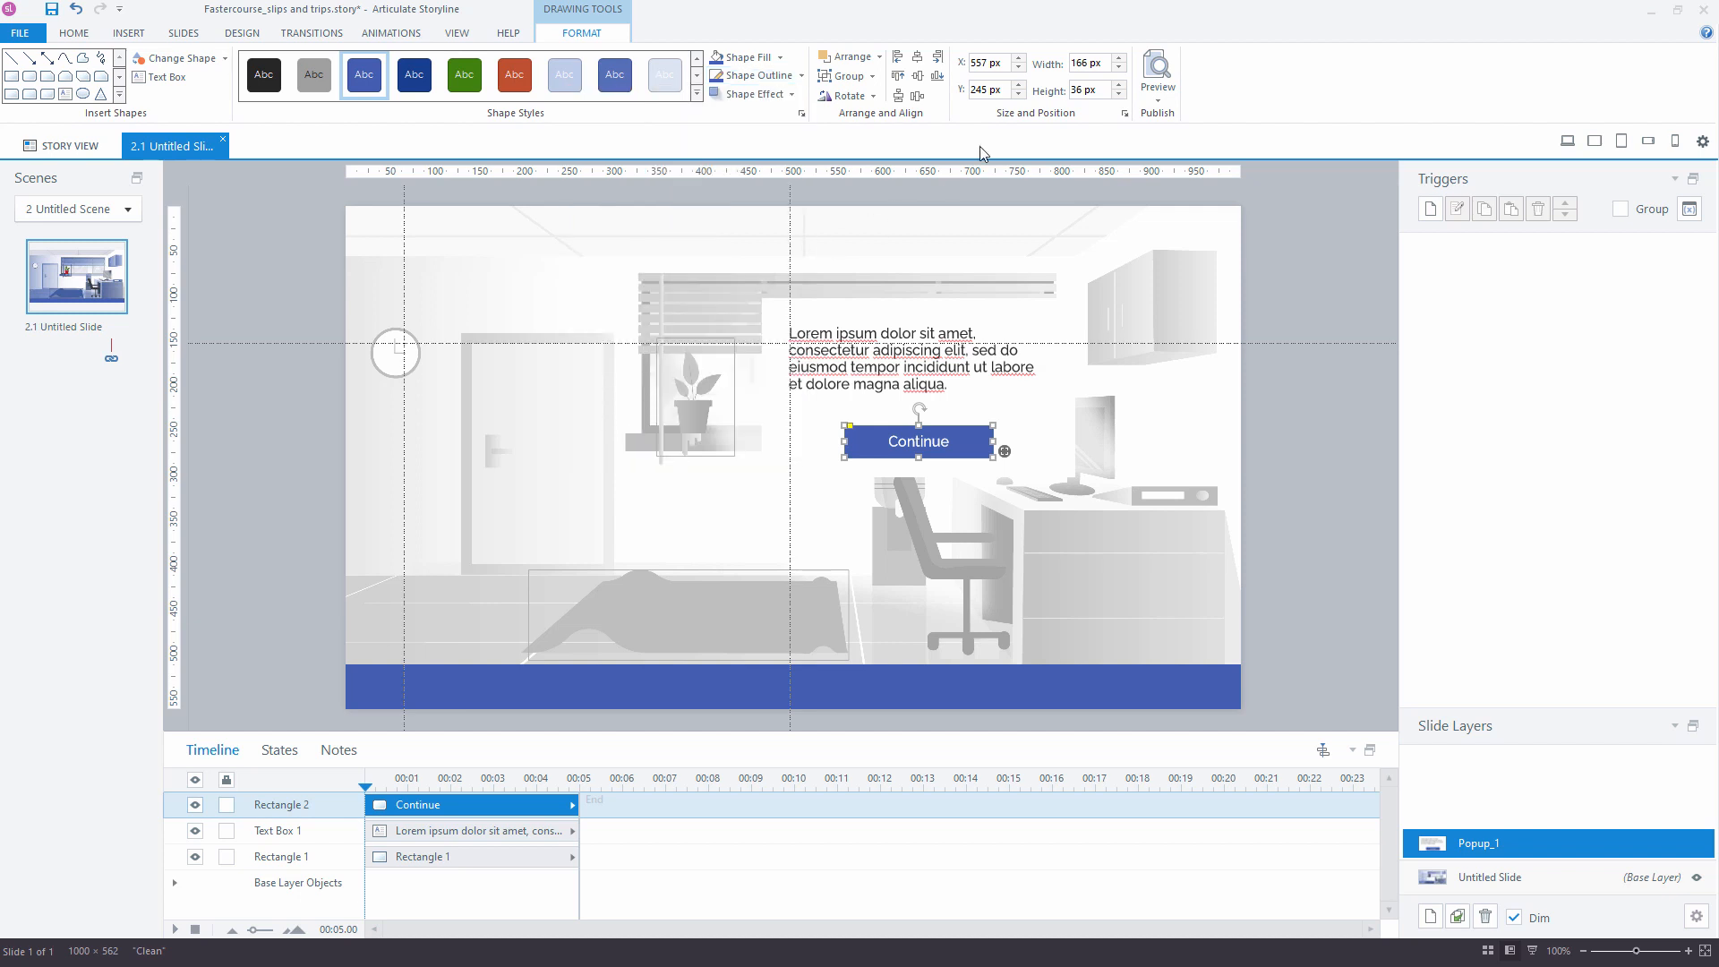
# Set the Continue button's size to 160 px wide and 35 px high
pyautogui.click(1080, 64)
pyautogui.write('160')
pyautogui.click(1079, 88)
pyautogui.write('35')
pyautogui.press('Return')
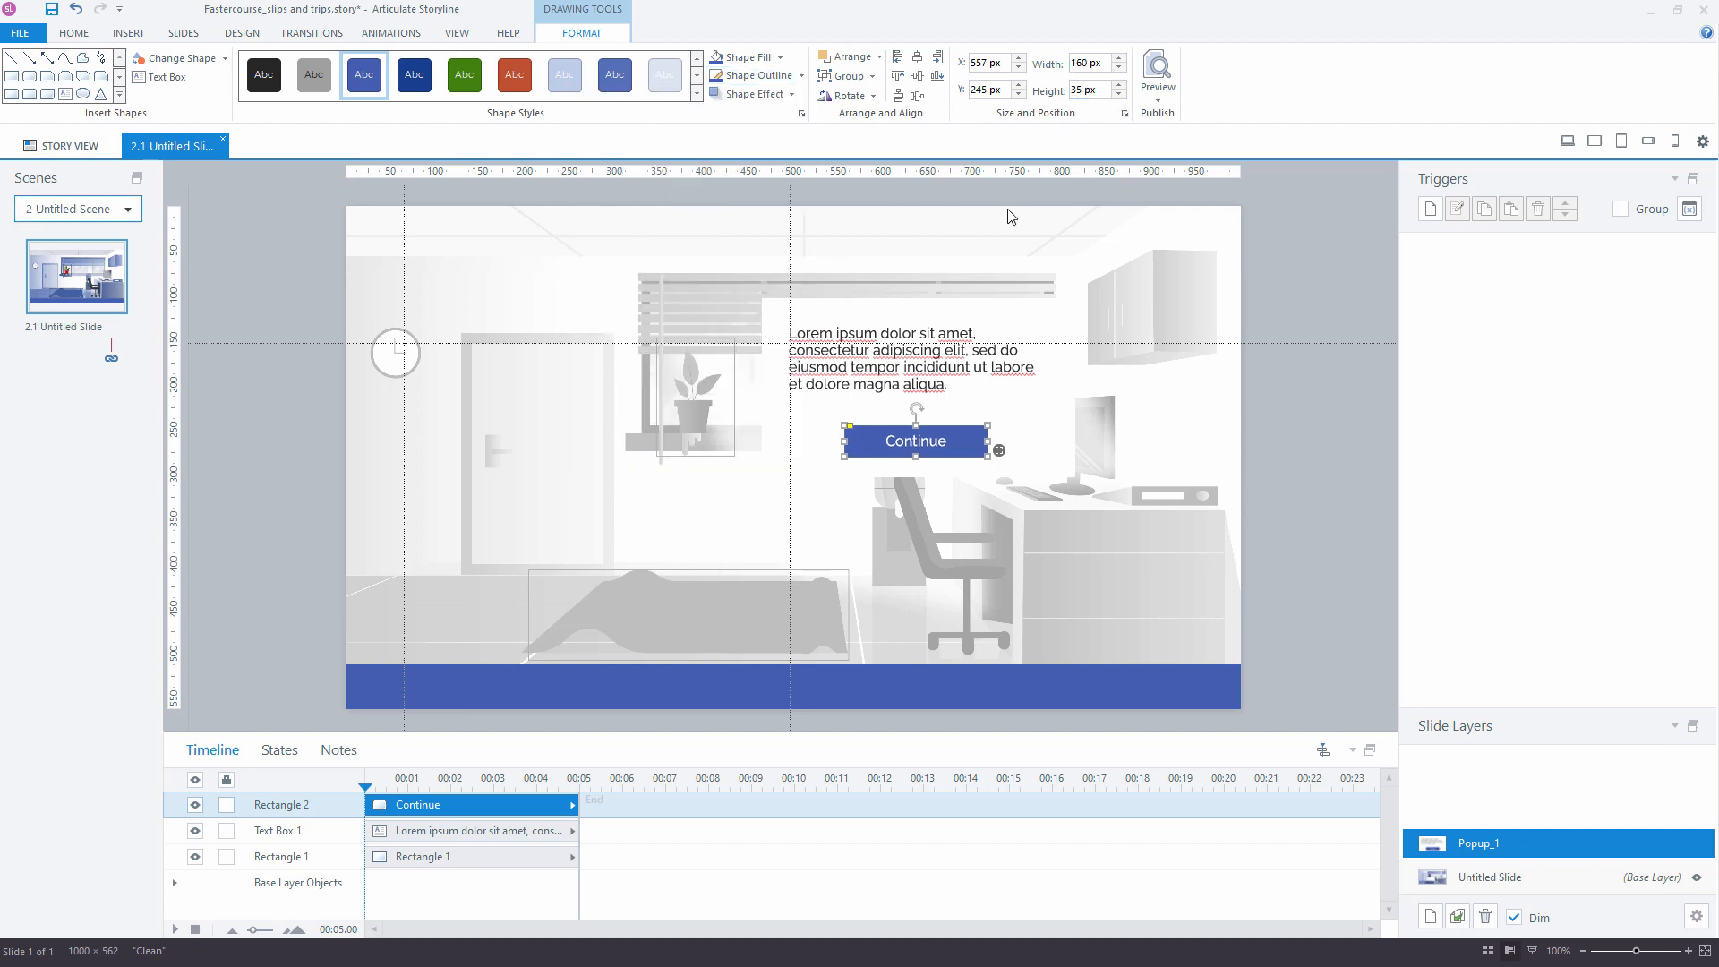
# Align the centres of the Continue button and the white popup rectangle horizontally
pyautogui.click(819, 466)
pyautogui.keyDown('ctrl'); pyautogui.click(887, 441); pyautogui.keyUp('ctrl')
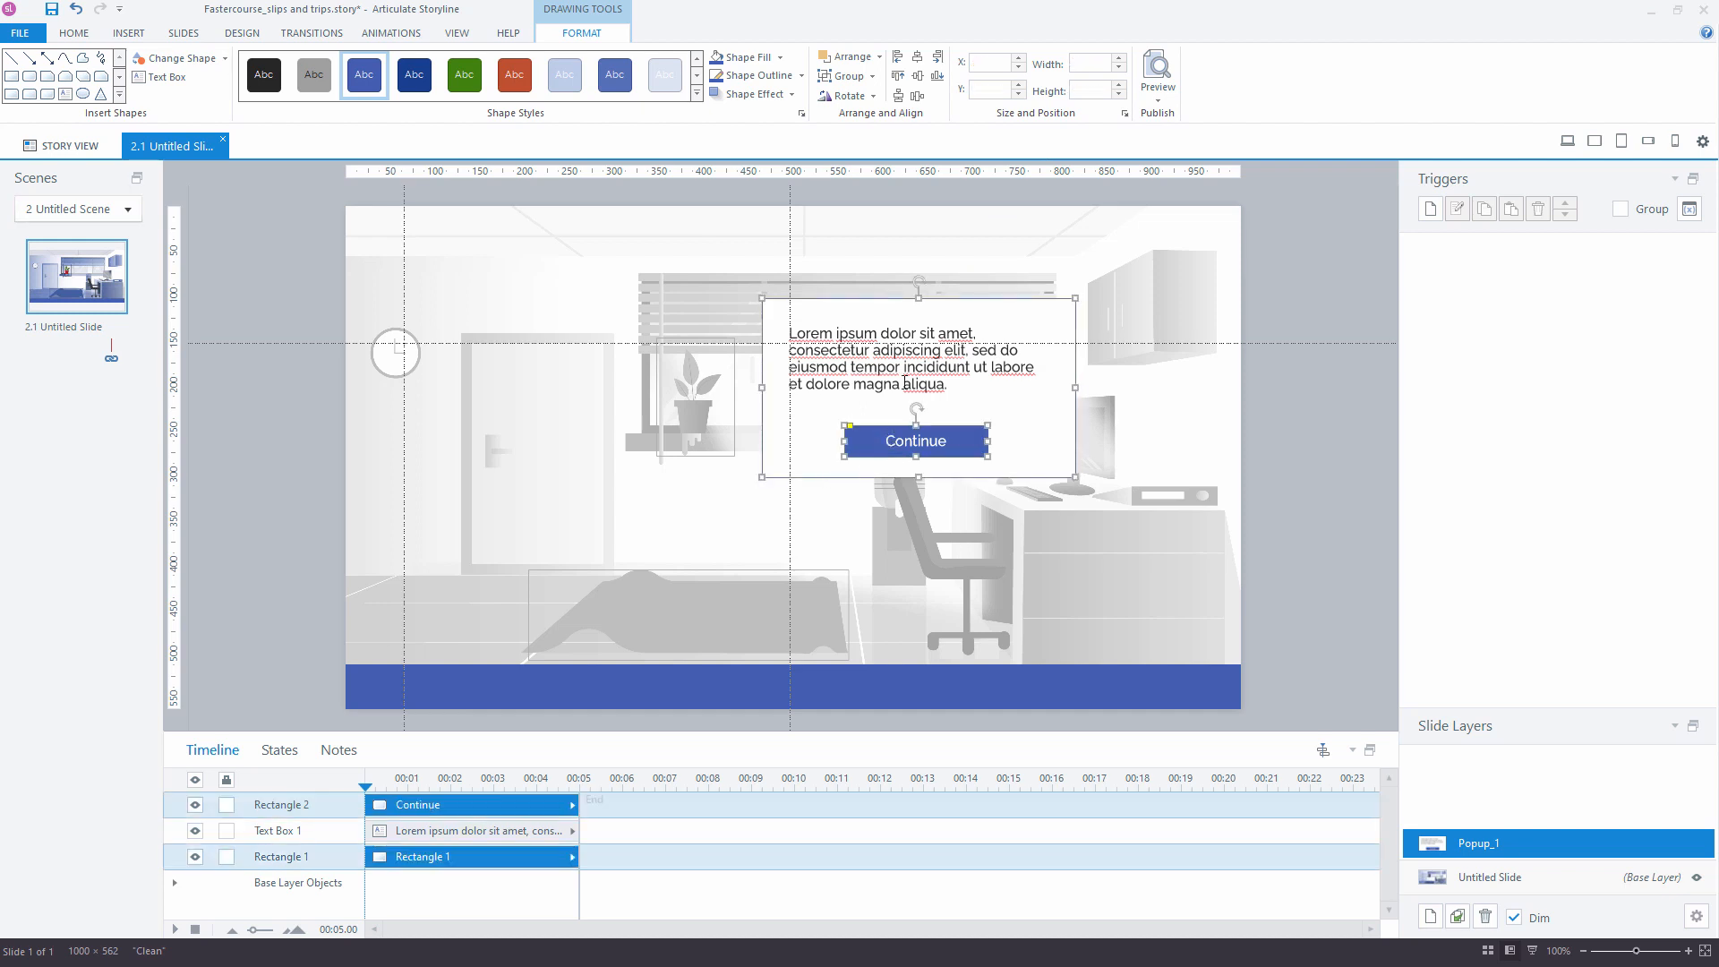
pyautogui.click(919, 59)
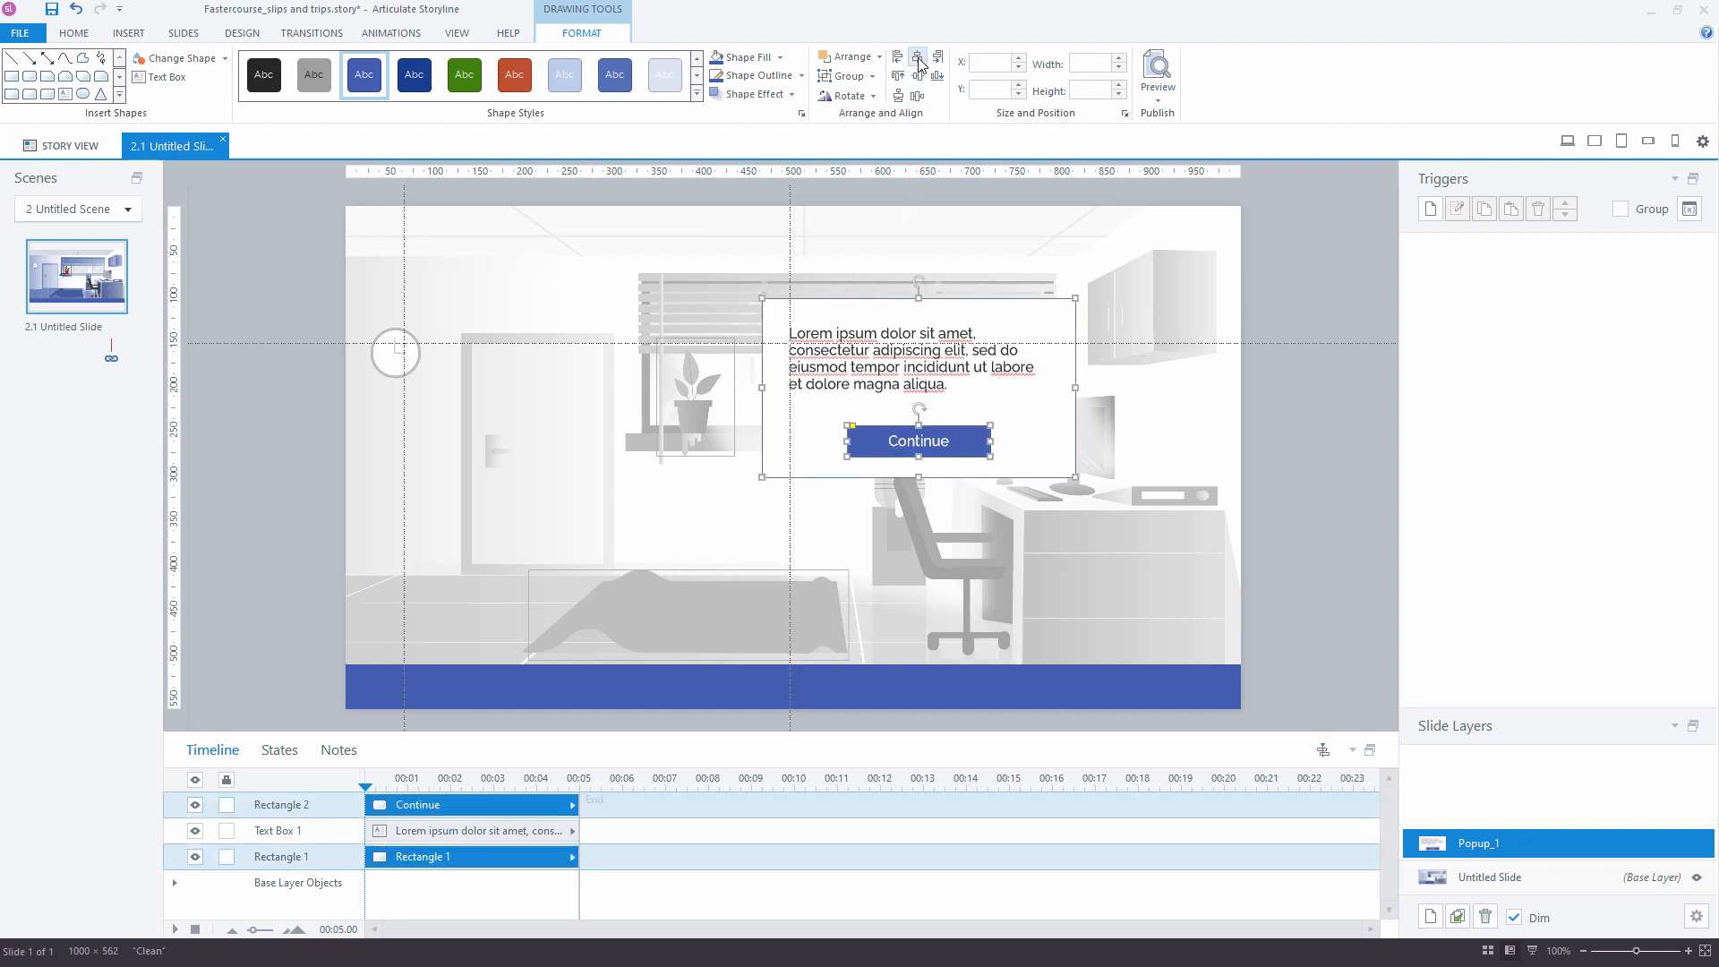
pyautogui.click(1290, 432)
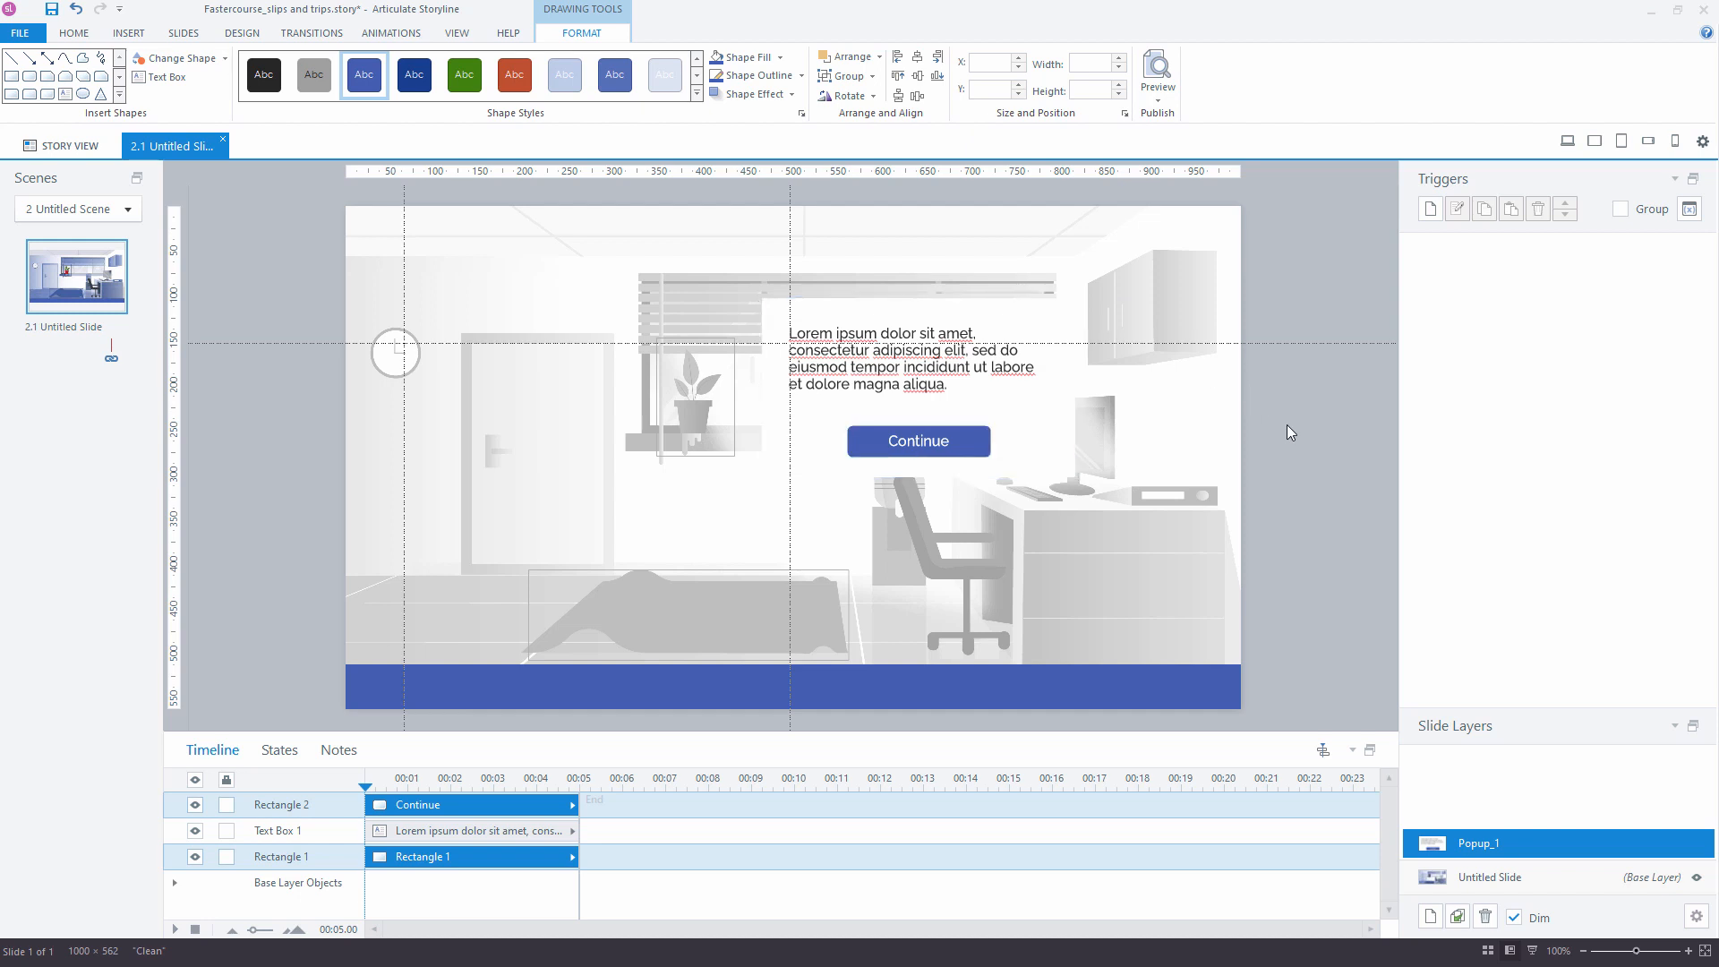
# Round the corners of the Continue button fully so it becomes pill-shaped
pyautogui.click(972, 427)
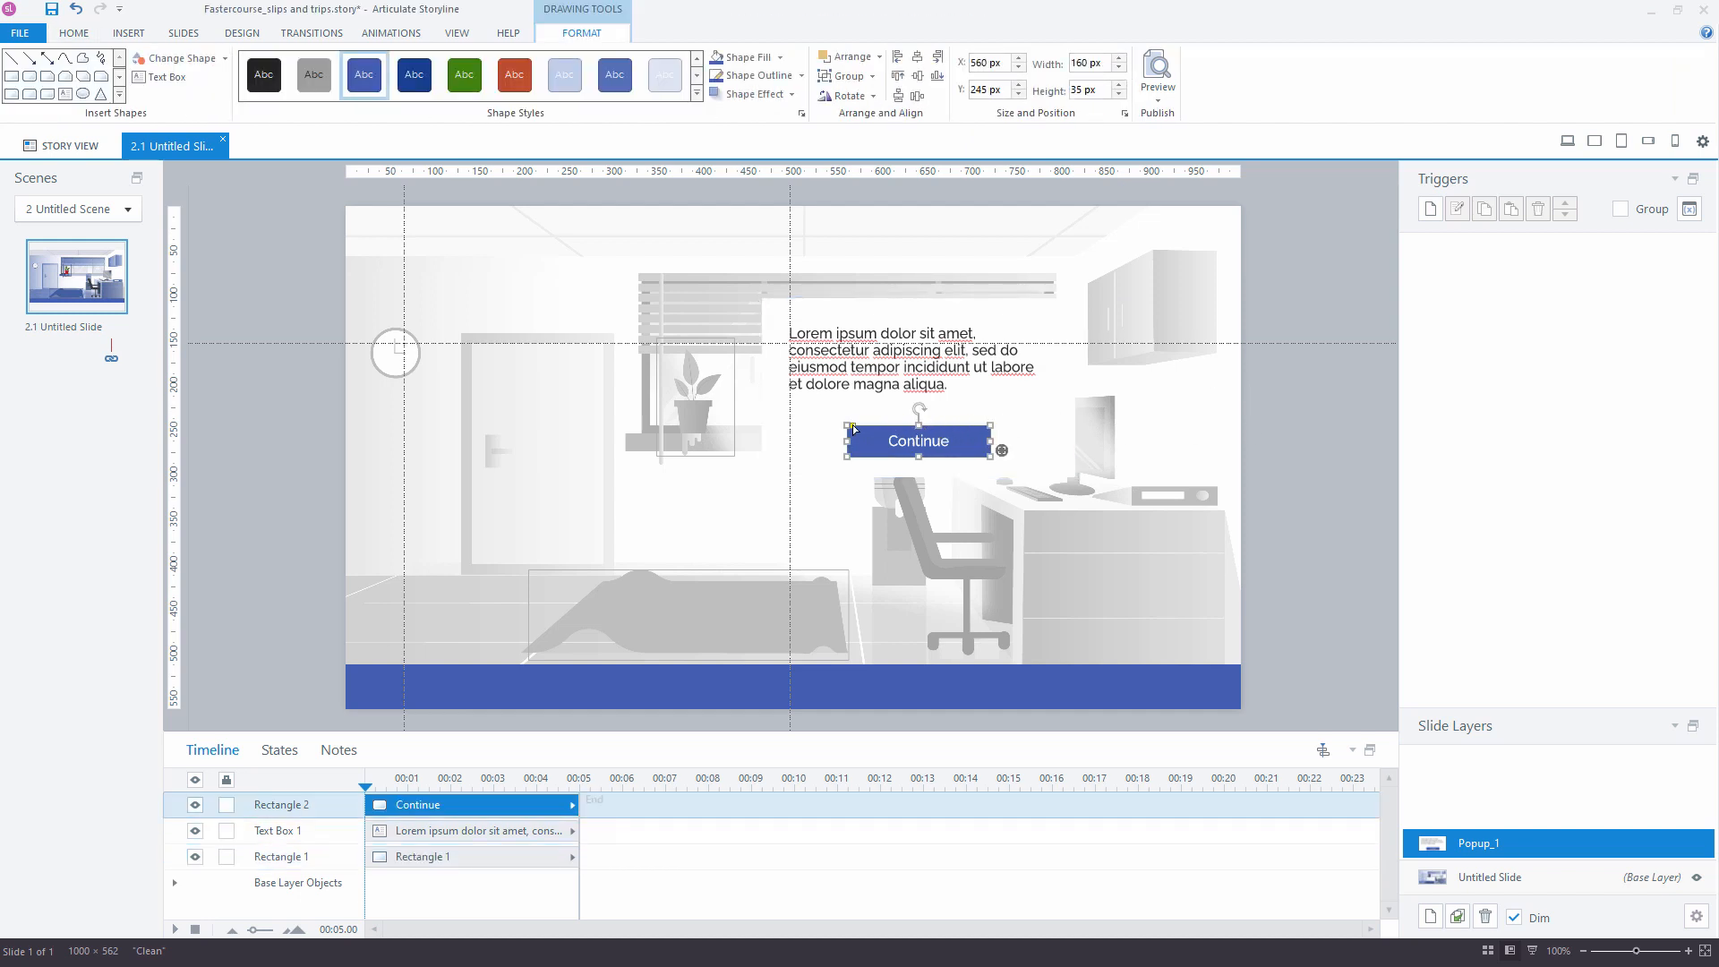
pyautogui.moveTo(852, 425); pyautogui.dragTo(894, 422)
pyautogui.click(1304, 481)
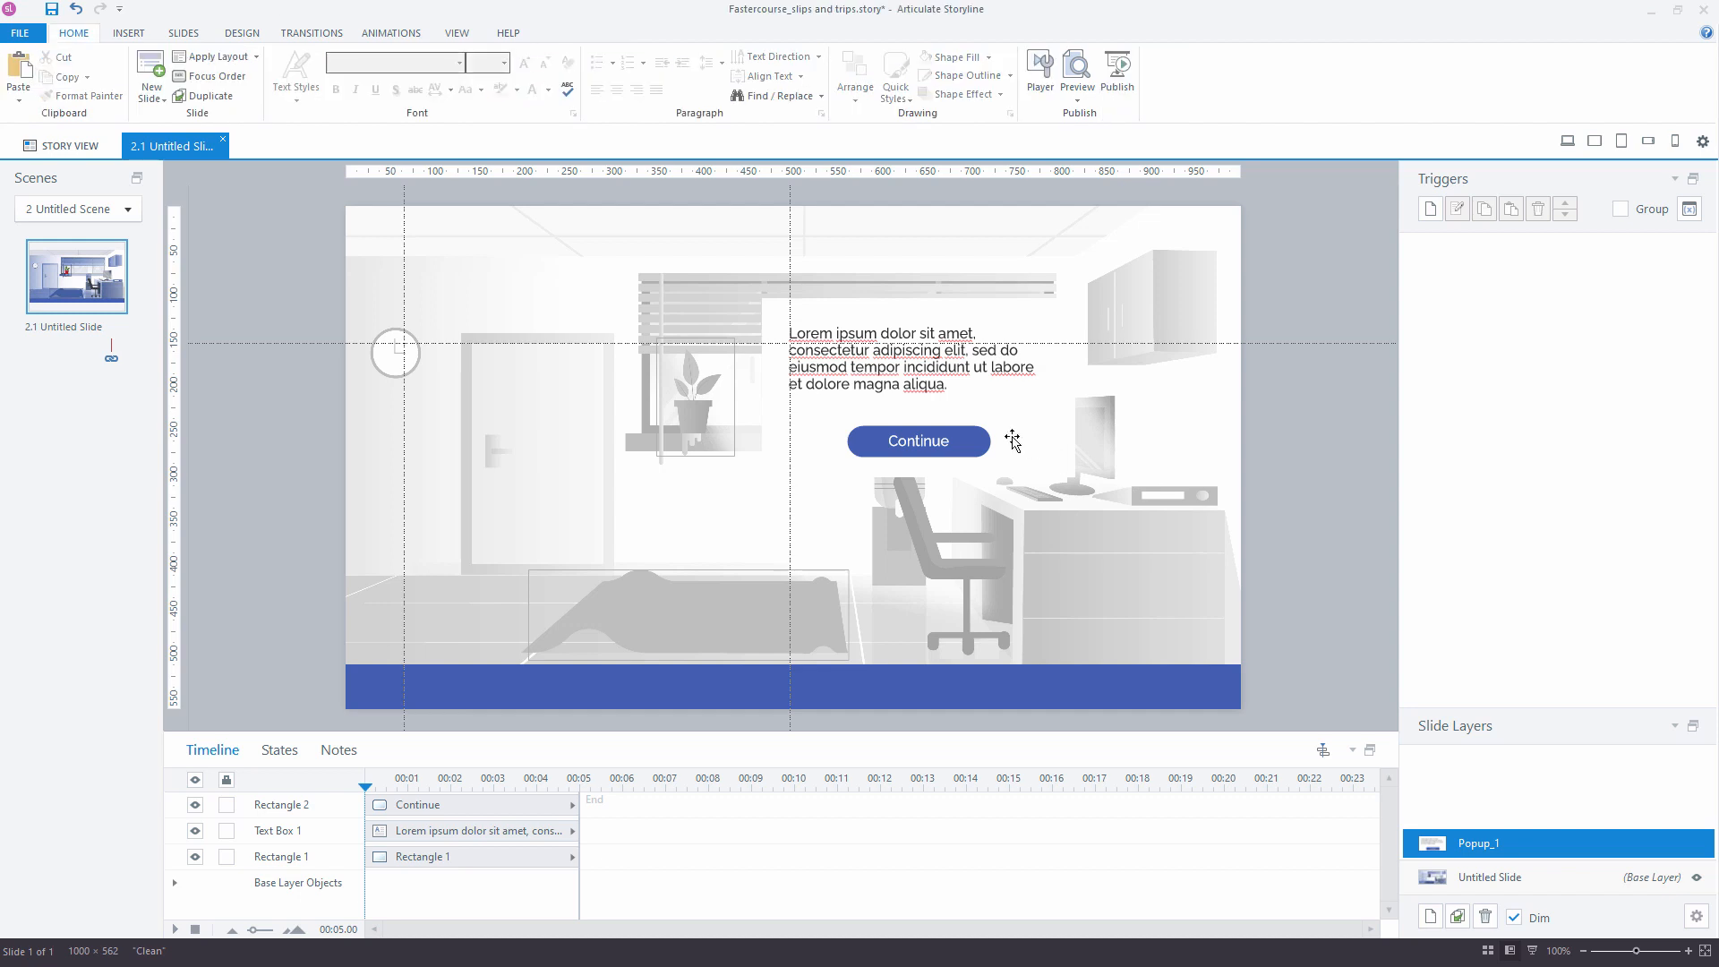
# Add a trigger to the Continue button that hides this layer when the user clicks it
pyautogui.click(982, 428)
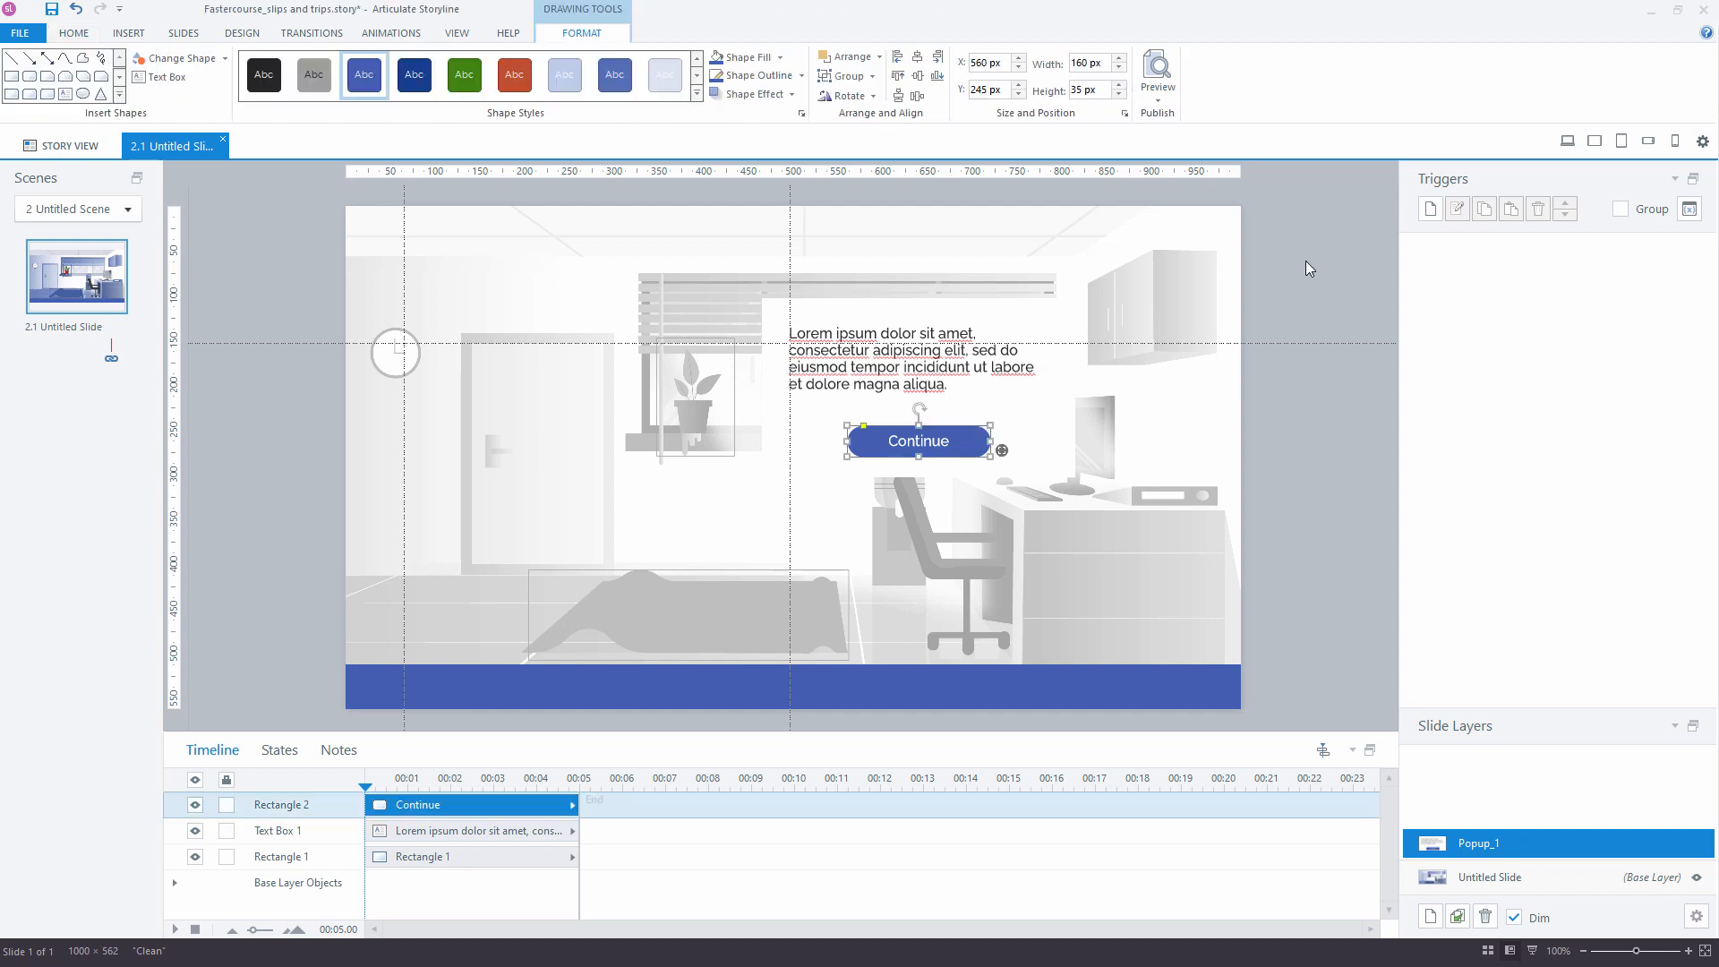
pyautogui.click(1431, 210)
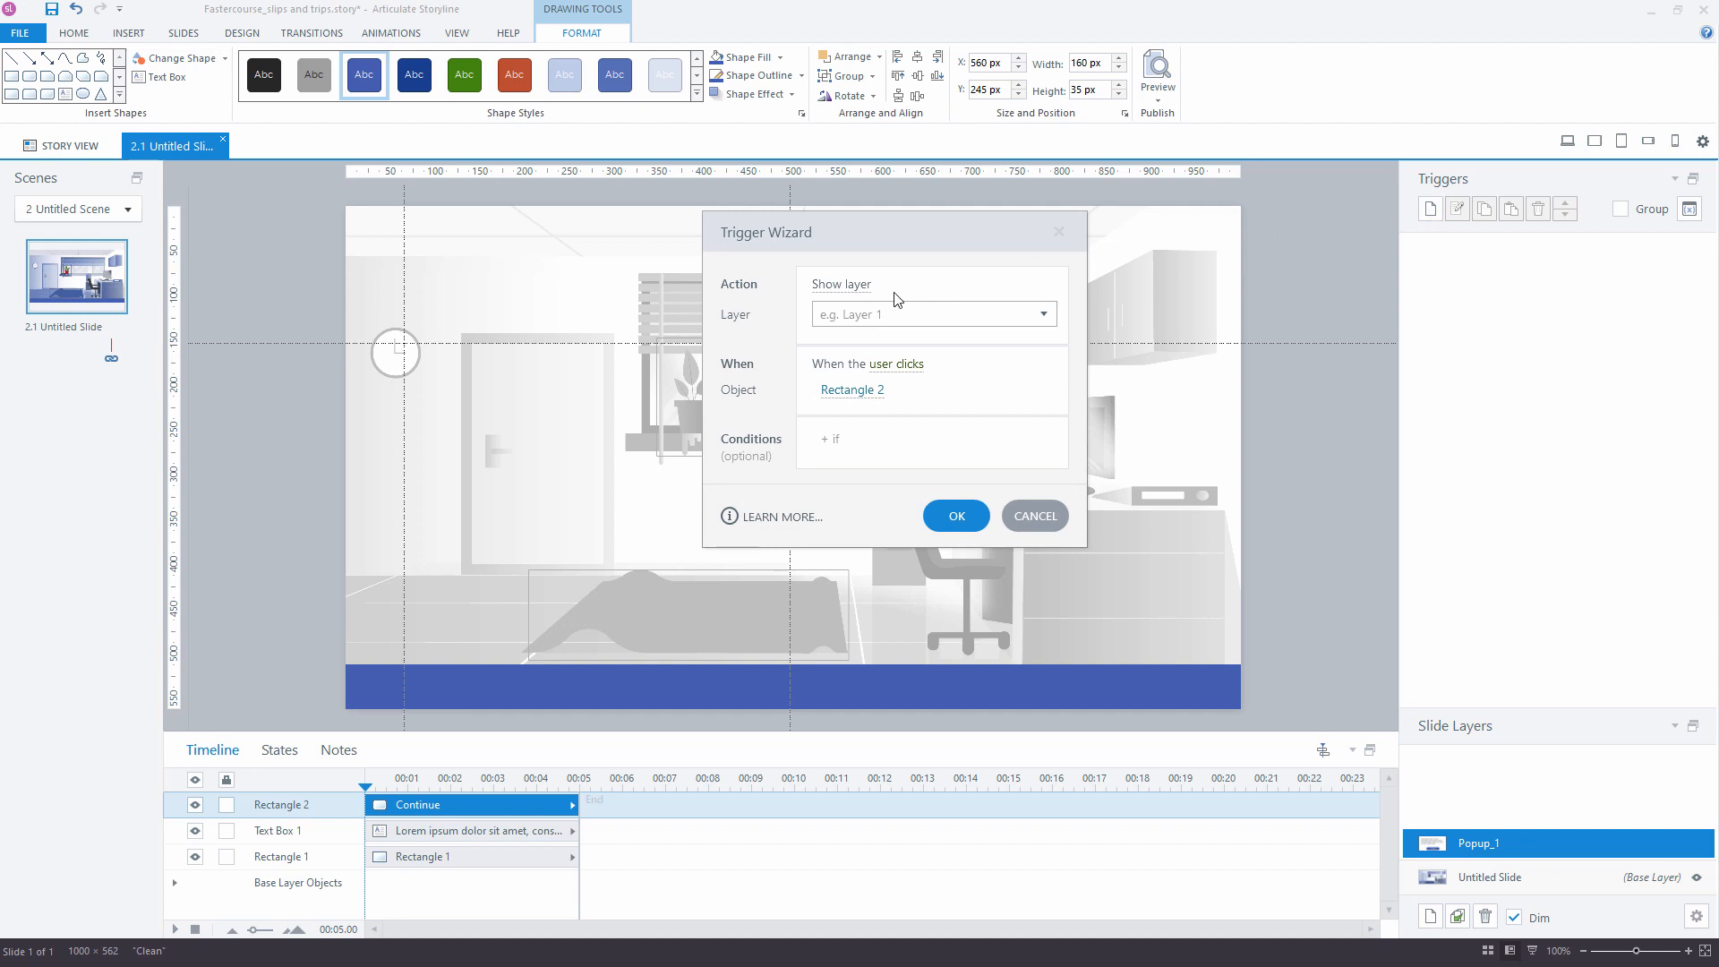
pyautogui.click(860, 287)
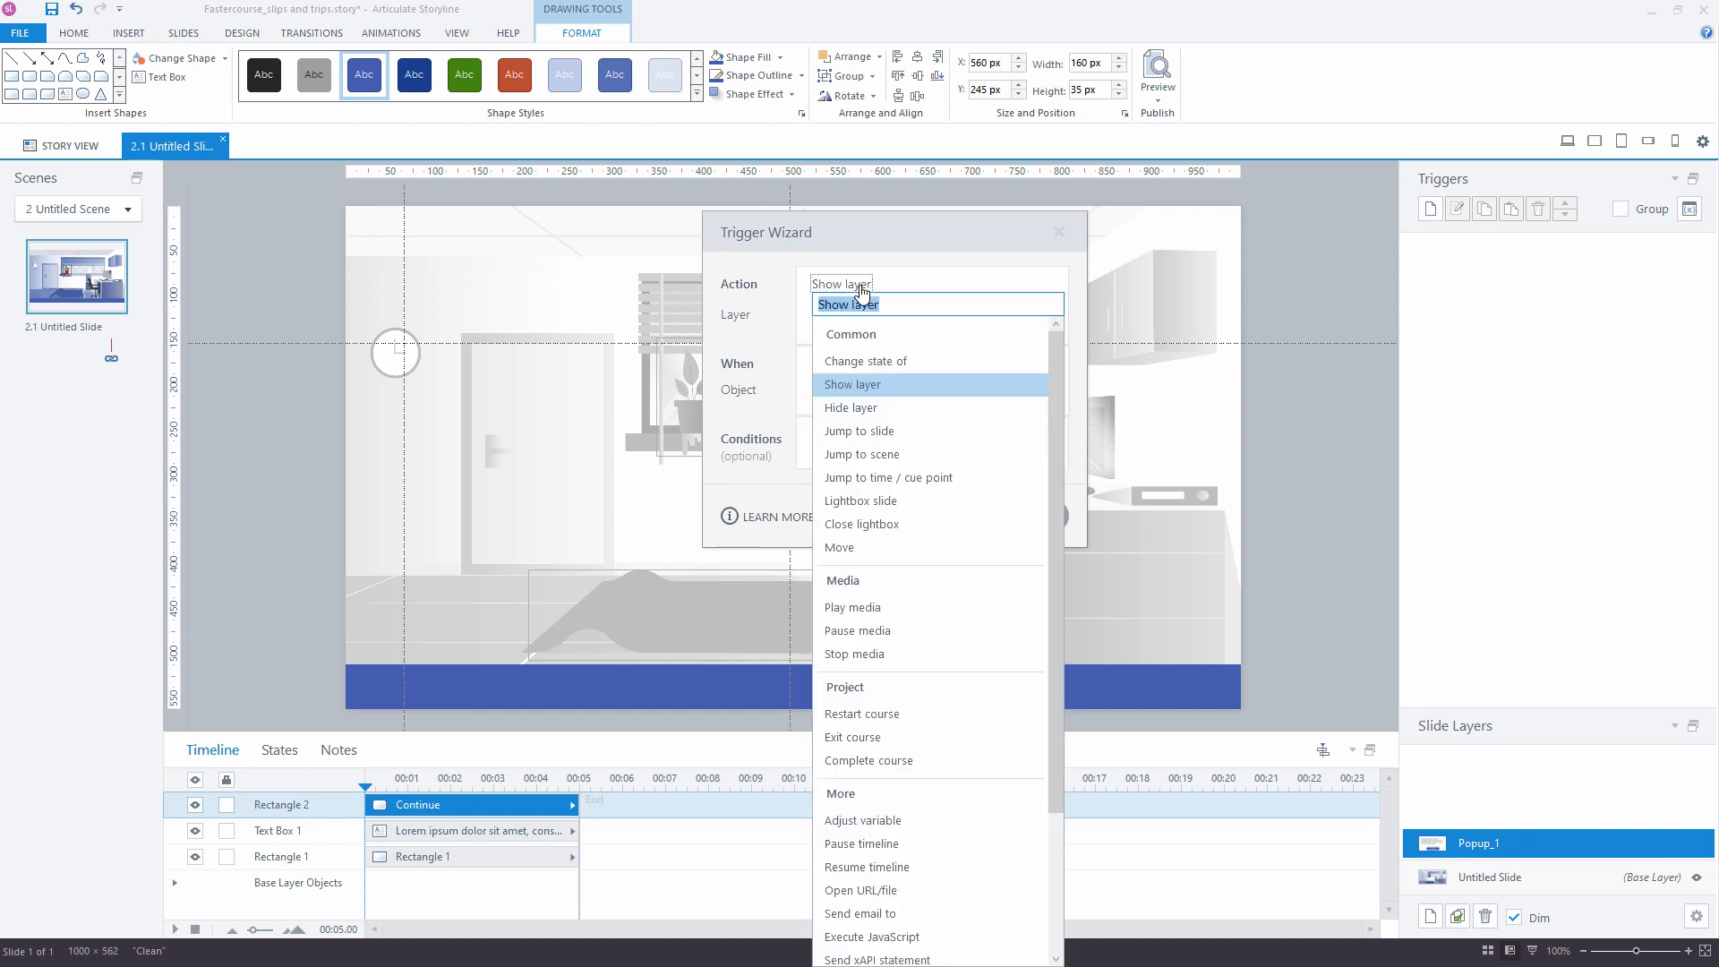
pyautogui.click(851, 409)
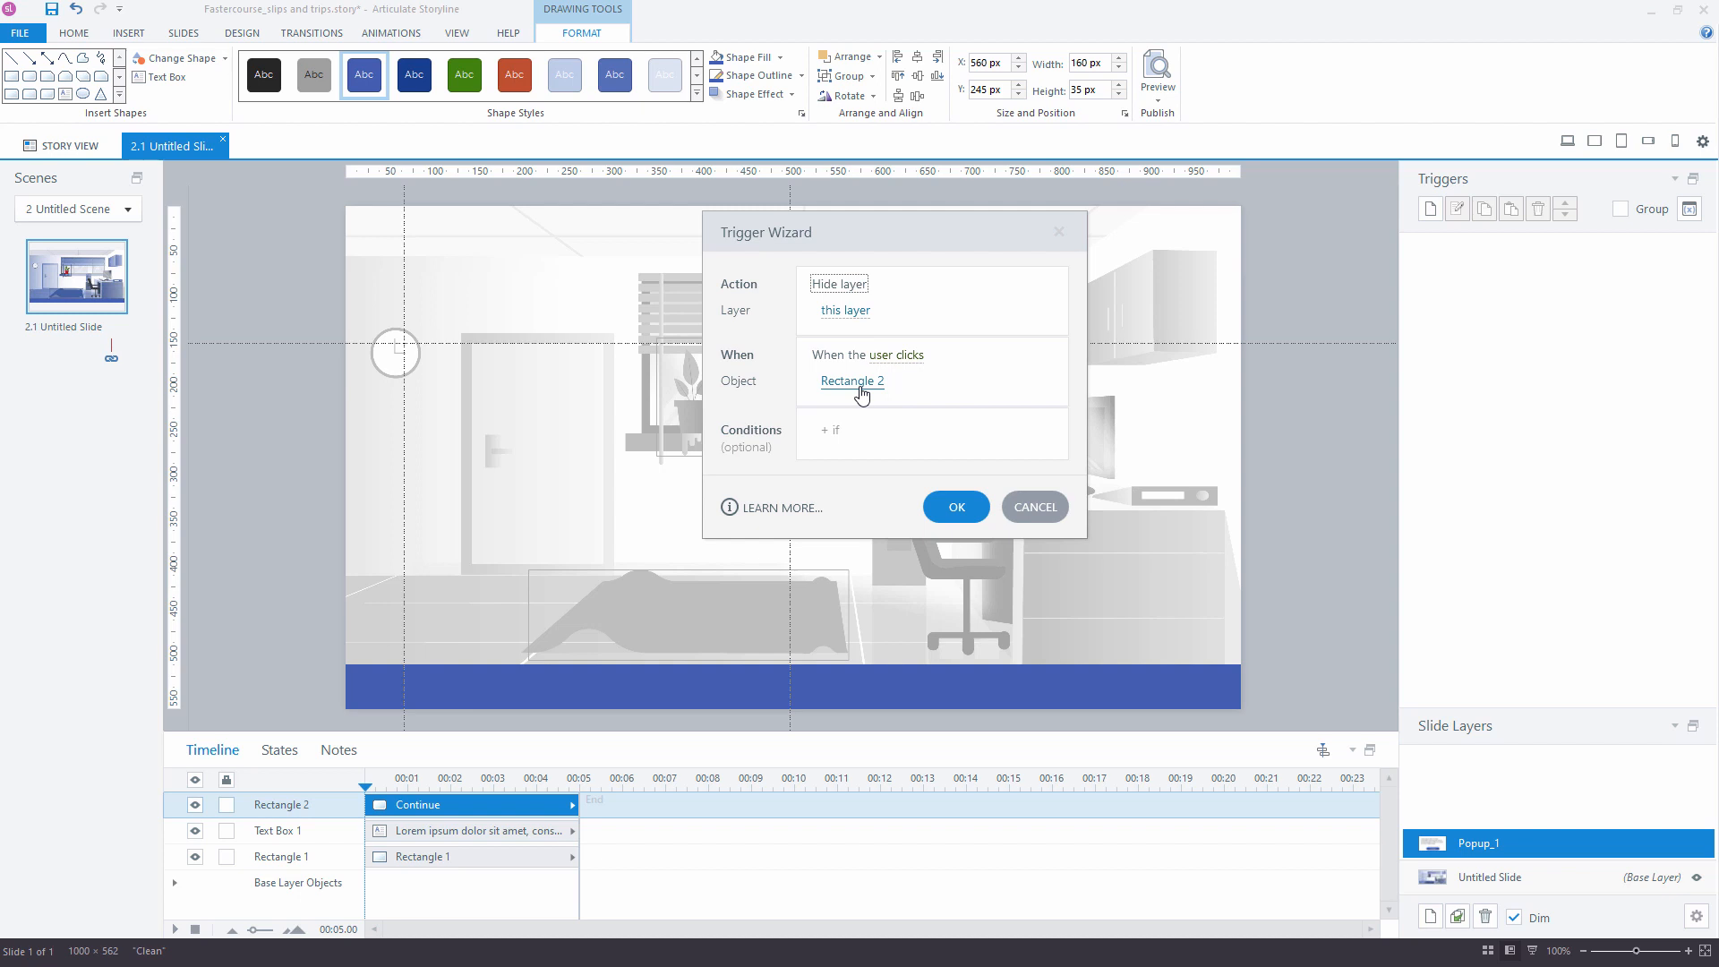
pyautogui.click(957, 508)
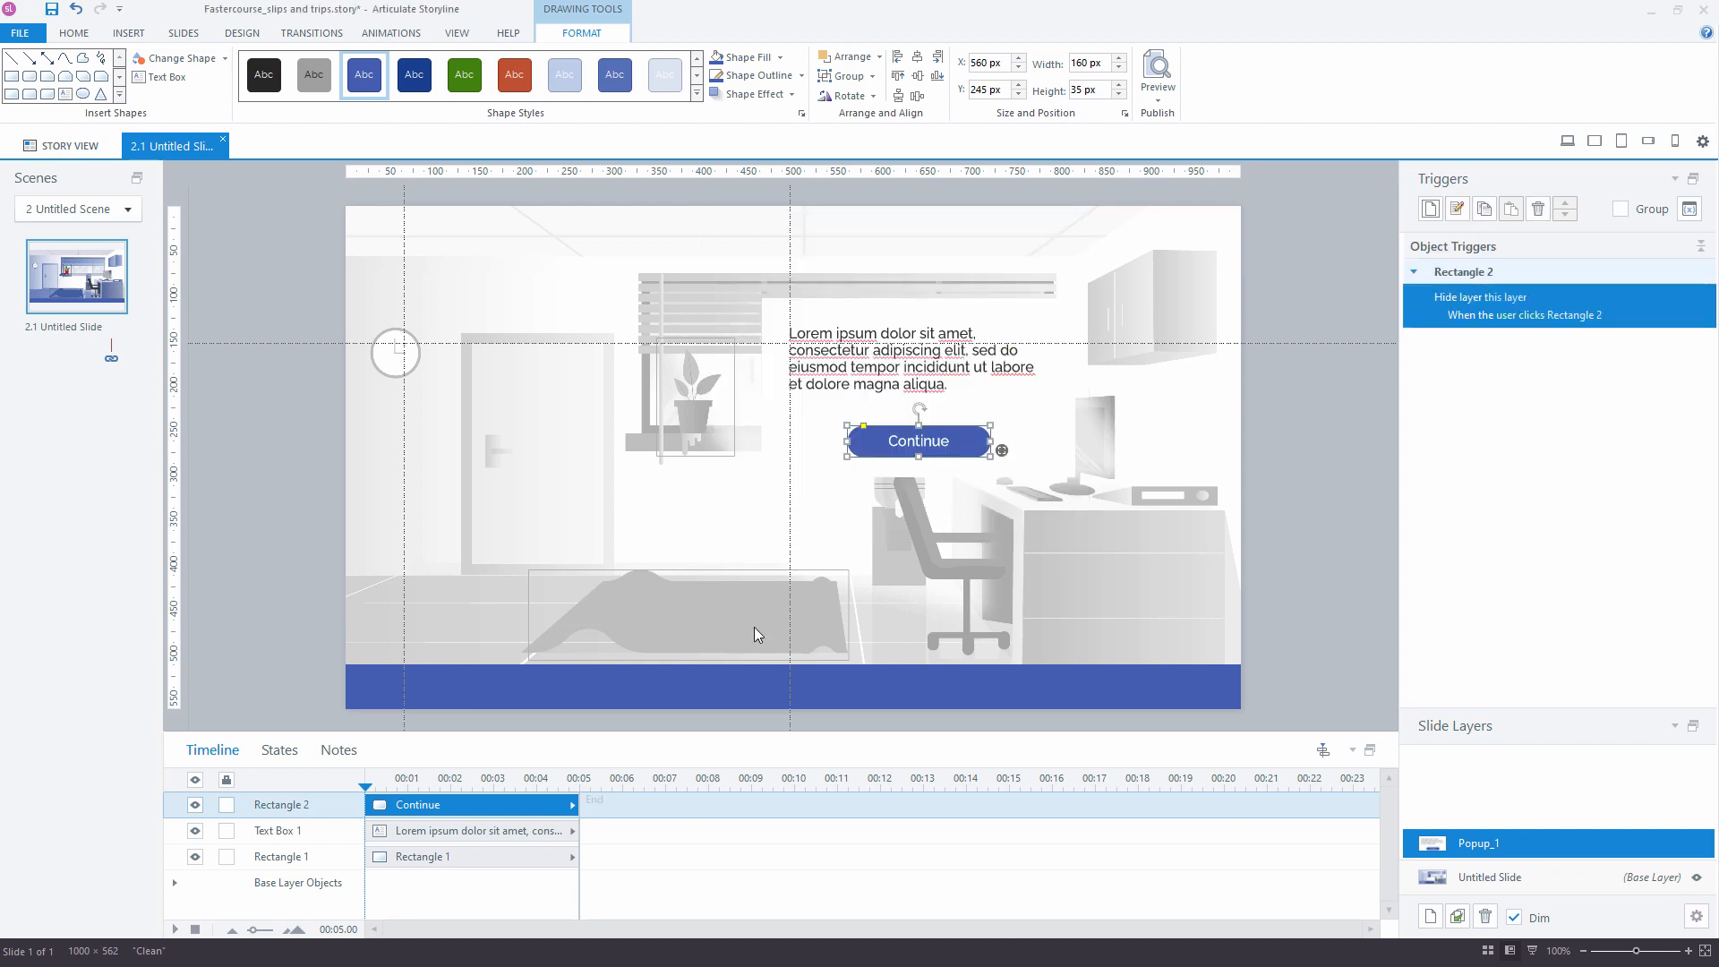
# Rename the popup's white rectangle as Background and the Continue shape as Continue_button
pyautogui.doubleClick(290, 860)
pyautogui.write('Background')
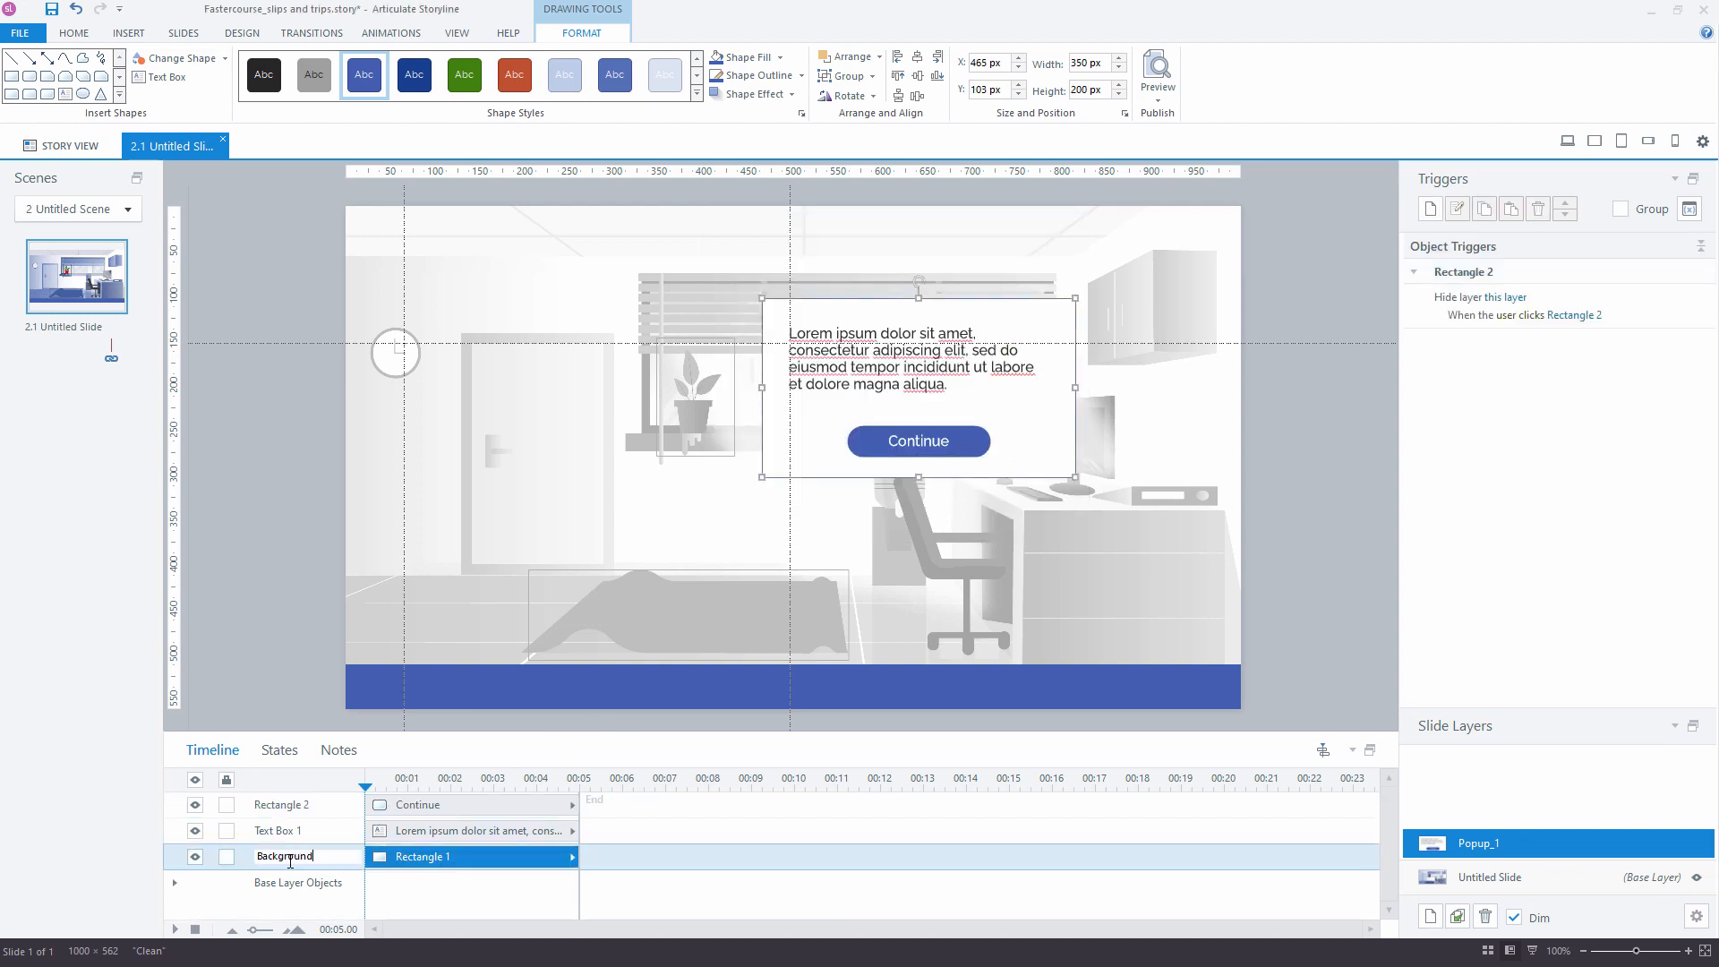
pyautogui.press('Return')
pyautogui.doubleClick(287, 805)
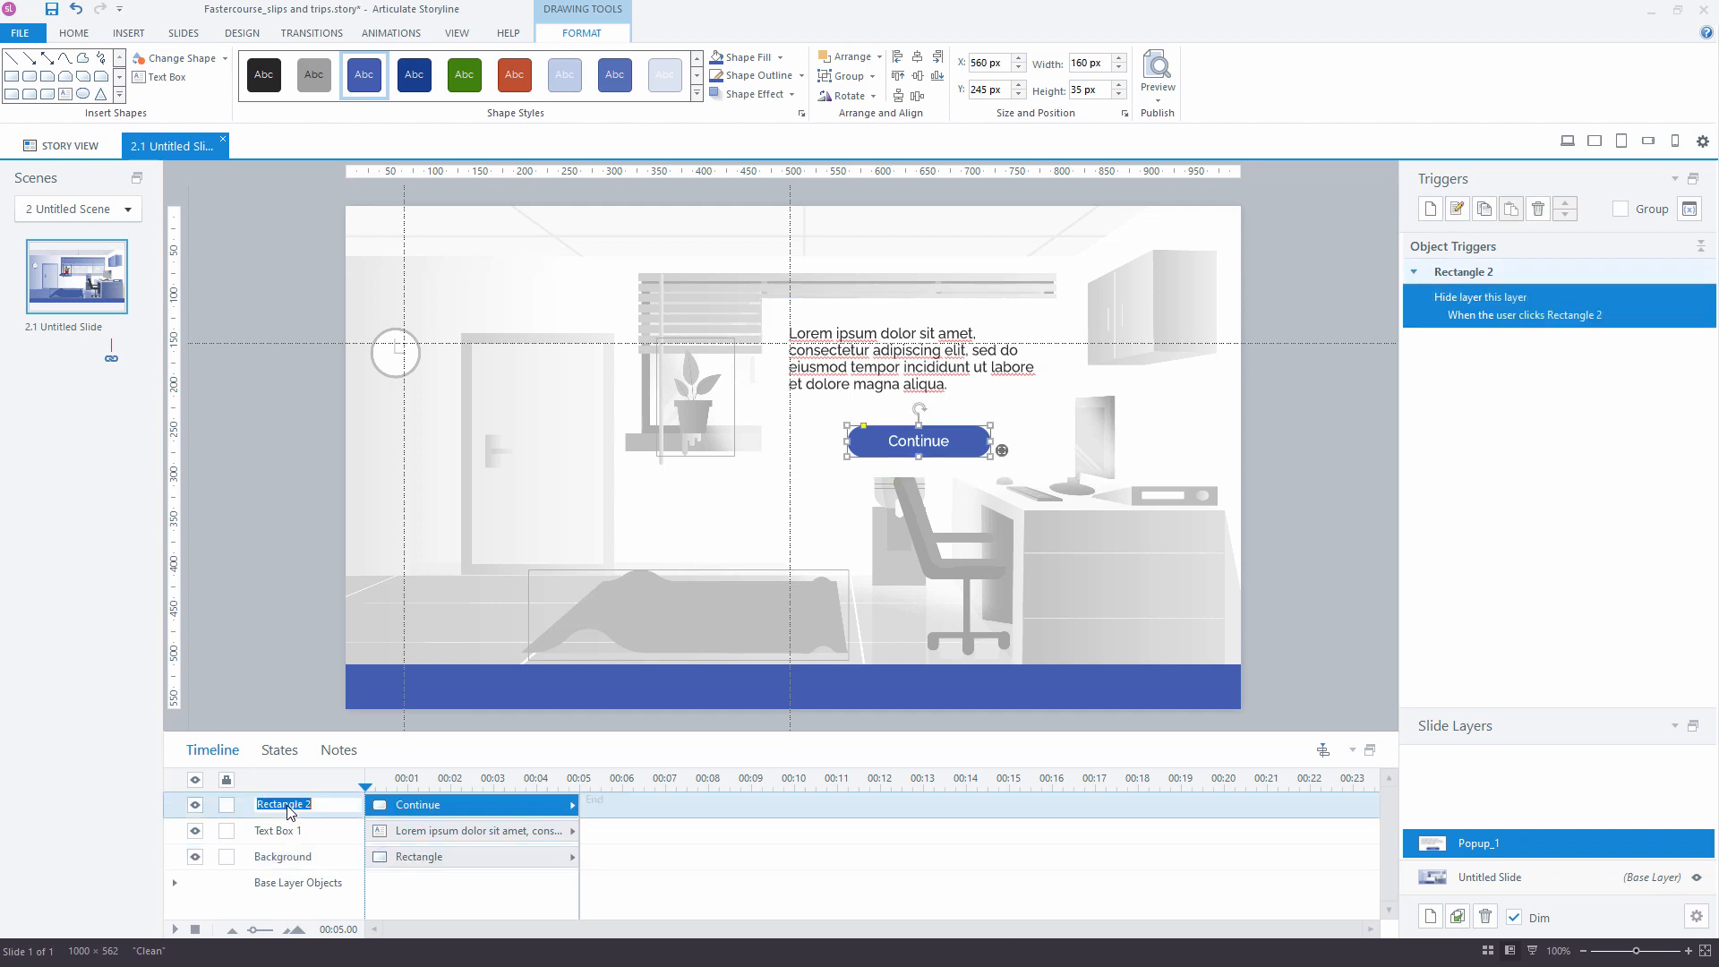
pyautogui.write('Continue_button')
pyautogui.press('Return')
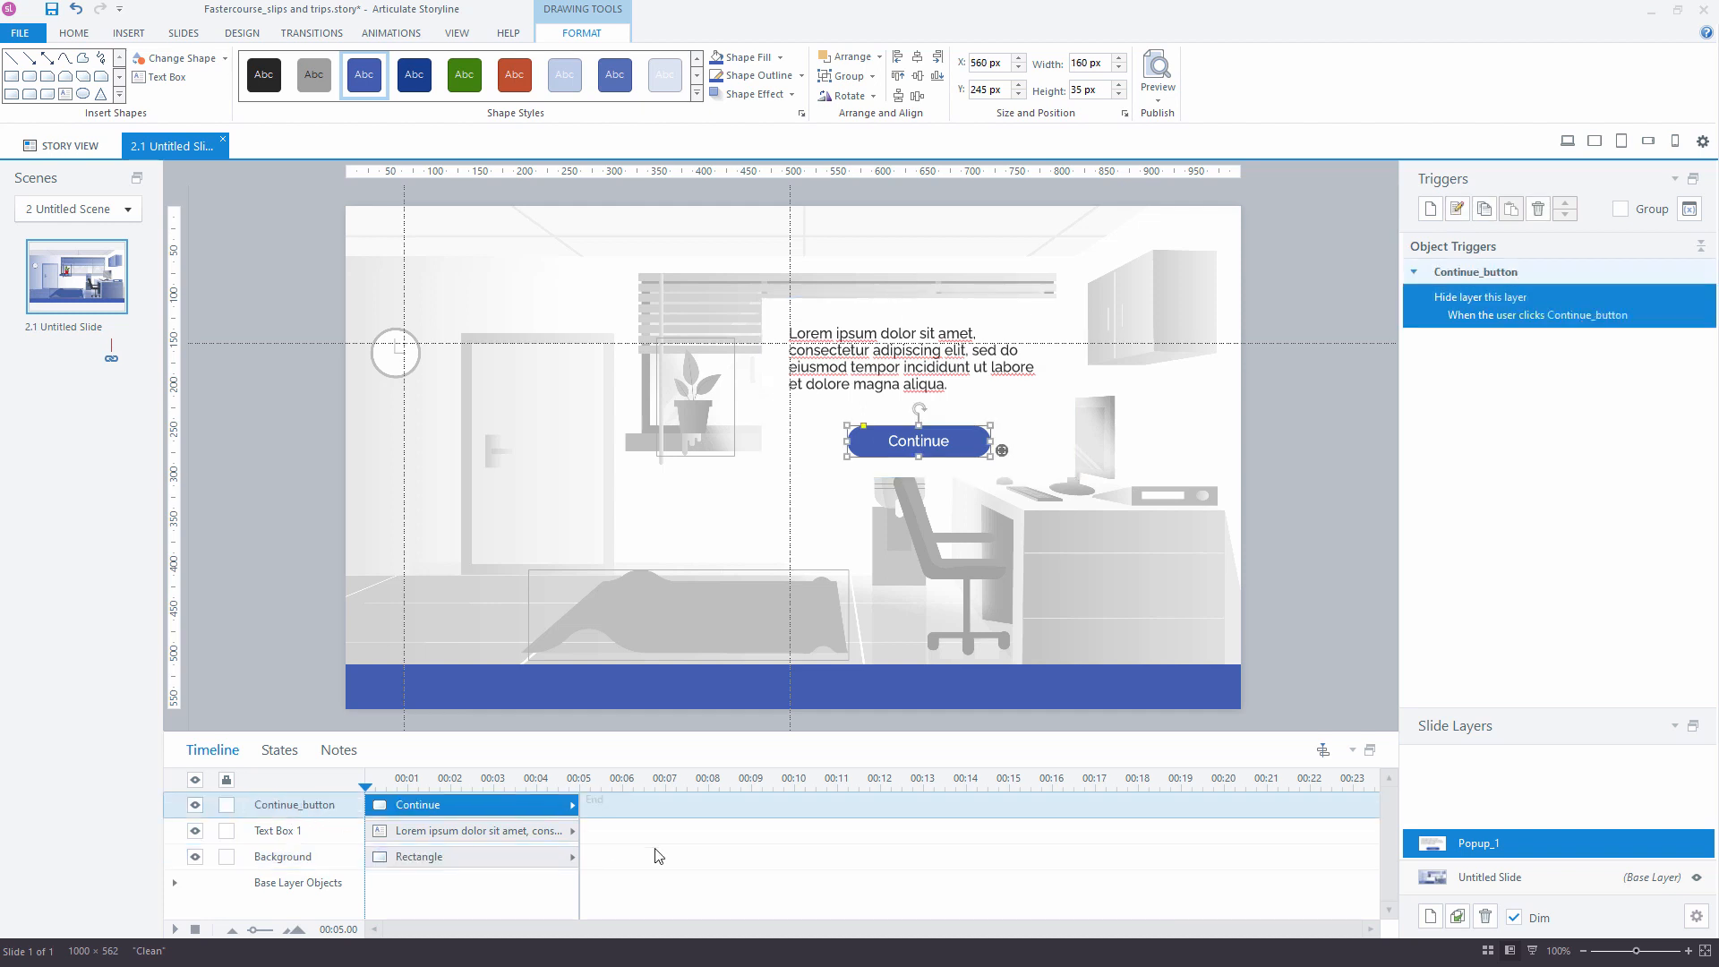
# Delete the default previous-slide and next-slide player triggers from the base layer
pyautogui.click(1508, 875)
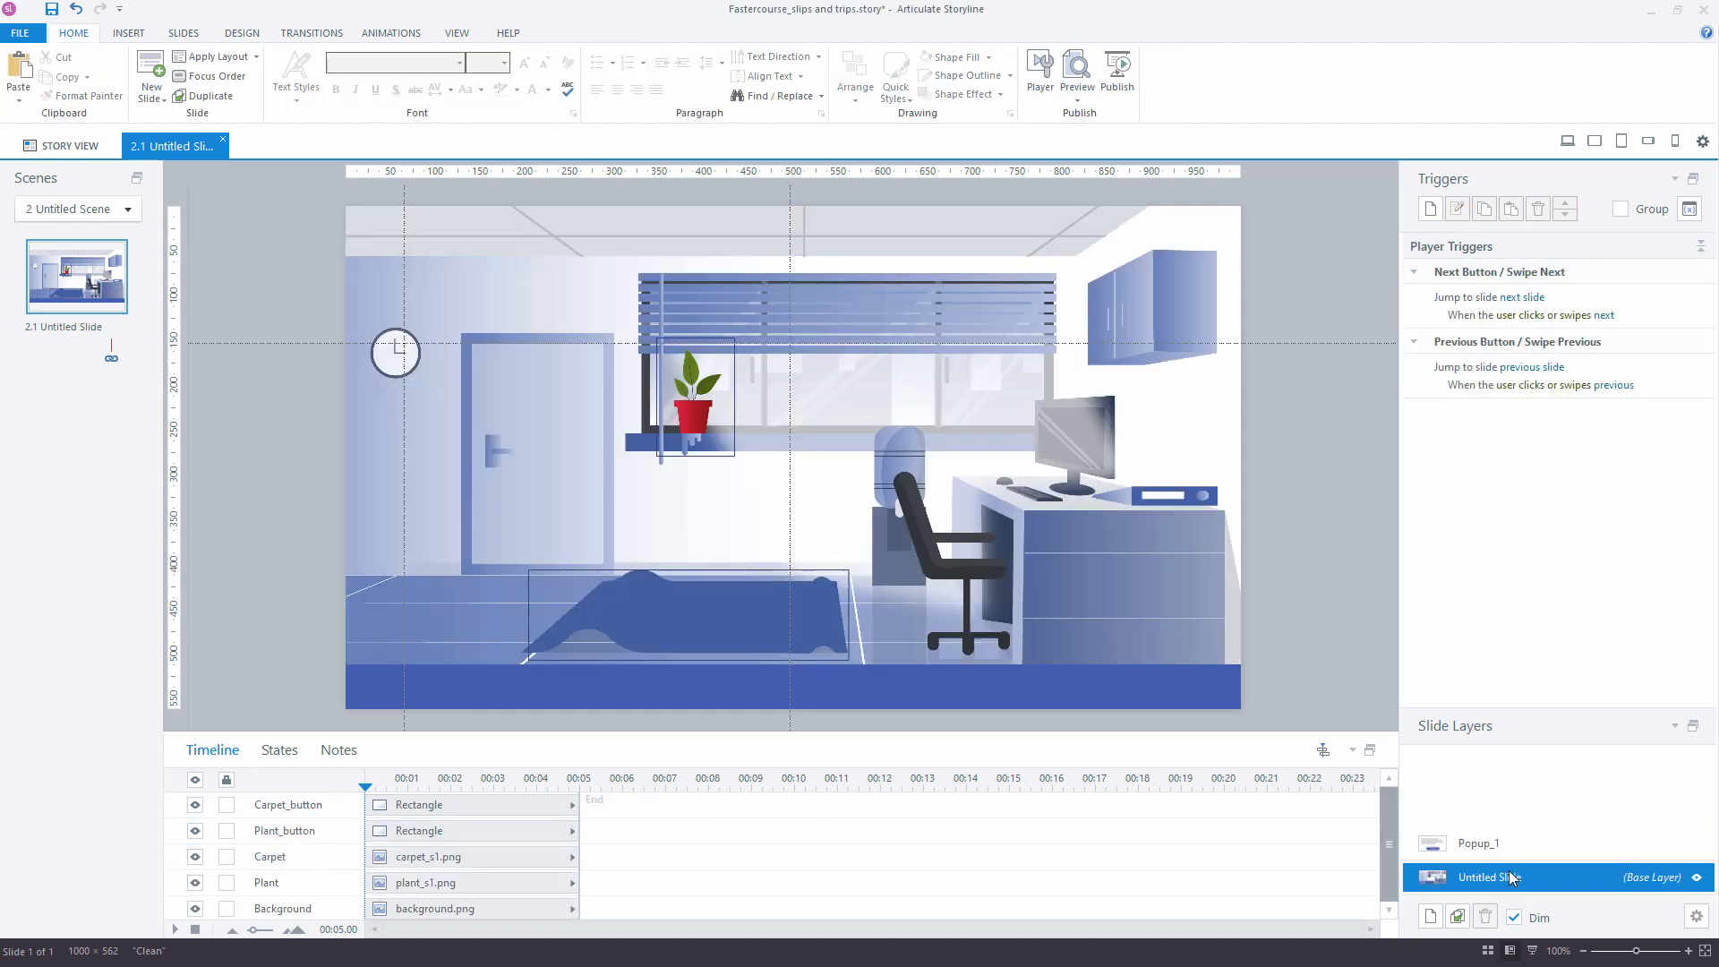
pyautogui.click(1677, 383)
pyautogui.press('Delete')
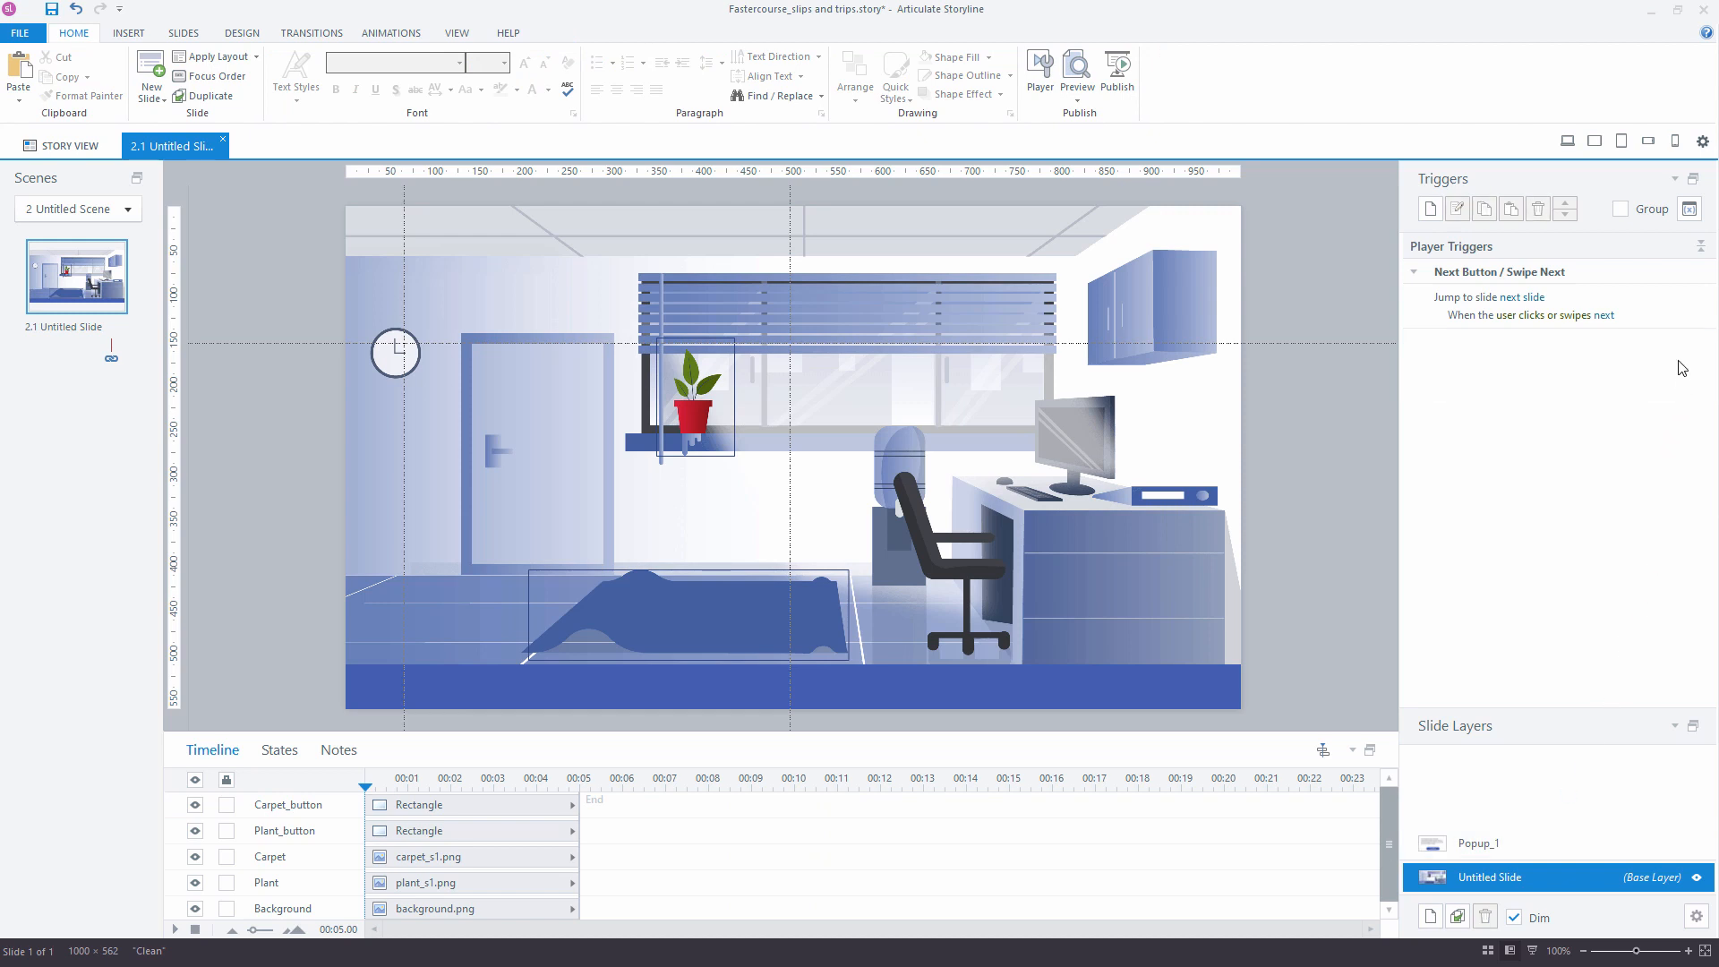
pyautogui.click(1682, 301)
pyautogui.press('Delete')
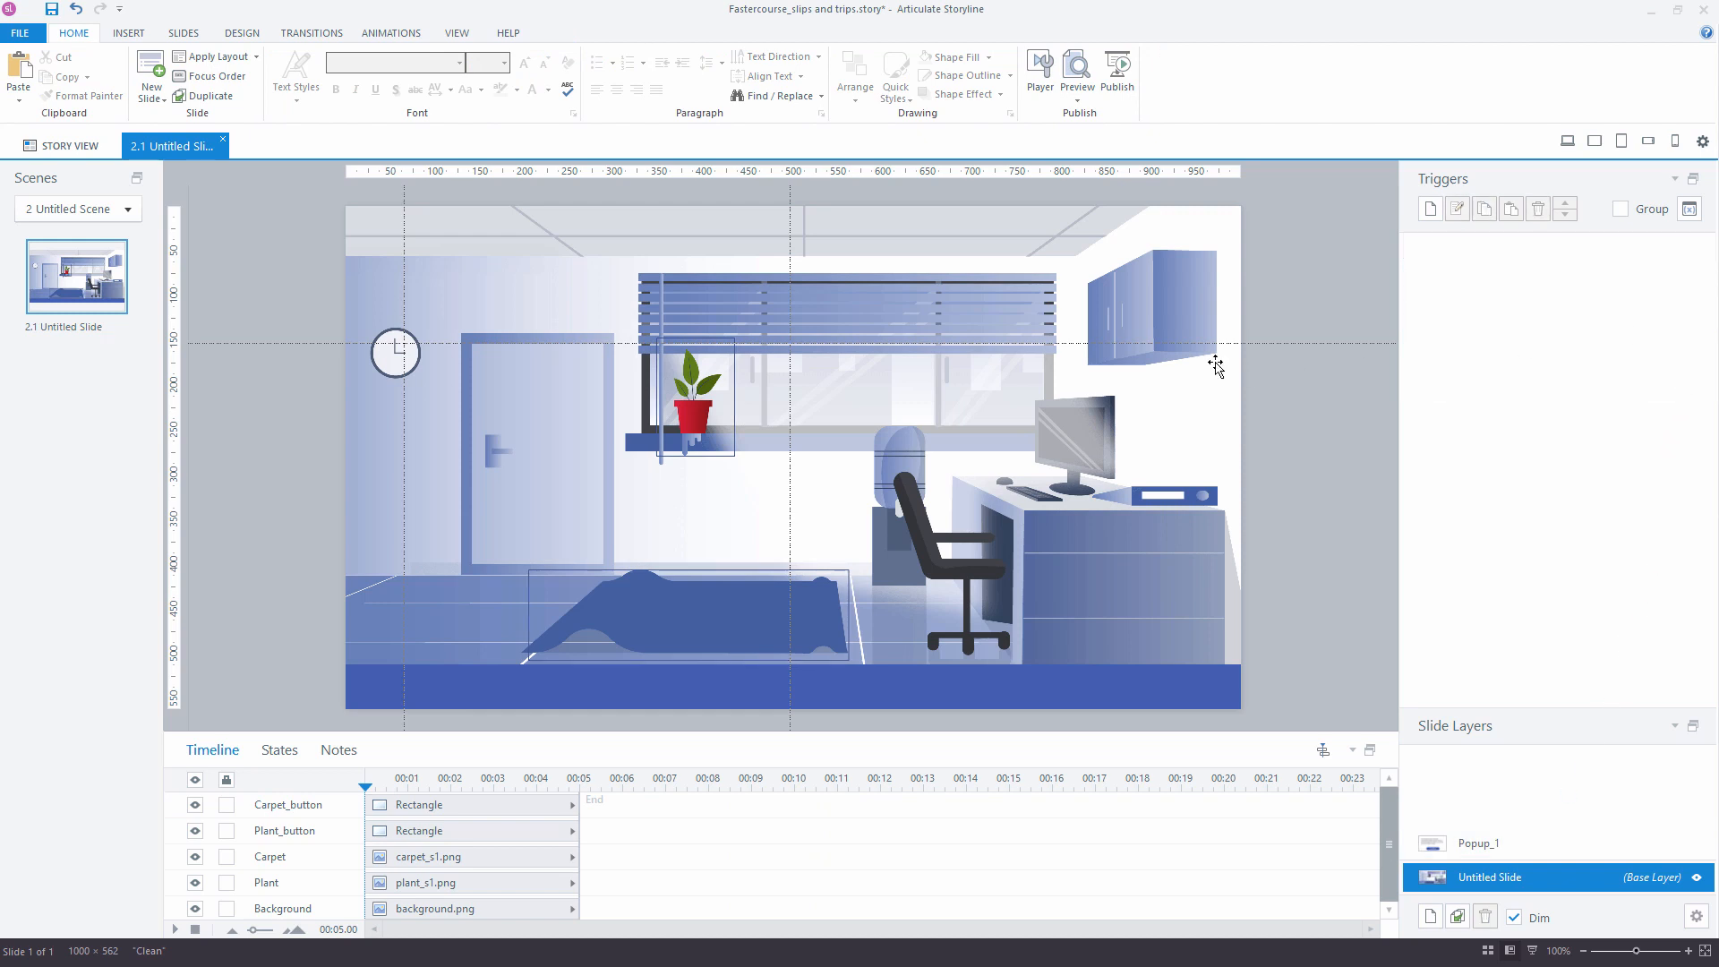
# Remove the outlines of the transparent Plant_button and Carpet_button rectangles on the base layer
pyautogui.click(711, 407)
pyautogui.click(756, 75)
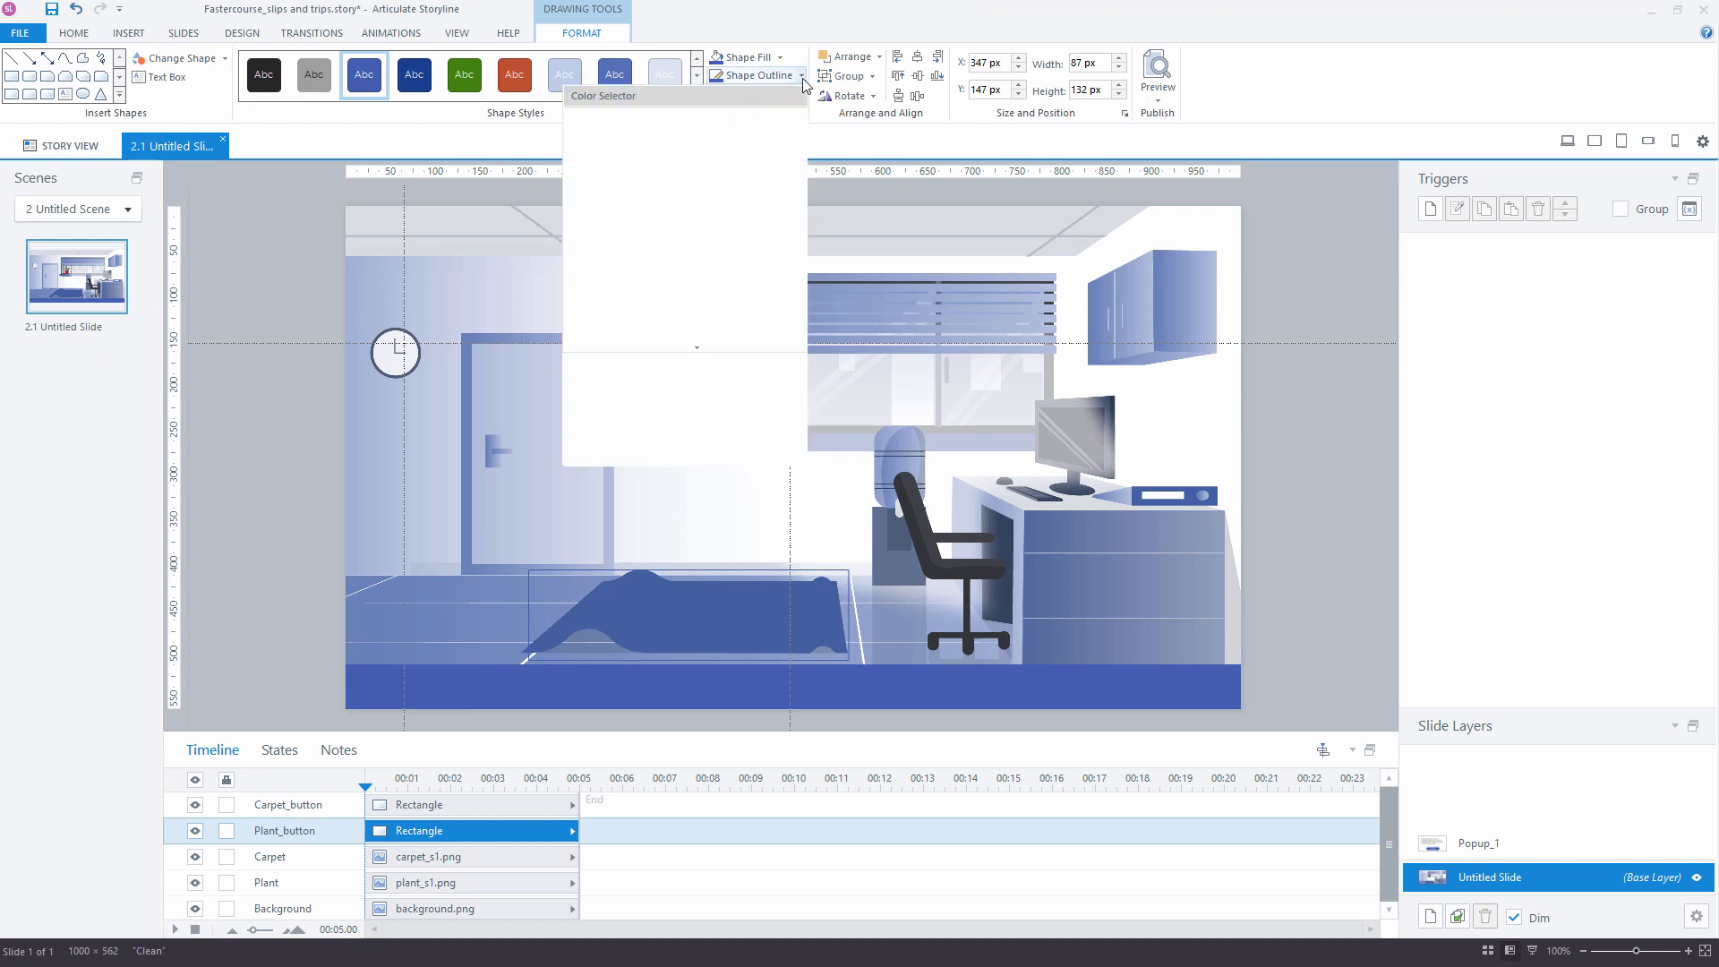
pyautogui.click(595, 412)
pyautogui.click(733, 589)
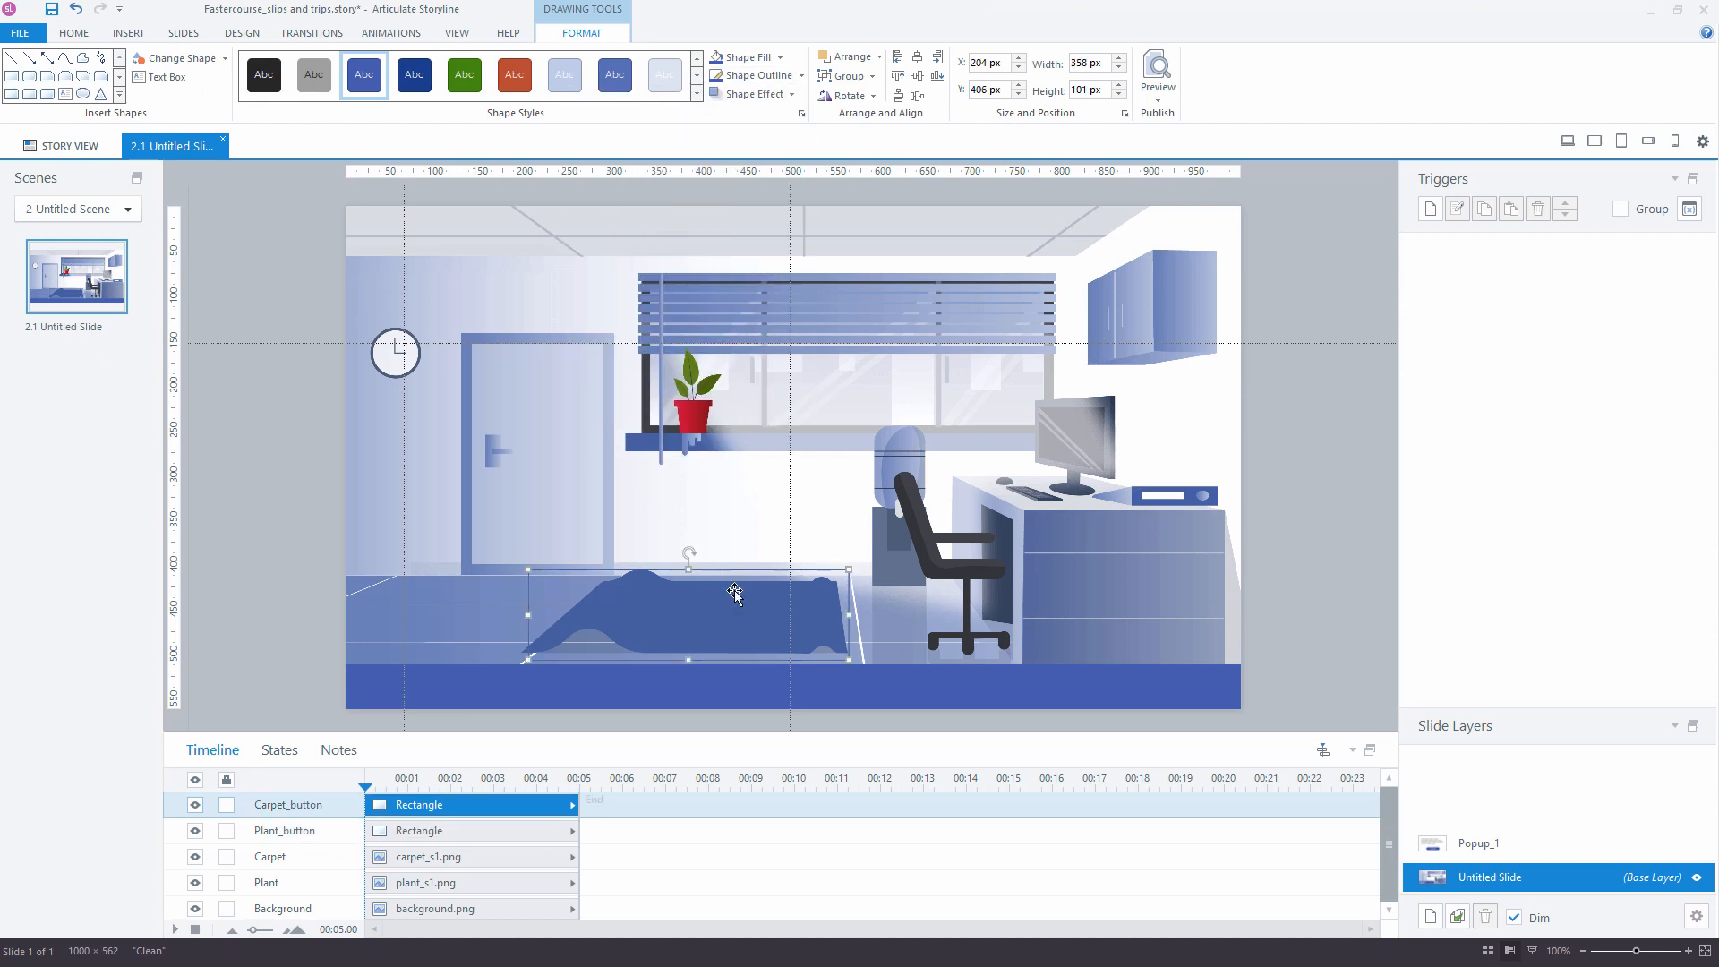
pyautogui.click(802, 76)
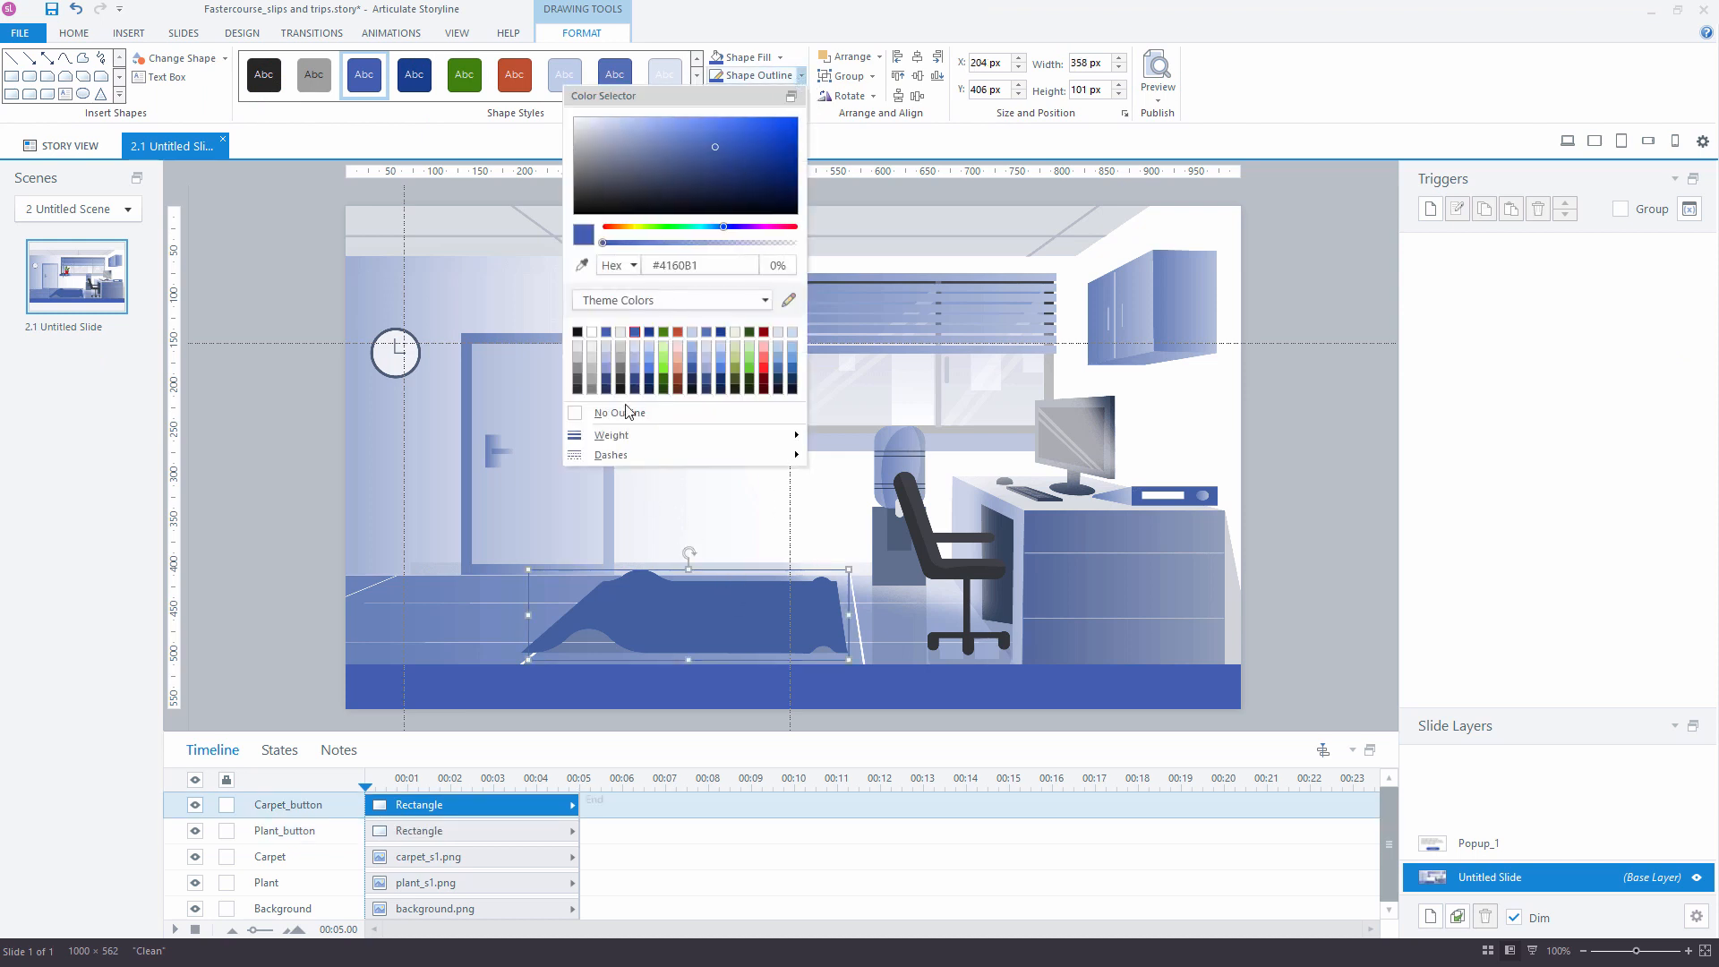
pyautogui.click(625, 414)
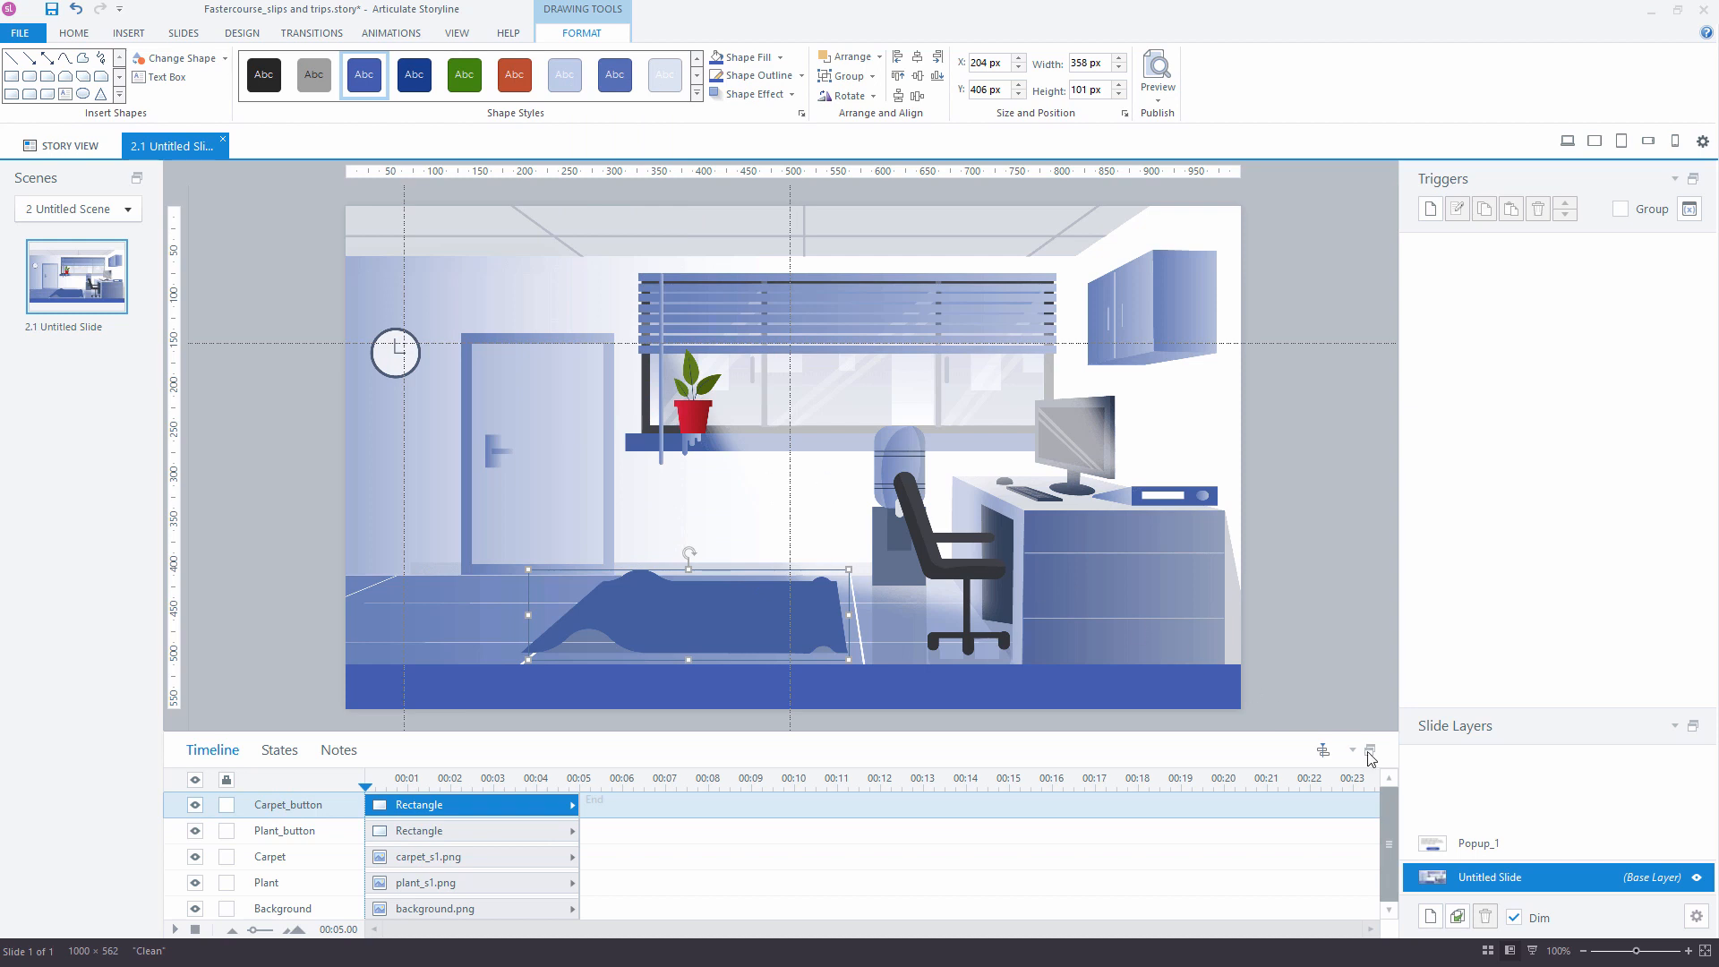
# Duplicate the Popup_1 layer as Popup_2 and move its rectangle, text and Continue button together to just above the carpet
pyautogui.click(1496, 844)
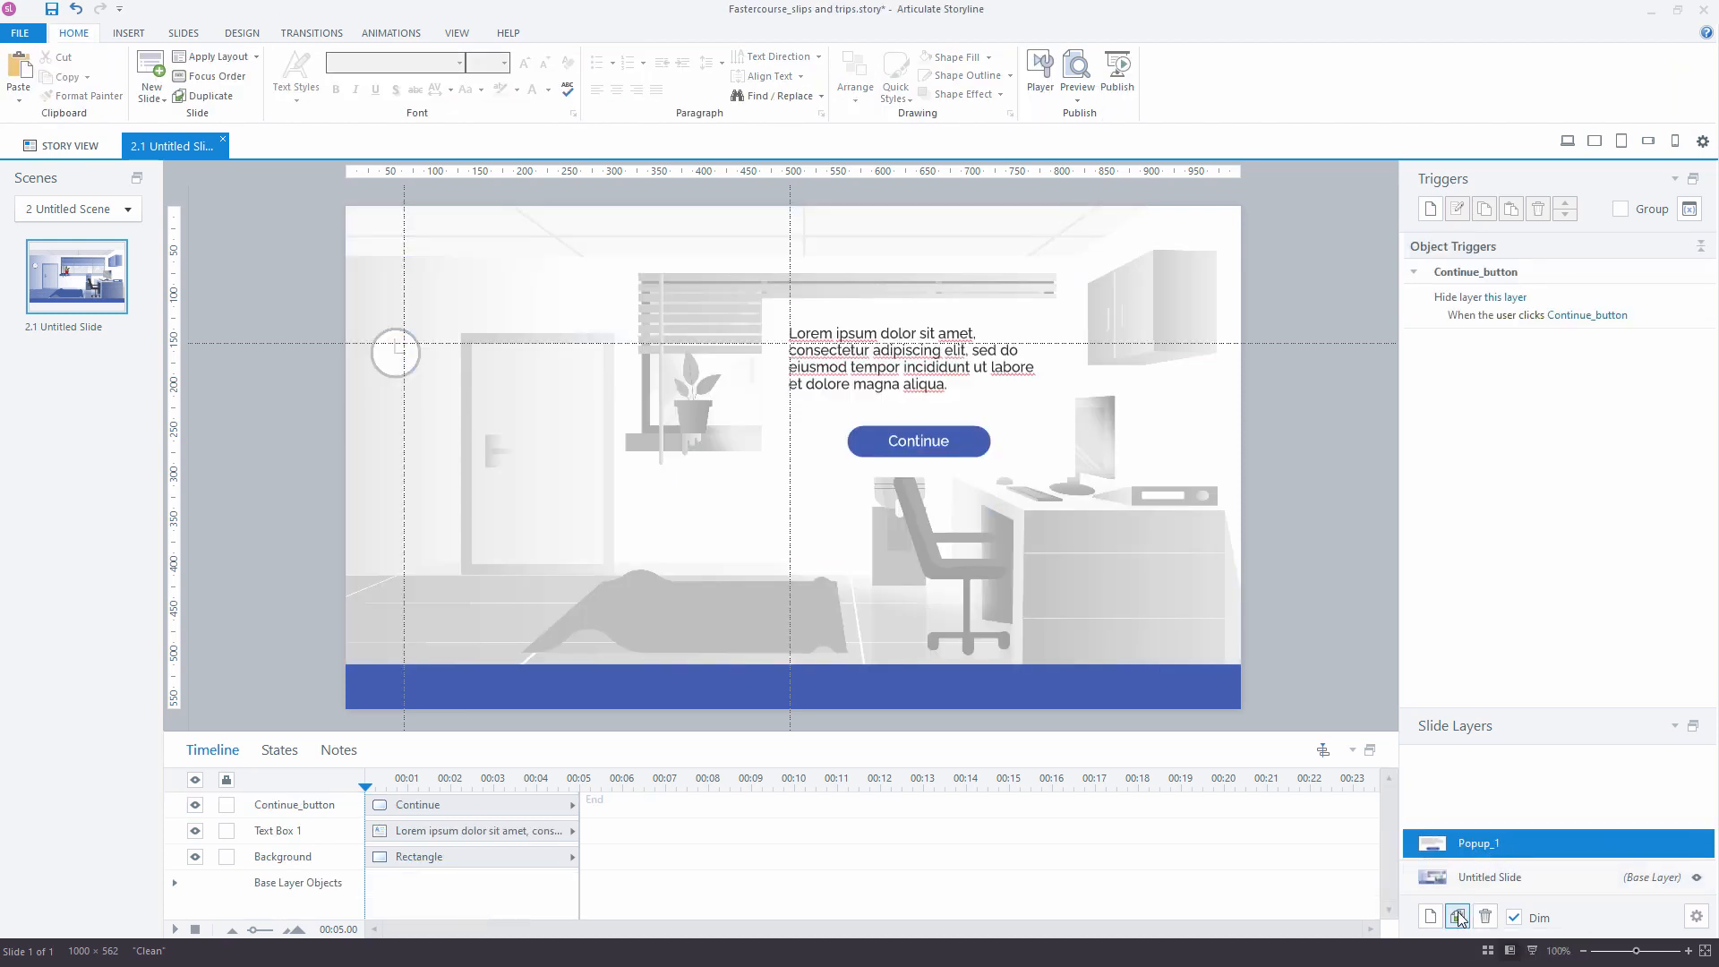
pyautogui.click(1458, 916)
pyautogui.doubleClick(1493, 815)
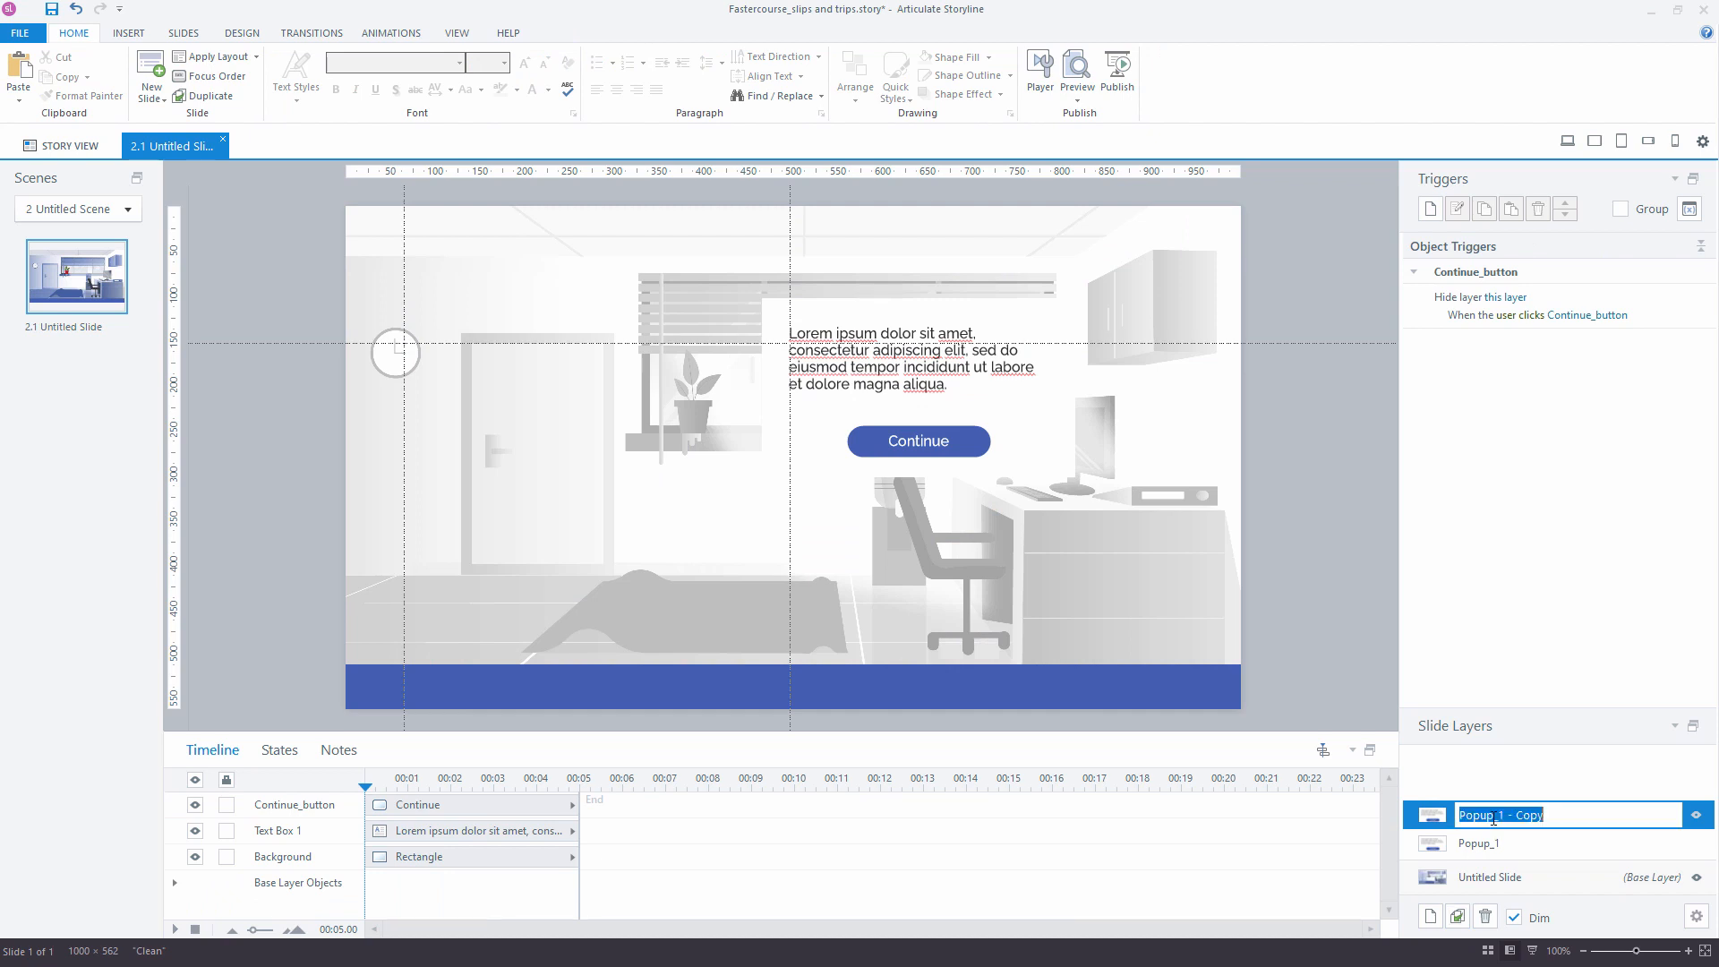
pyautogui.moveTo(1498, 816); pyautogui.dragTo(1567, 815)
pyautogui.write('2')
pyautogui.press('Return')
pyautogui.moveTo(1290, 586); pyautogui.dragTo(707, 276)
pyautogui.moveTo(795, 445); pyautogui.dragTo(609, 548)
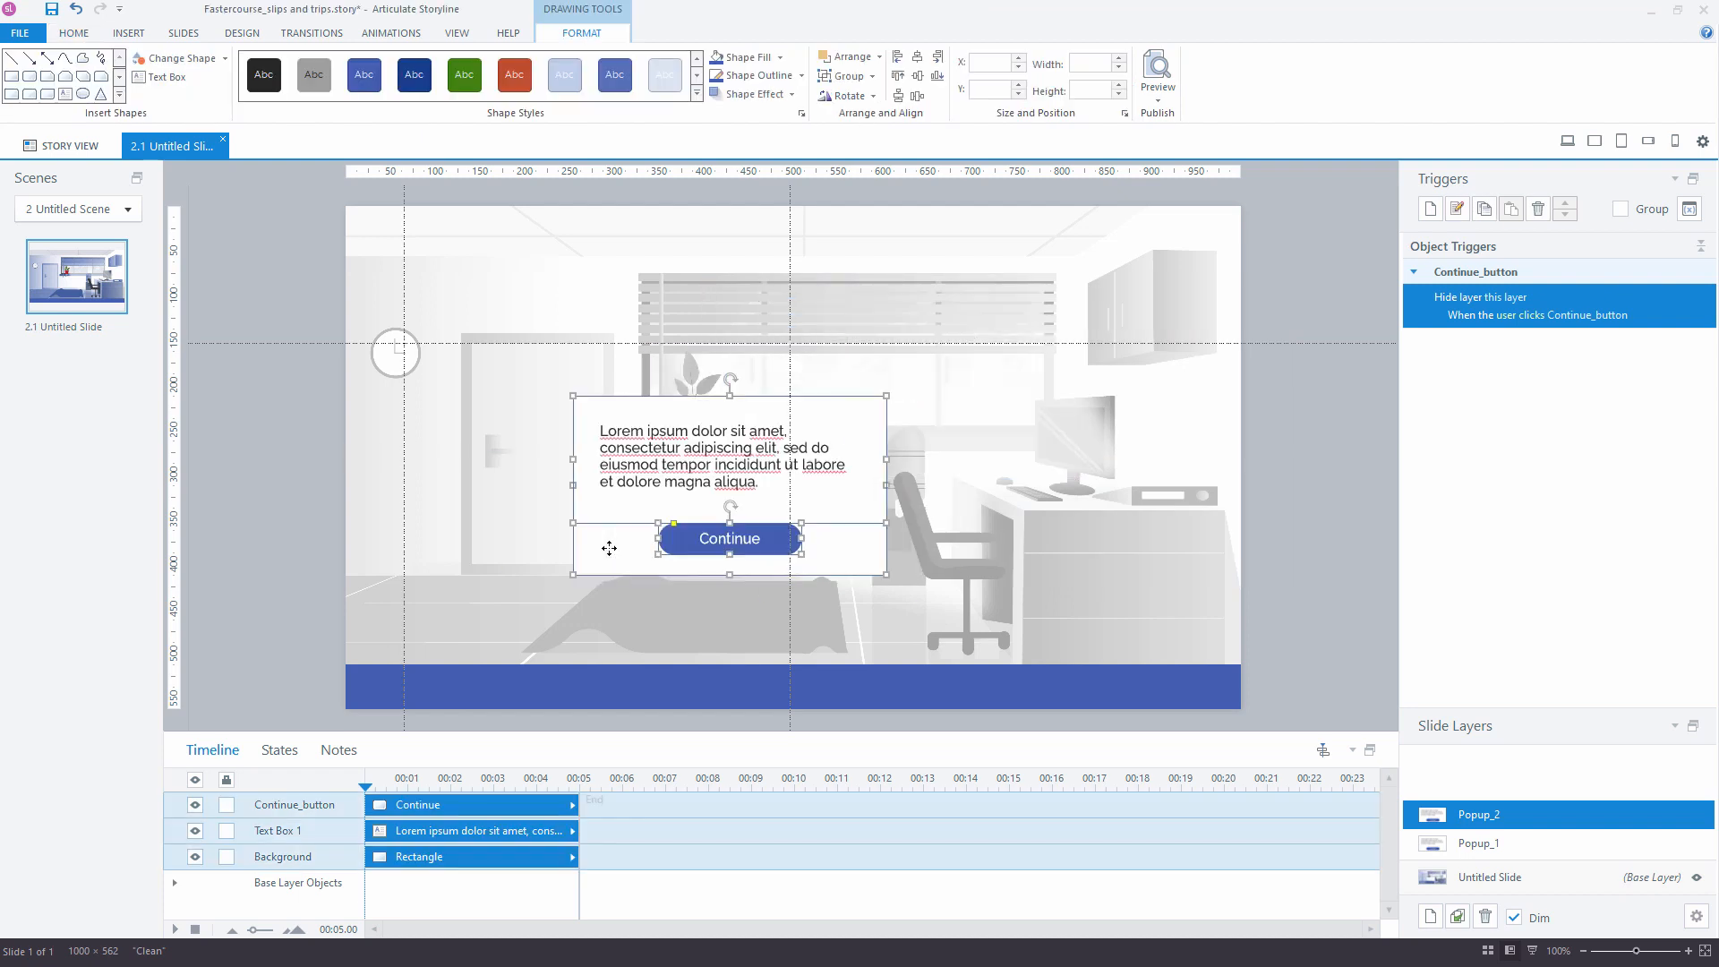
# Add a trigger on the base layer that sets Plant_button's state to Hidden when the user clicks Plant_button
pyautogui.click(1539, 877)
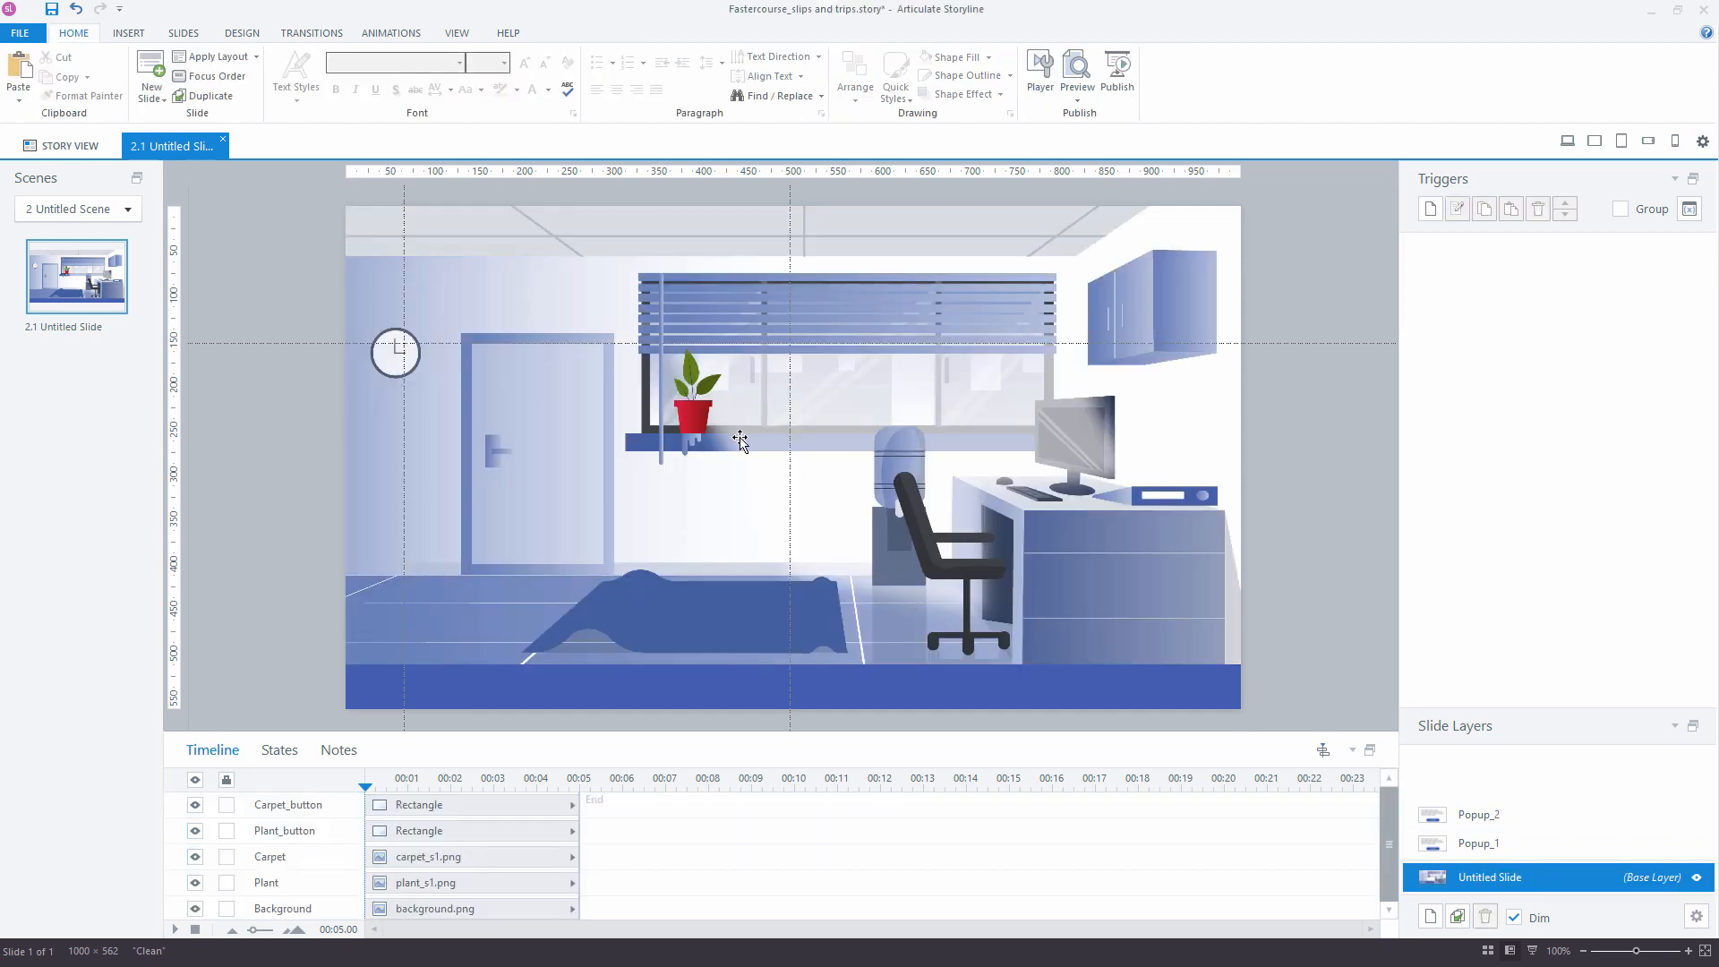
pyautogui.click(685, 408)
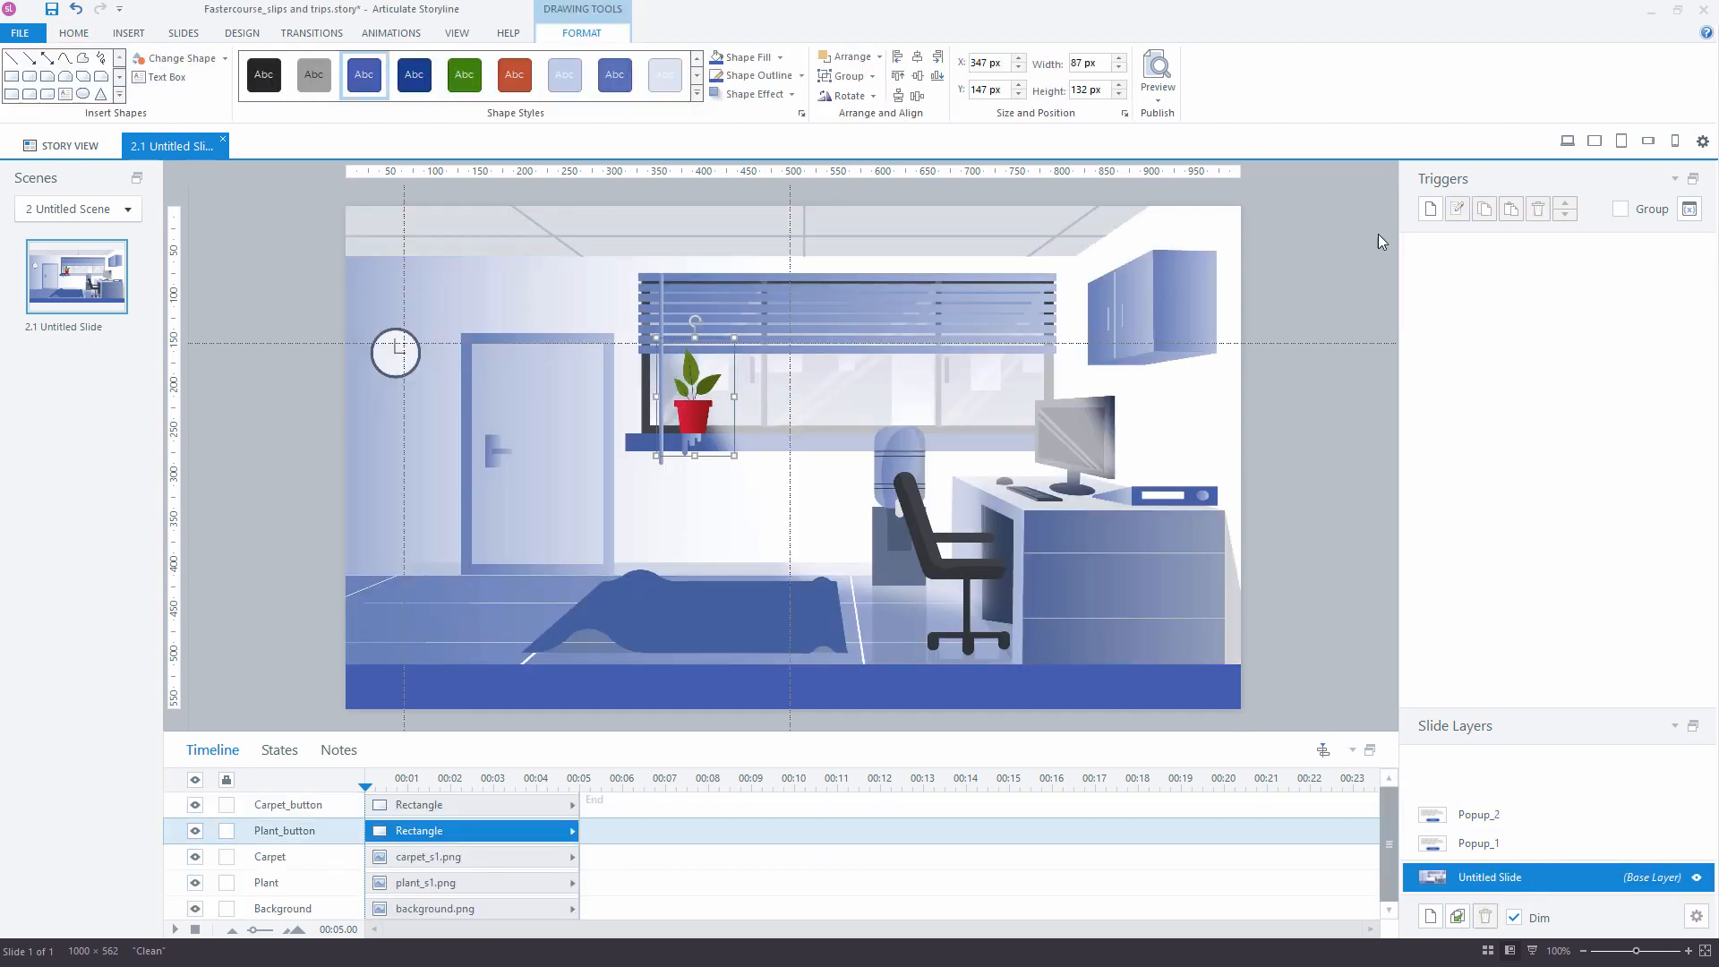
pyautogui.click(1429, 209)
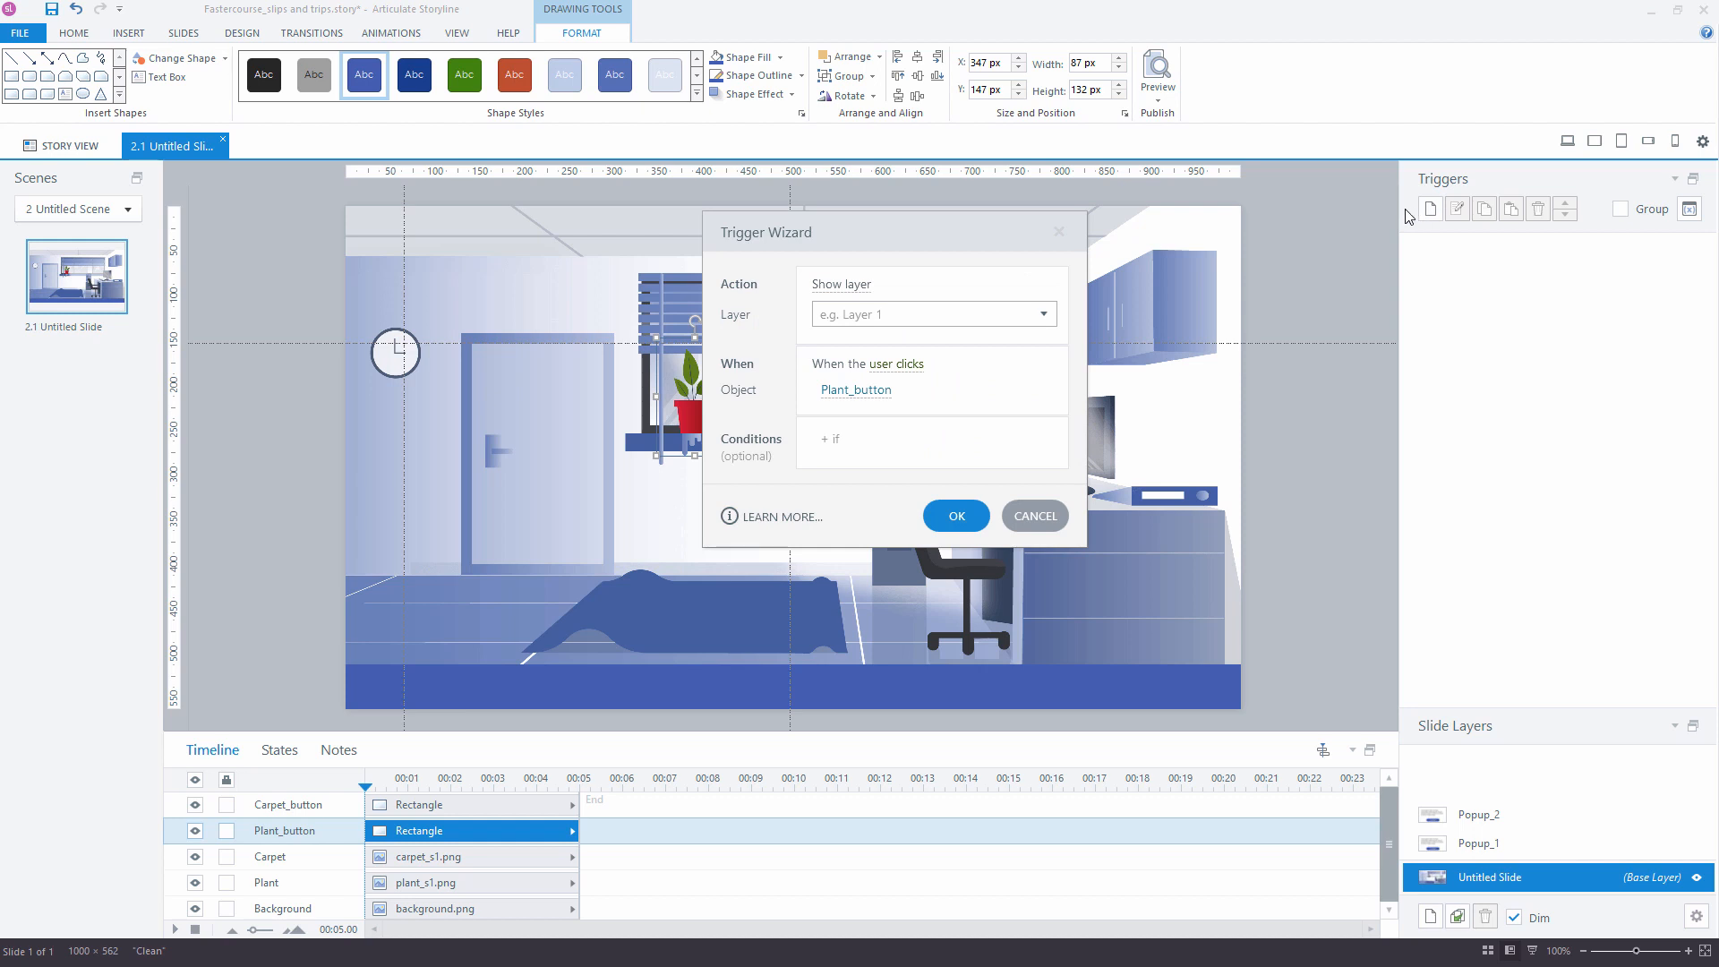
pyautogui.click(855, 293)
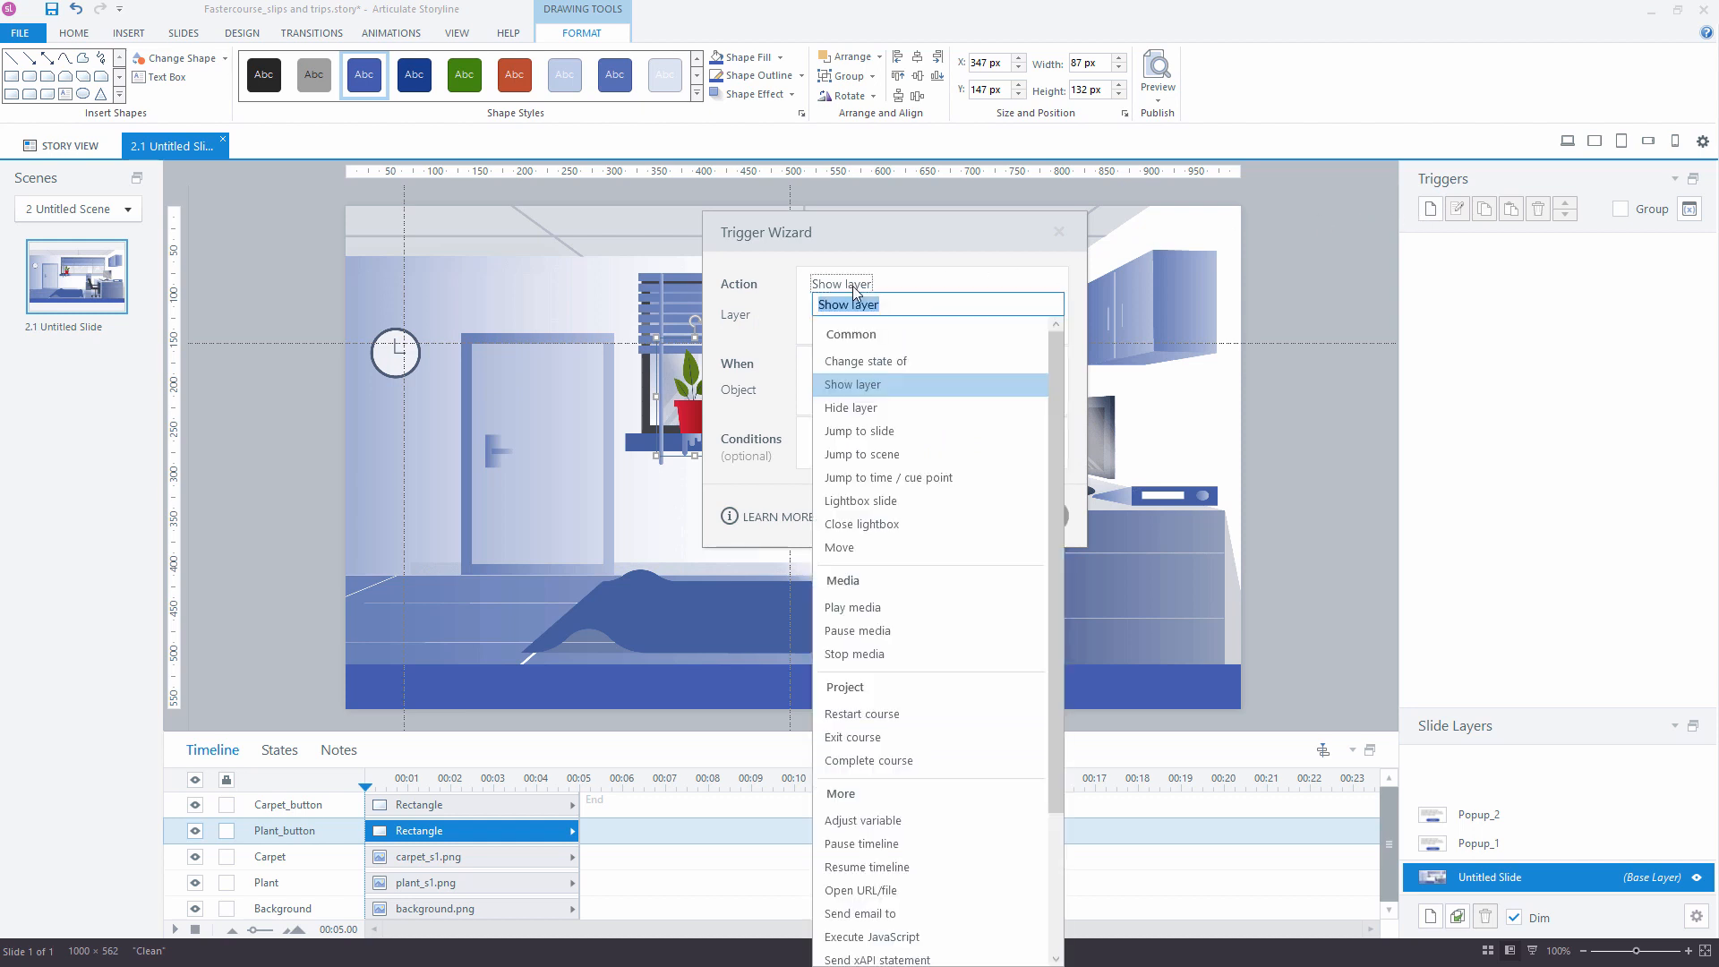
pyautogui.click(897, 365)
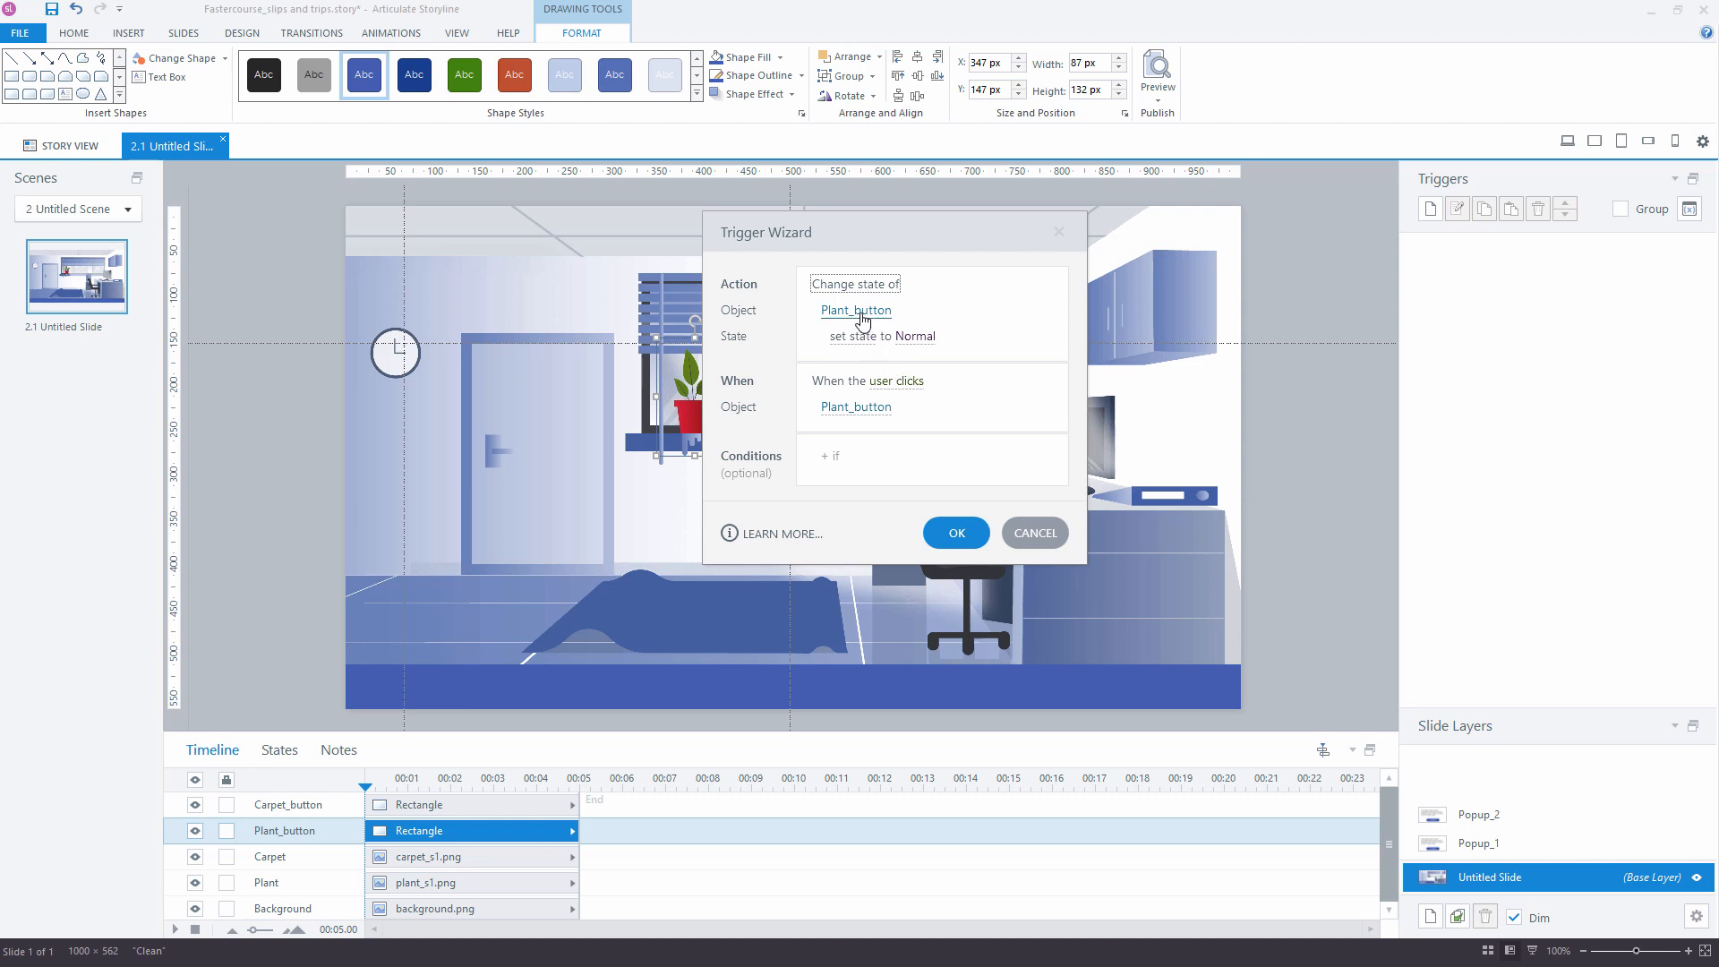
pyautogui.click(909, 338)
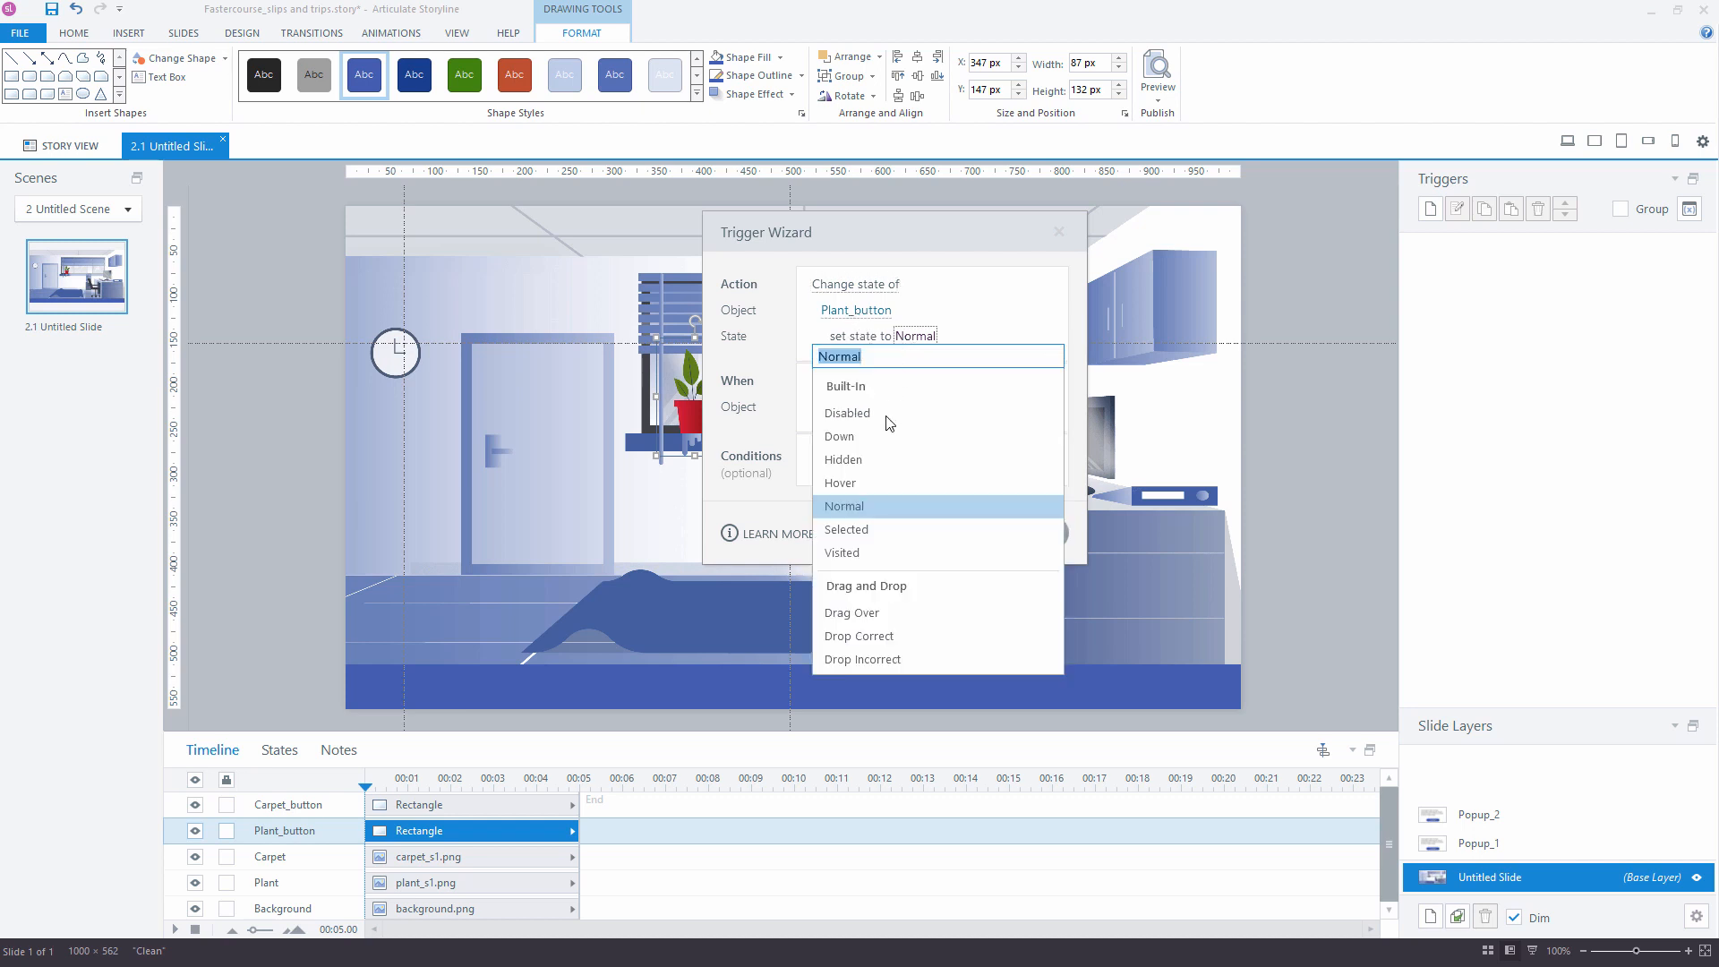
pyautogui.click(864, 455)
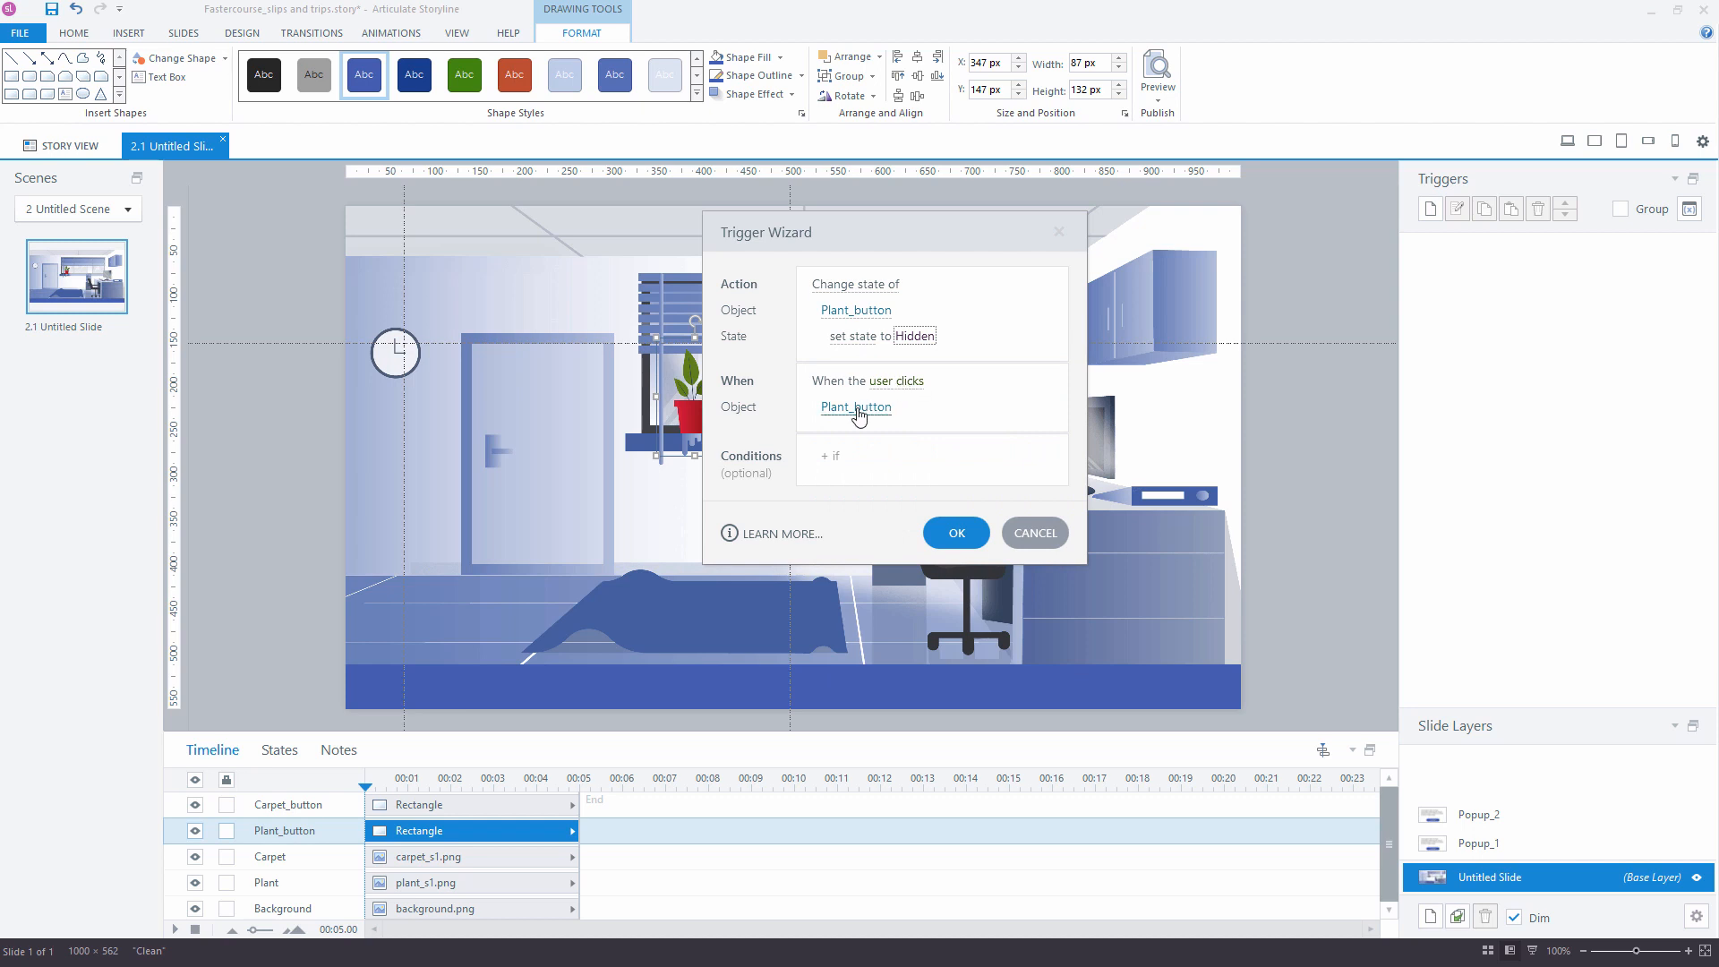
pyautogui.click(957, 534)
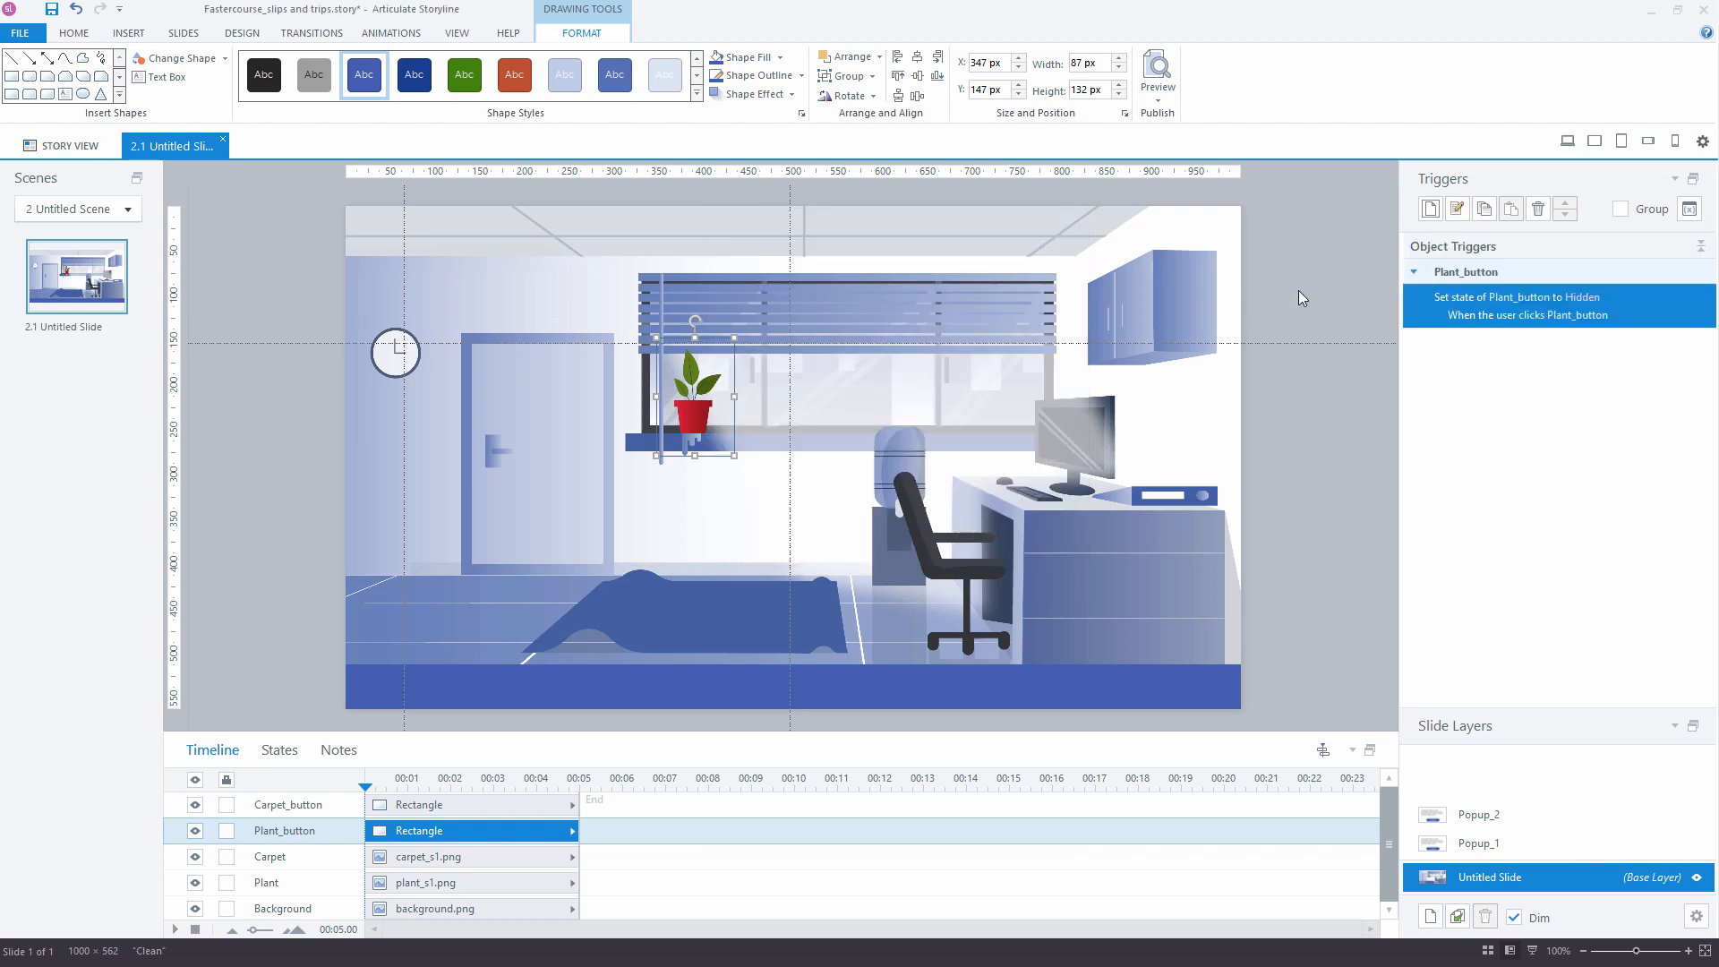
# Add a second trigger that changes the Plant picture's state to fixed when the user clicks Plant_button
pyautogui.click(1431, 211)
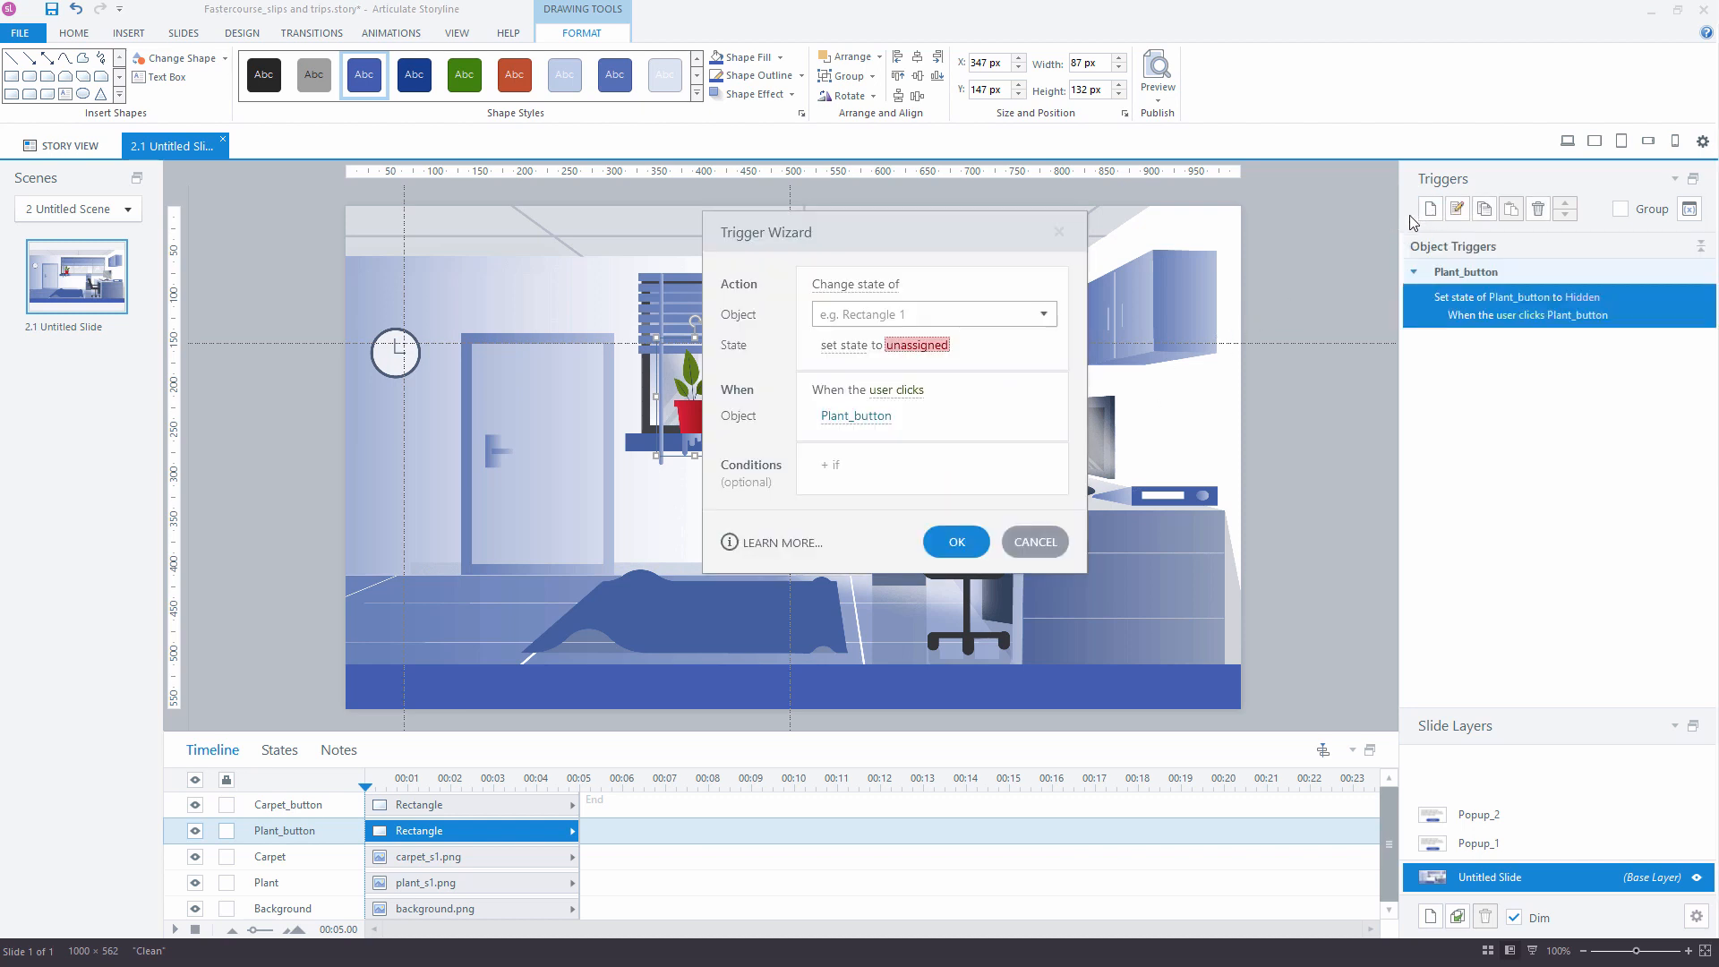
pyautogui.click(1044, 315)
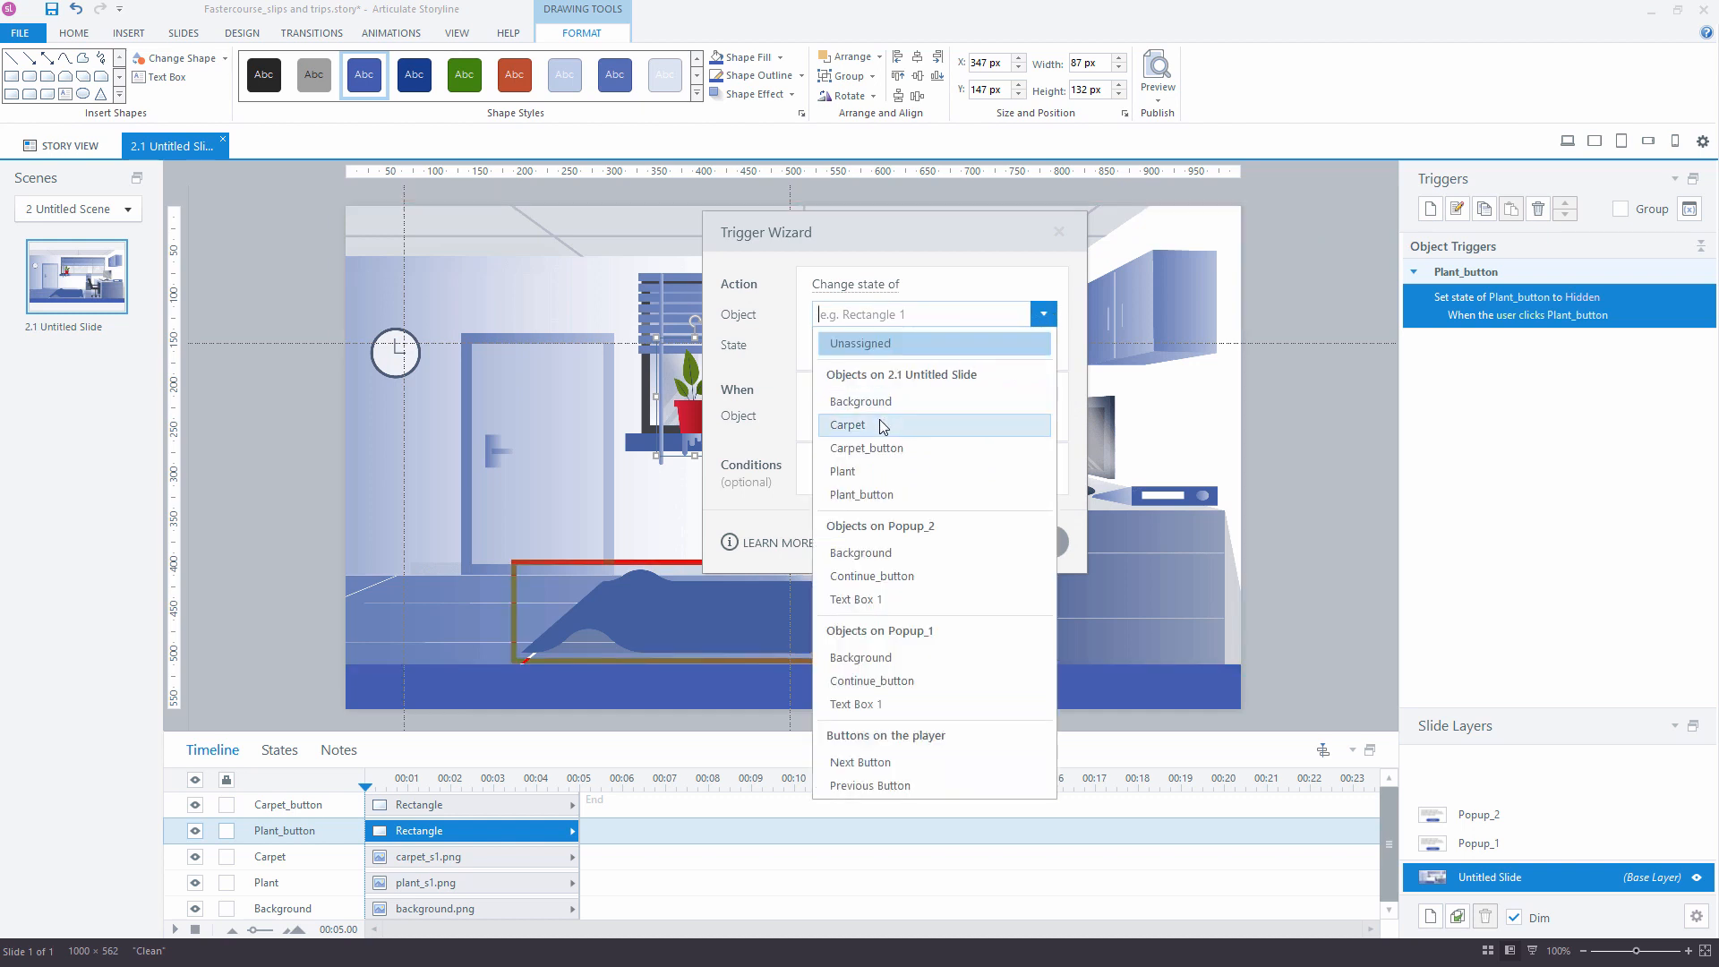
pyautogui.click(856, 469)
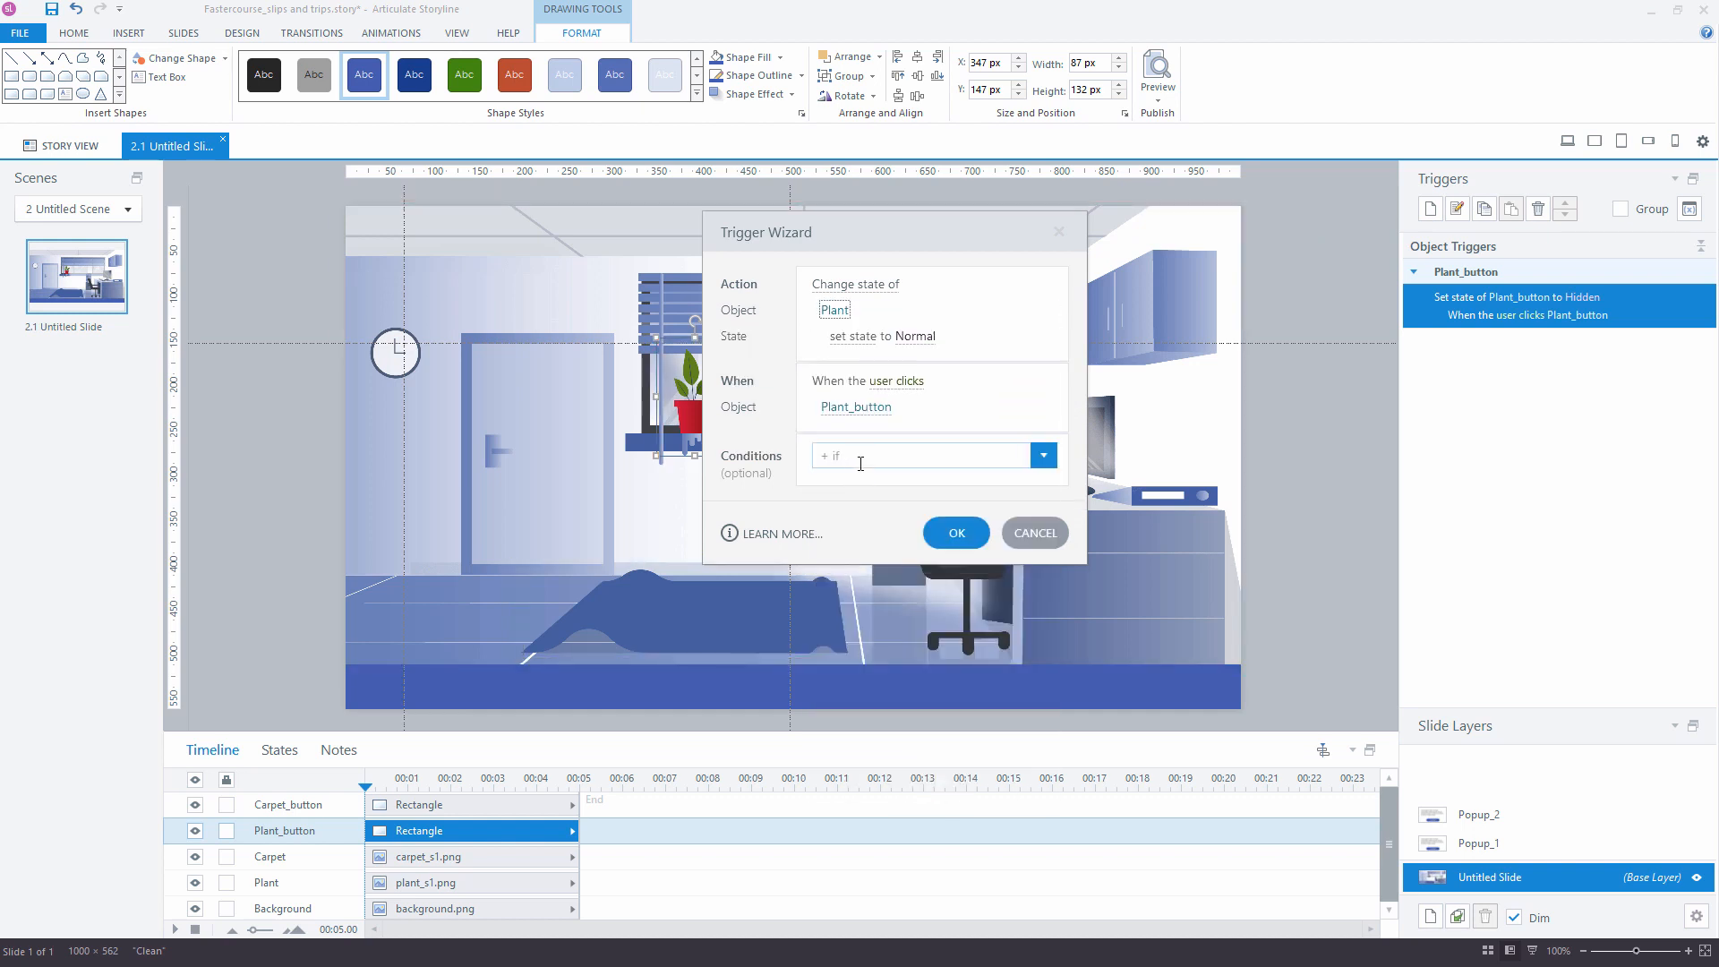
pyautogui.click(915, 337)
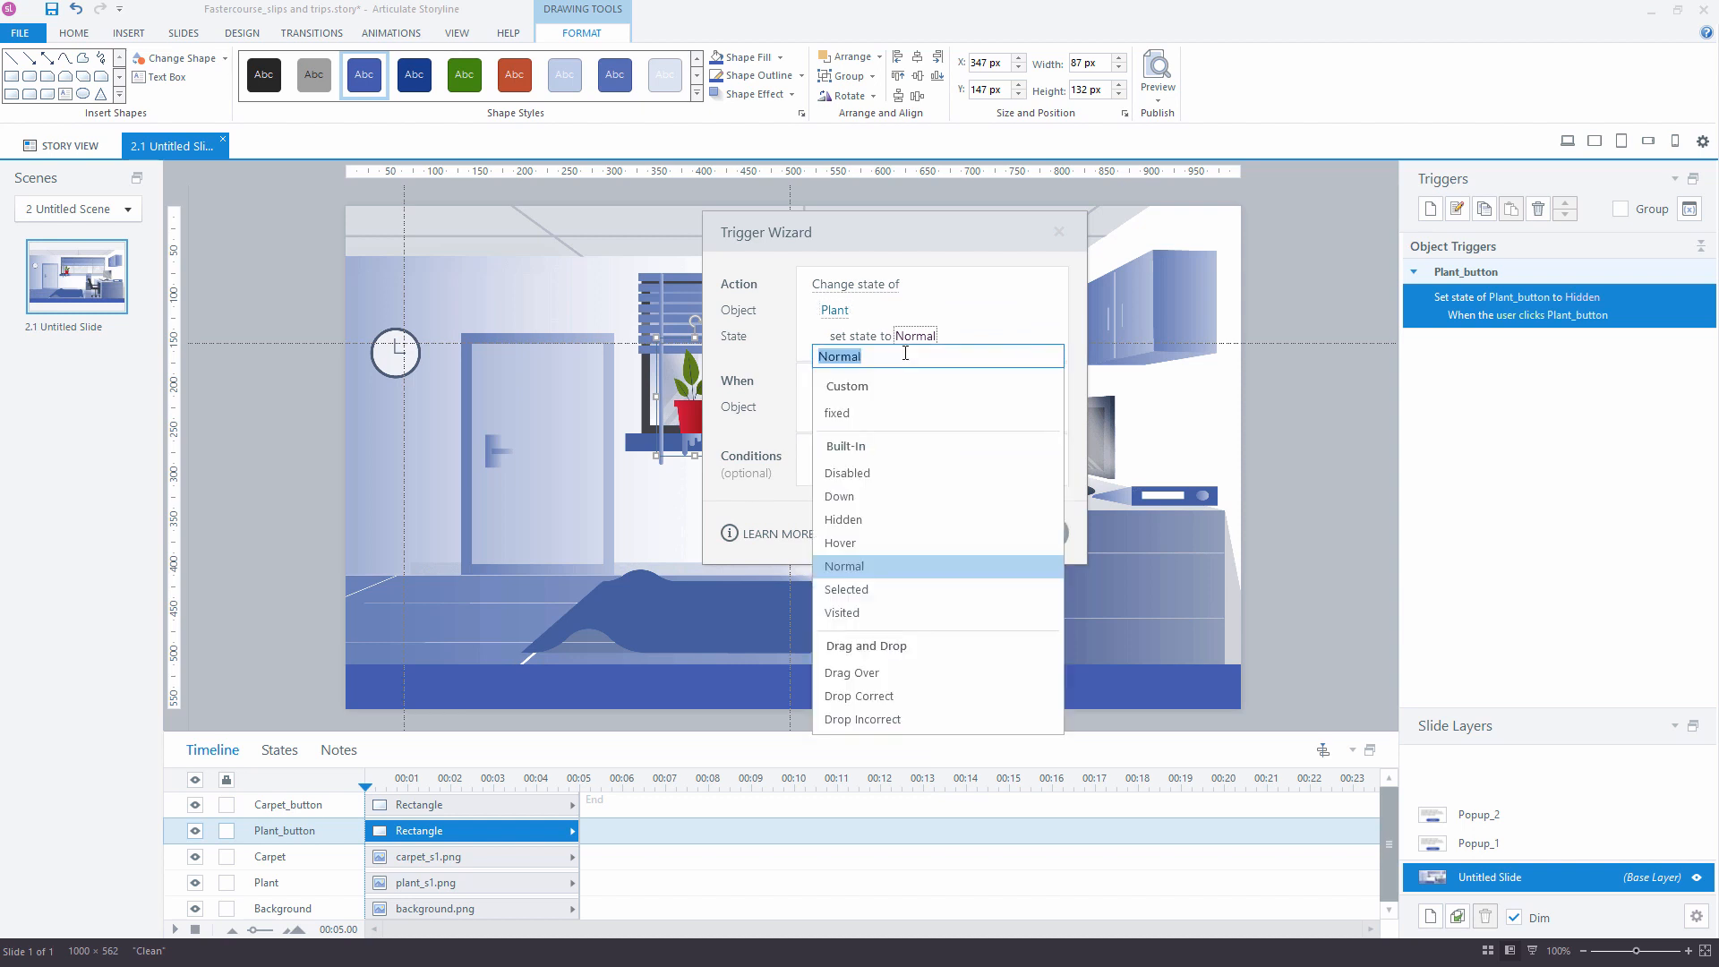
pyautogui.click(849, 412)
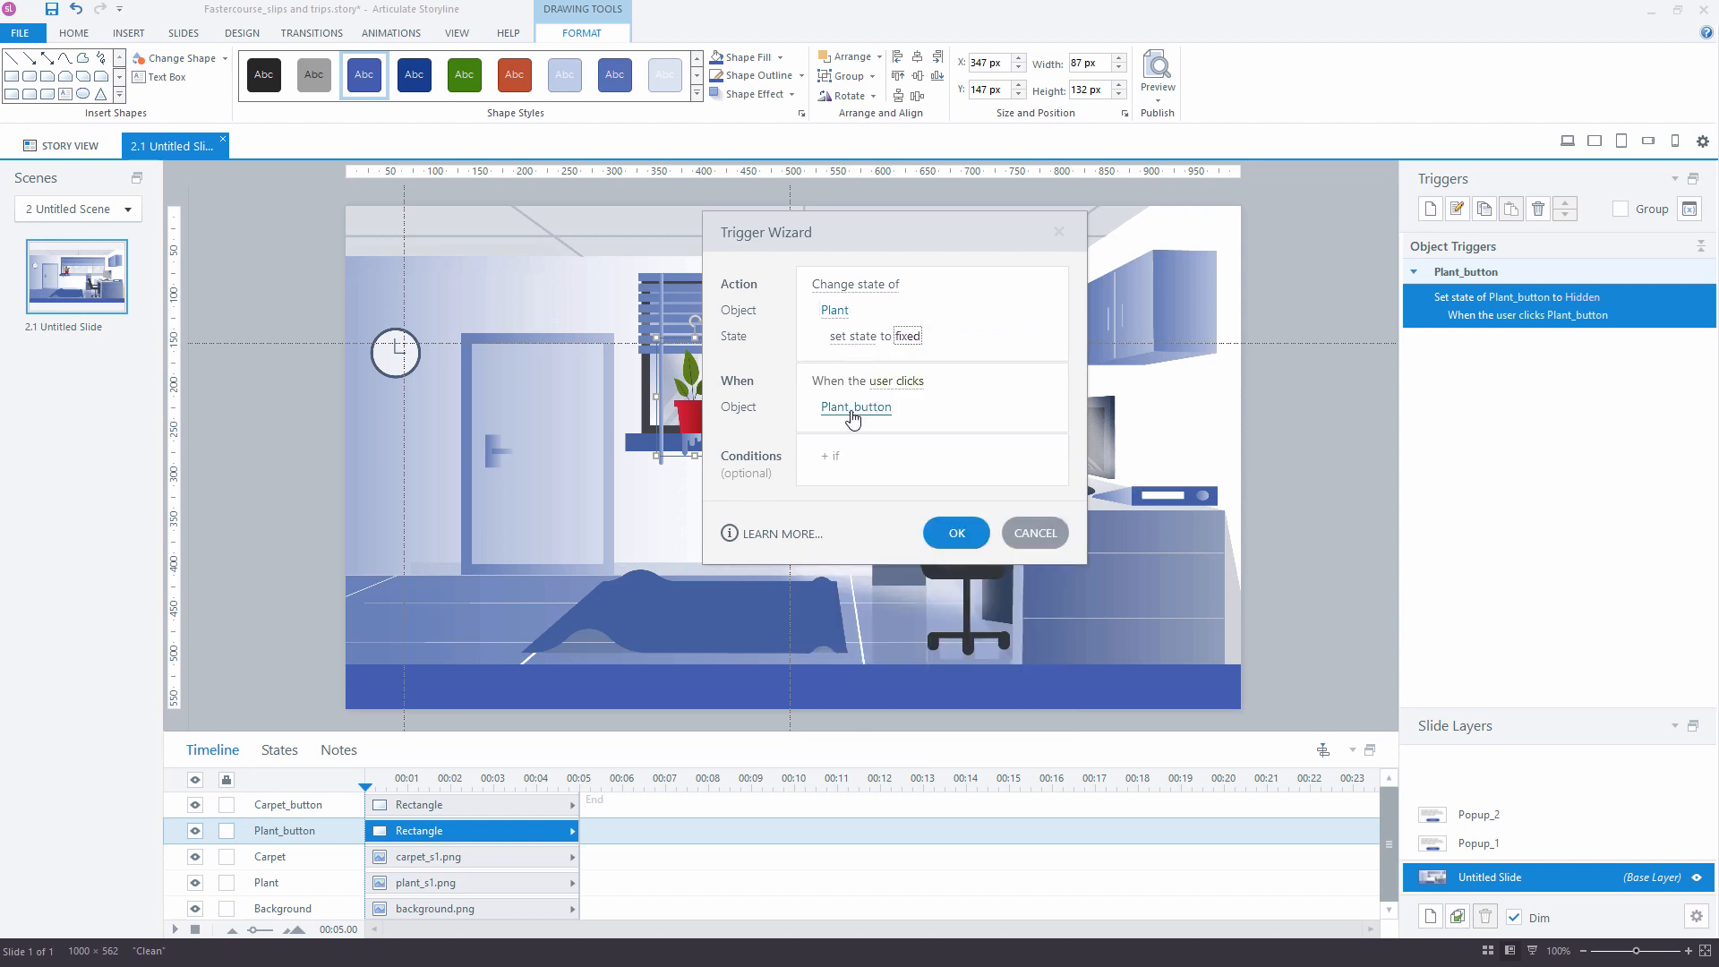
pyautogui.click(951, 525)
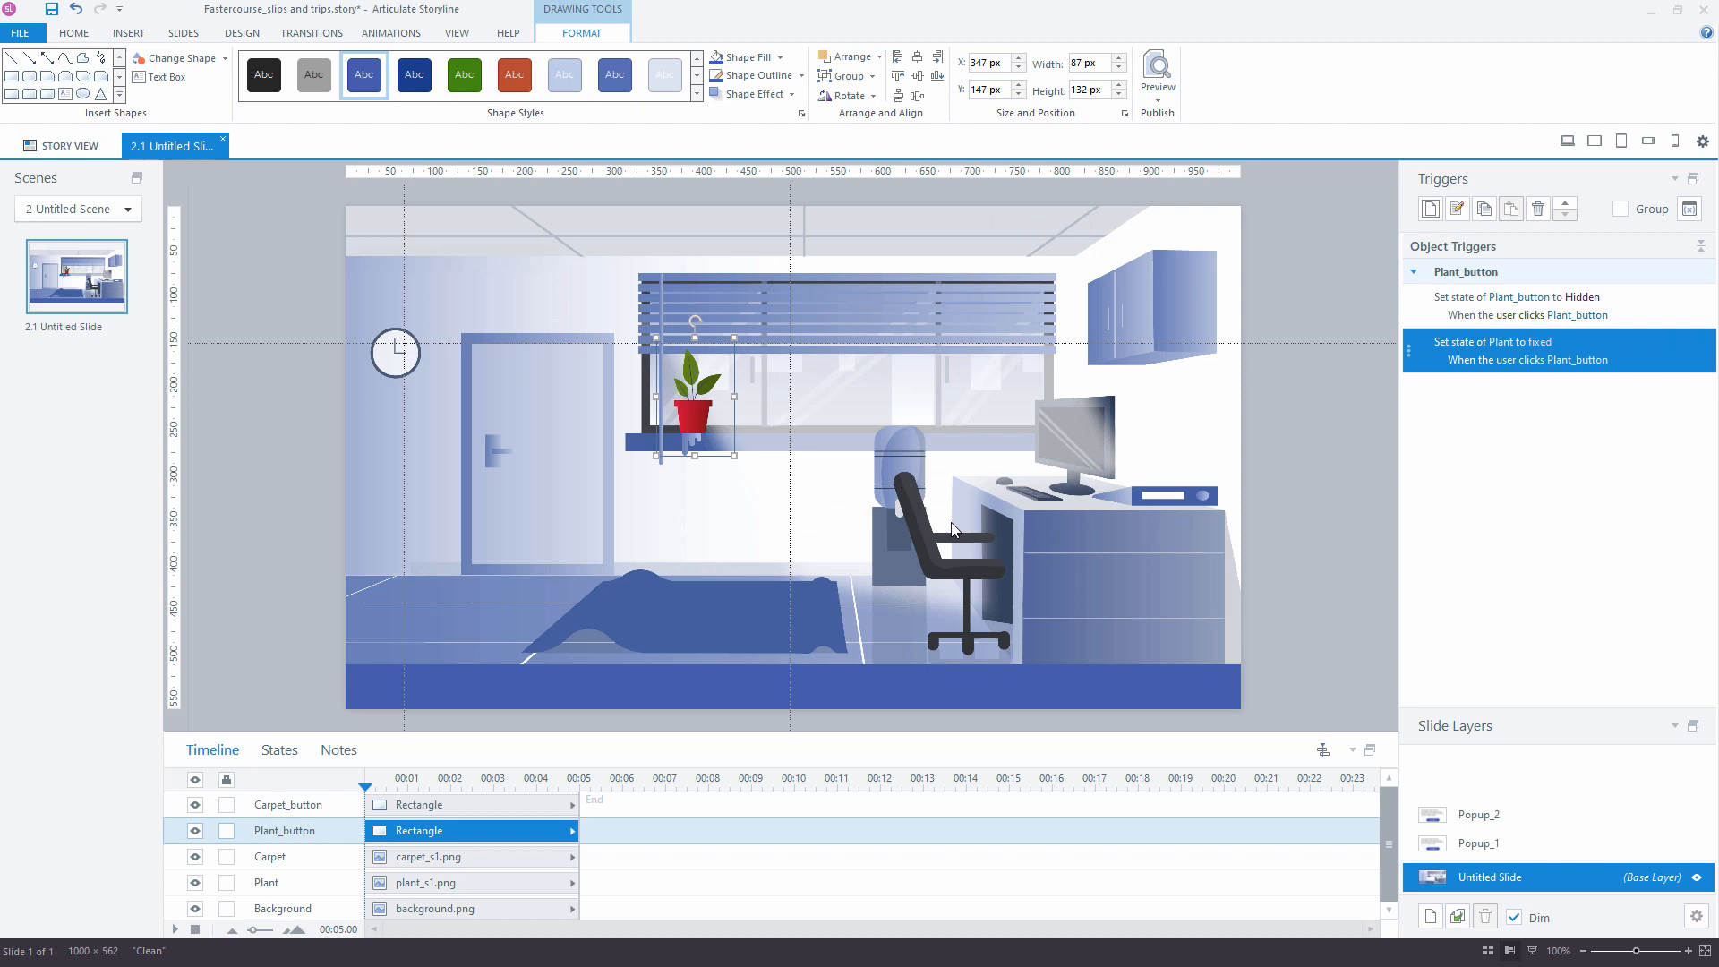
# Add a third trigger that shows layer Popup_1 when the user clicks Plant_button
pyautogui.click(1430, 211)
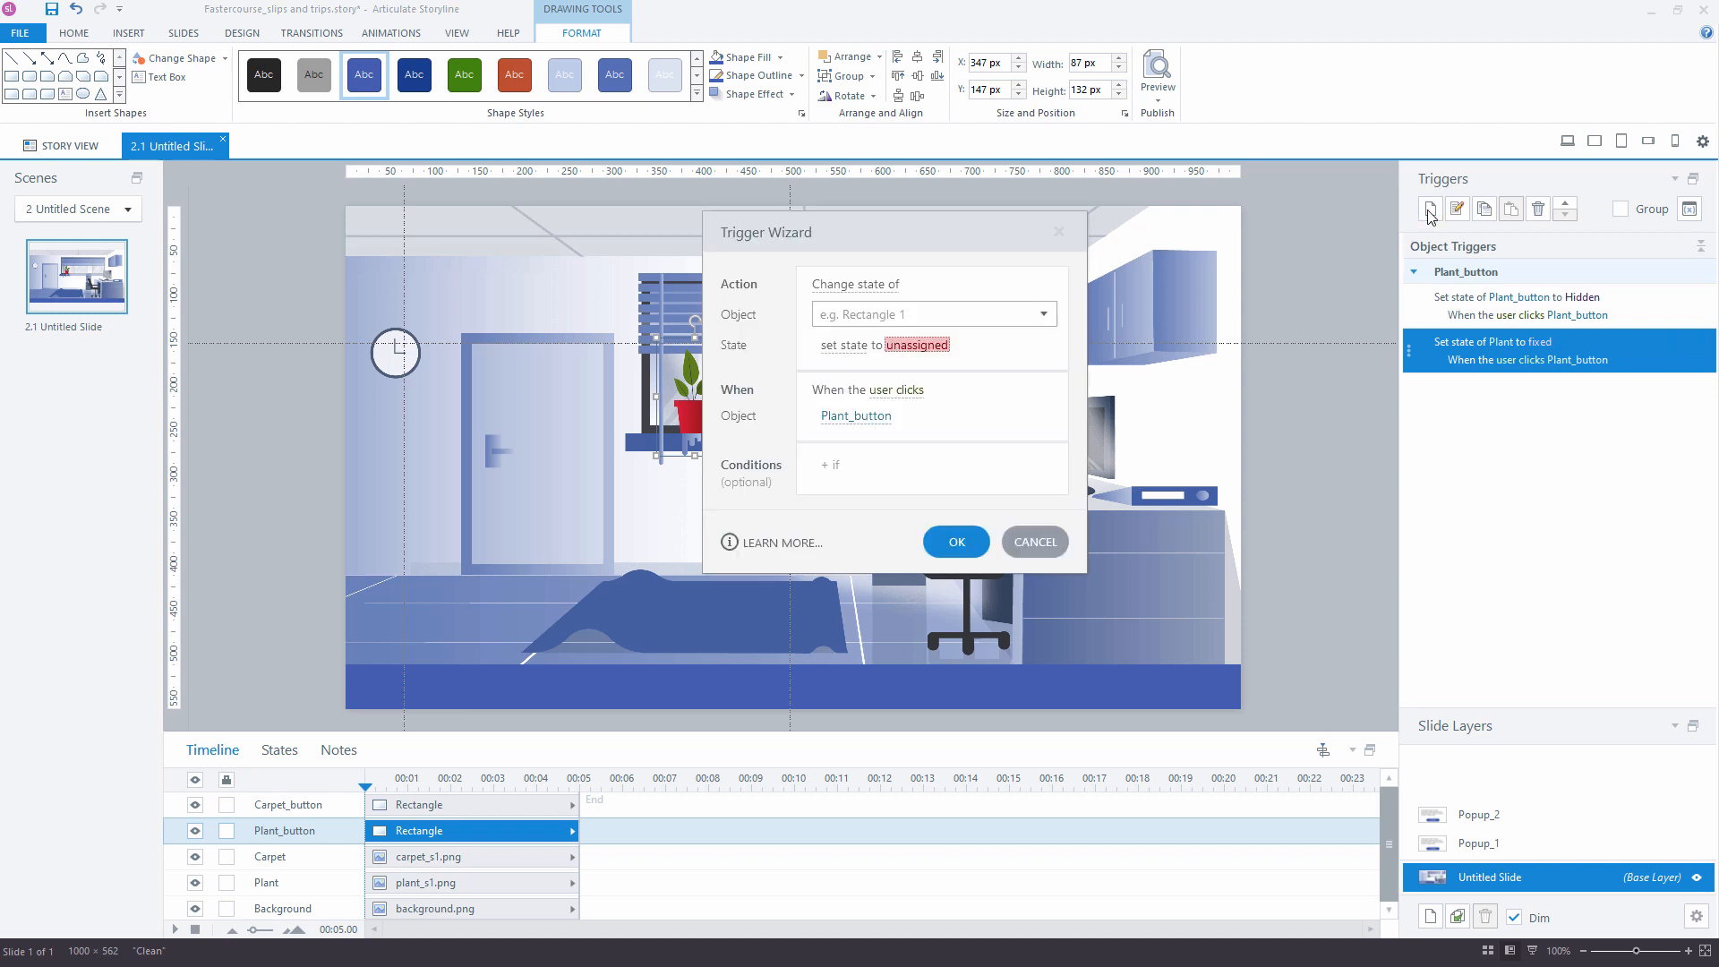
pyautogui.click(875, 296)
pyautogui.click(883, 383)
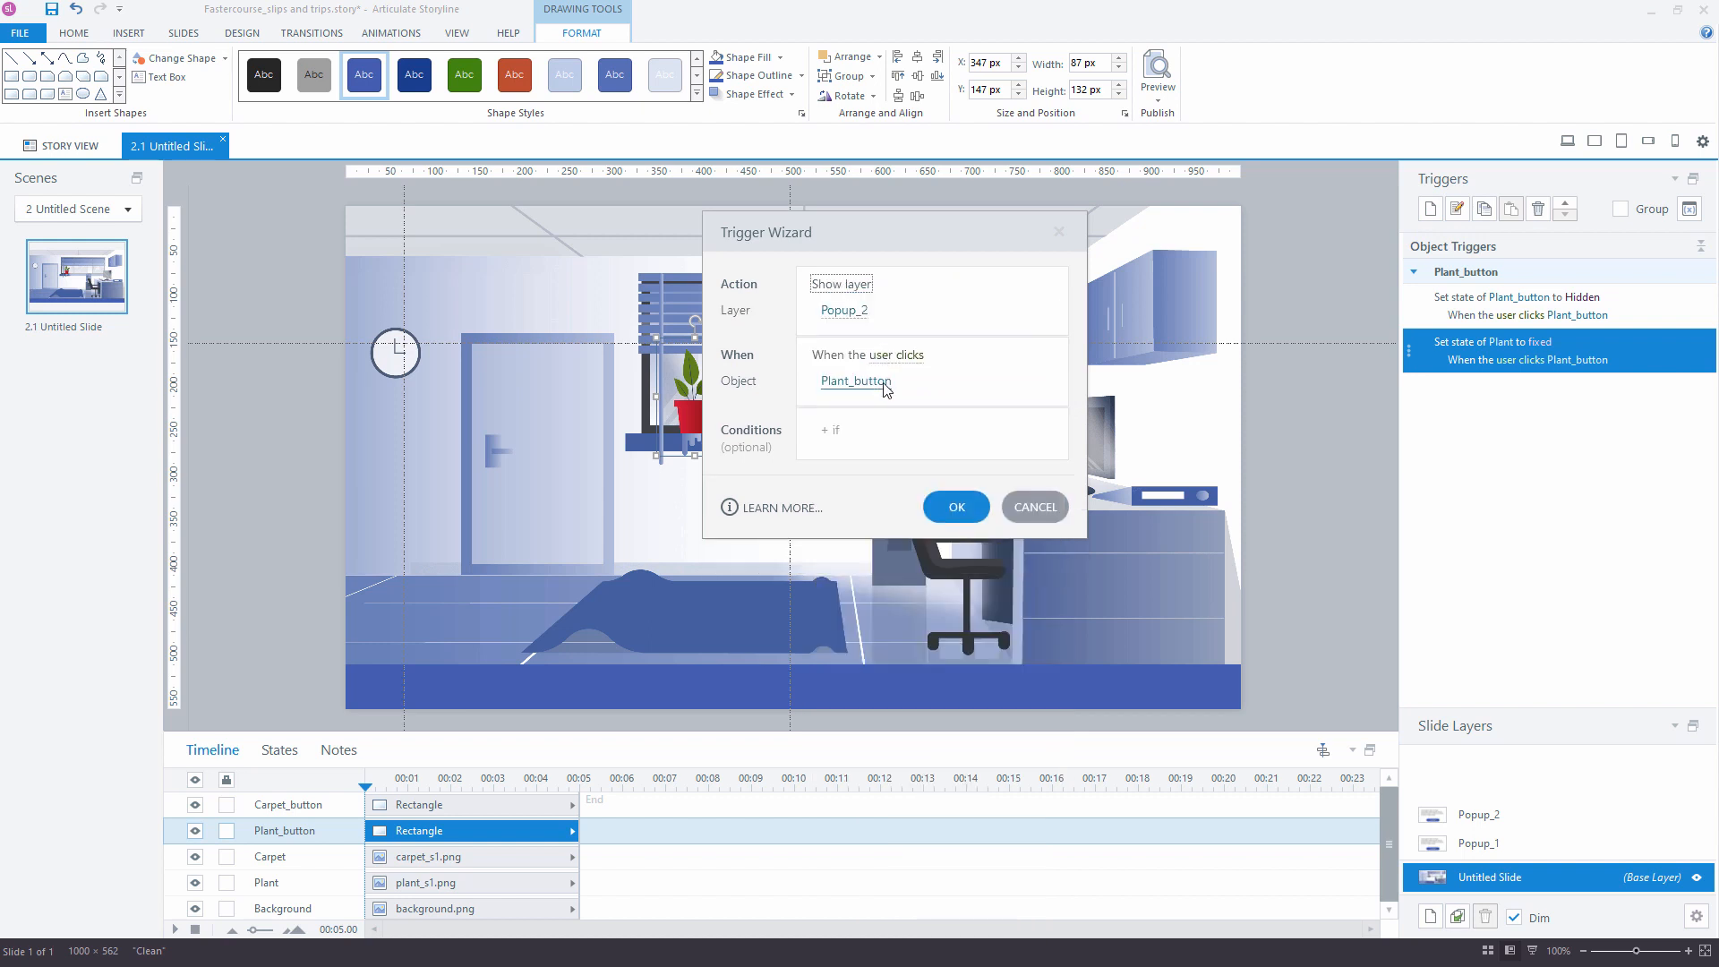
pyautogui.click(848, 319)
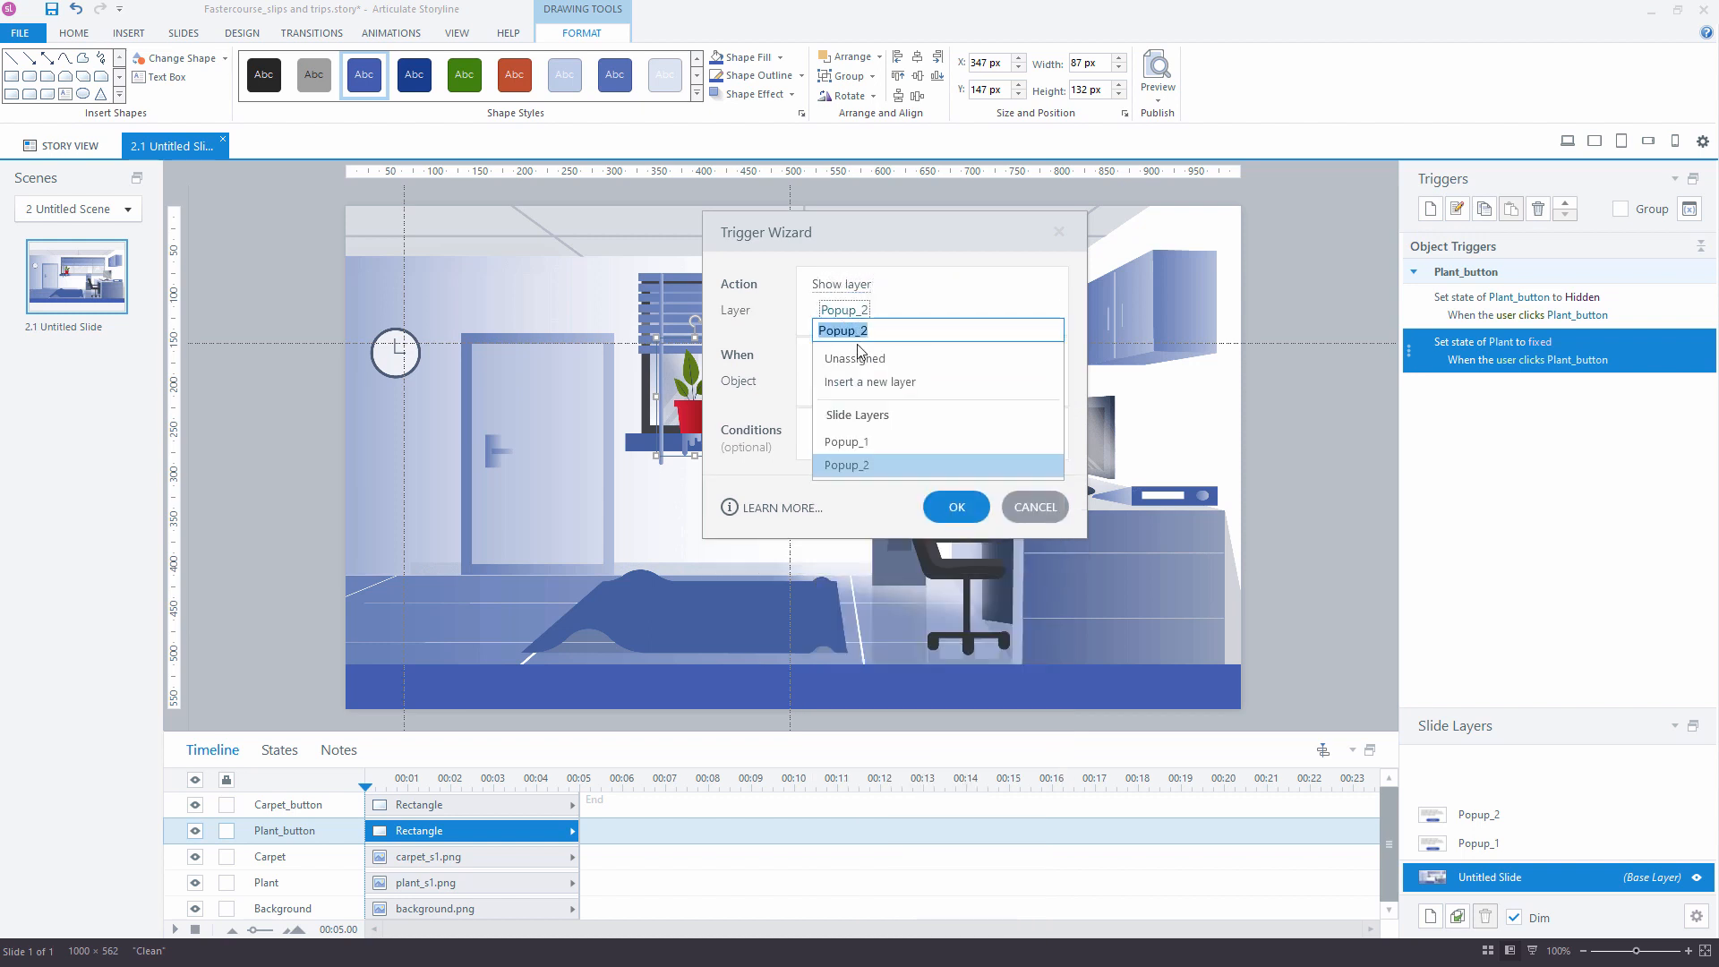
pyautogui.click(869, 437)
pyautogui.click(957, 507)
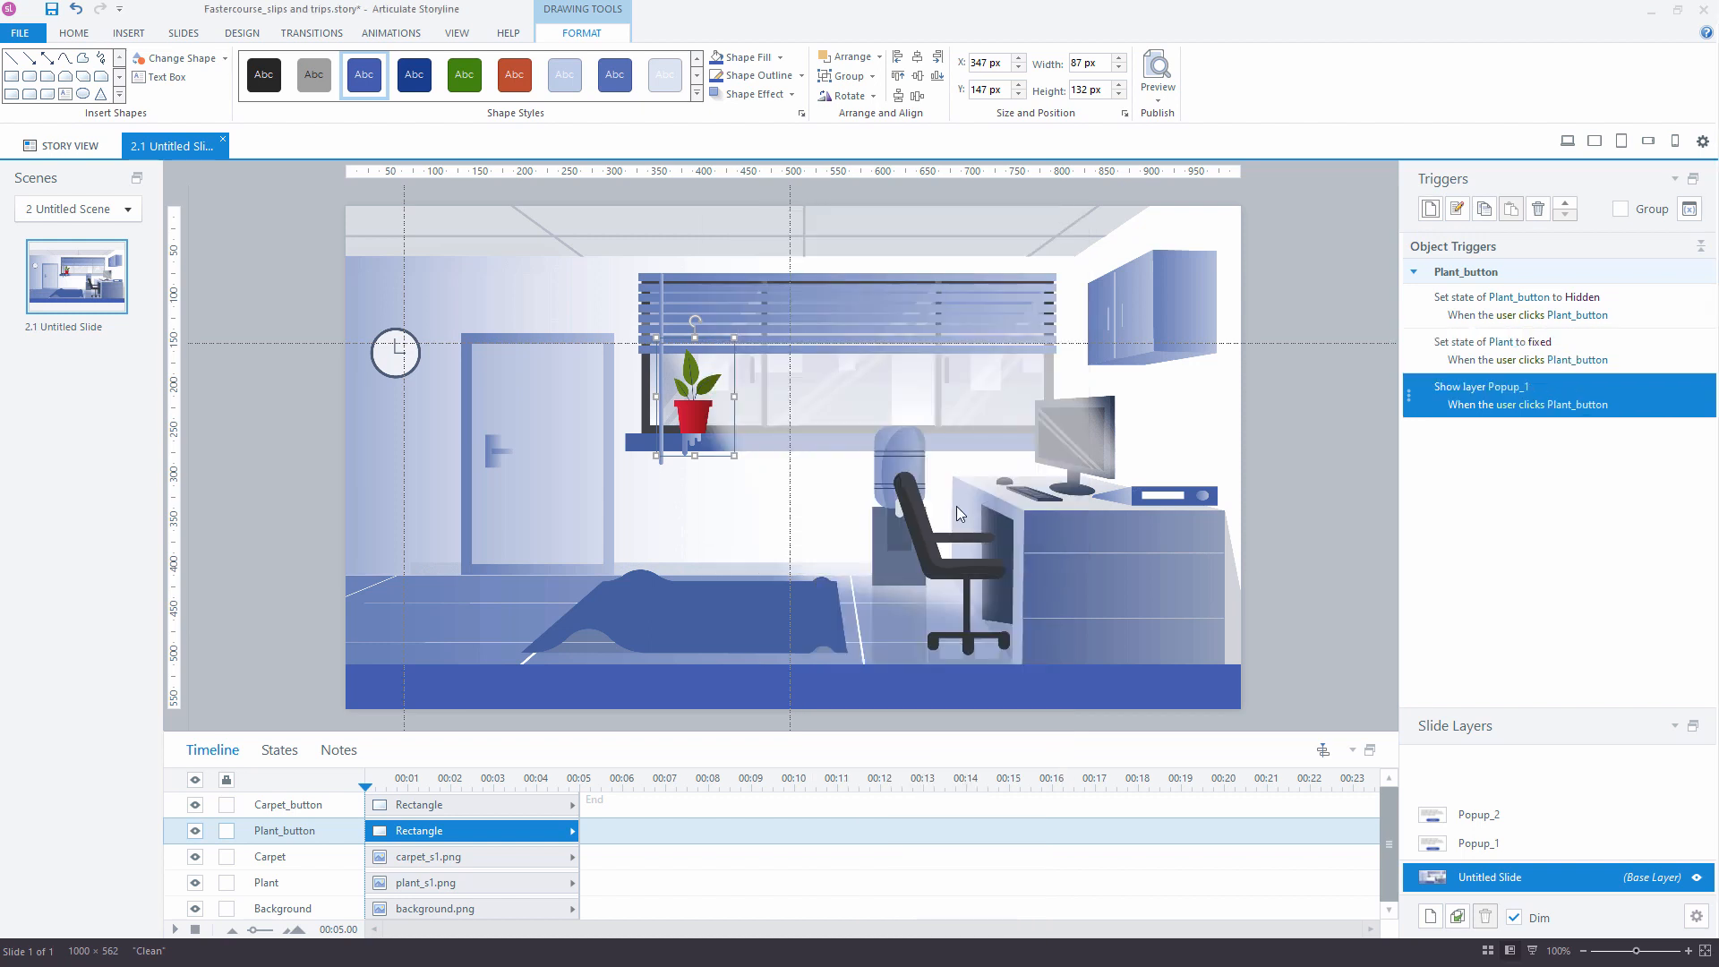
# Add a trigger that sets Carpet_button's state to Hidden when the user clicks Carpet_button
pyautogui.click(740, 623)
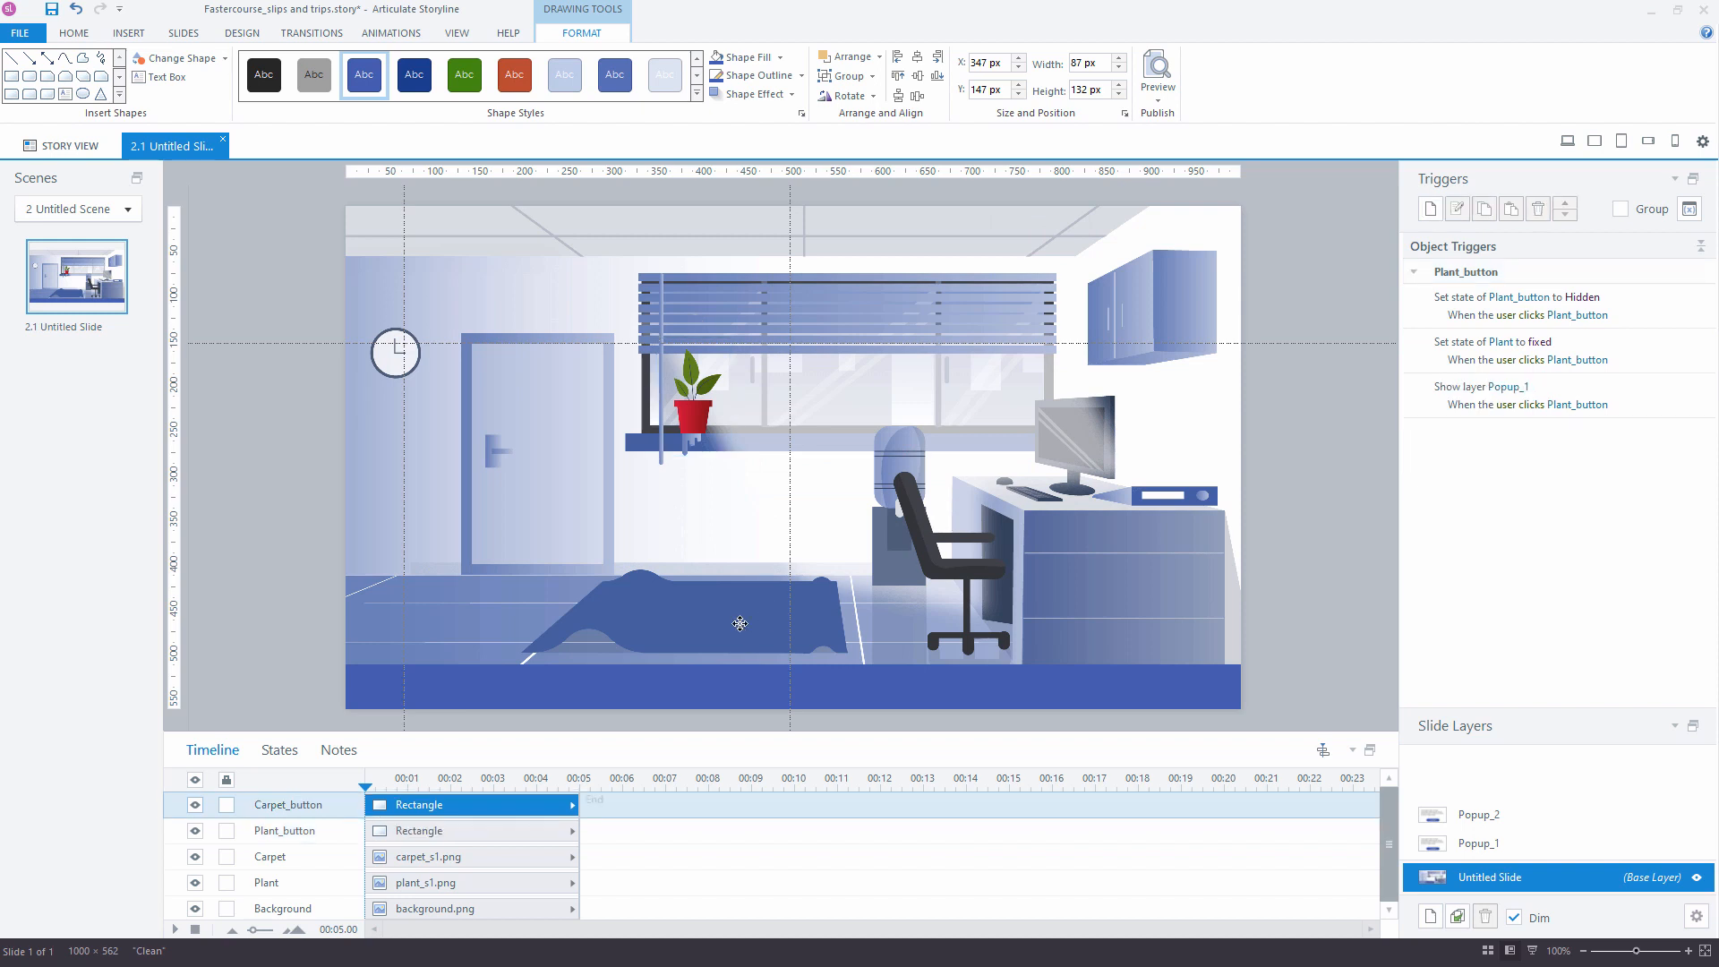
pyautogui.click(1427, 218)
pyautogui.click(848, 283)
pyautogui.click(886, 359)
pyautogui.click(904, 335)
pyautogui.click(880, 477)
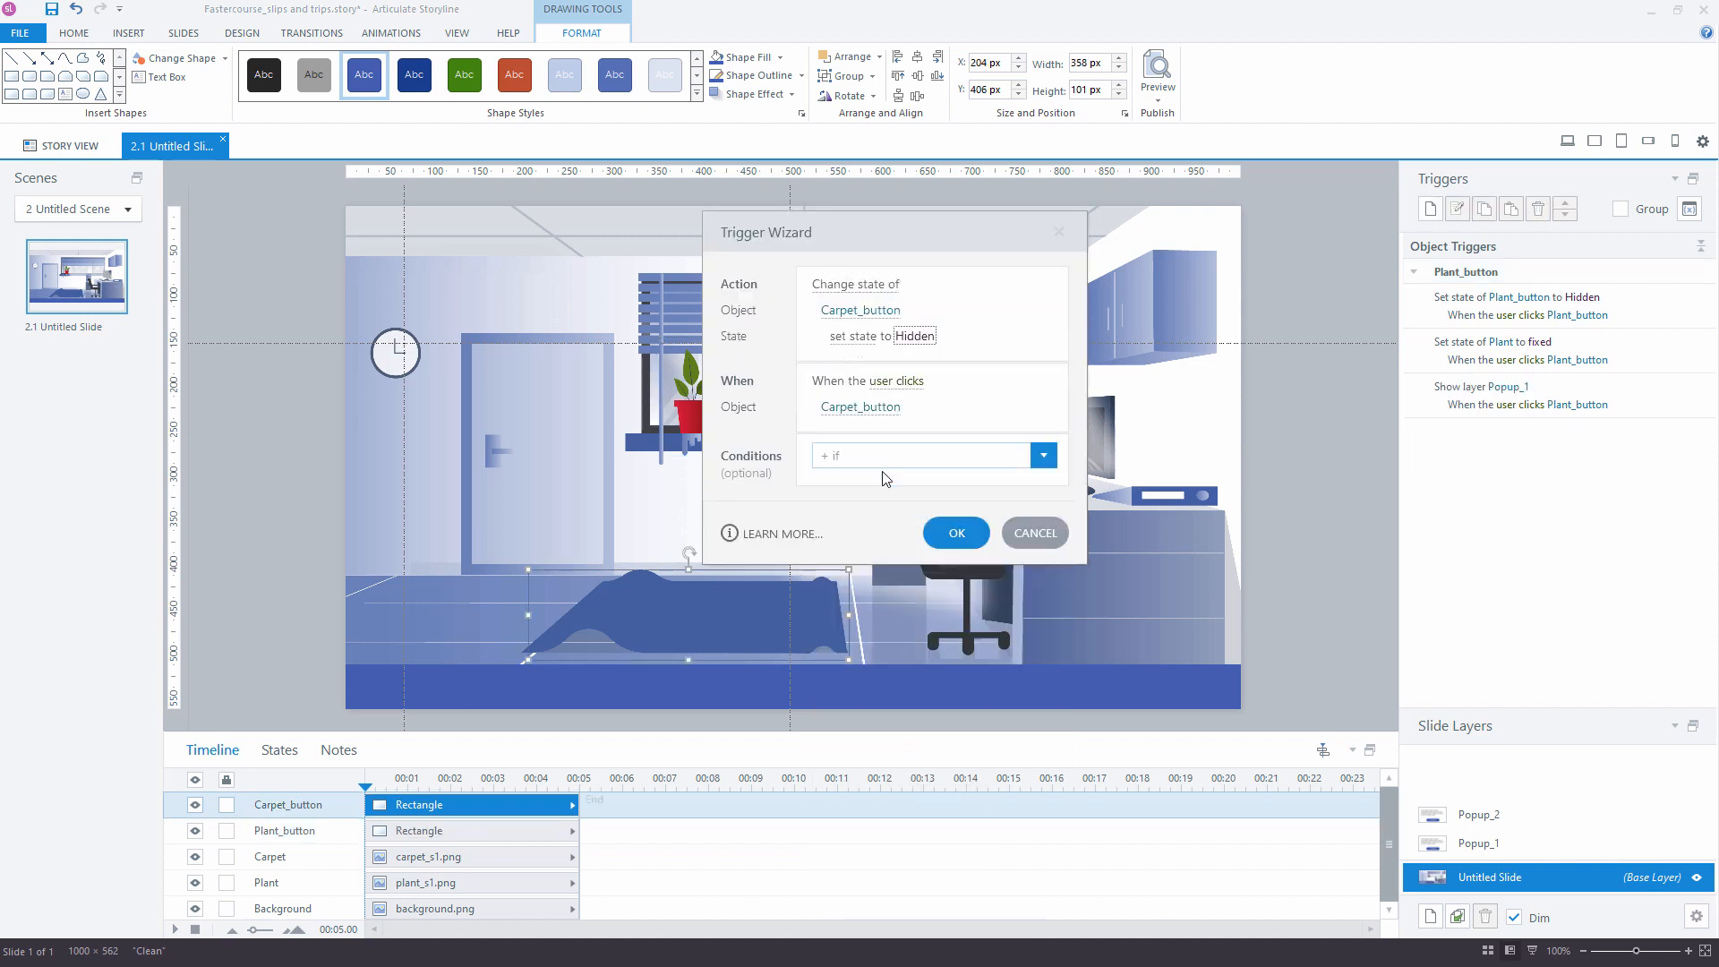
pyautogui.click(956, 533)
# Add a trigger that sets the Carpet picture's state to fixed when the user clicks Carpet_button
pyautogui.click(1429, 212)
pyautogui.click(1044, 316)
pyautogui.click(849, 425)
pyautogui.click(922, 346)
pyautogui.click(864, 444)
pyautogui.click(956, 533)
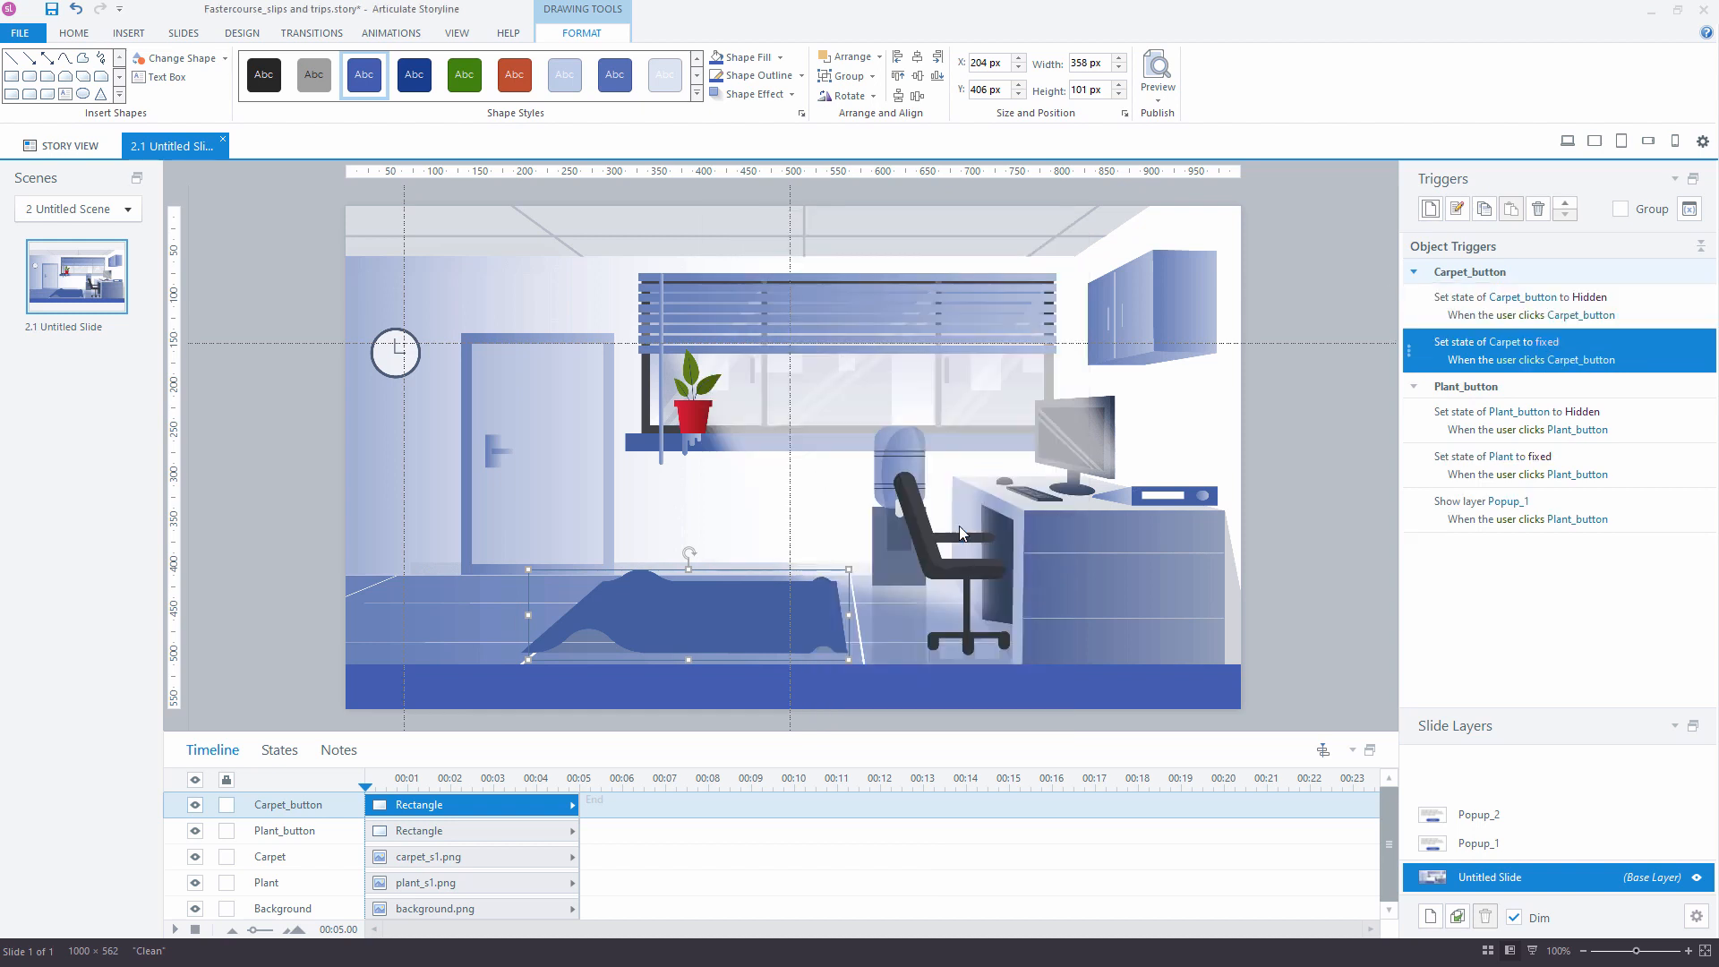
# Add a trigger that shows layer Popup_2 when the user clicks Carpet_button
pyautogui.click(1430, 216)
pyautogui.click(856, 284)
pyautogui.click(863, 387)
pyautogui.click(931, 315)
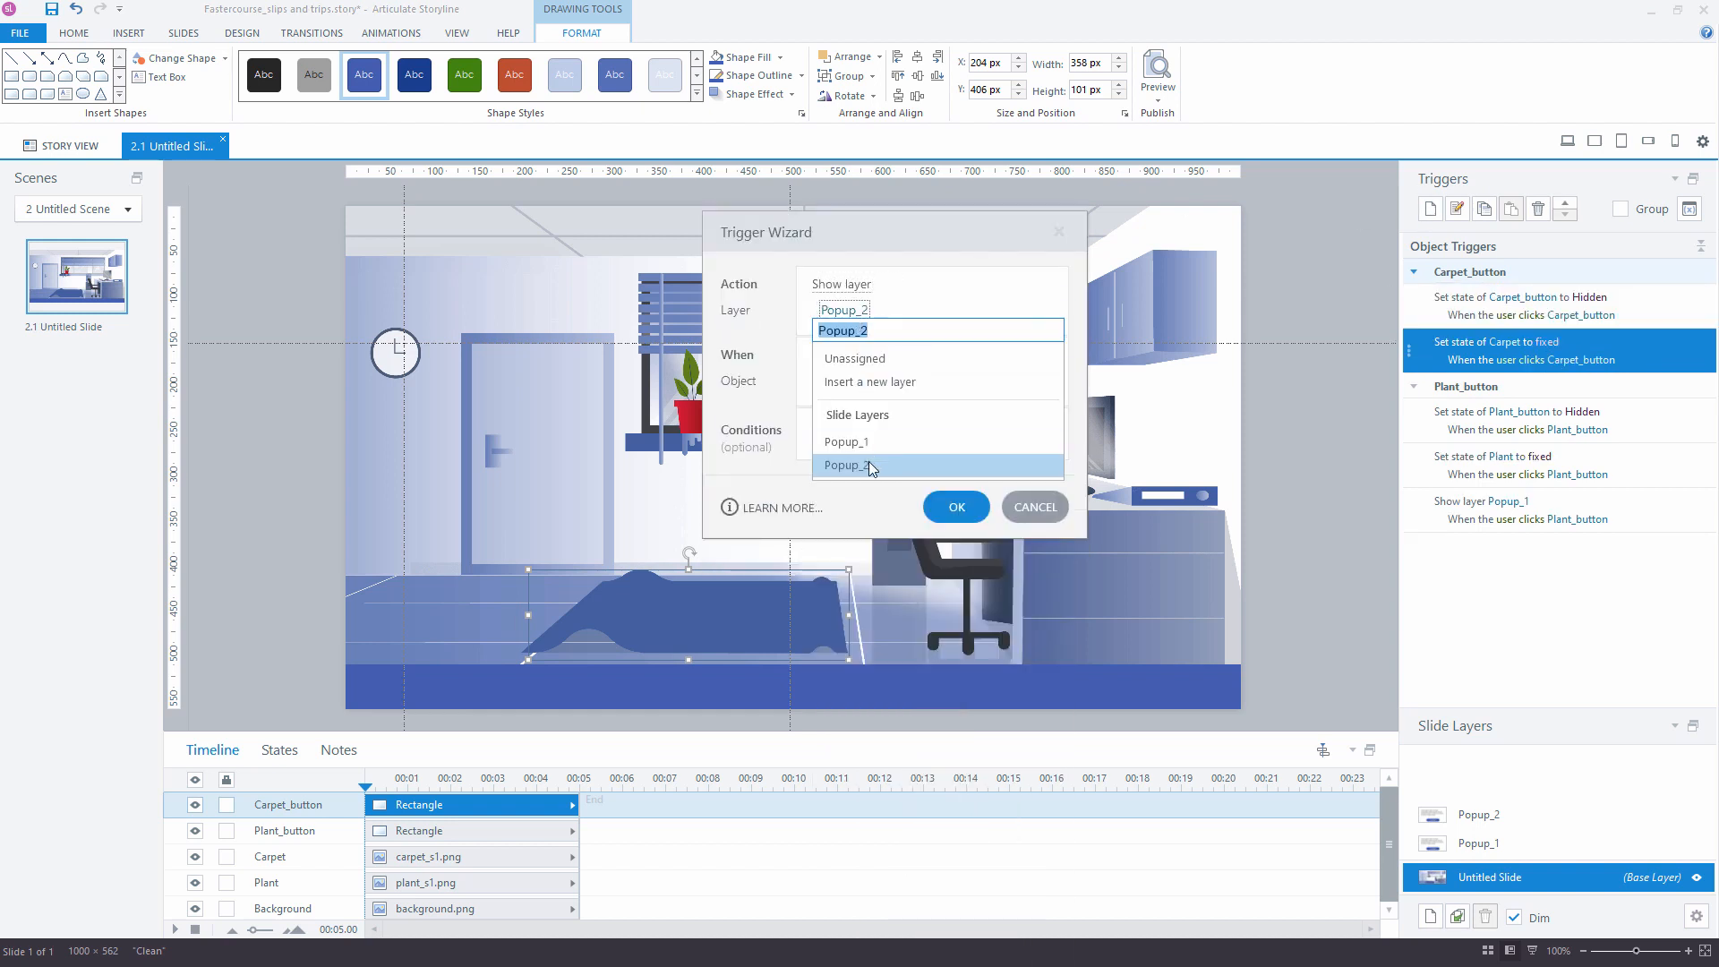
pyautogui.click(867, 465)
pyautogui.click(954, 503)
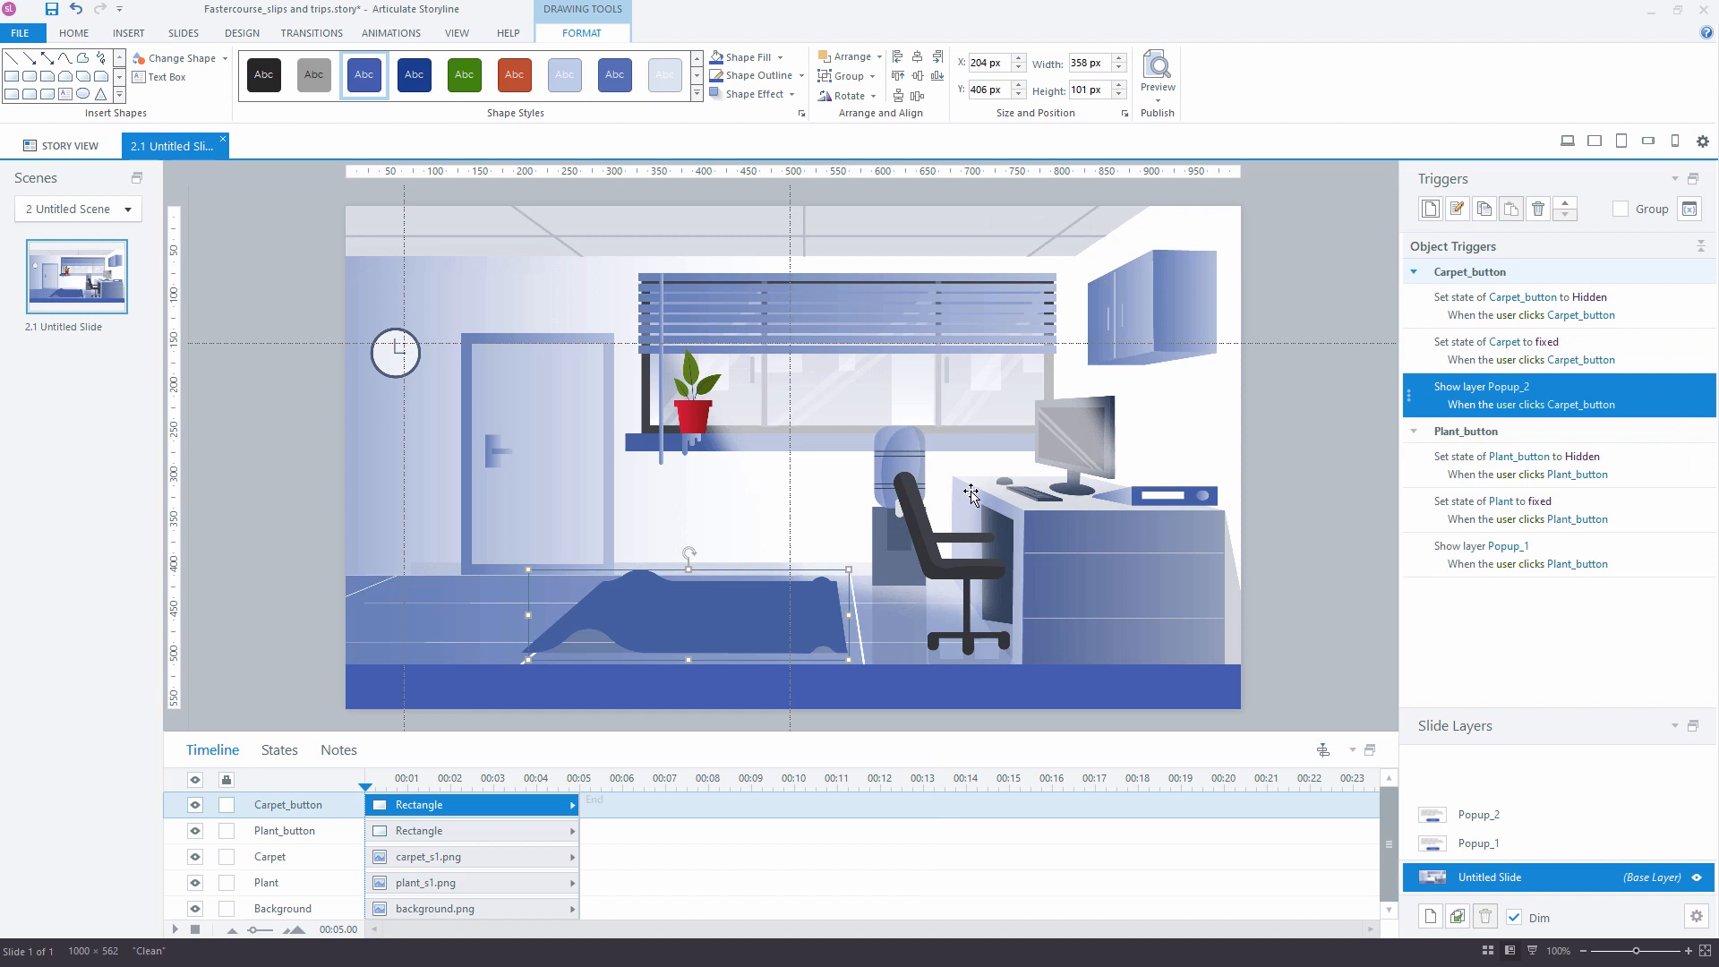
# Preview this slide, test the plant and carpet hazards with their Continue buttons, and return to editing
pyautogui.click(1158, 101)
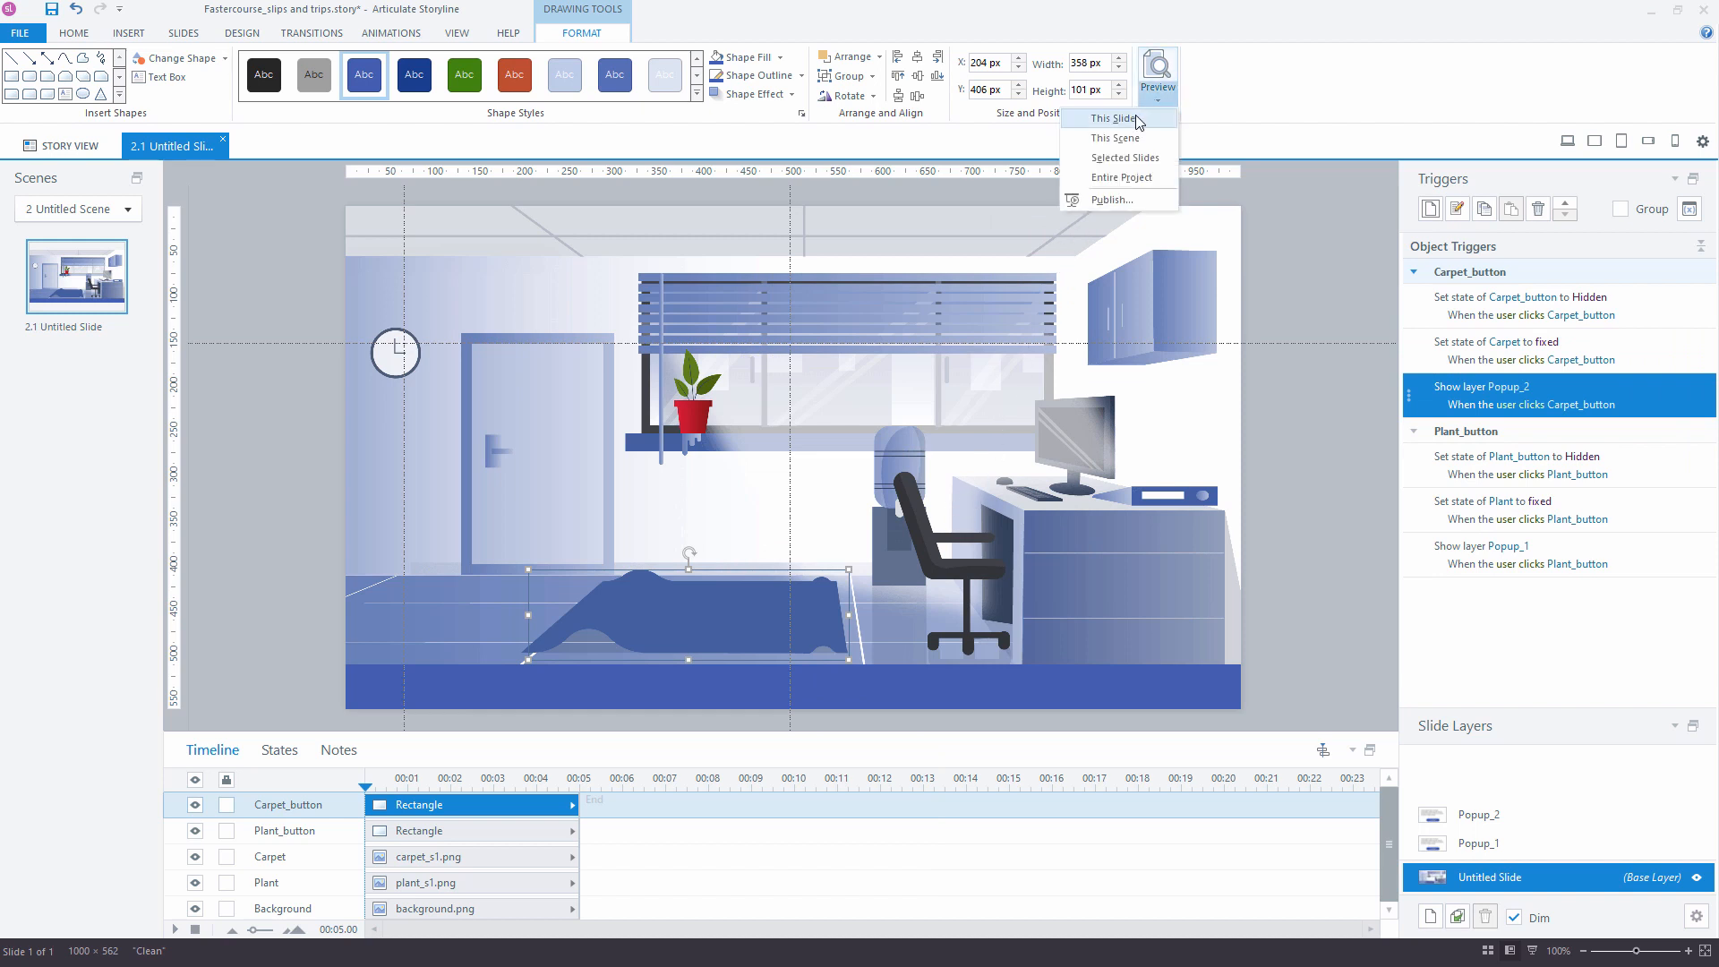
pyautogui.click(1134, 120)
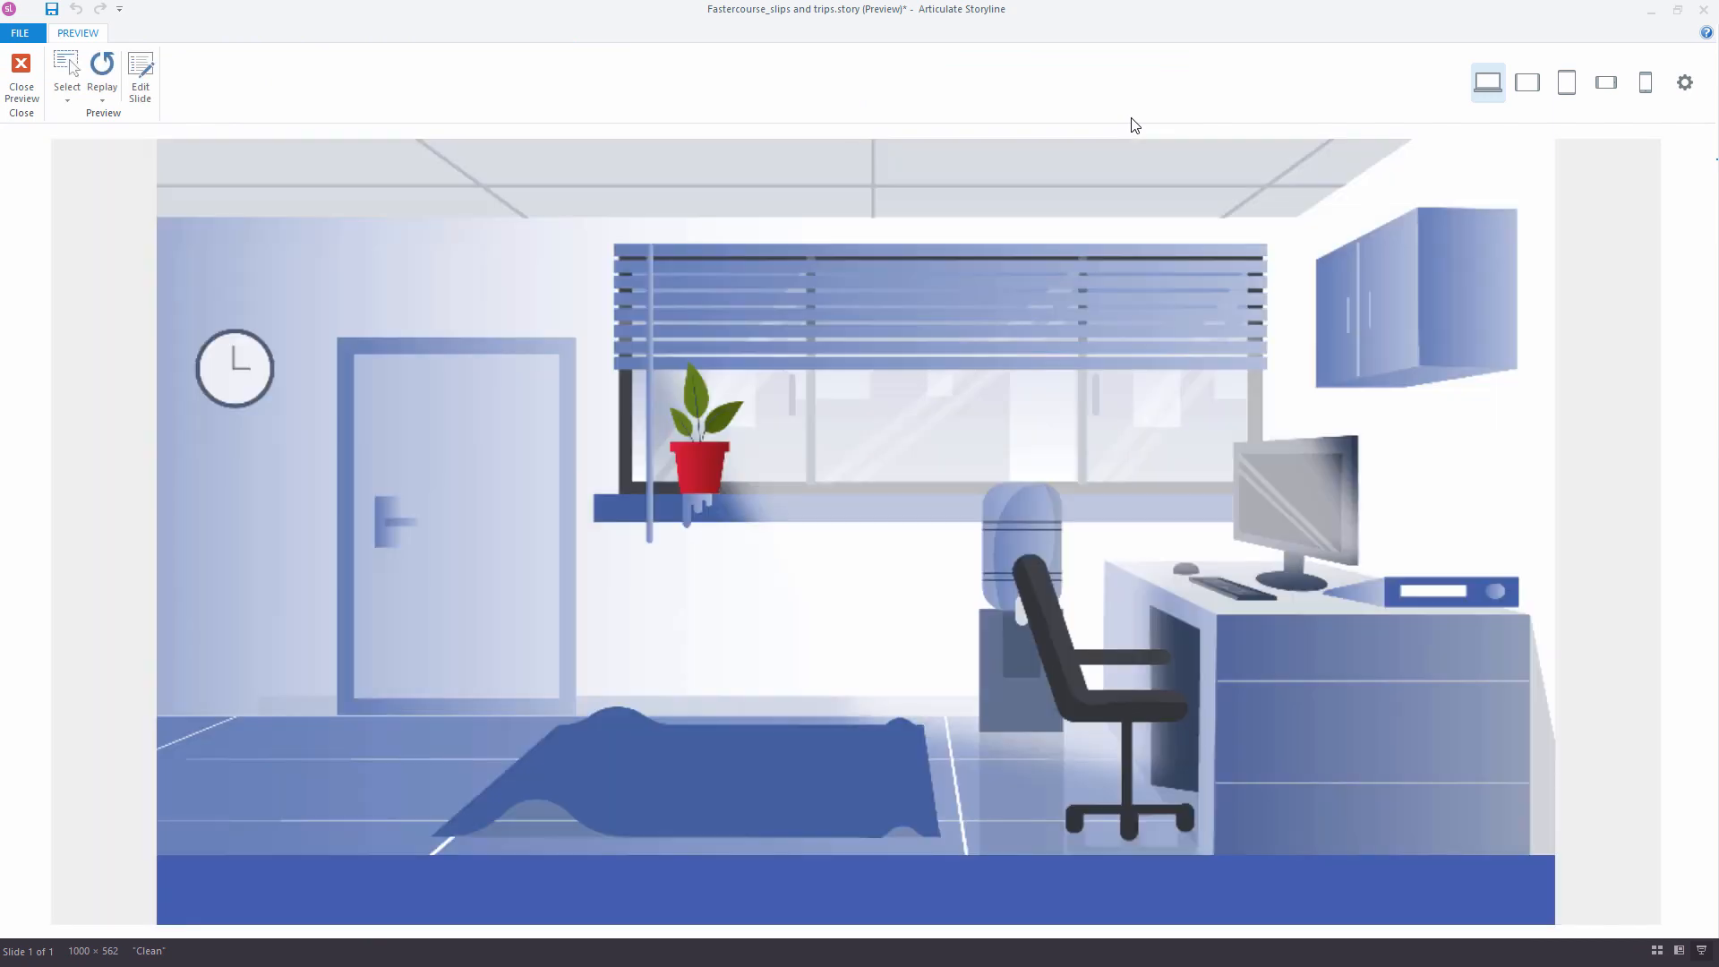
pyautogui.click(711, 468)
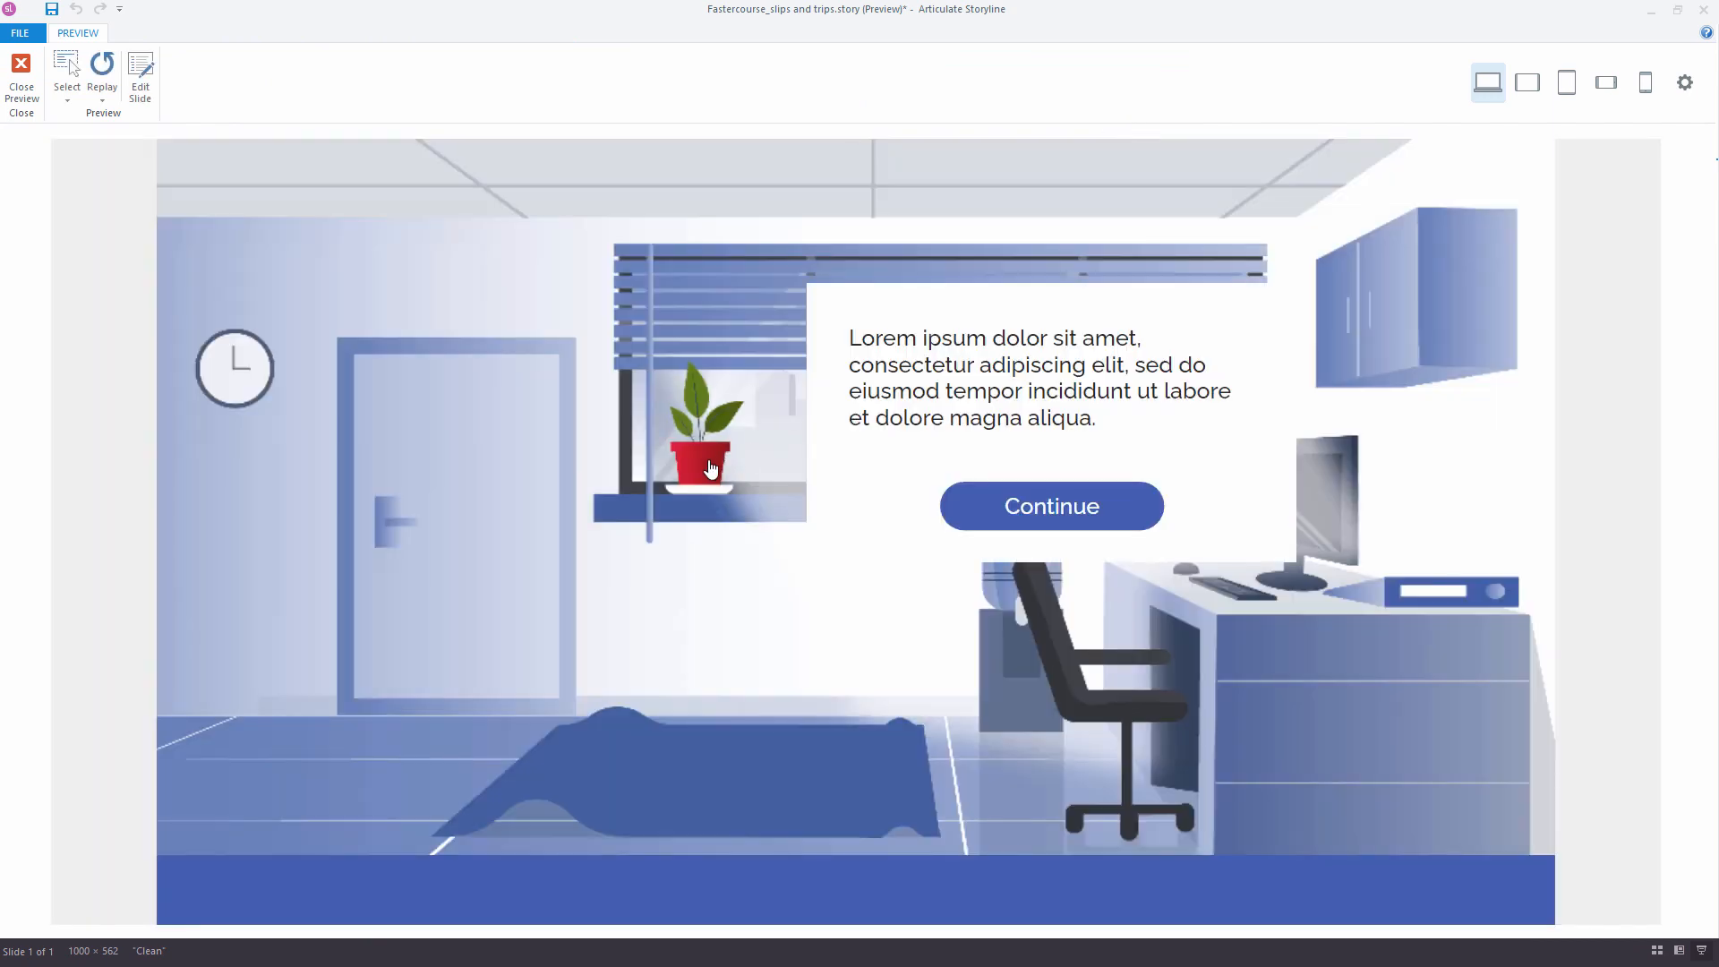
pyautogui.click(978, 502)
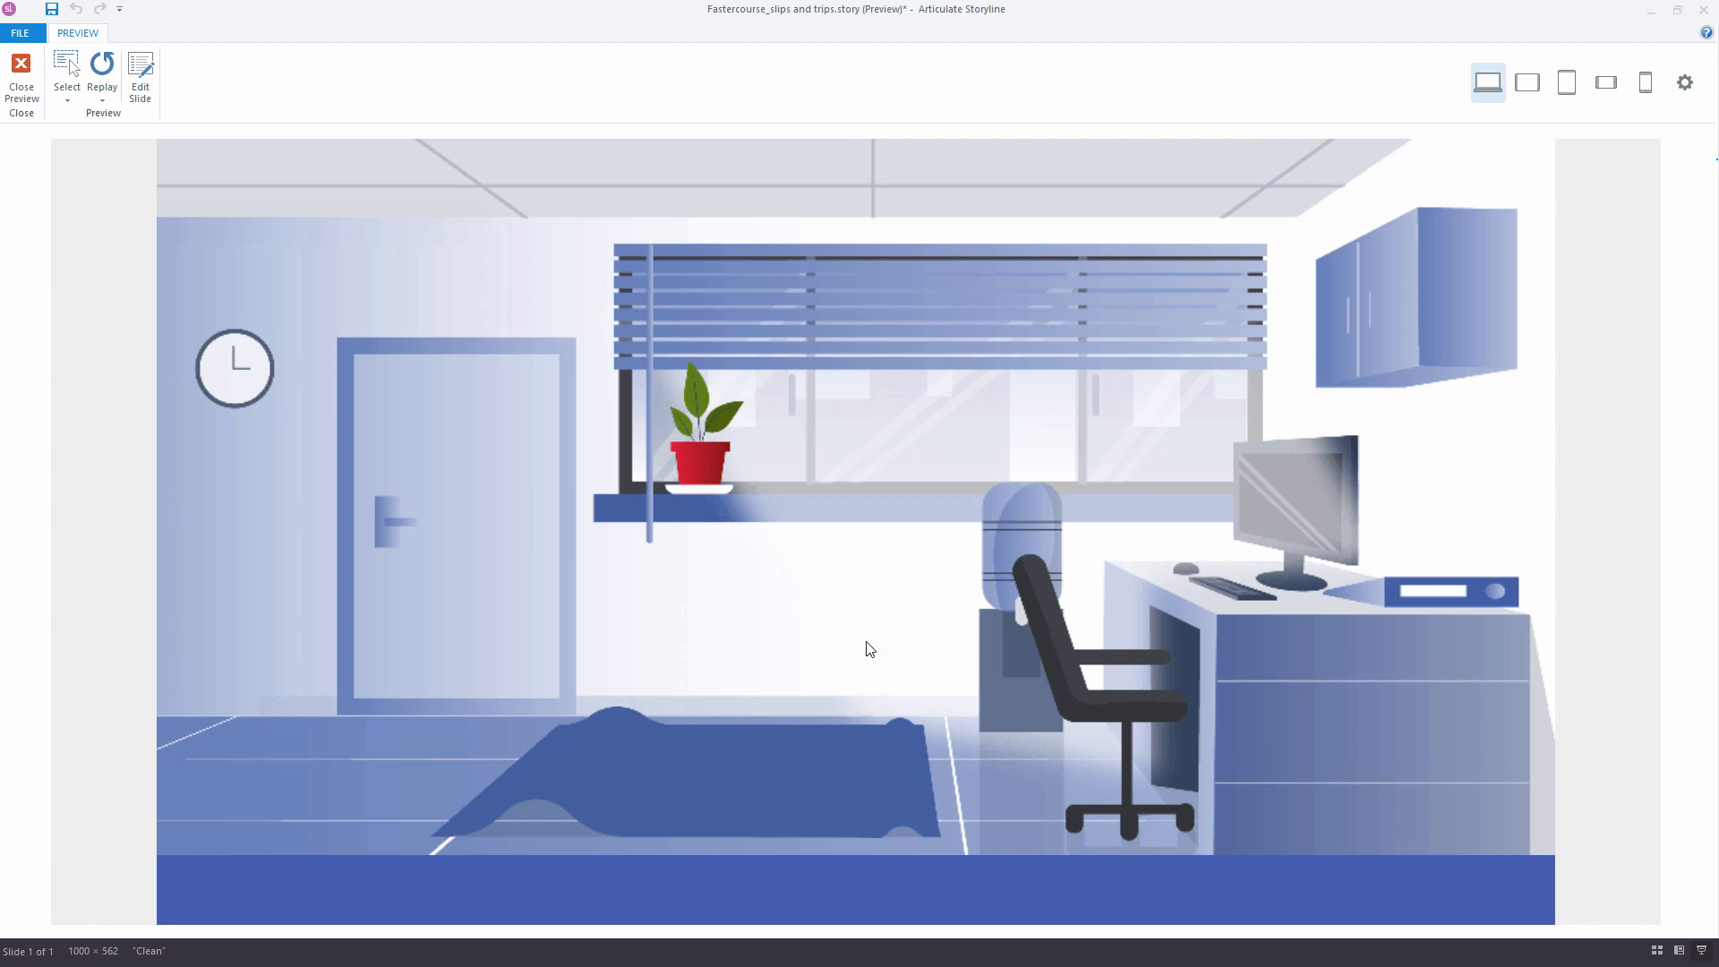
pyautogui.click(763, 773)
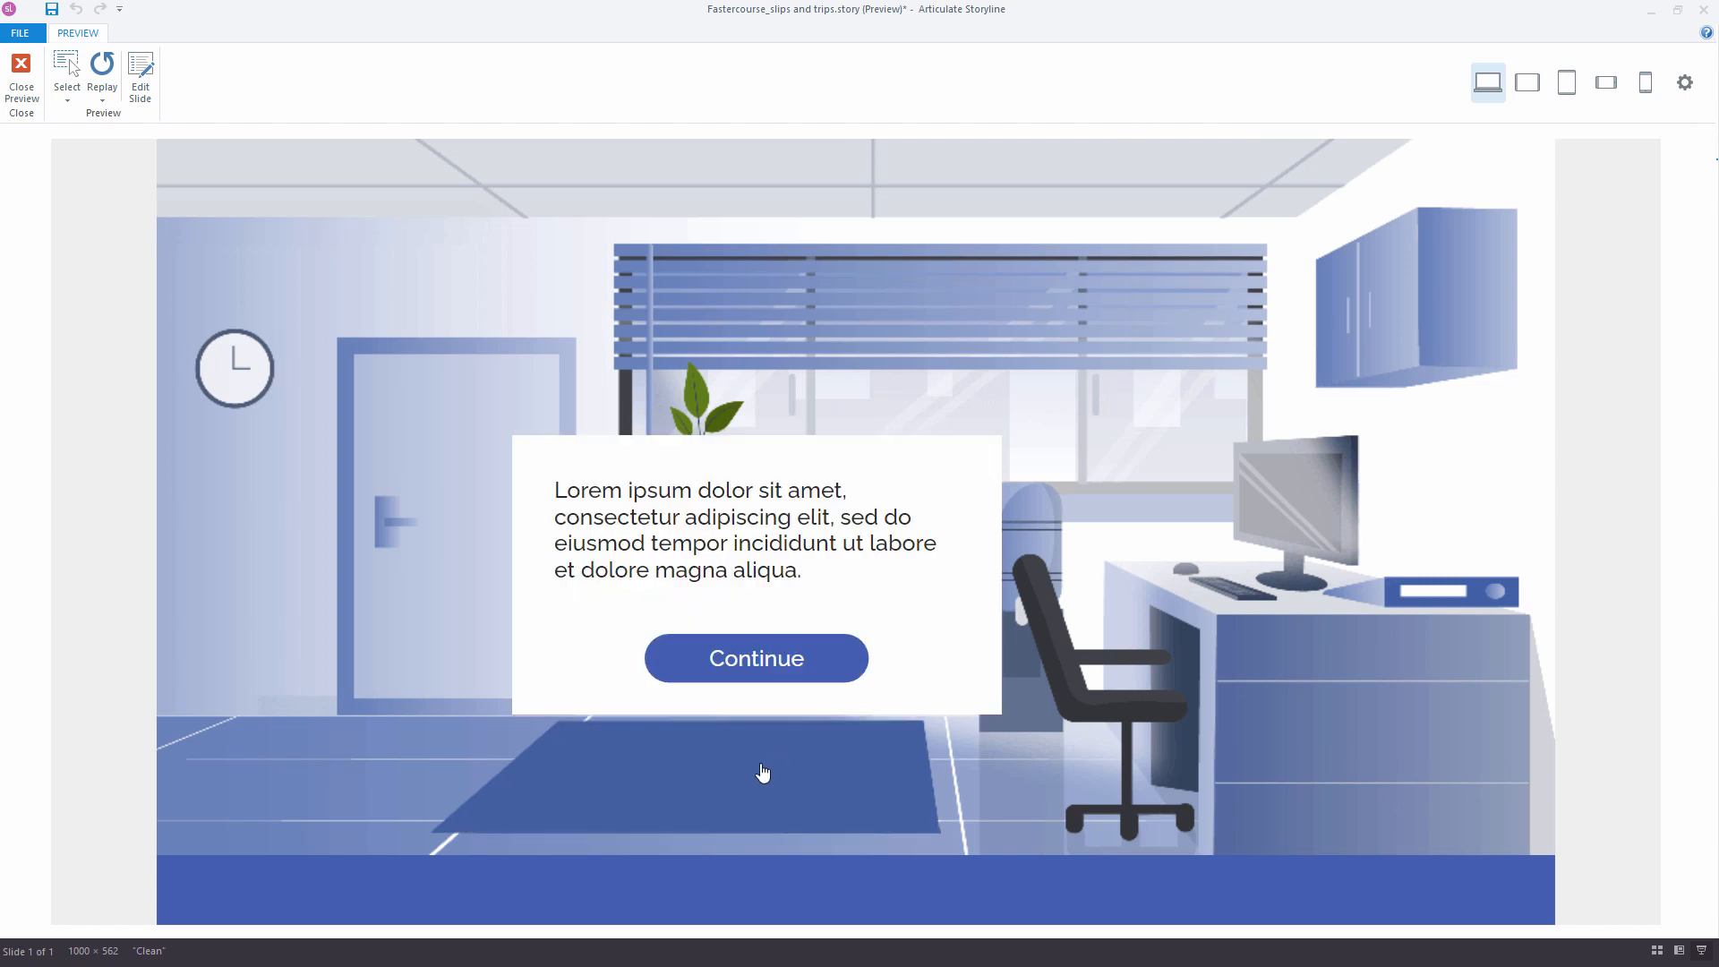
pyautogui.click(768, 667)
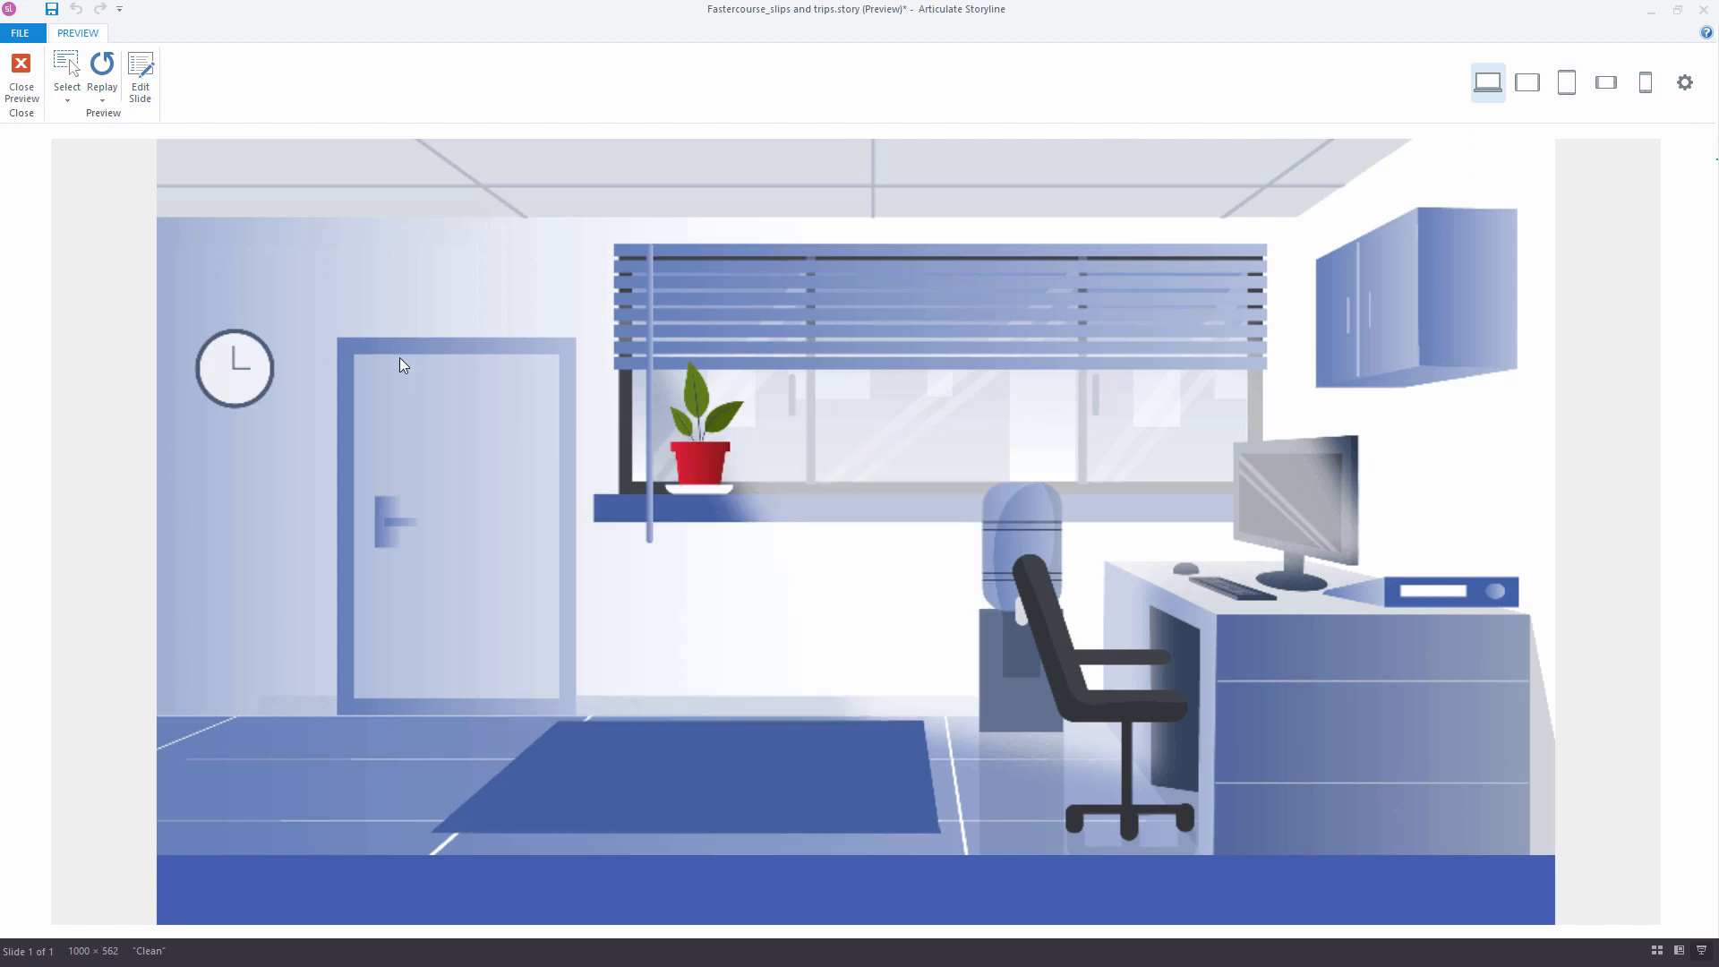
pyautogui.click(21, 79)
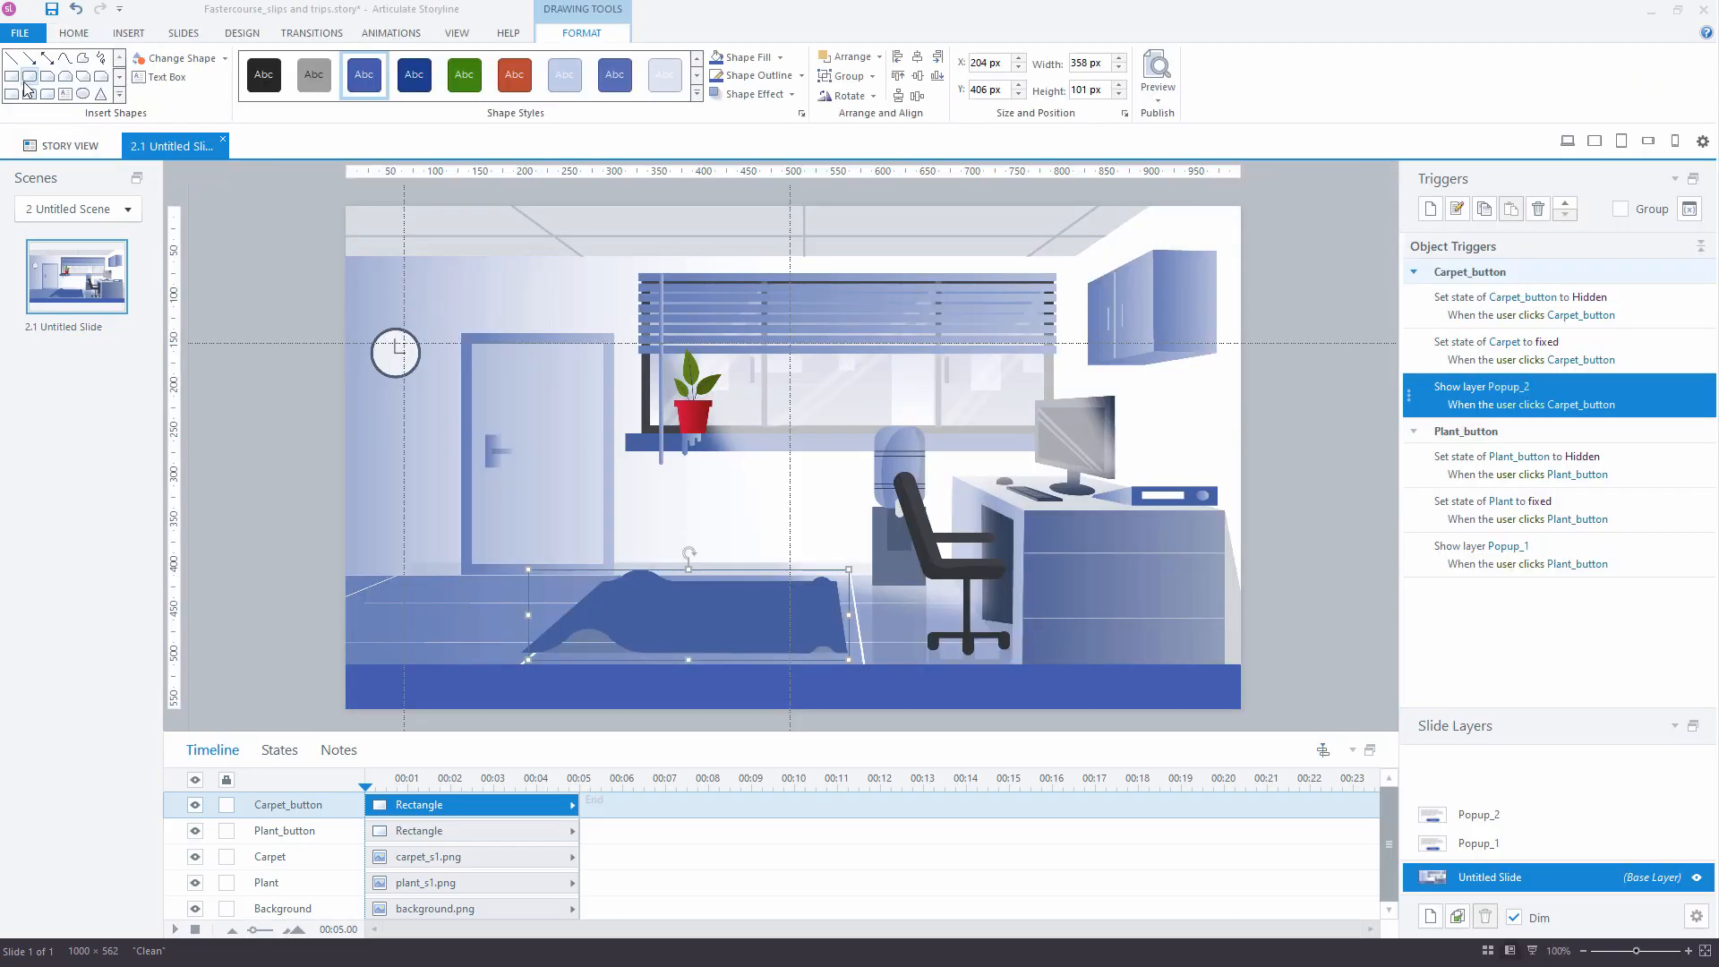
# Create a new slide layer and name it Correct
pyautogui.click(782, 462)
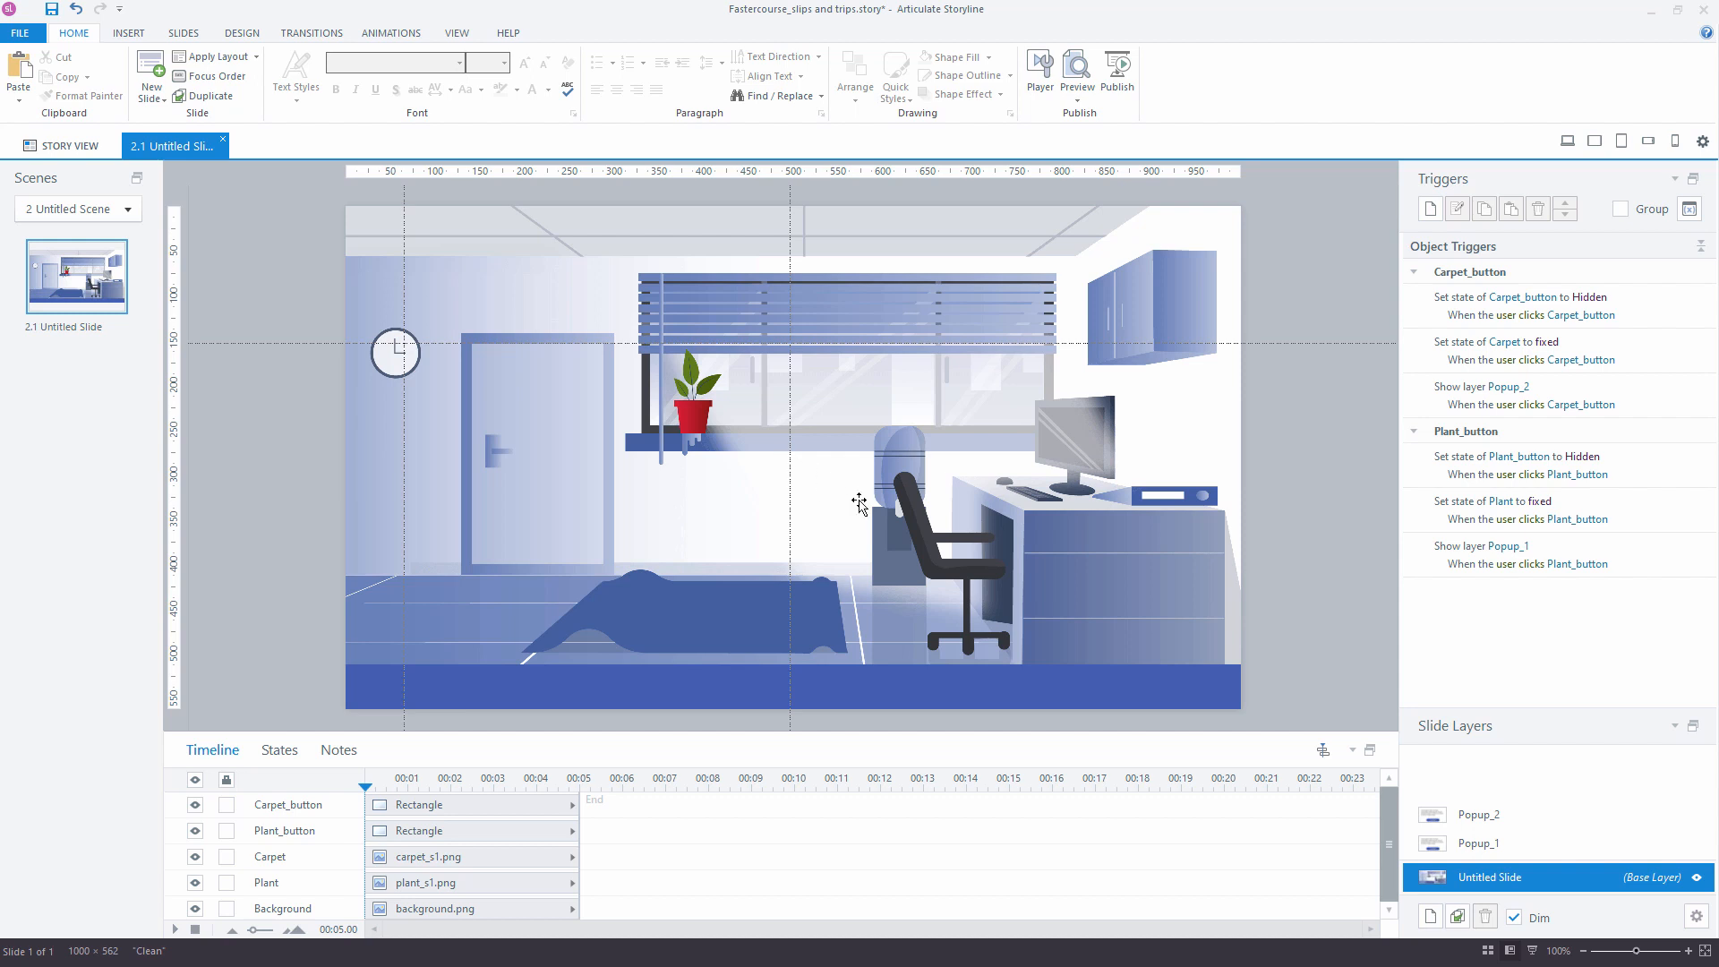
pyautogui.click(1429, 915)
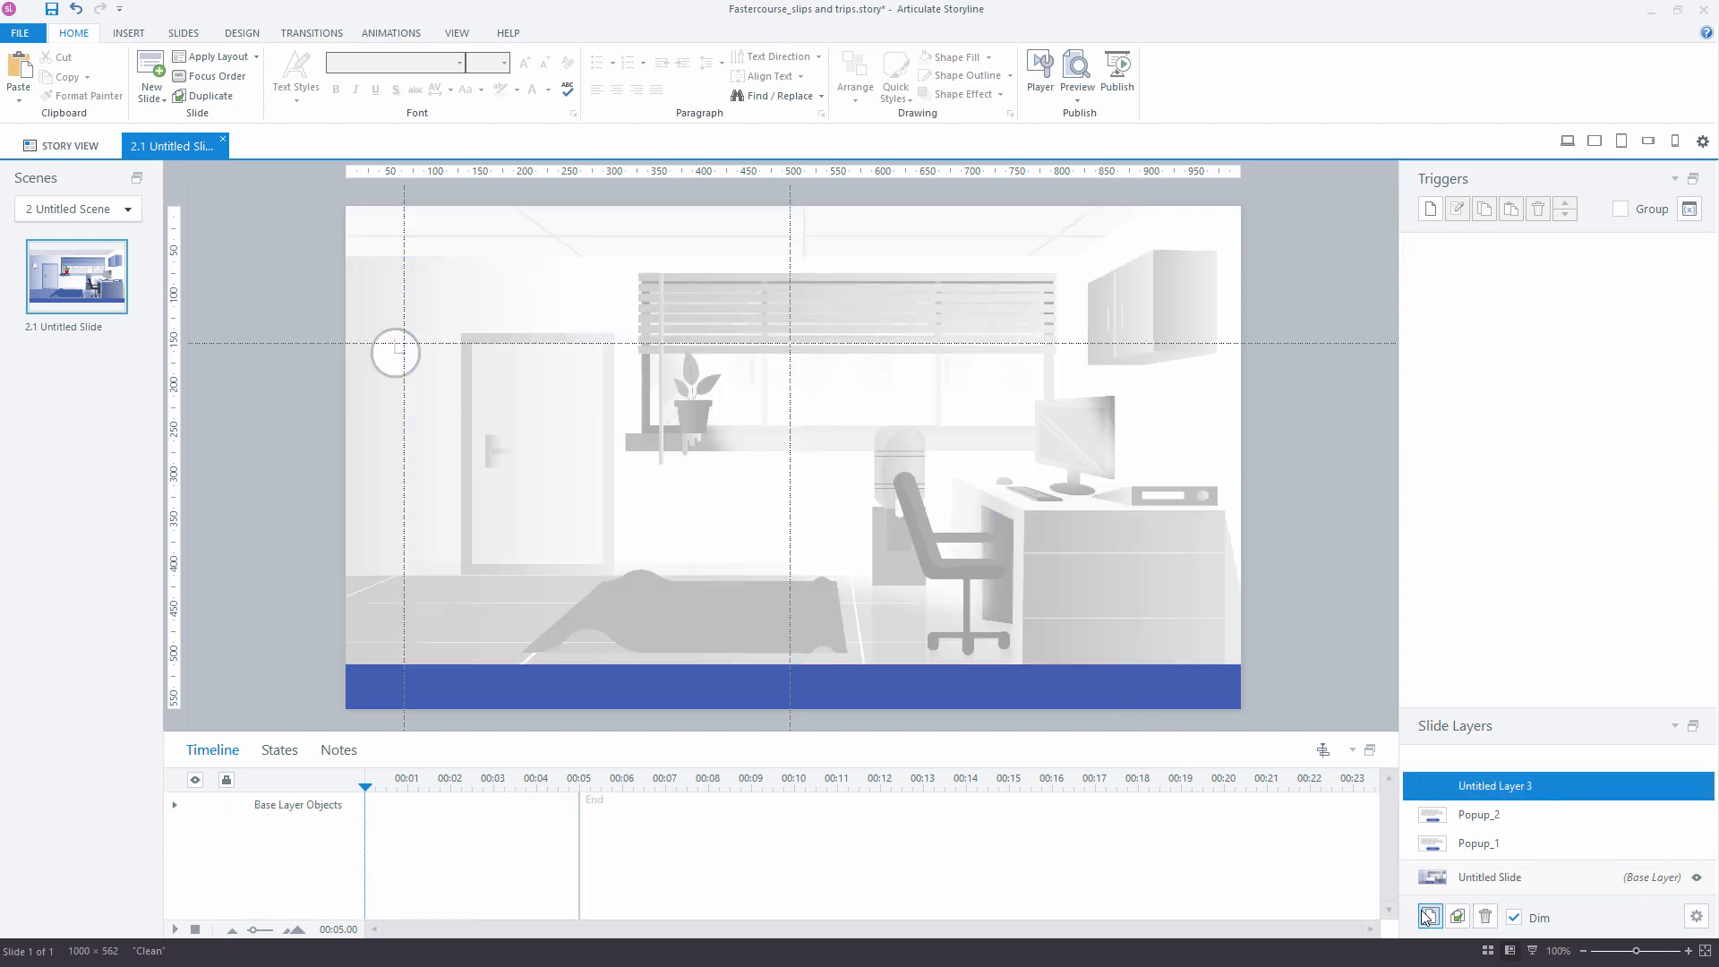
pyautogui.doubleClick(1482, 787)
pyautogui.write('Correct')
pyautogui.press('Return')
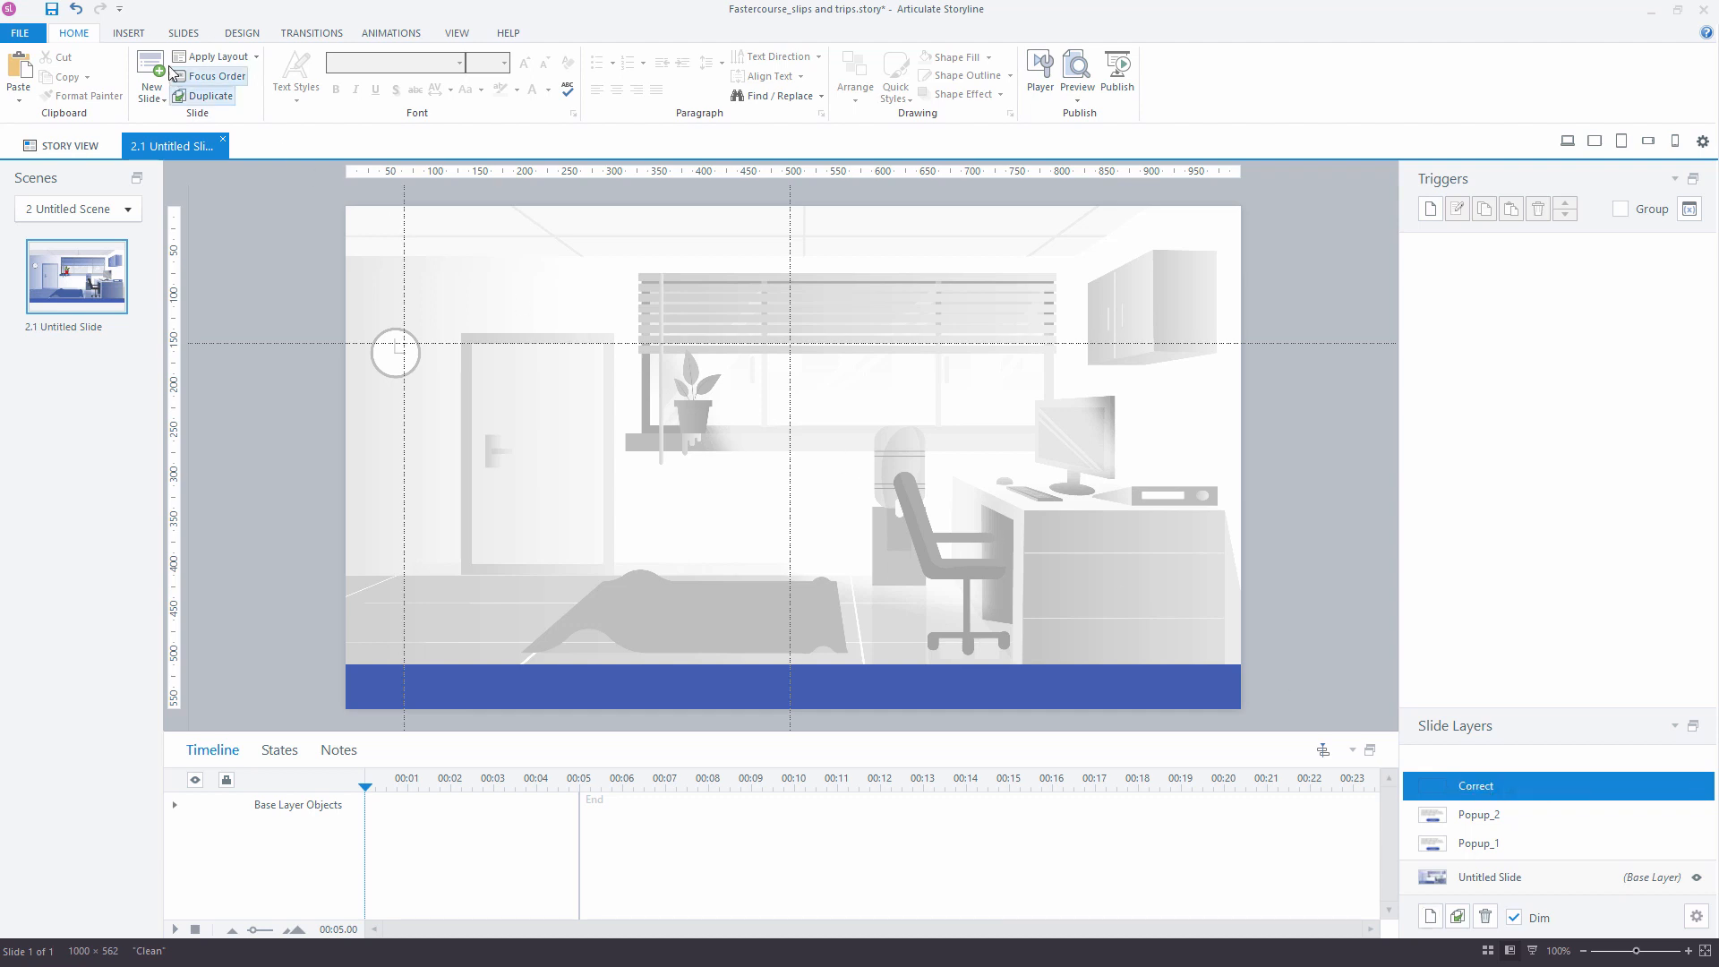
# Draw a rectangle about 501 px wide and 275 px high around the middle of the Correct layer
pyautogui.click(128, 34)
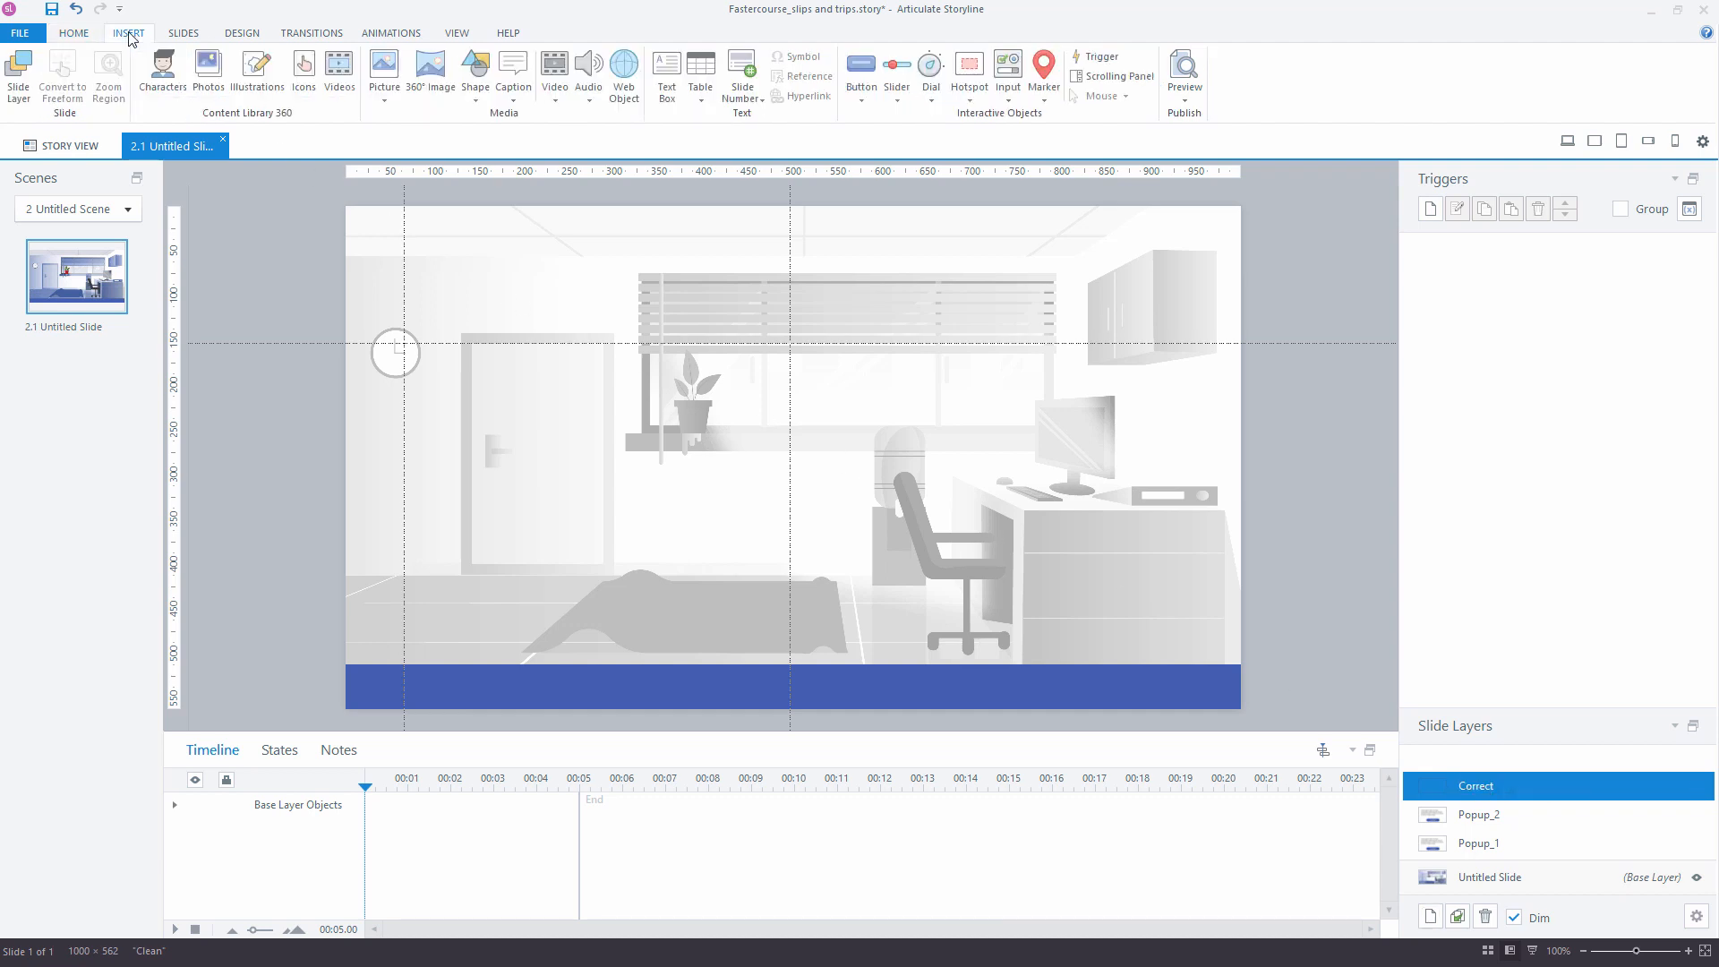
pyautogui.click(476, 76)
pyautogui.click(268, 167)
pyautogui.moveTo(561, 313); pyautogui.dragTo(1010, 559)
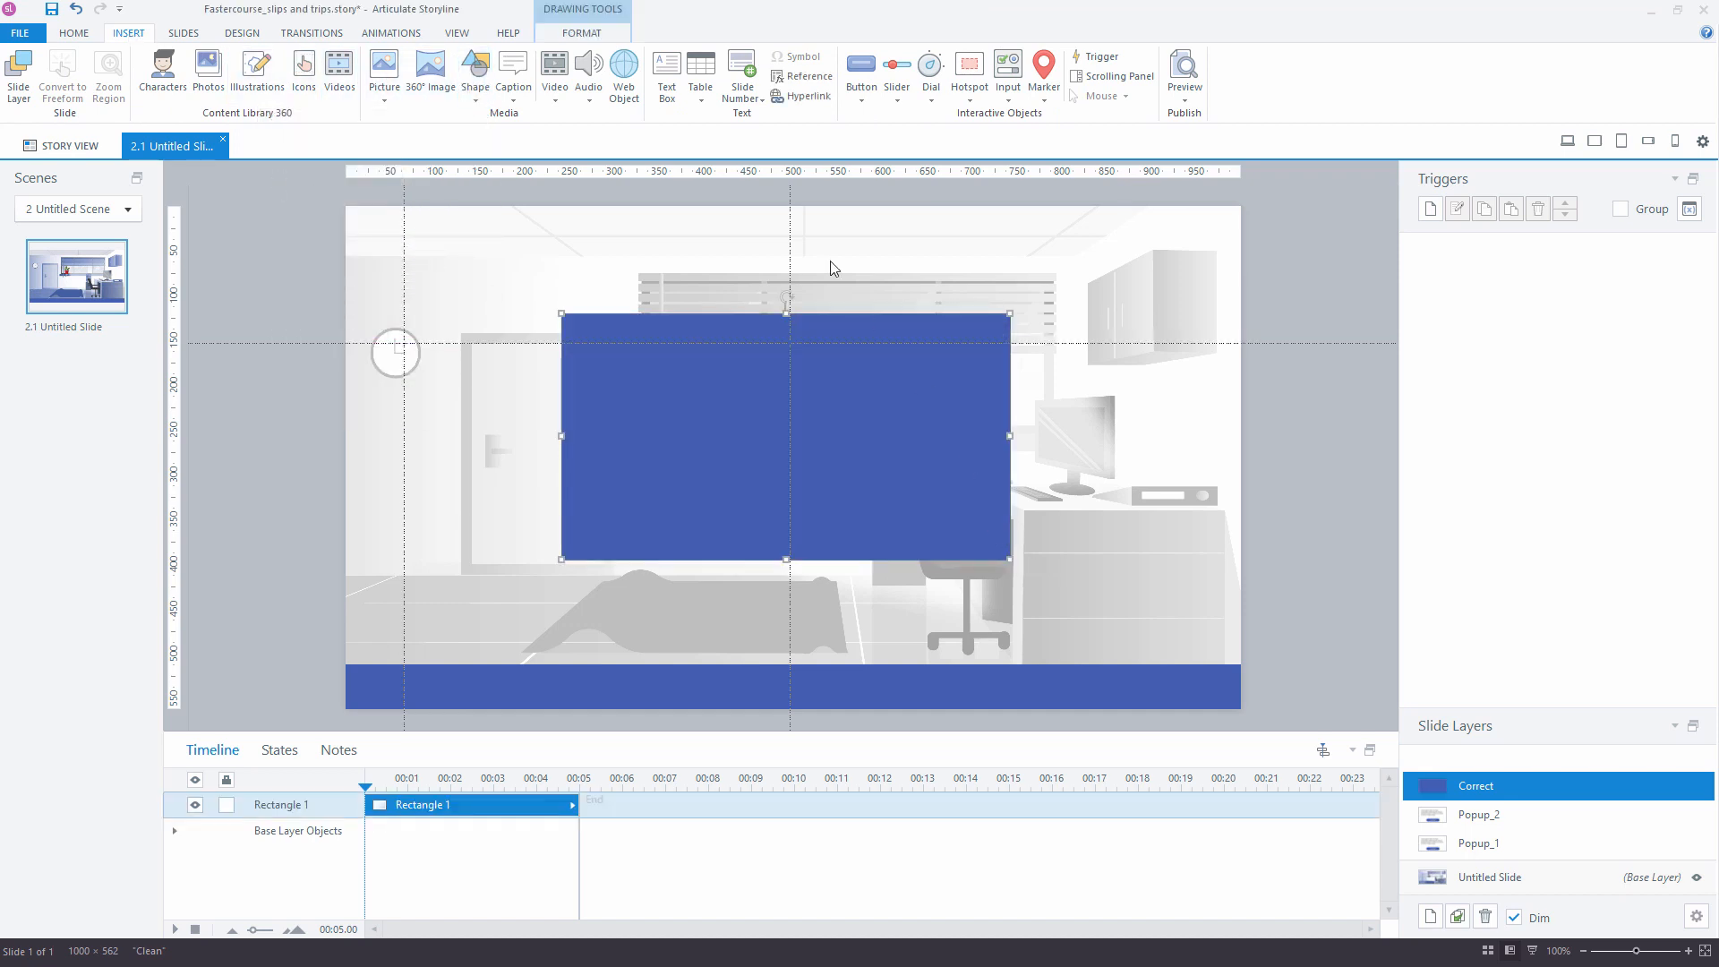
# Set the Correct layer rectangle's width to 500 px and its height to 250 px
pyautogui.click(615, 38)
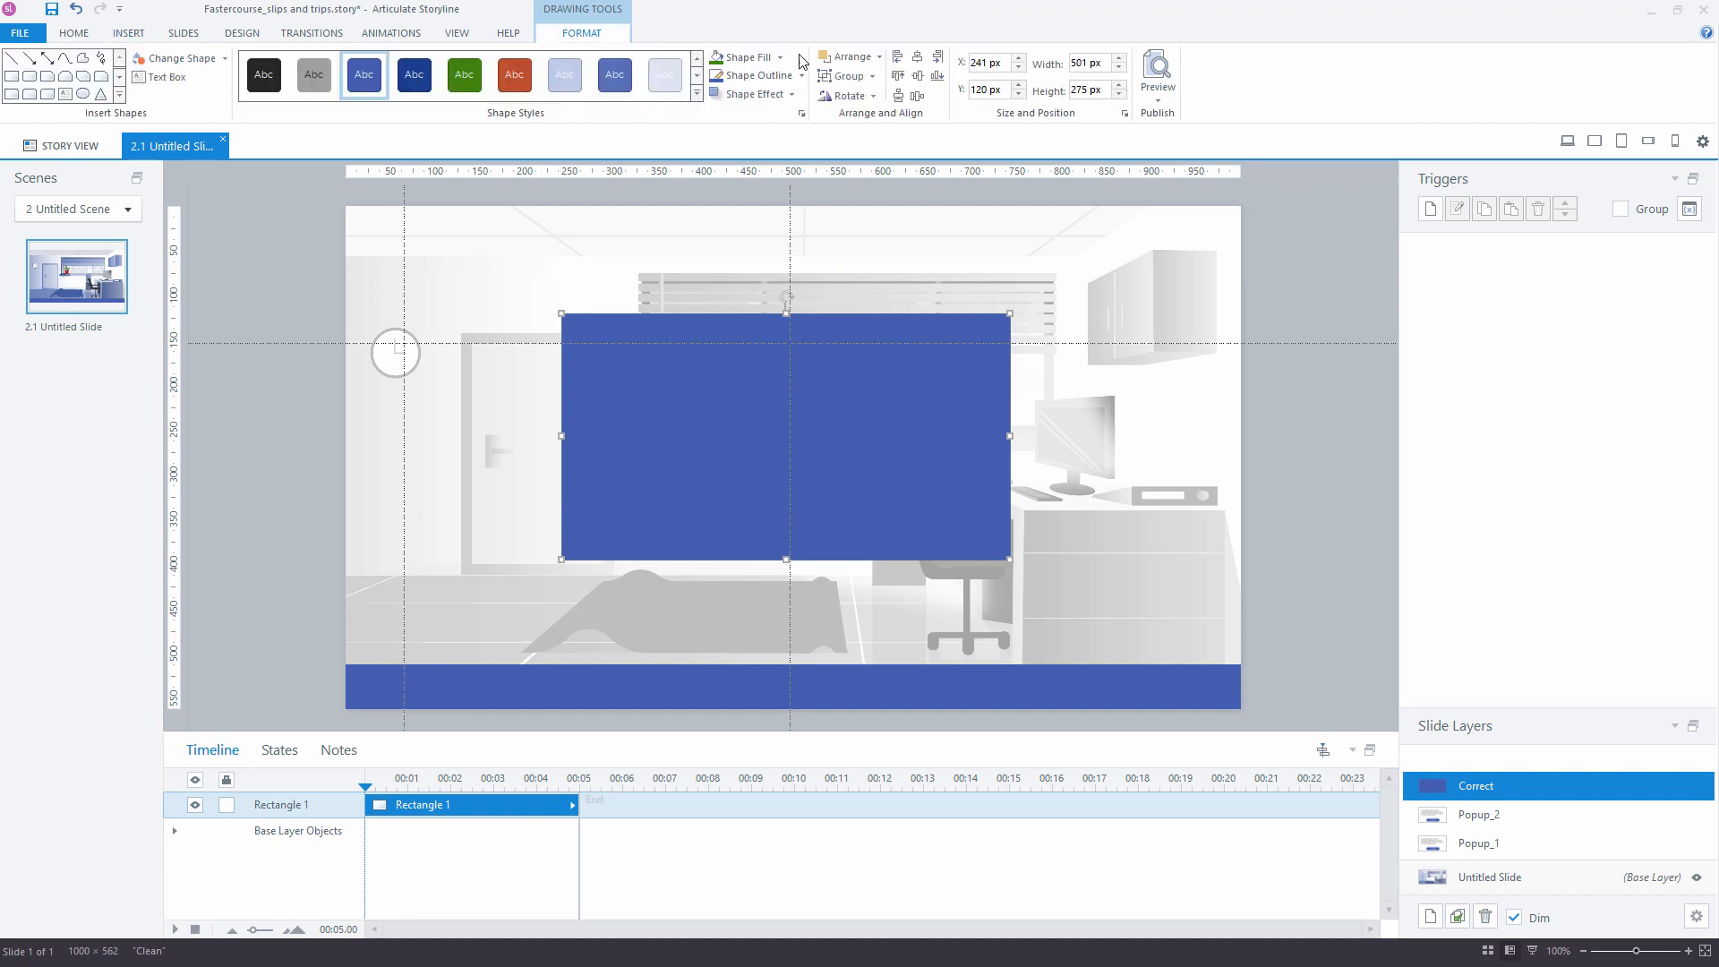
pyautogui.click(1082, 67)
pyautogui.write('500')
pyautogui.press('Tab')
pyautogui.write('250')
pyautogui.press('Tab')
# Fill the Correct layer rectangle with the green theme colour and remove its outline
pyautogui.click(780, 57)
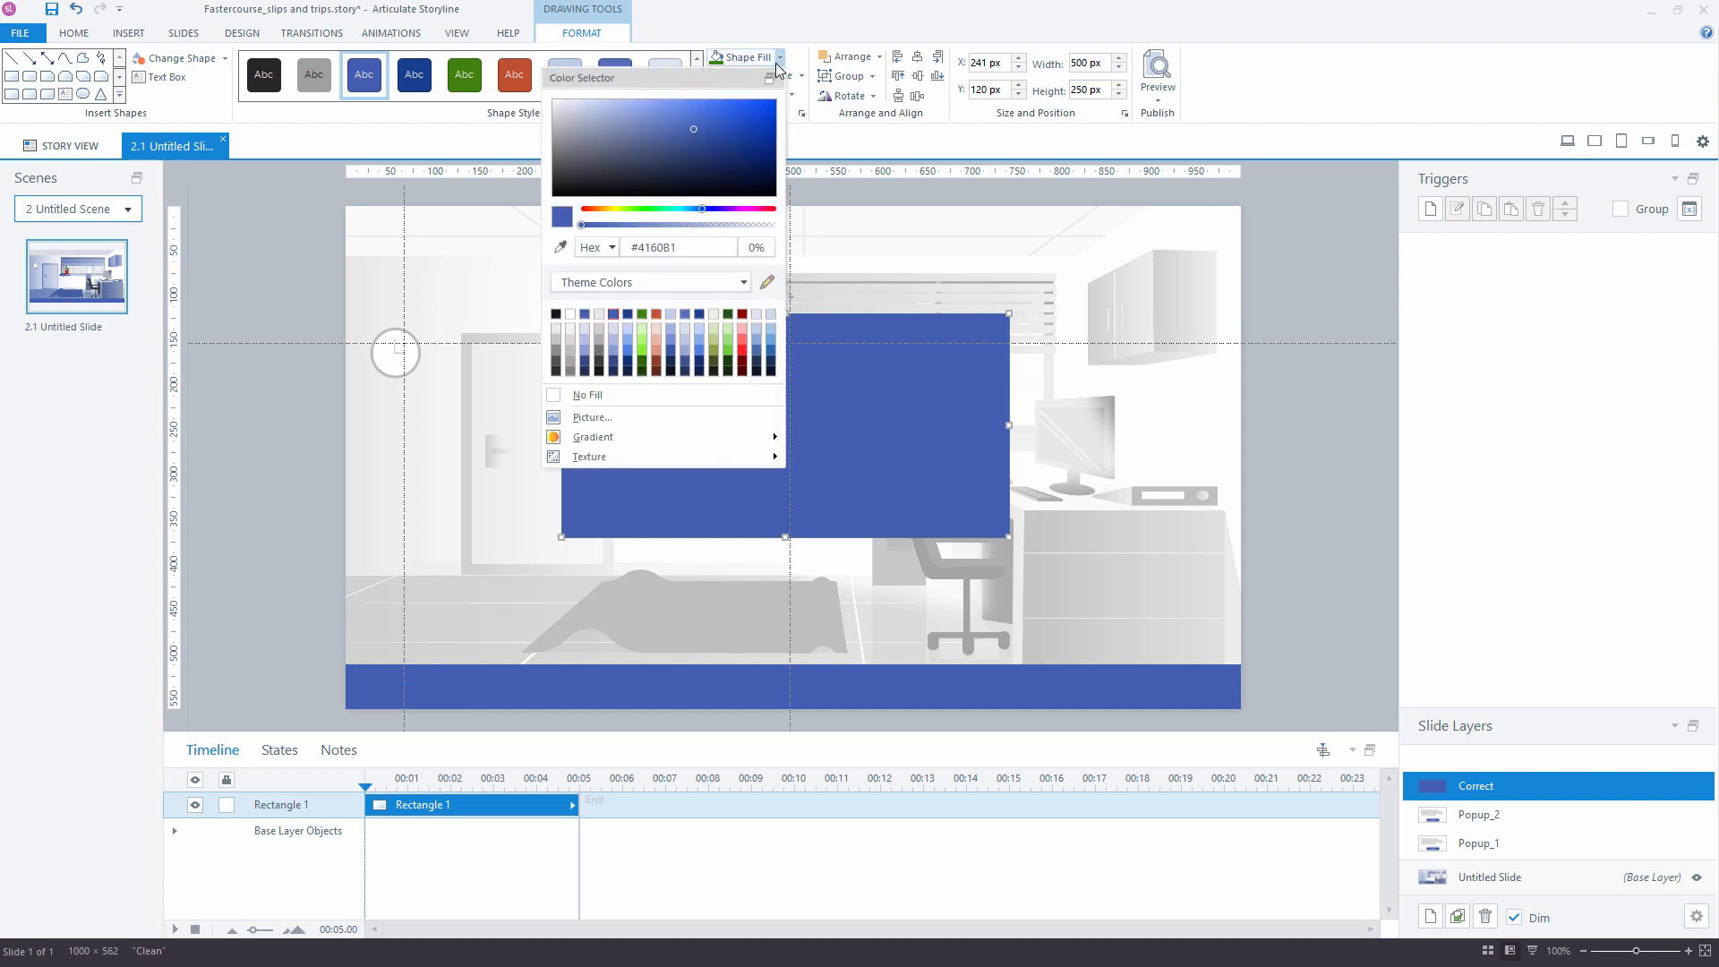
pyautogui.click(643, 313)
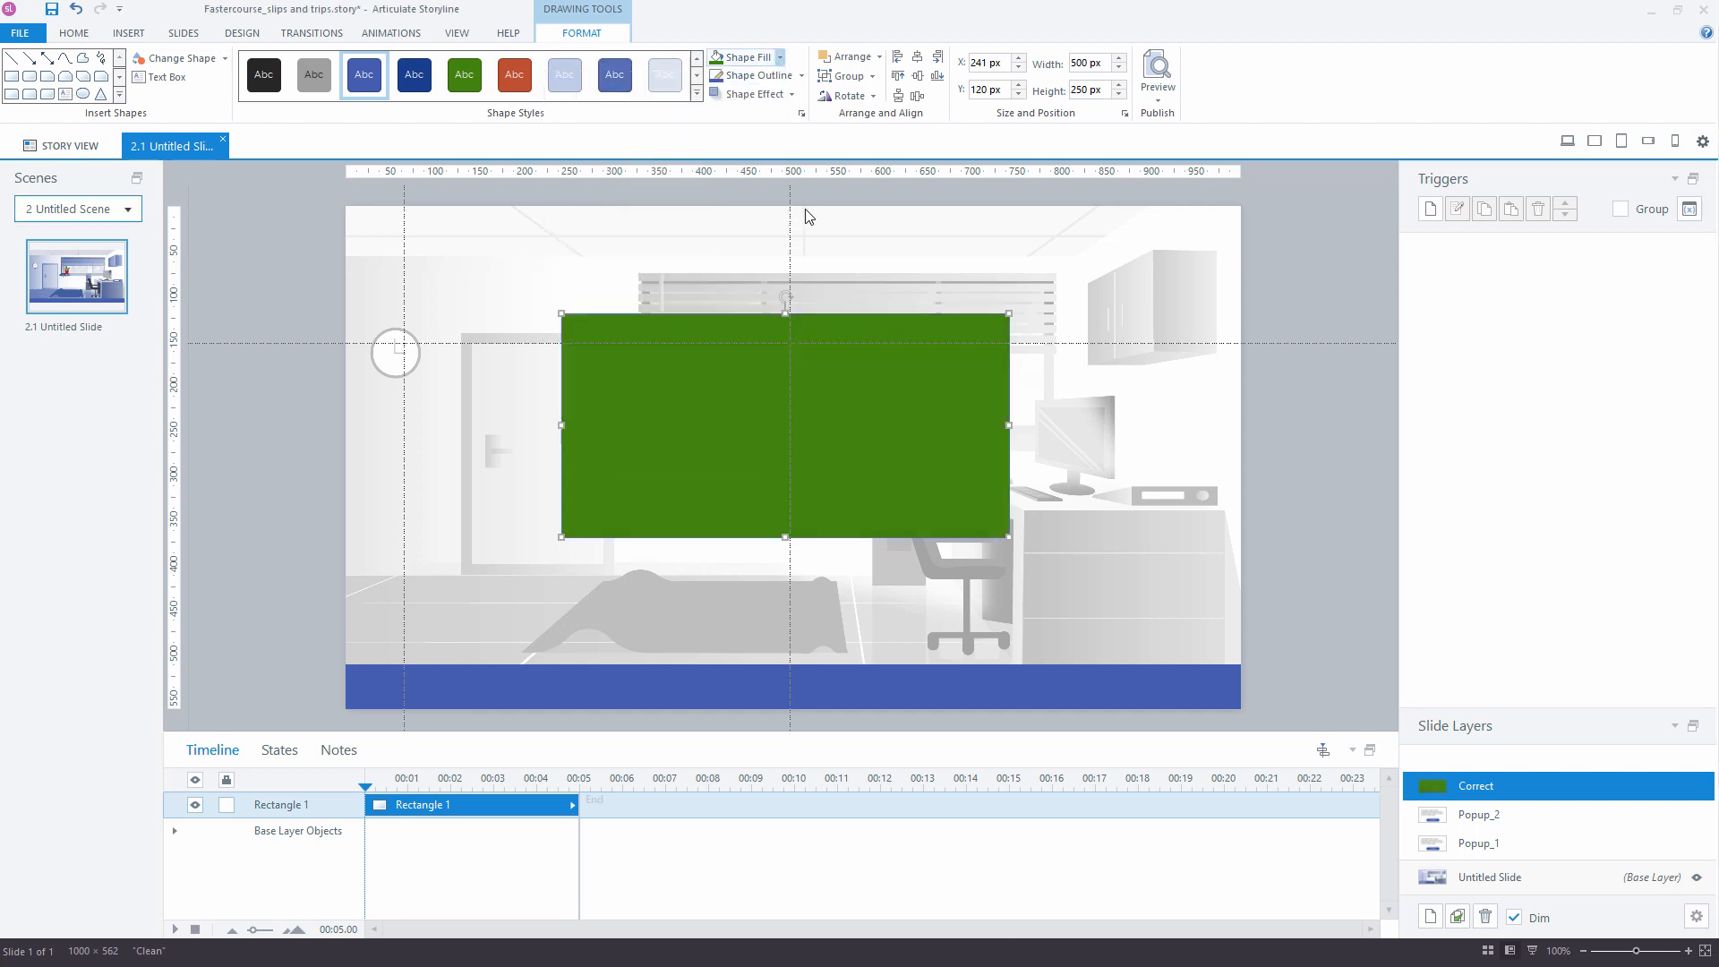
pyautogui.click(802, 77)
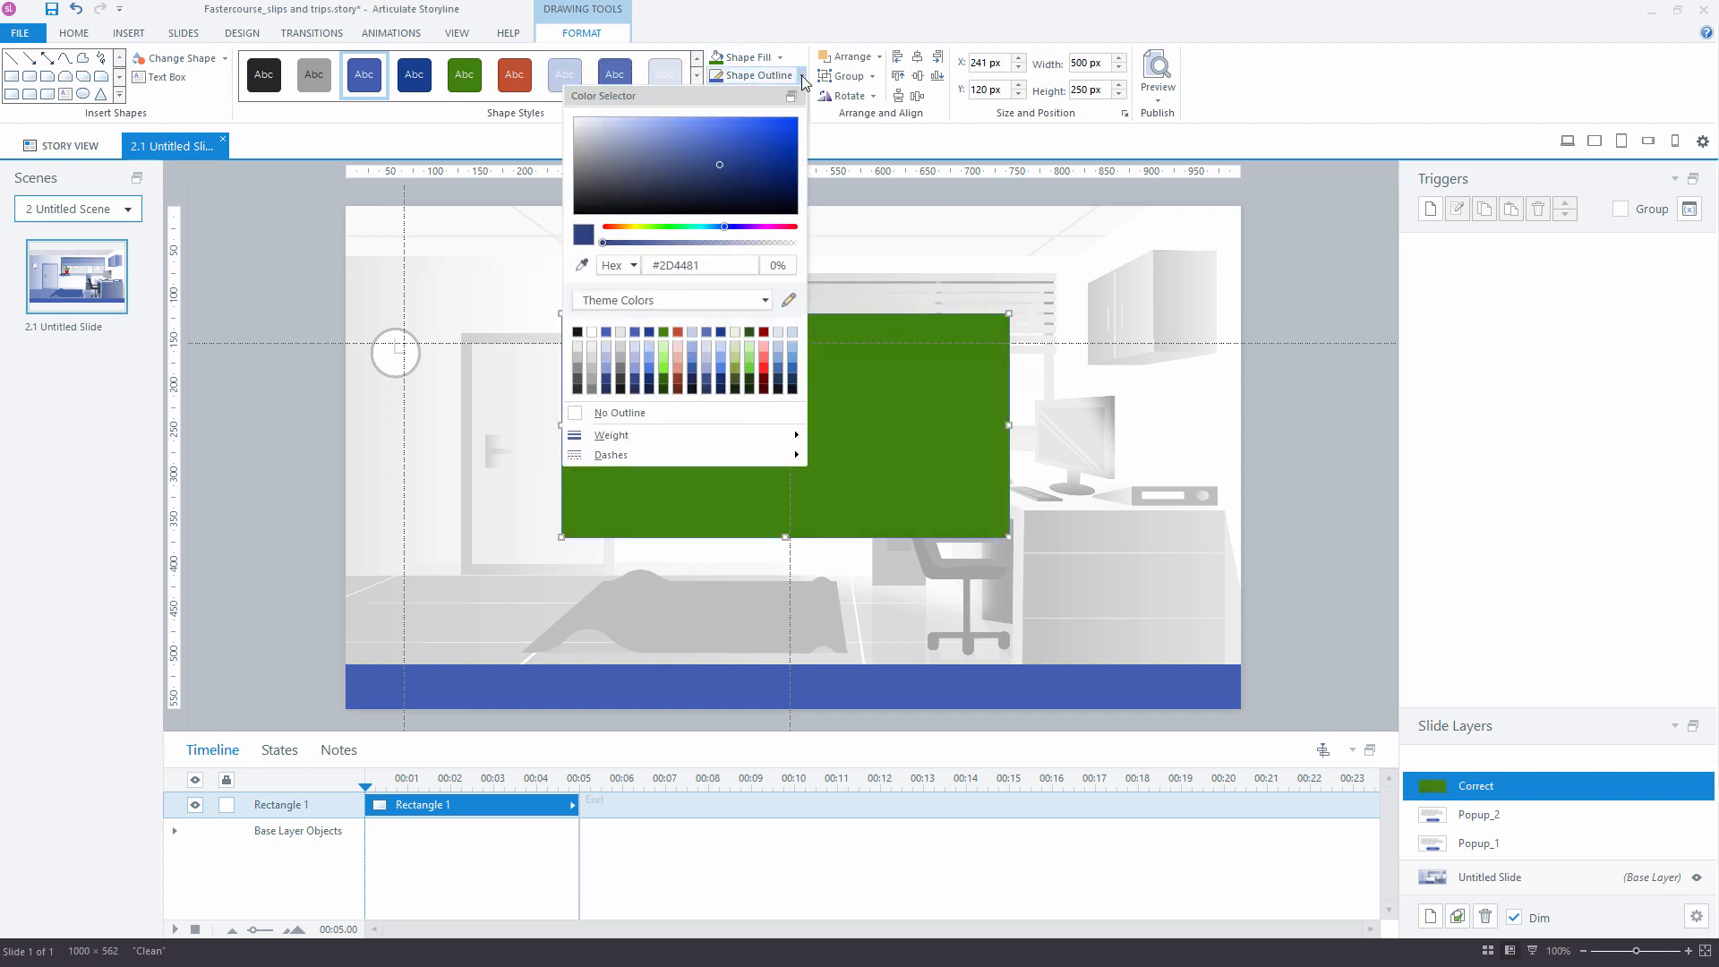
pyautogui.click(610, 417)
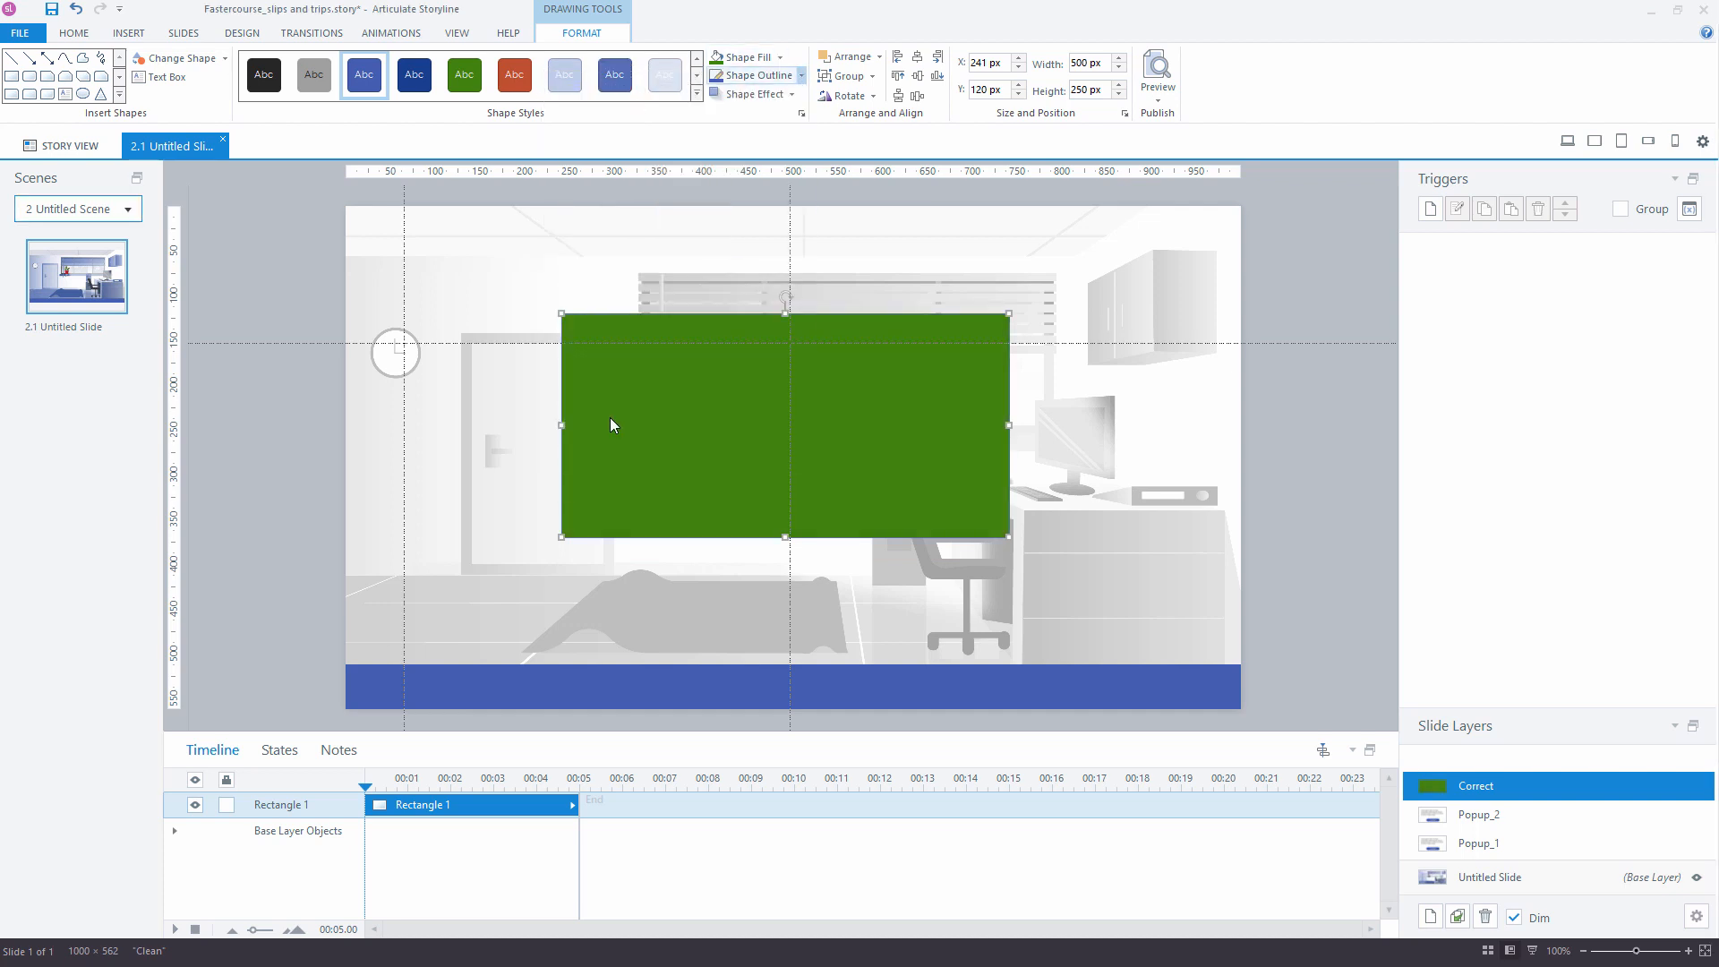
# Add a text box over the green rectangle reading "Great job!" followed by a blank line and a Lorem ipsum paragraph
pyautogui.click(127, 36)
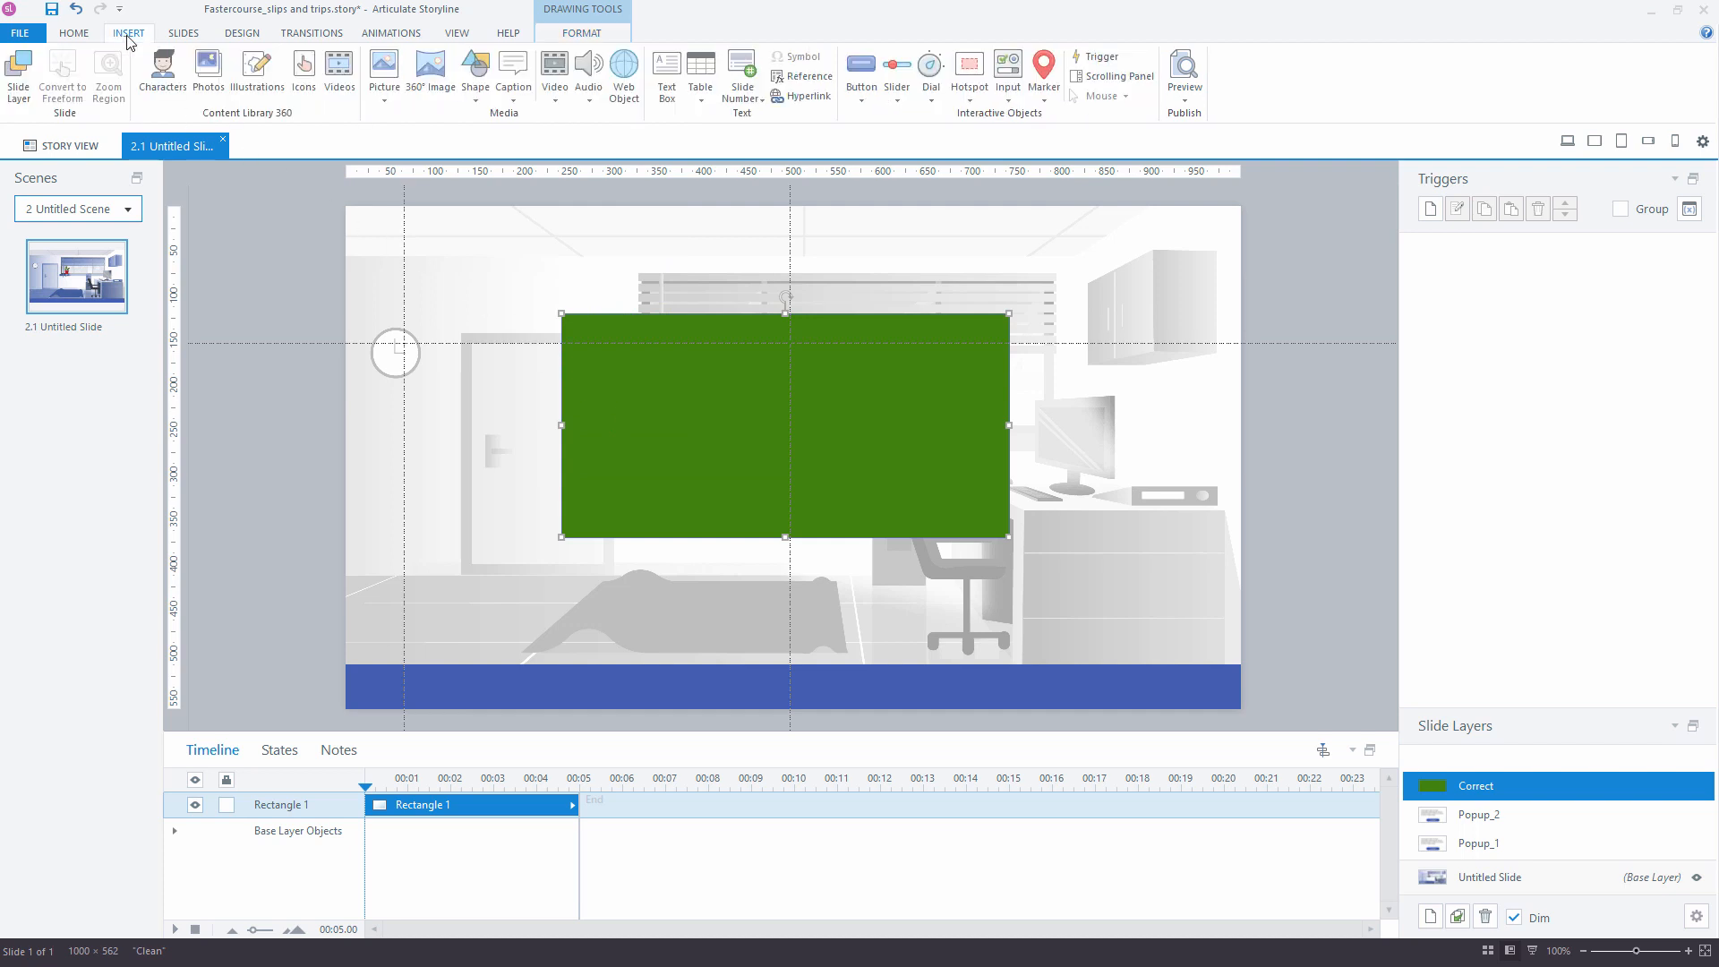
pyautogui.click(667, 76)
pyautogui.moveTo(565, 313); pyautogui.dragTo(1013, 521)
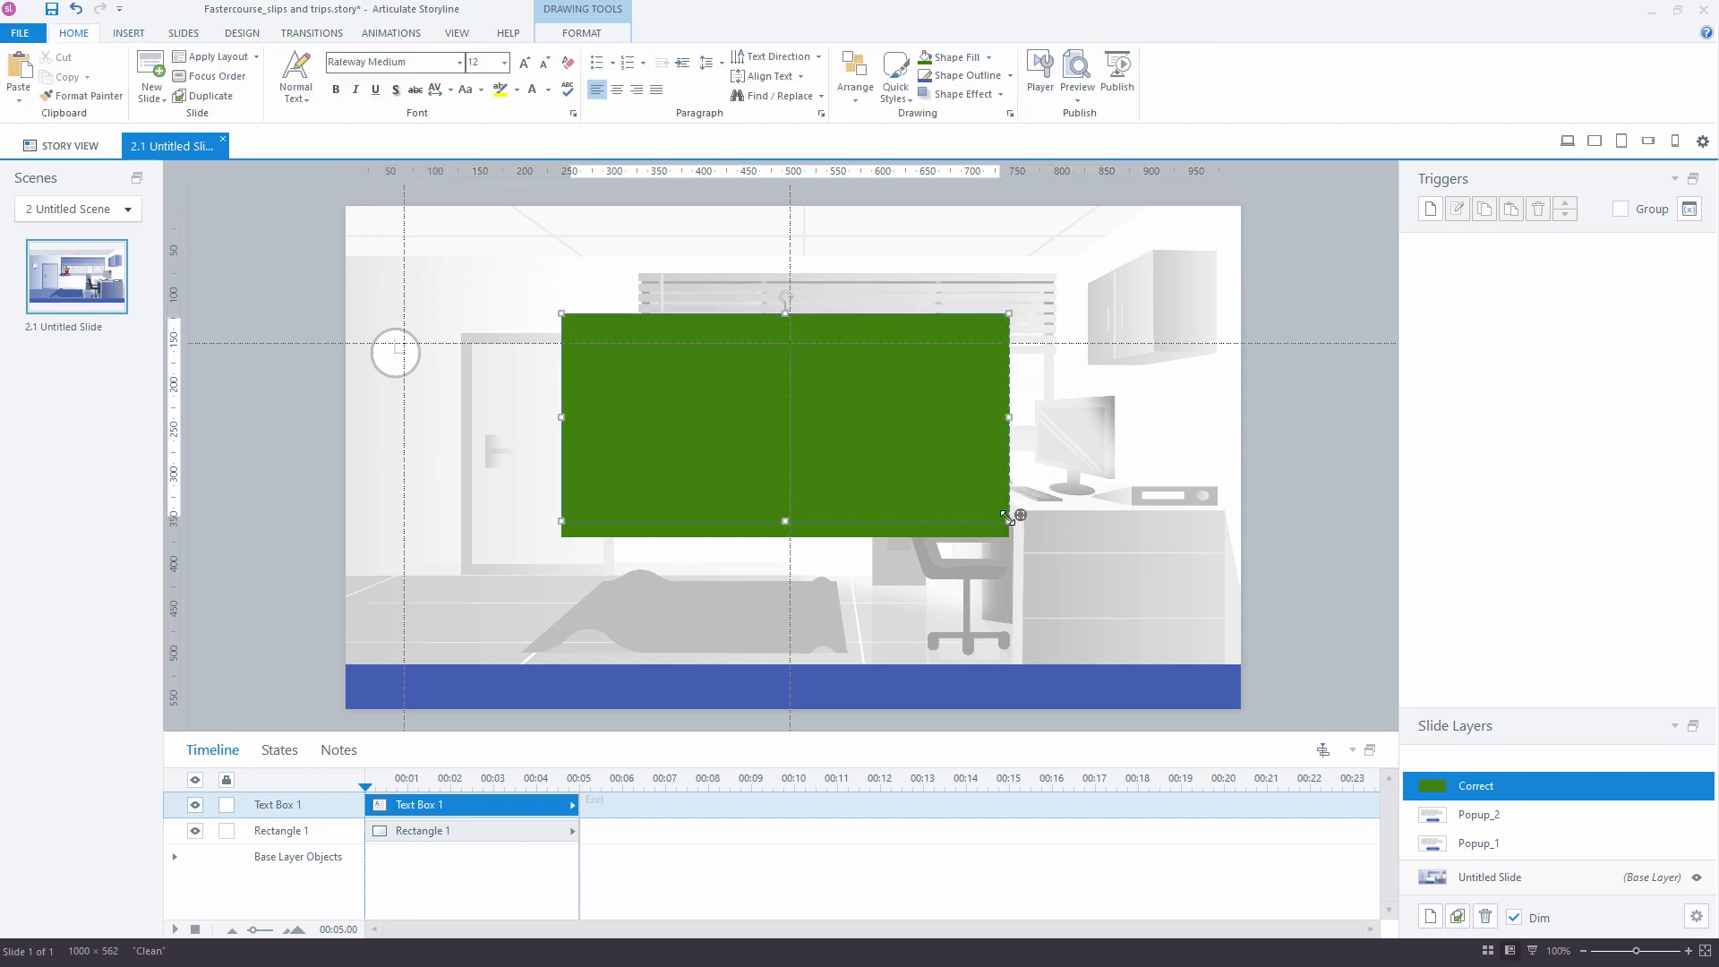
pyautogui.write('Great job!')
pyautogui.press('Return')
pyautogui.press('Return')
pyautogui.write('Lorem ipsum dolor sit amet, consectetur adipiscing elit, sed do')
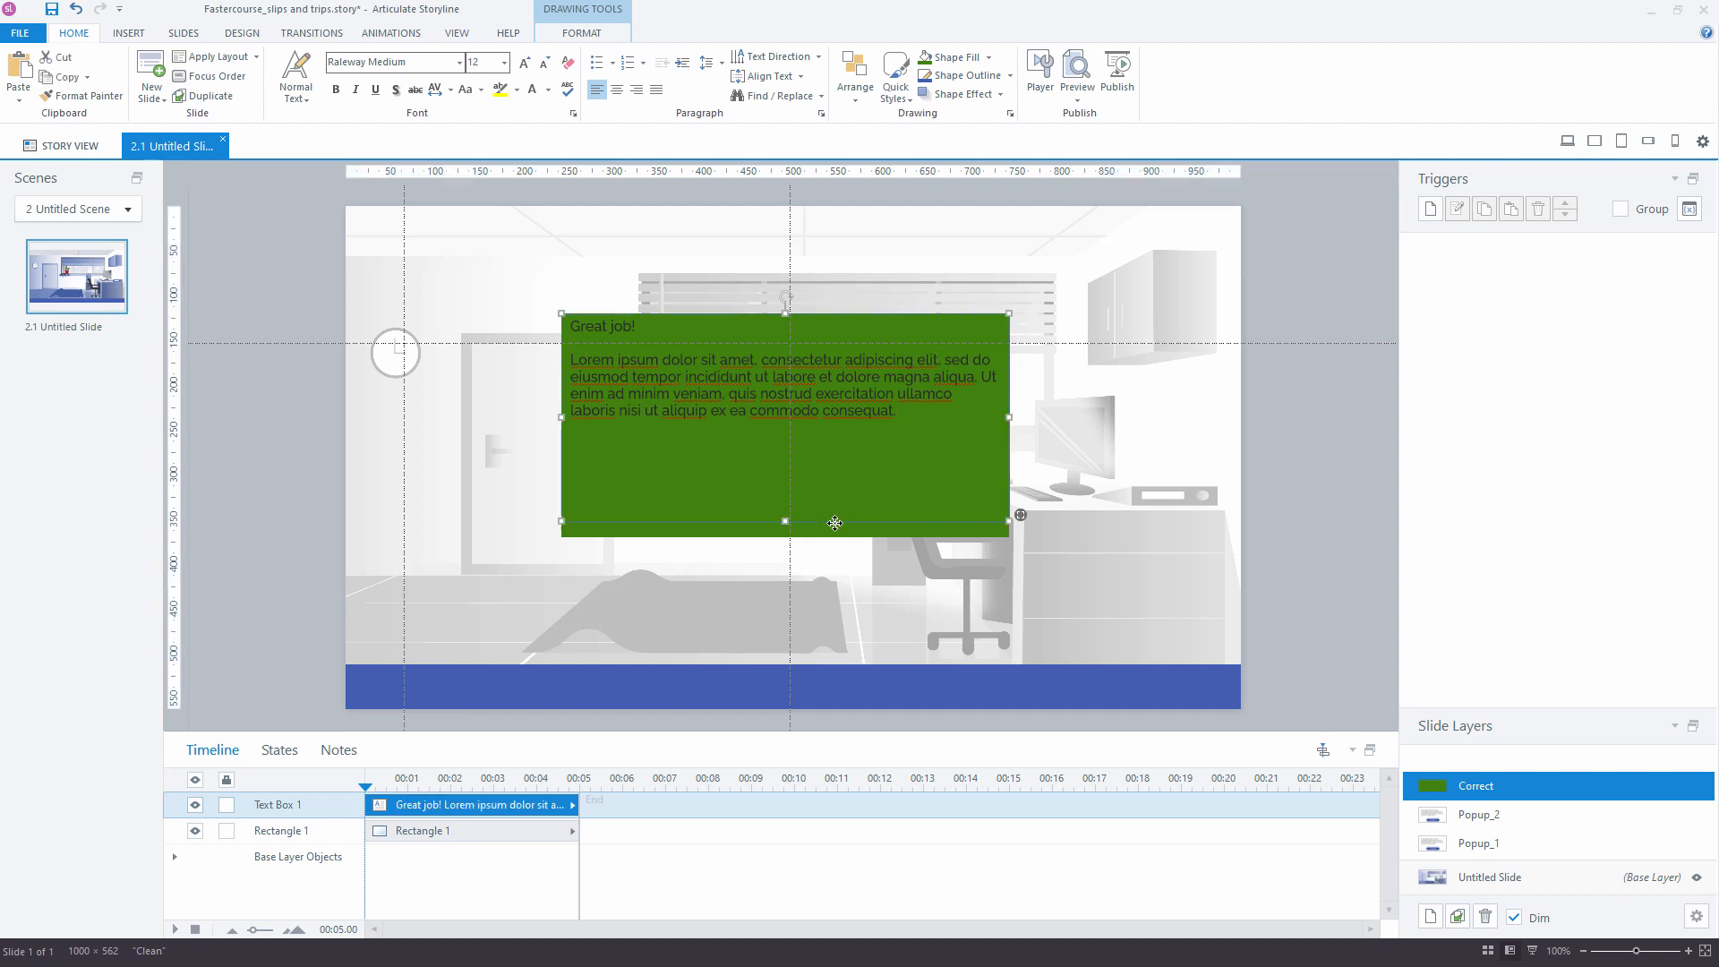
# Set the "Great job!" text box's left, right, top and bottom margins to 30 px
pyautogui.rightClick(839, 529)
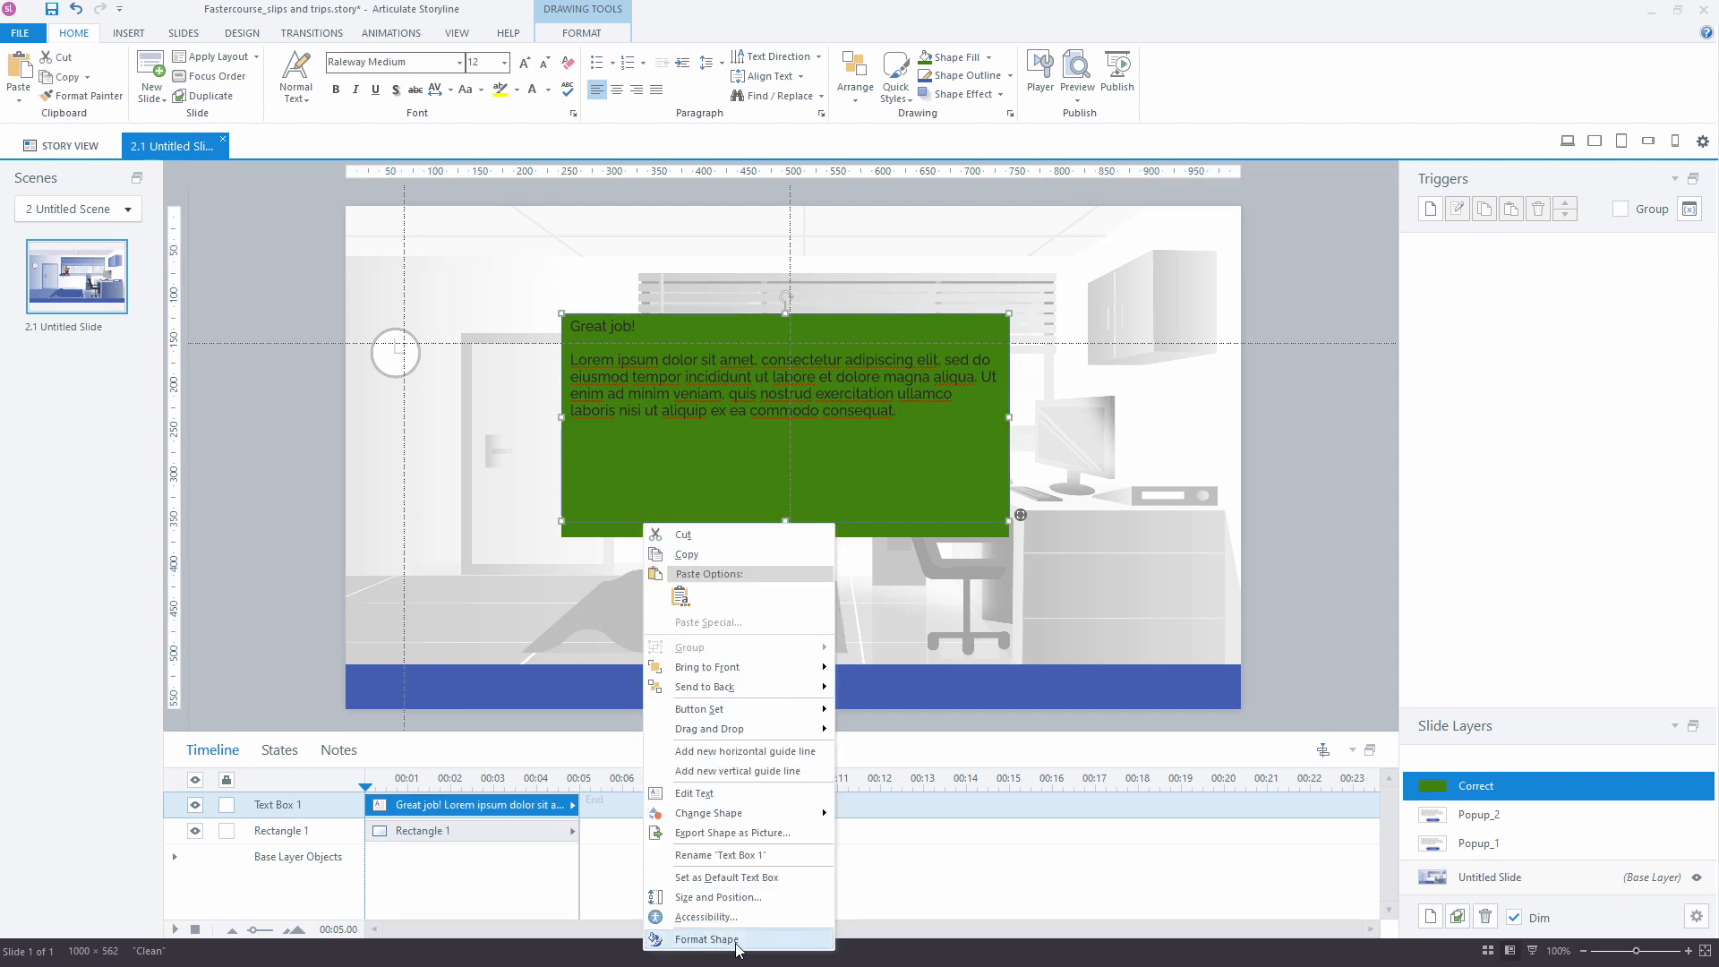
pyautogui.click(707, 939)
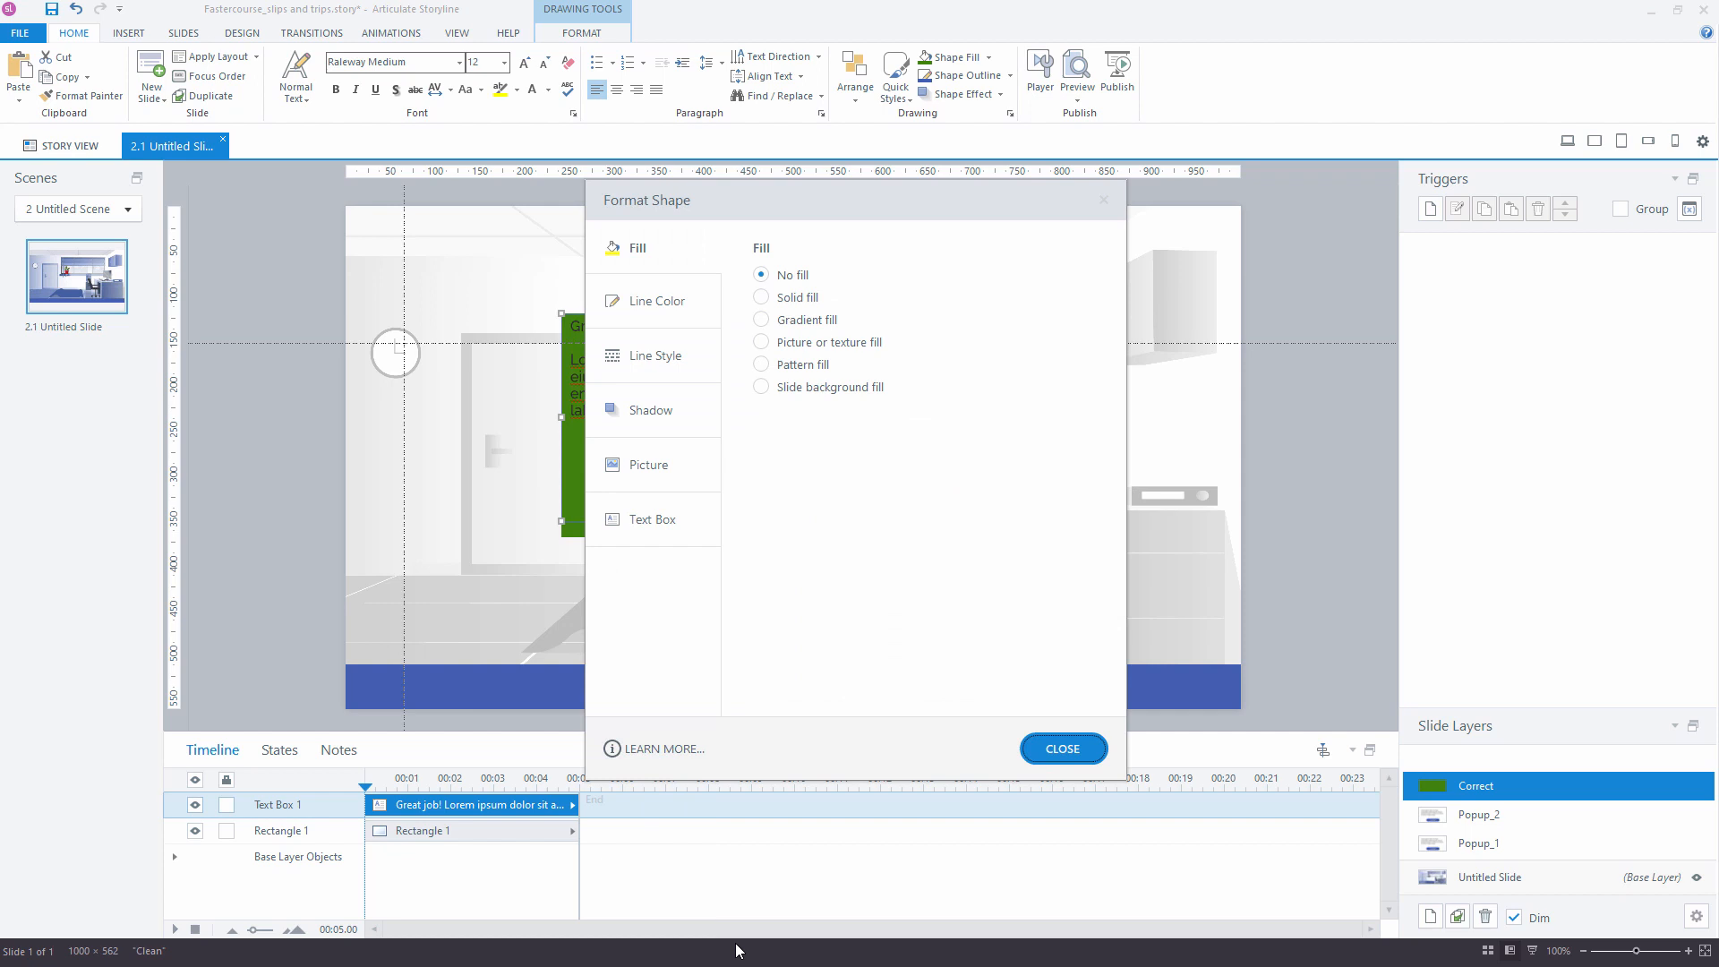
pyautogui.click(665, 530)
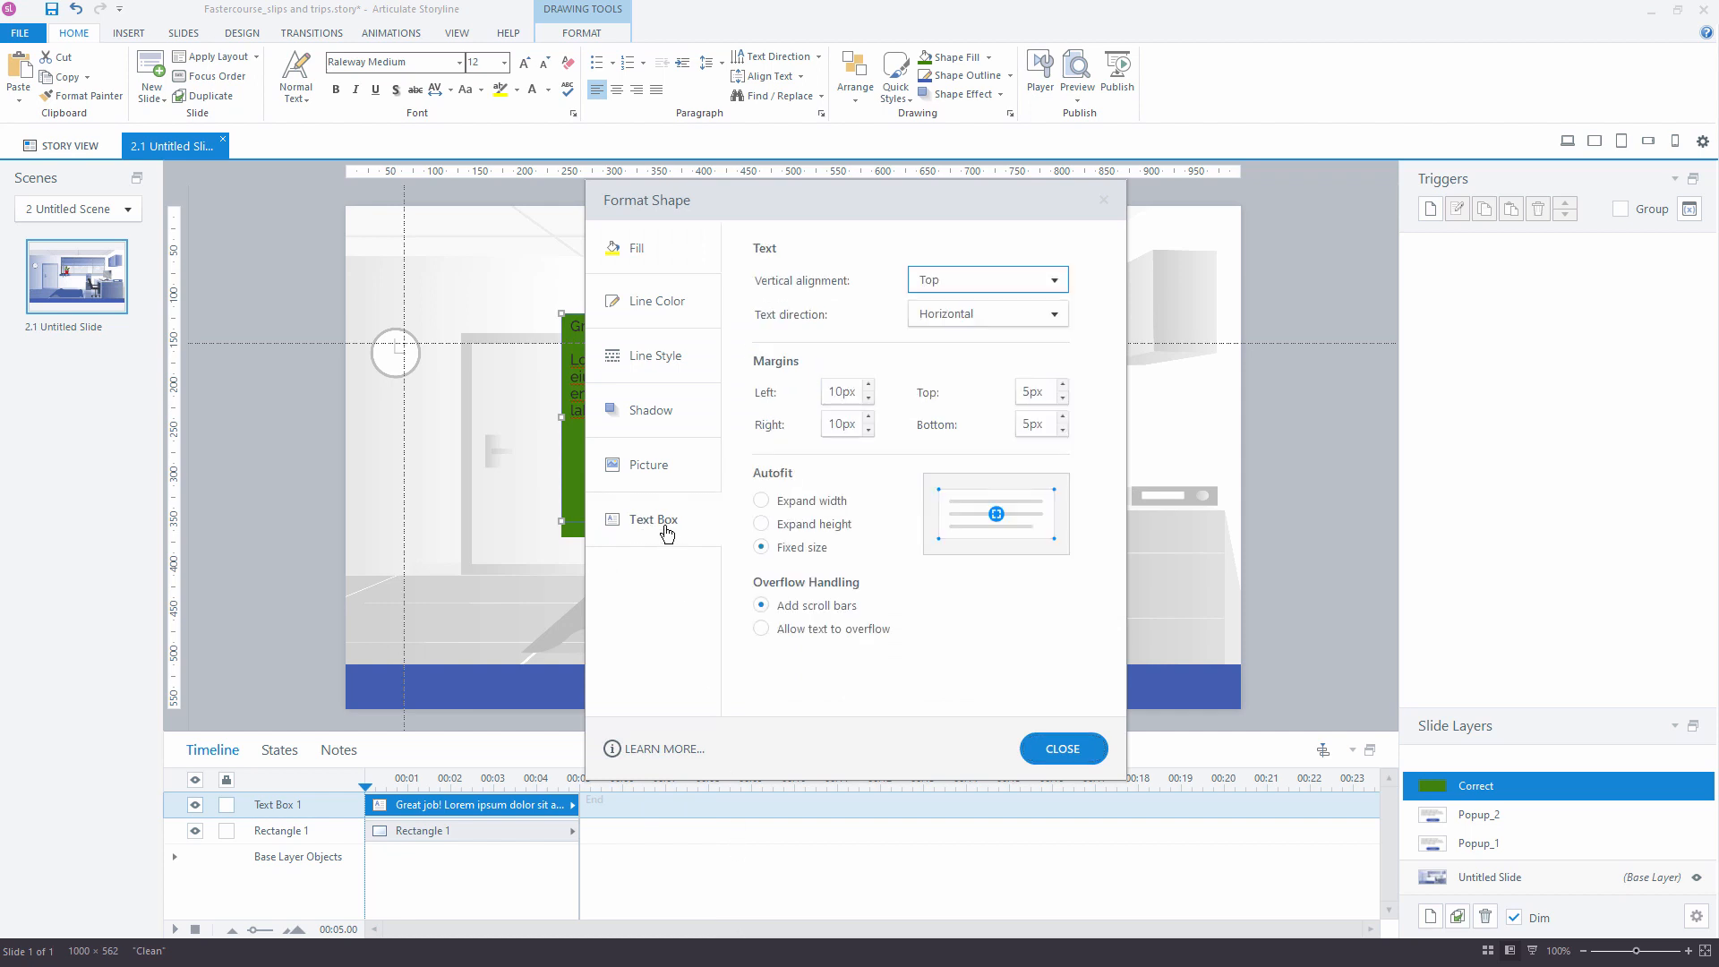
pyautogui.doubleClick(843, 391)
pyautogui.write('30')
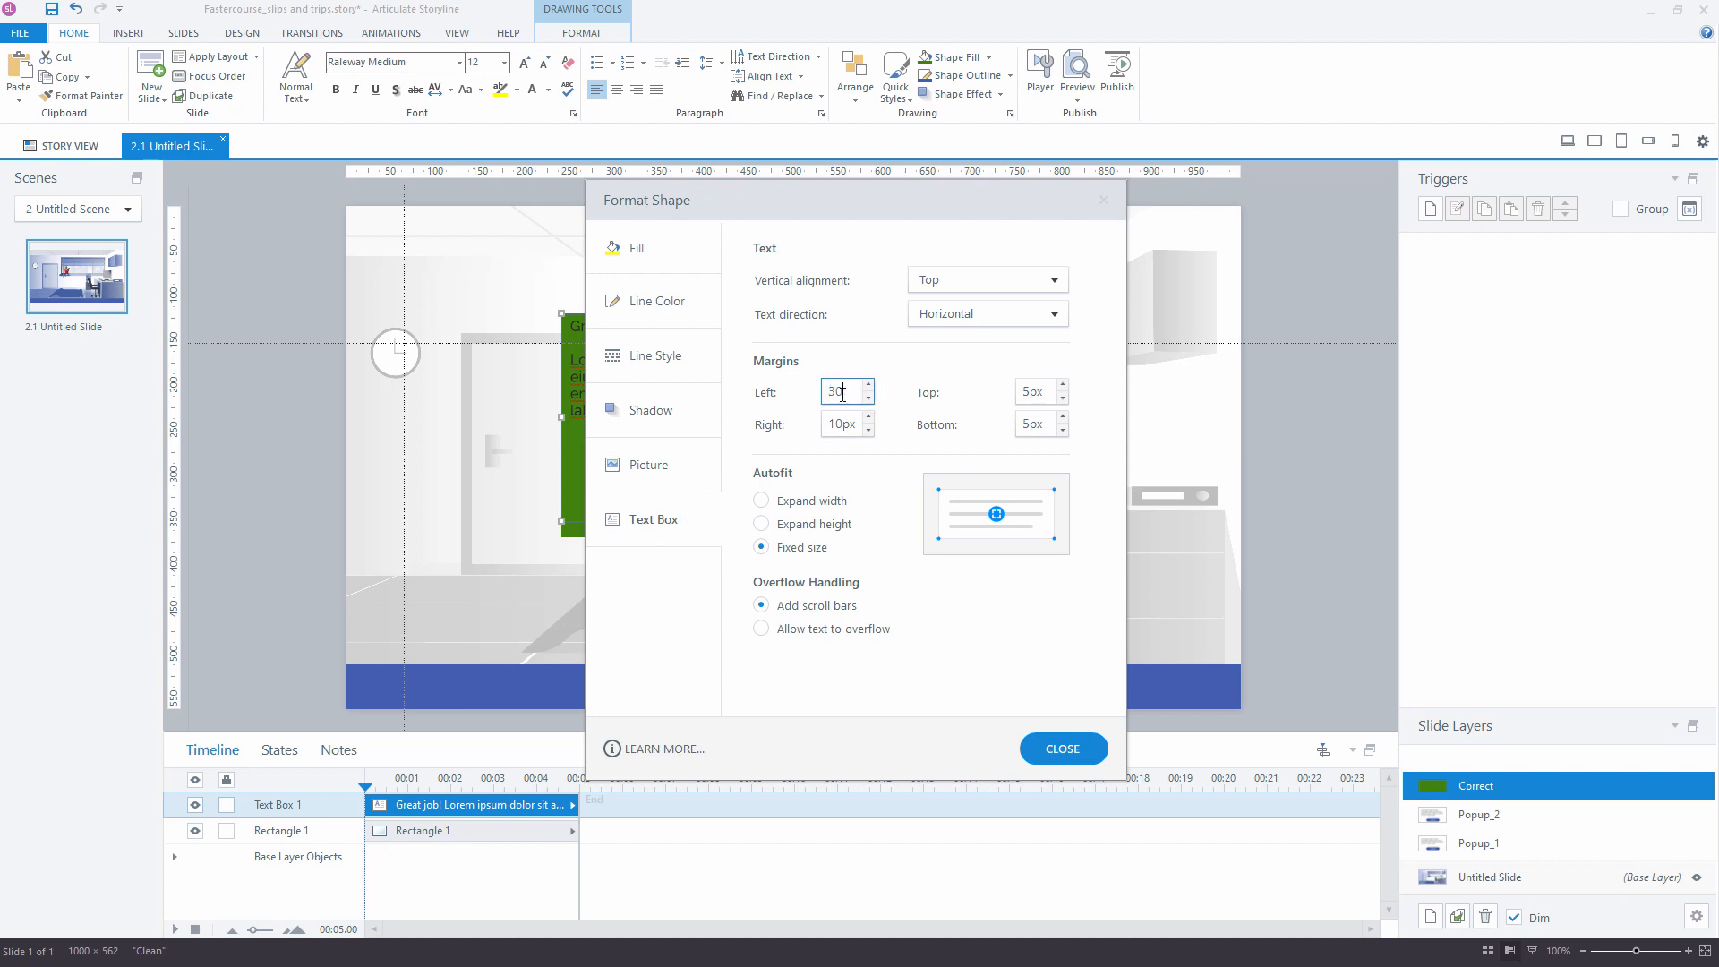
pyautogui.doubleClick(845, 422)
pyautogui.write('30')
pyautogui.doubleClick(1030, 393)
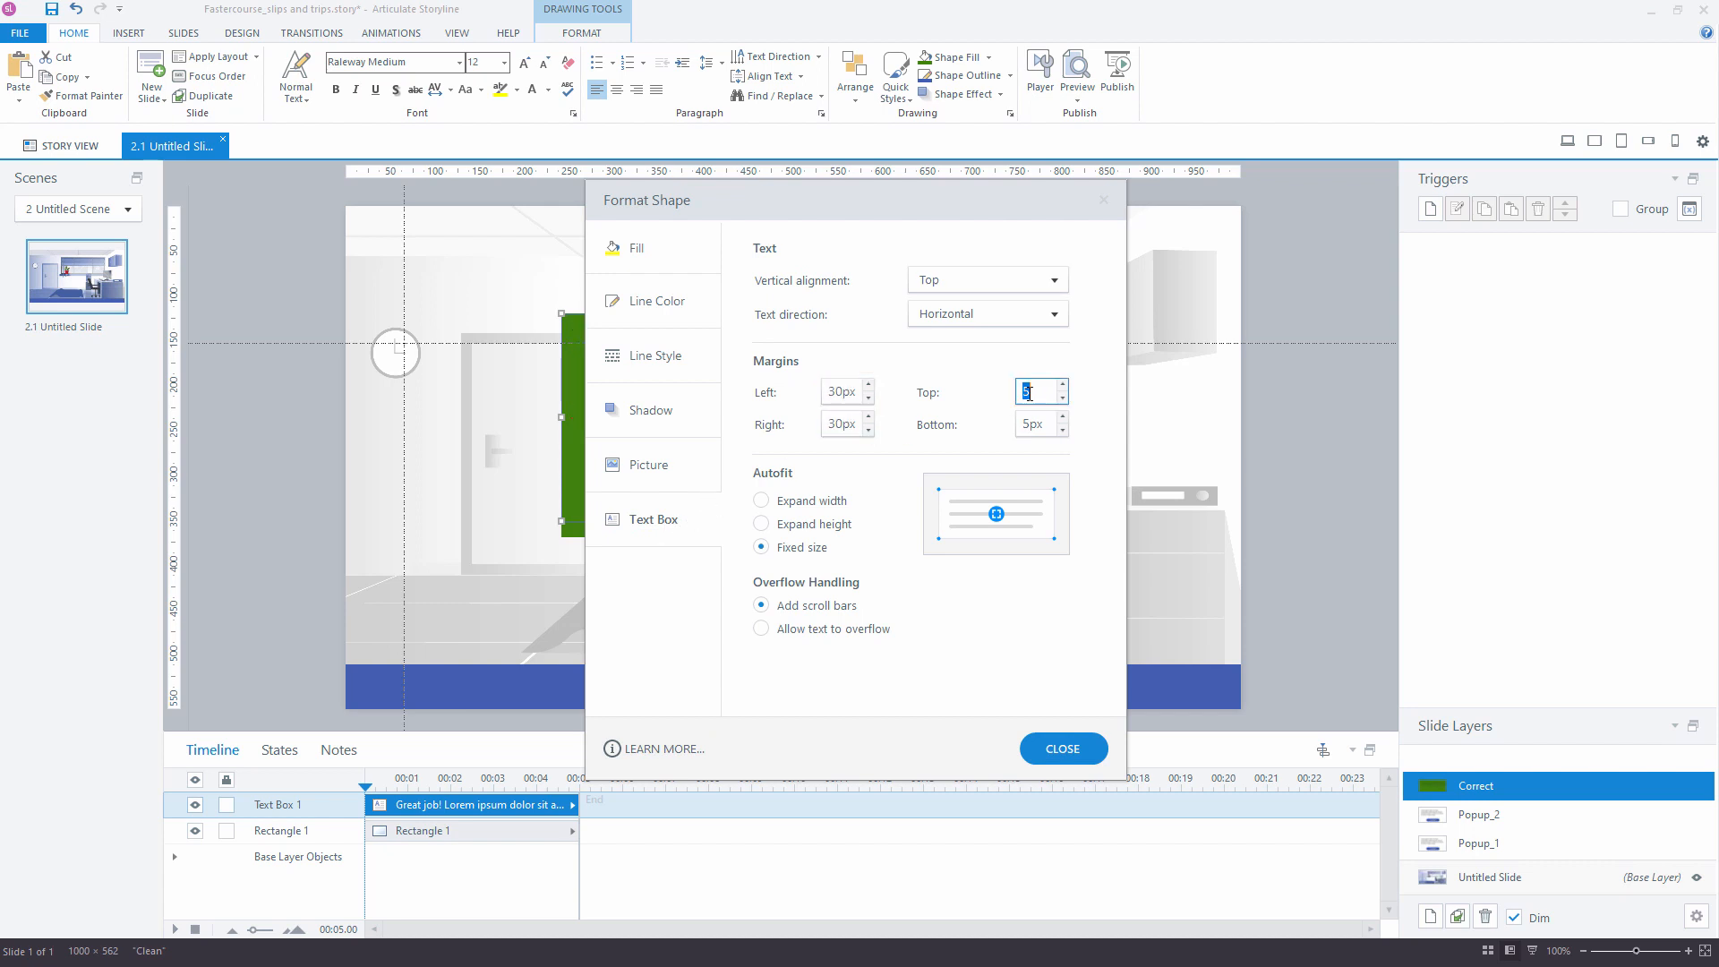
pyautogui.write('30')
pyautogui.doubleClick(1036, 422)
pyautogui.write('30')
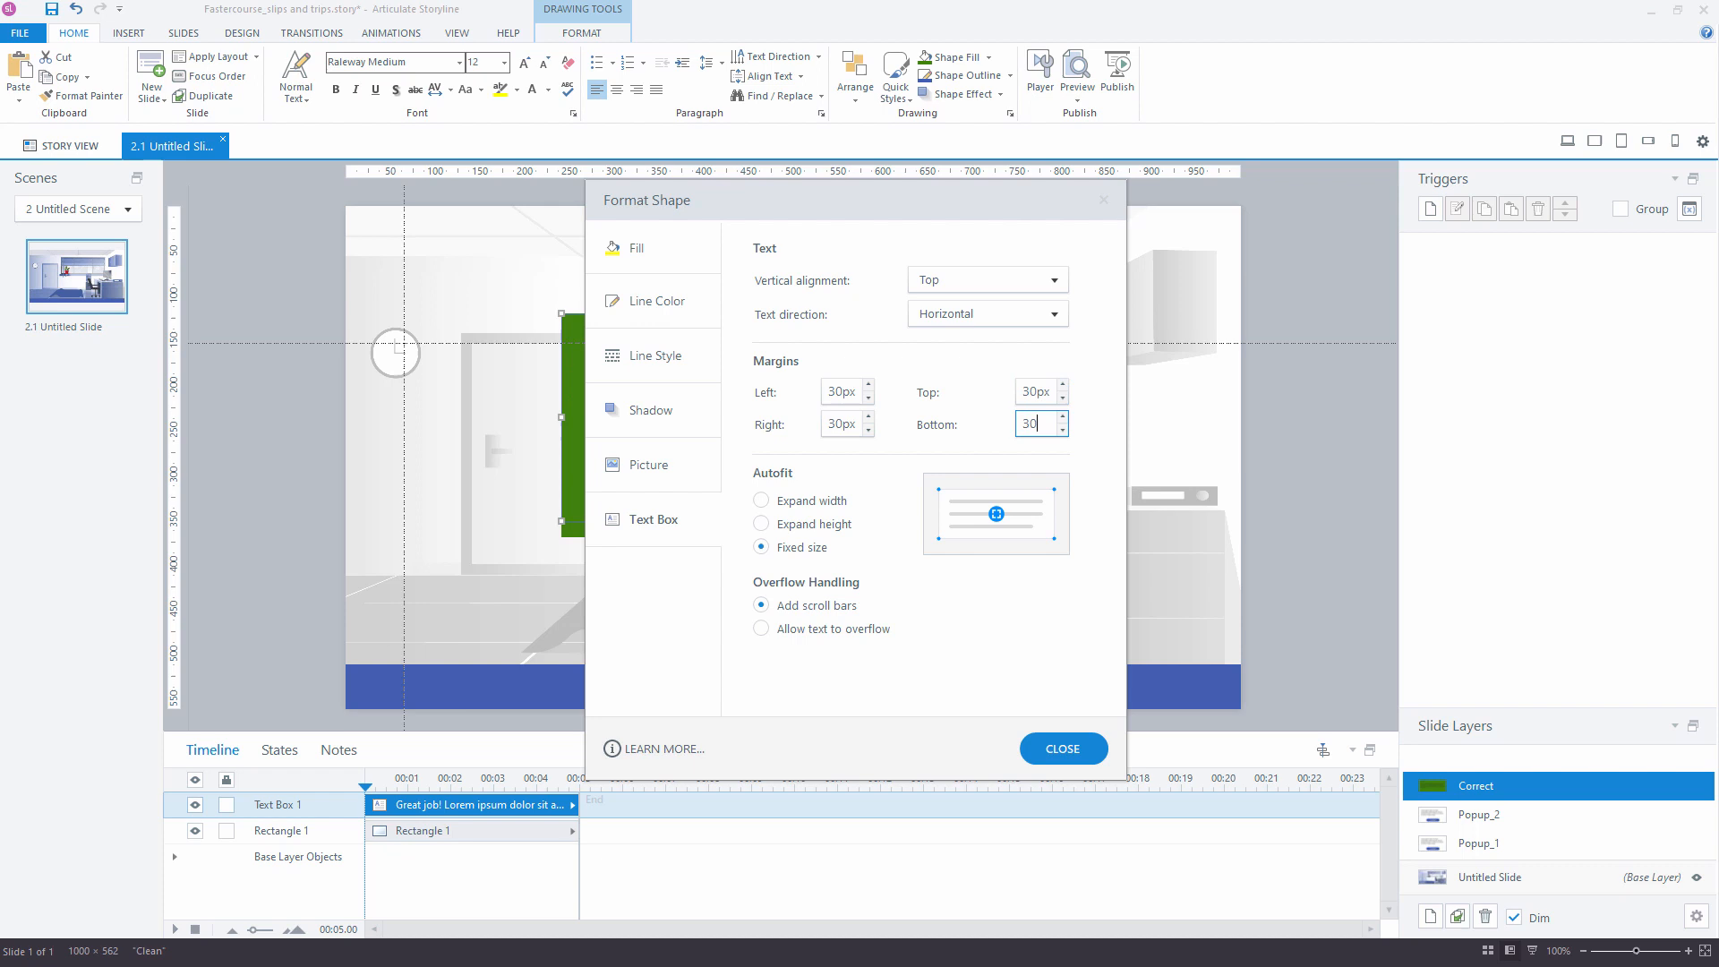
# Keep the text box at a fixed size, allow its text to overflow, and close the shape formatting
pyautogui.click(797, 548)
pyautogui.click(797, 628)
pyautogui.click(1068, 749)
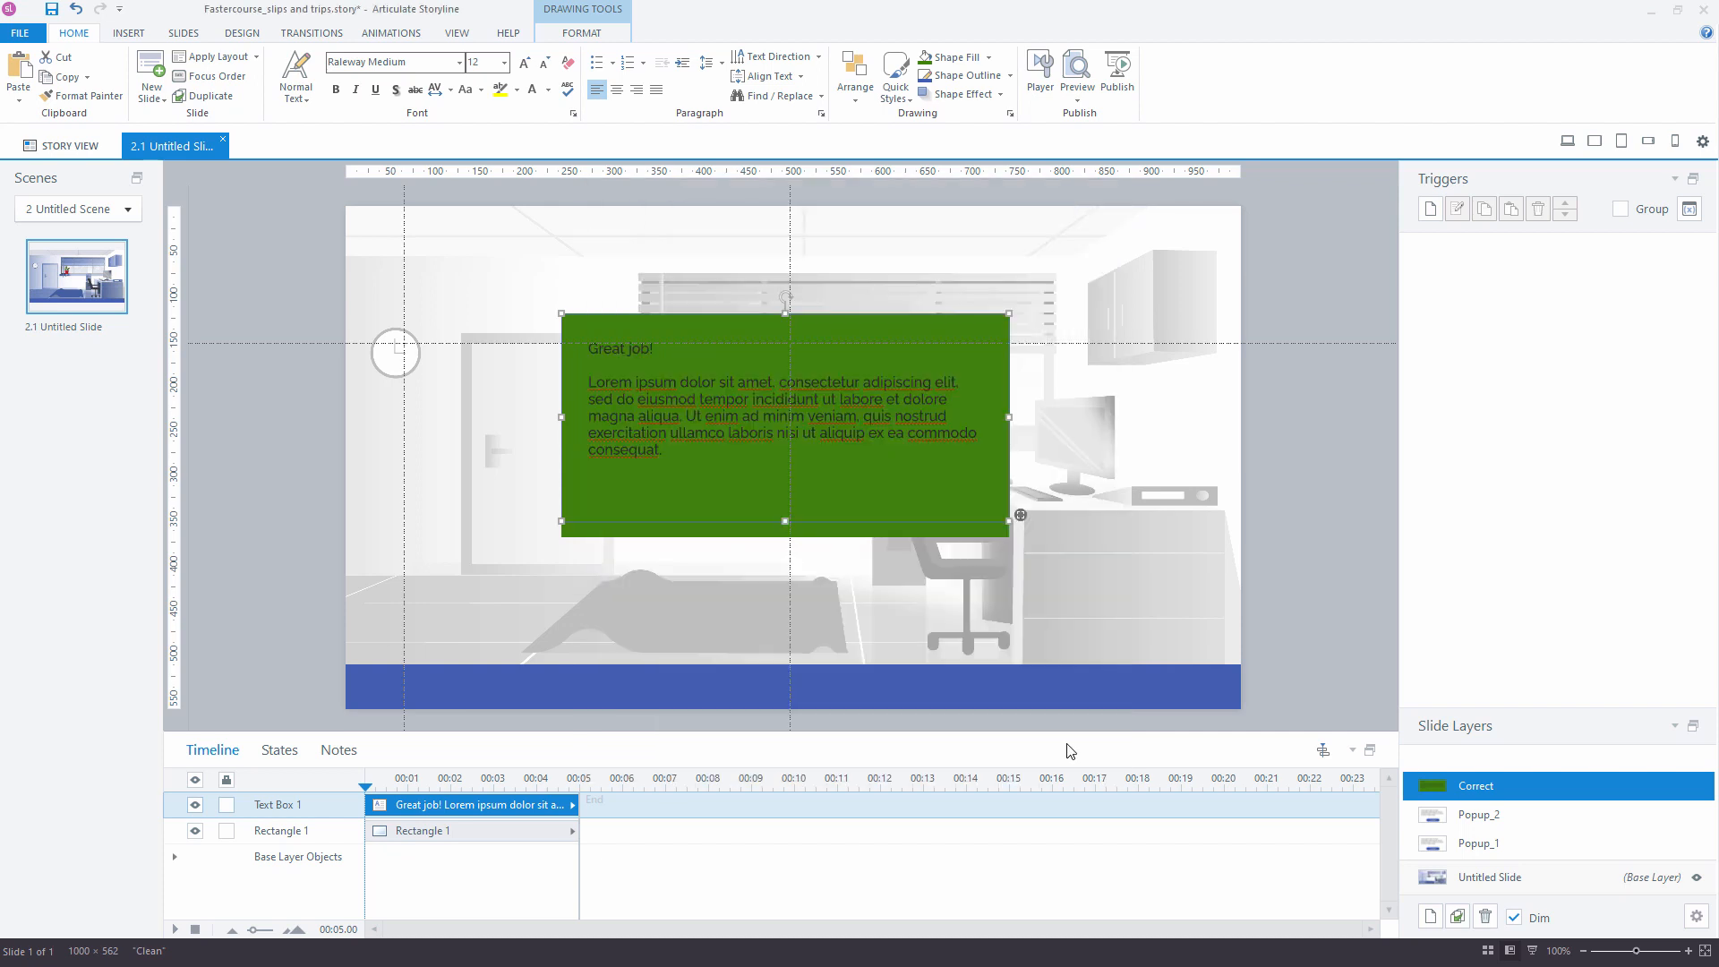
# Colour all the text on the green box white and set the "Great job!" heading to size 24
pyautogui.click(548, 90)
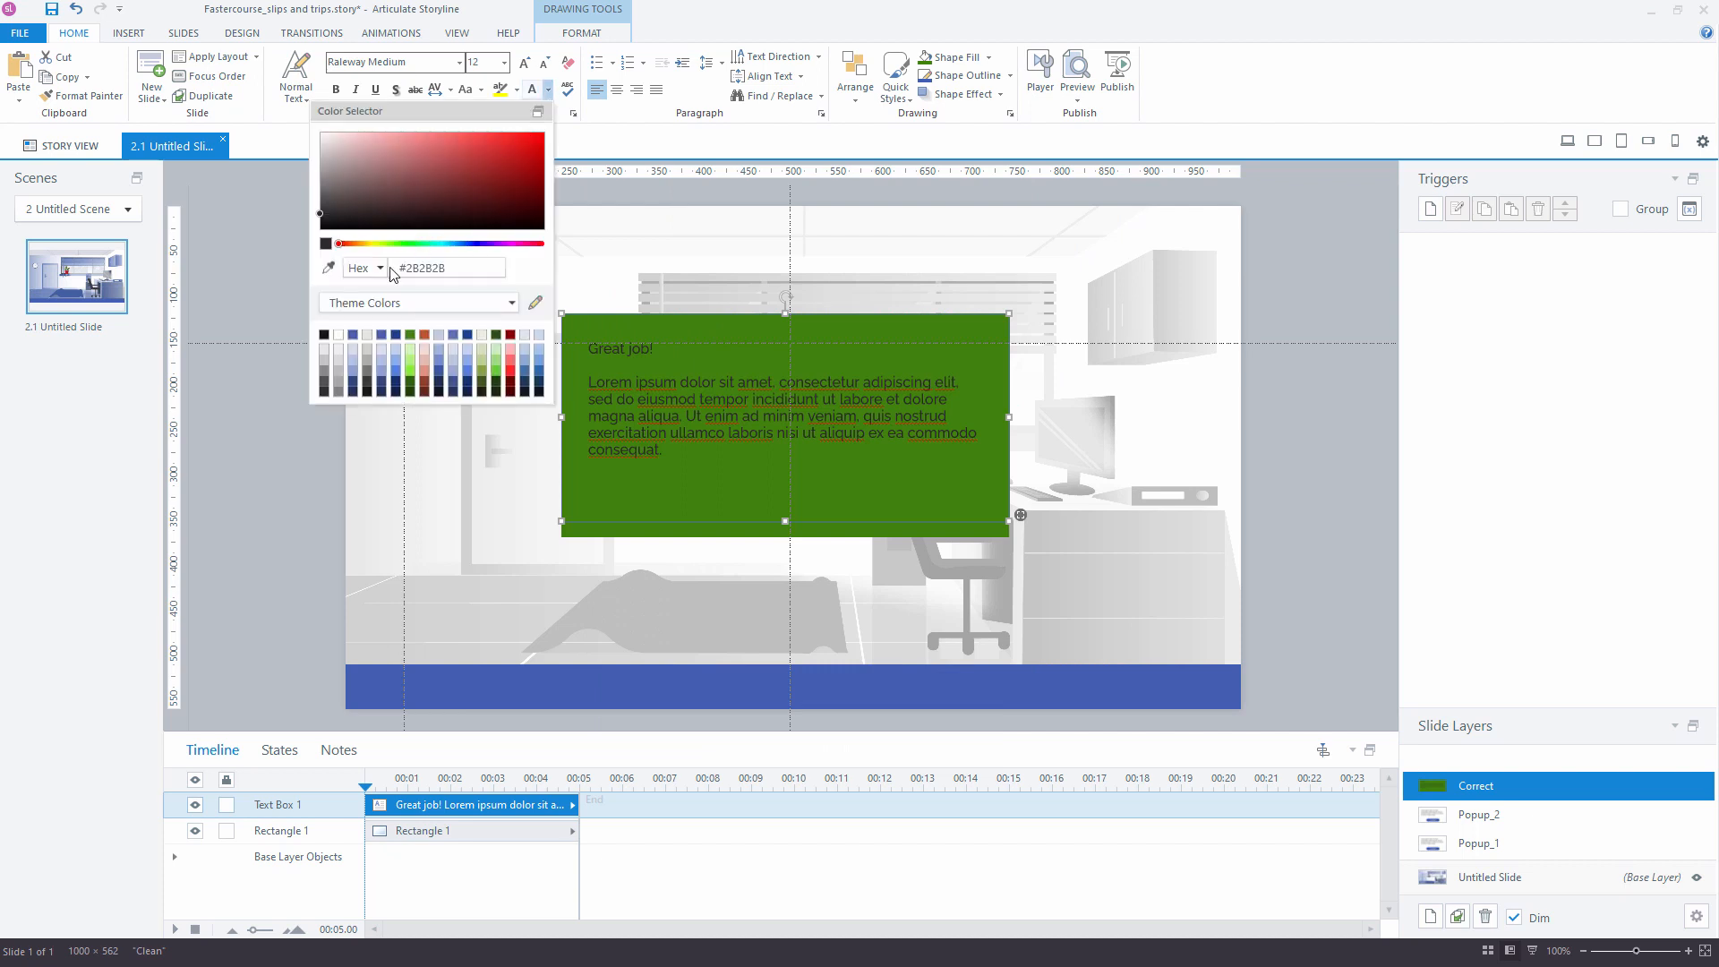
pyautogui.click(339, 336)
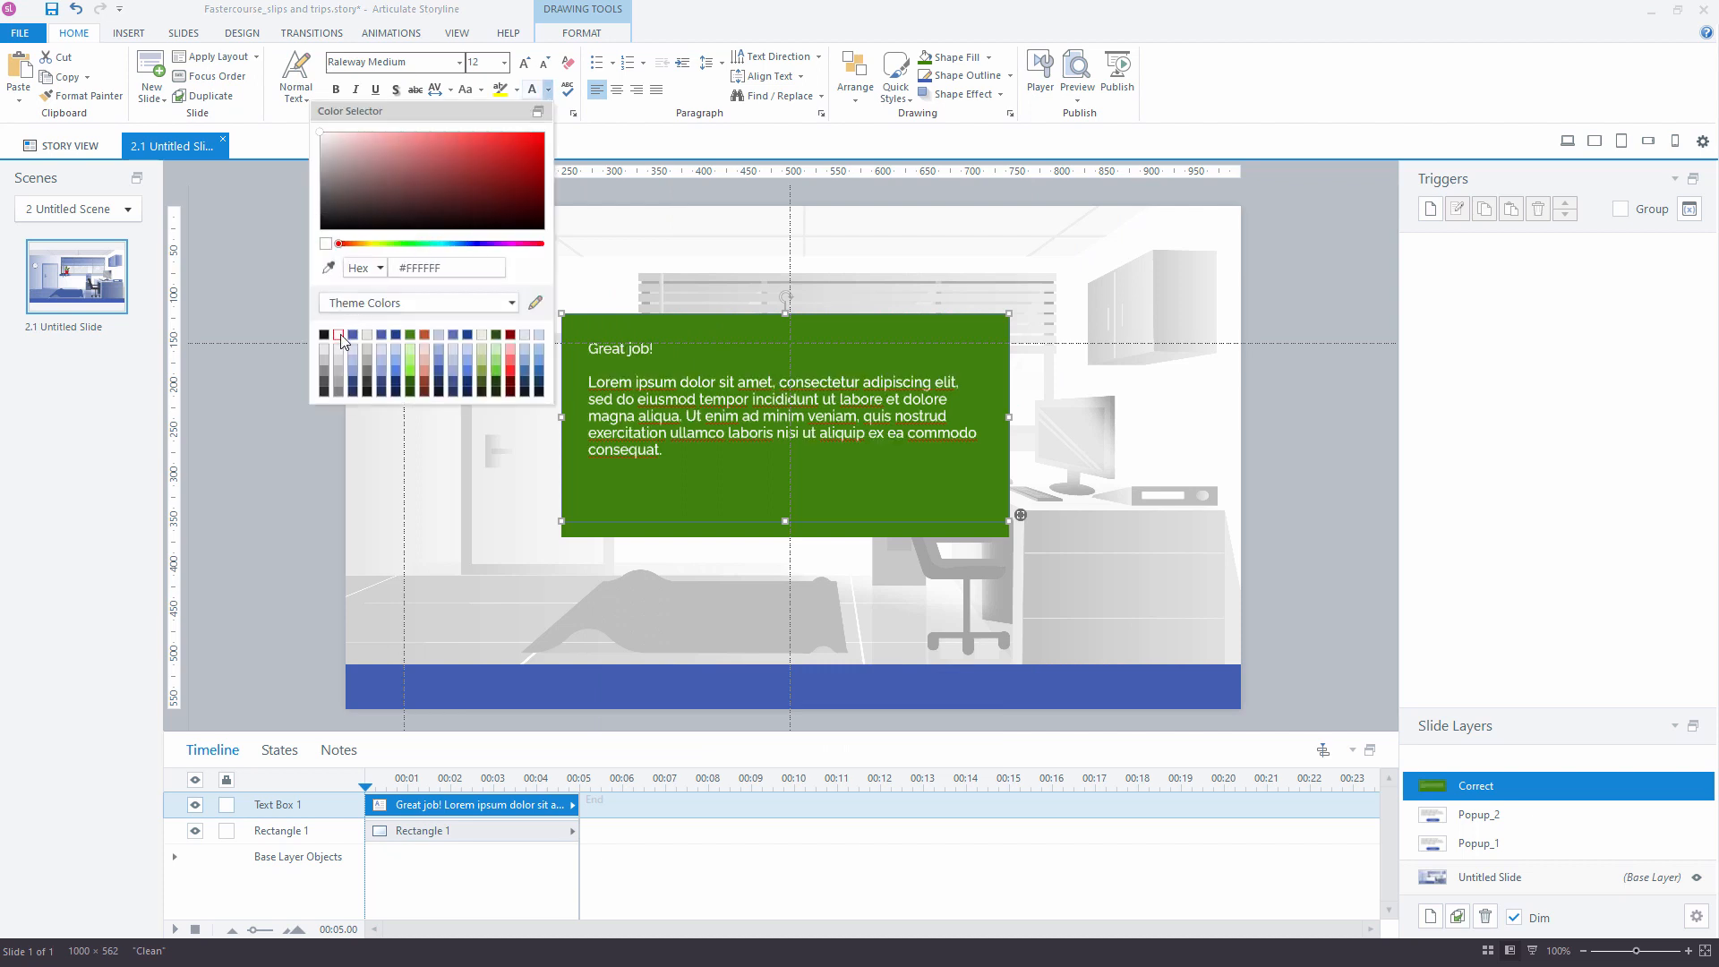
pyautogui.click(646, 359)
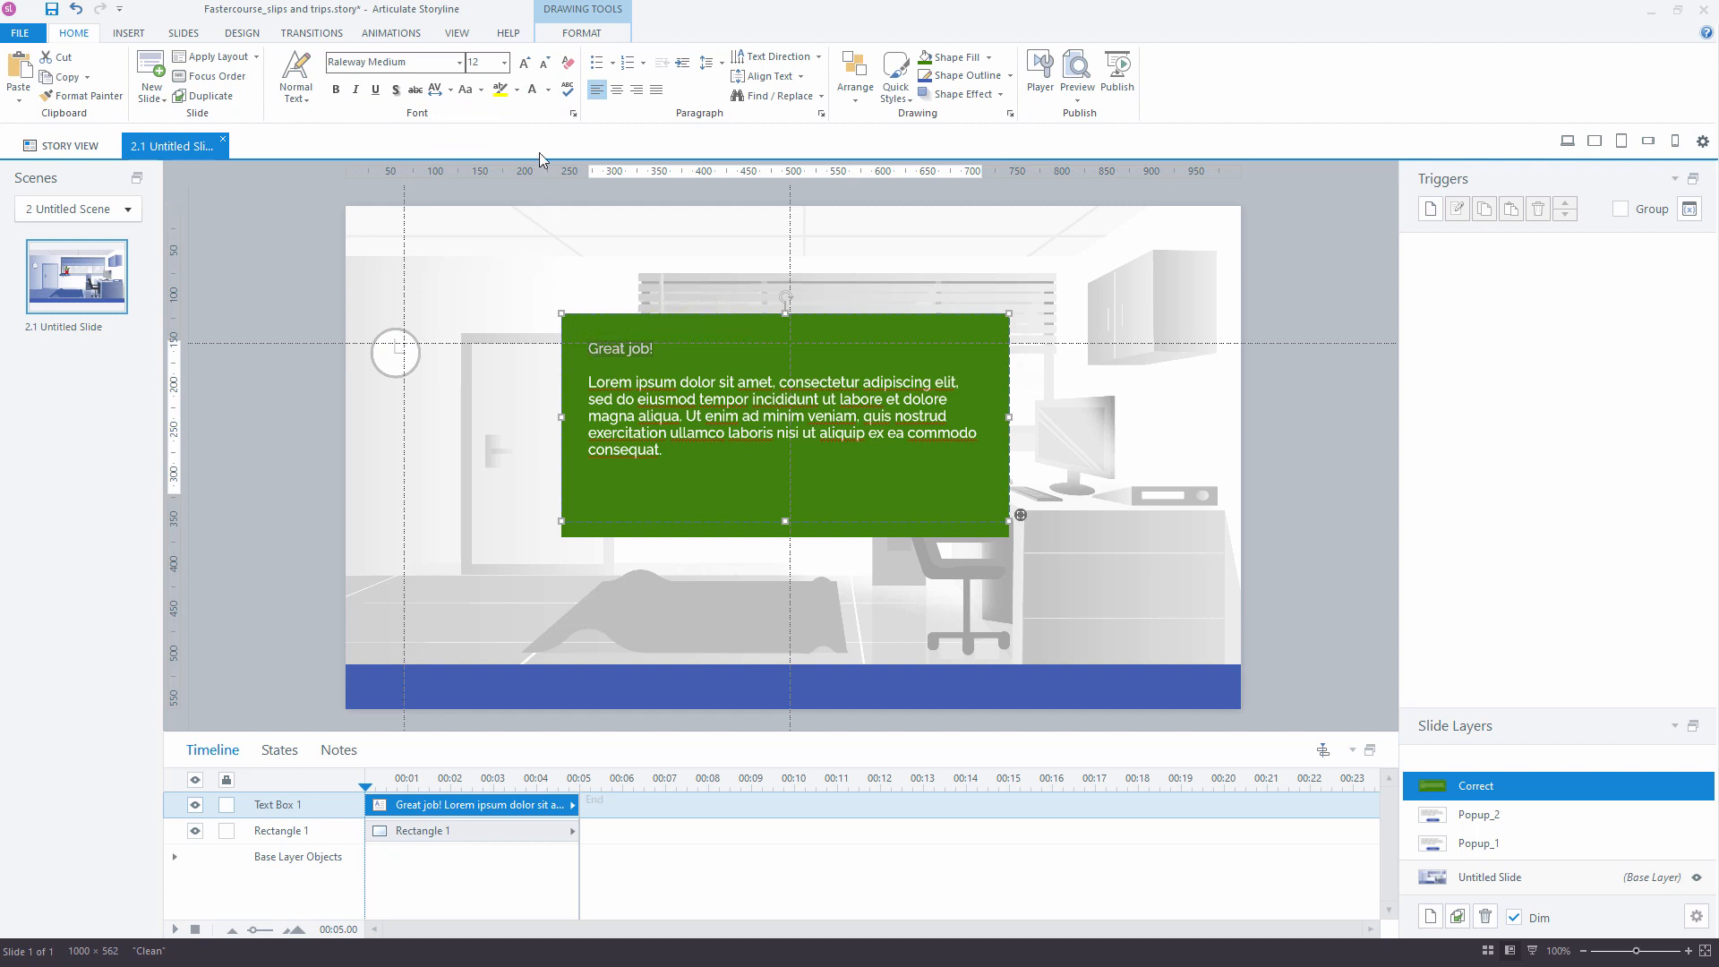
pyautogui.click(505, 62)
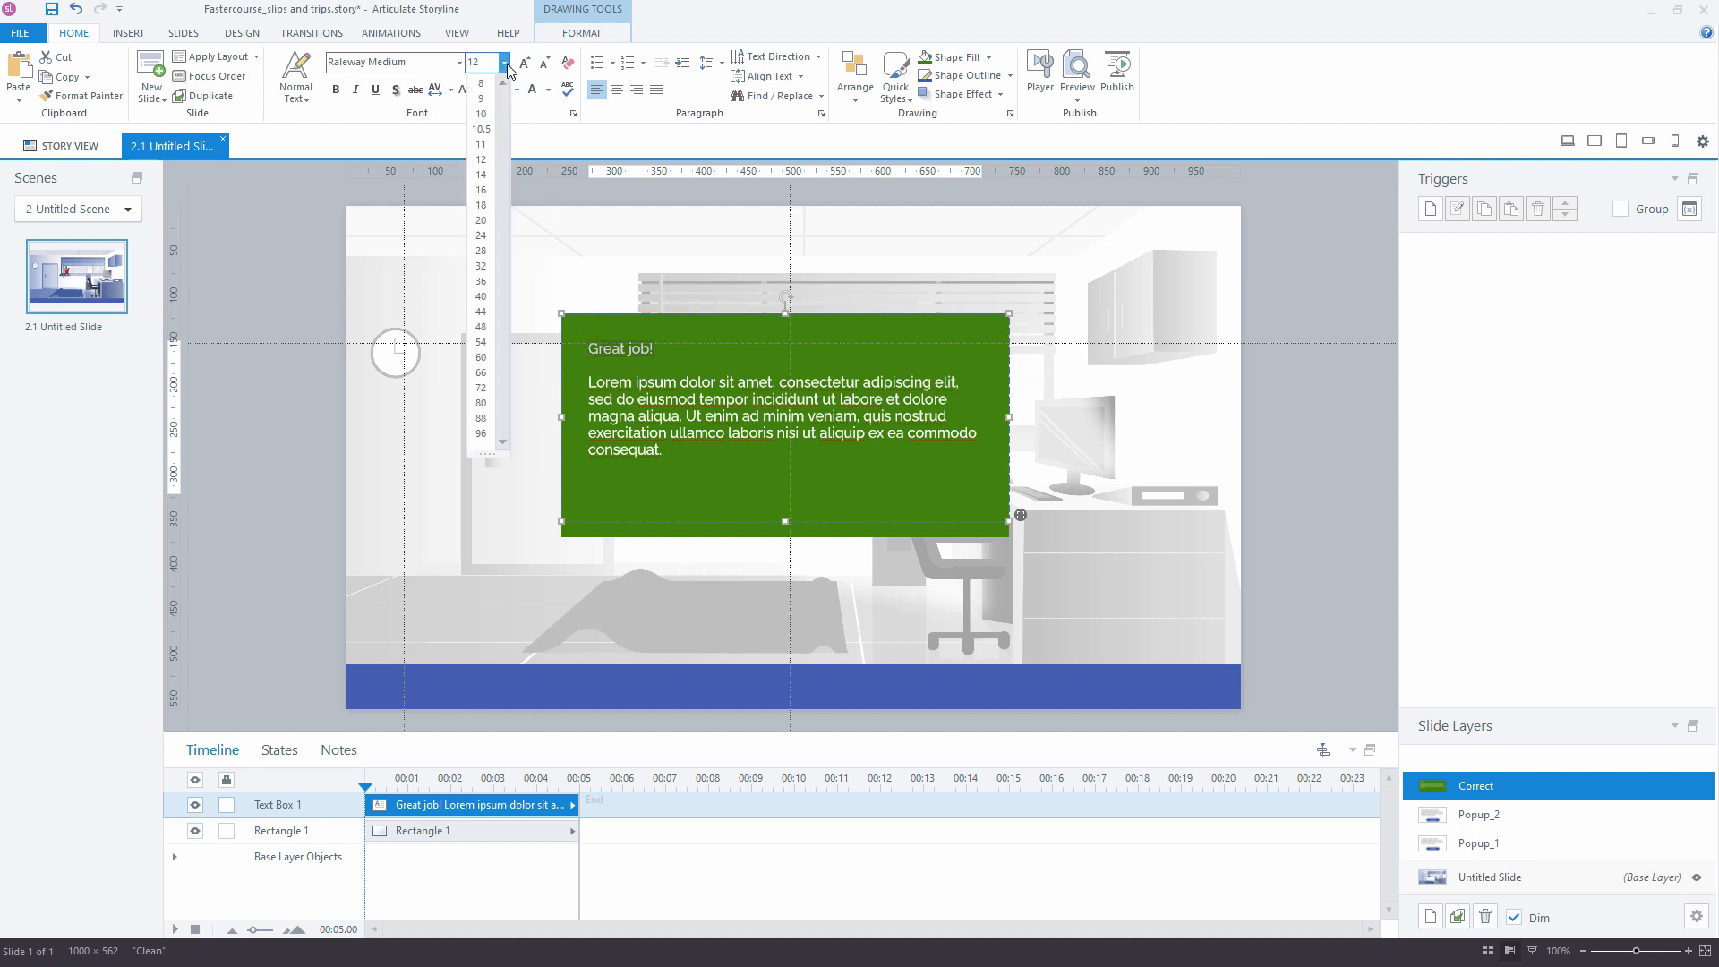
pyautogui.click(481, 235)
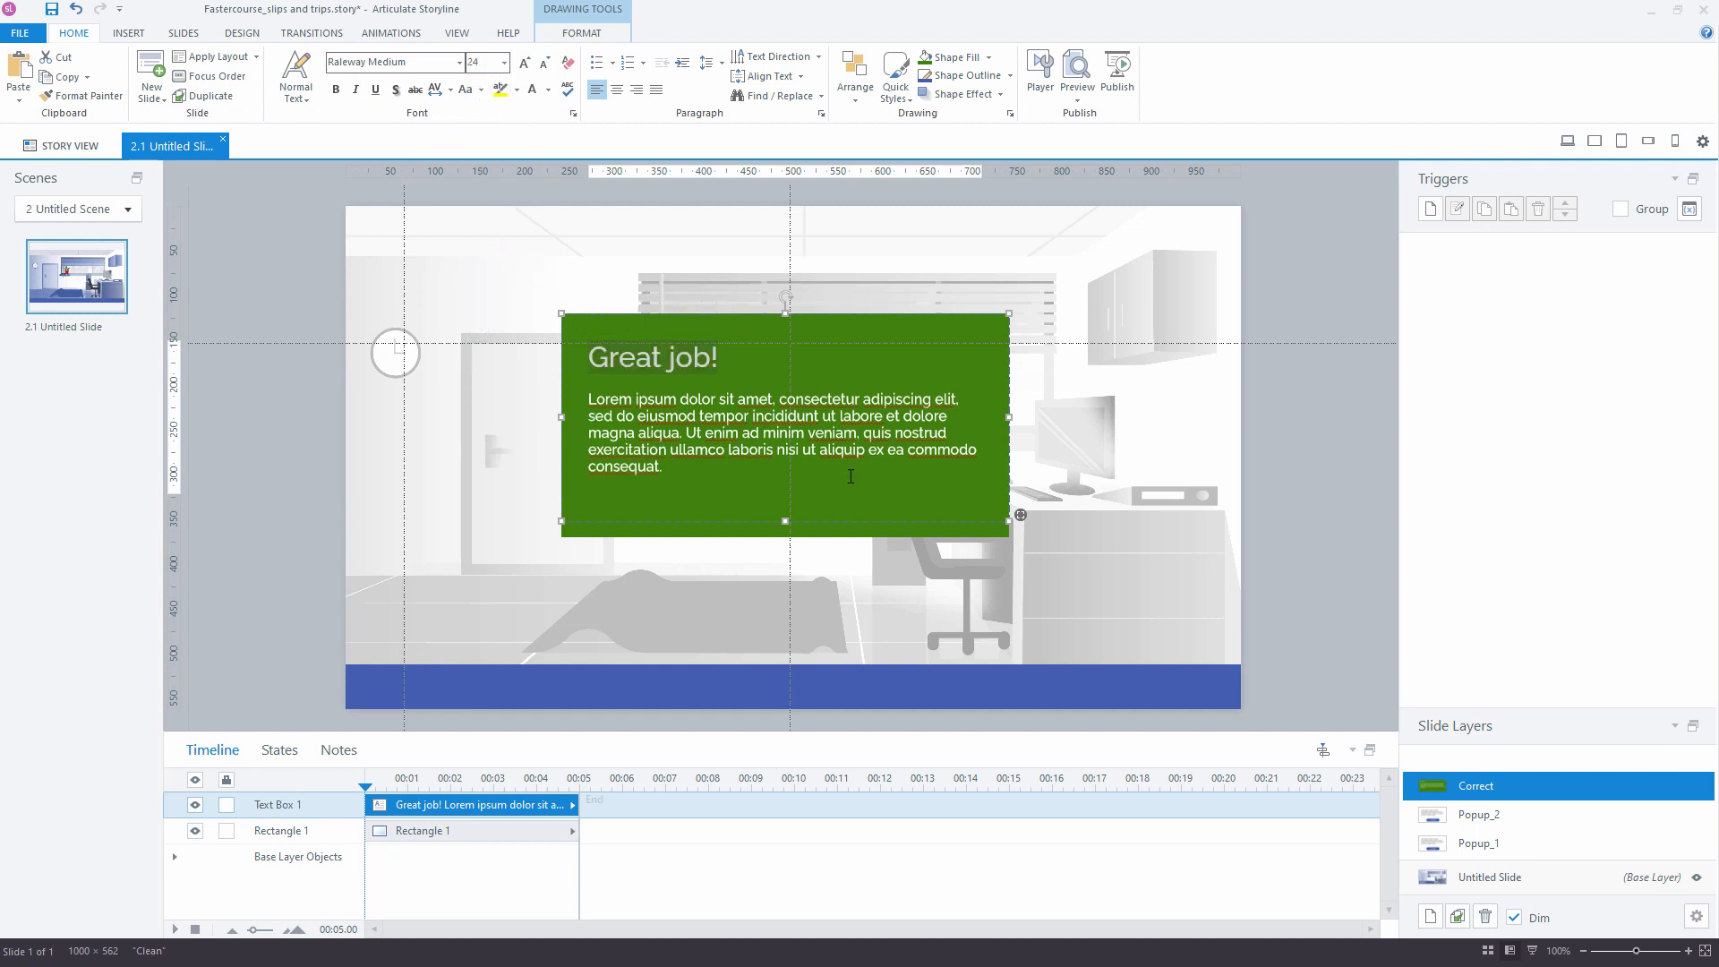
# Draw a rounded rectangle about 140 px wide and 38 px high on the base layer's desk front and label it "Submit"
pyautogui.click(1487, 878)
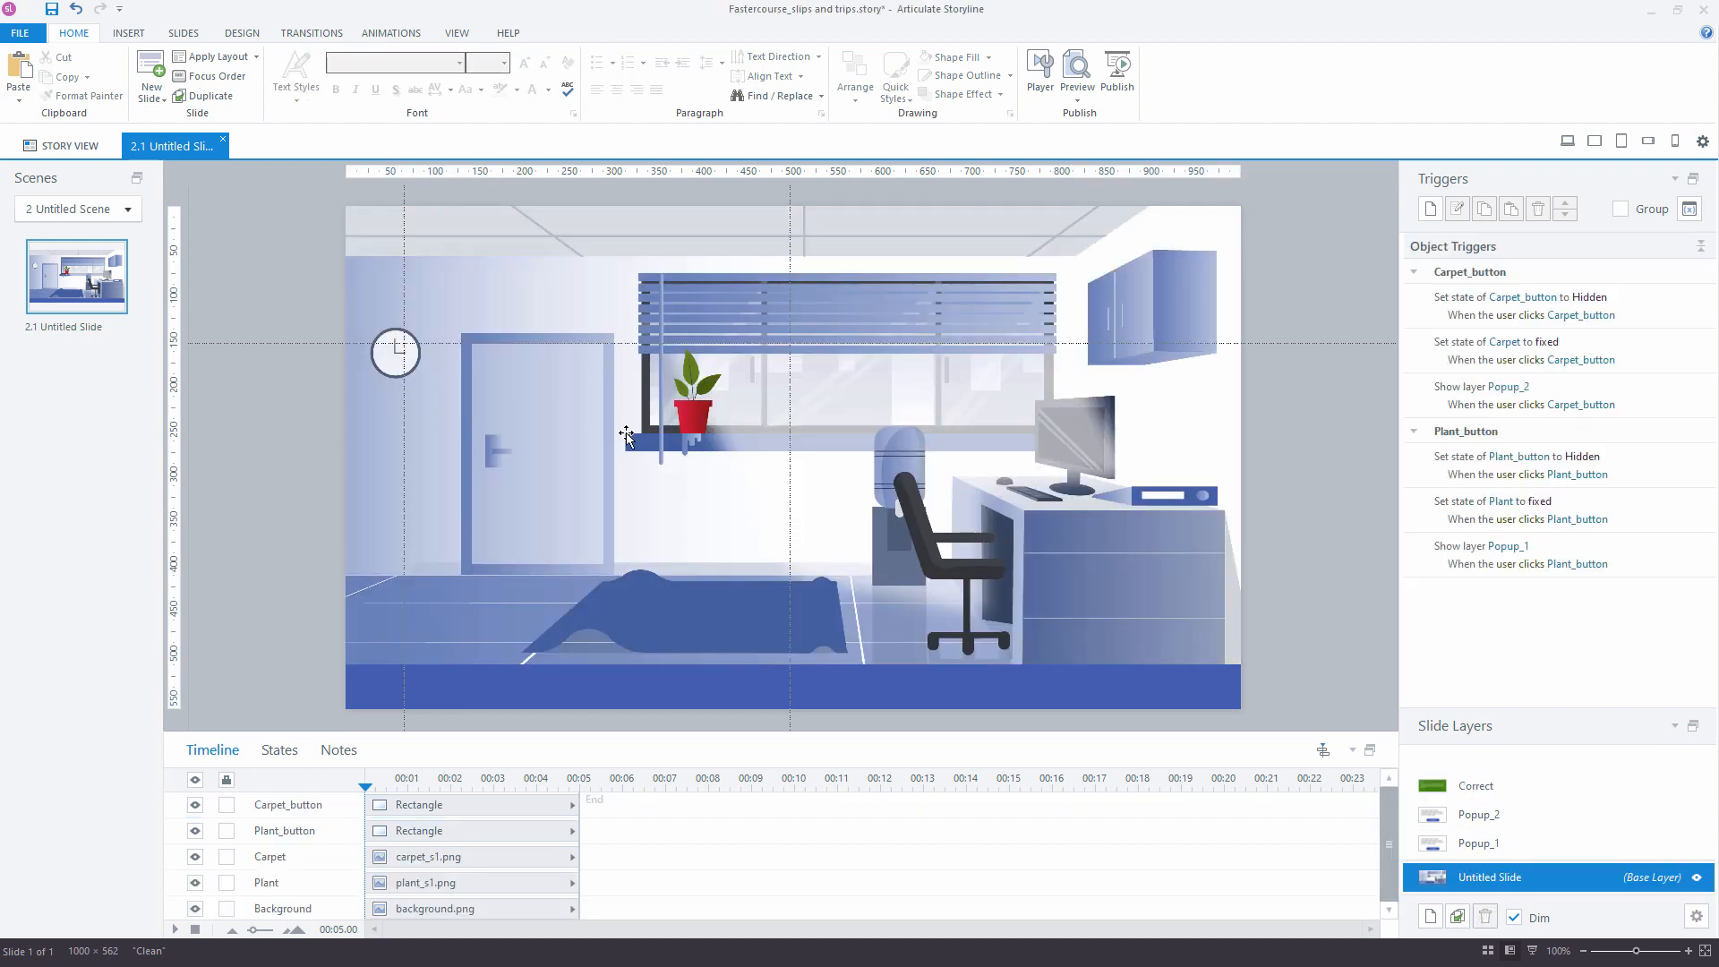
pyautogui.click(131, 34)
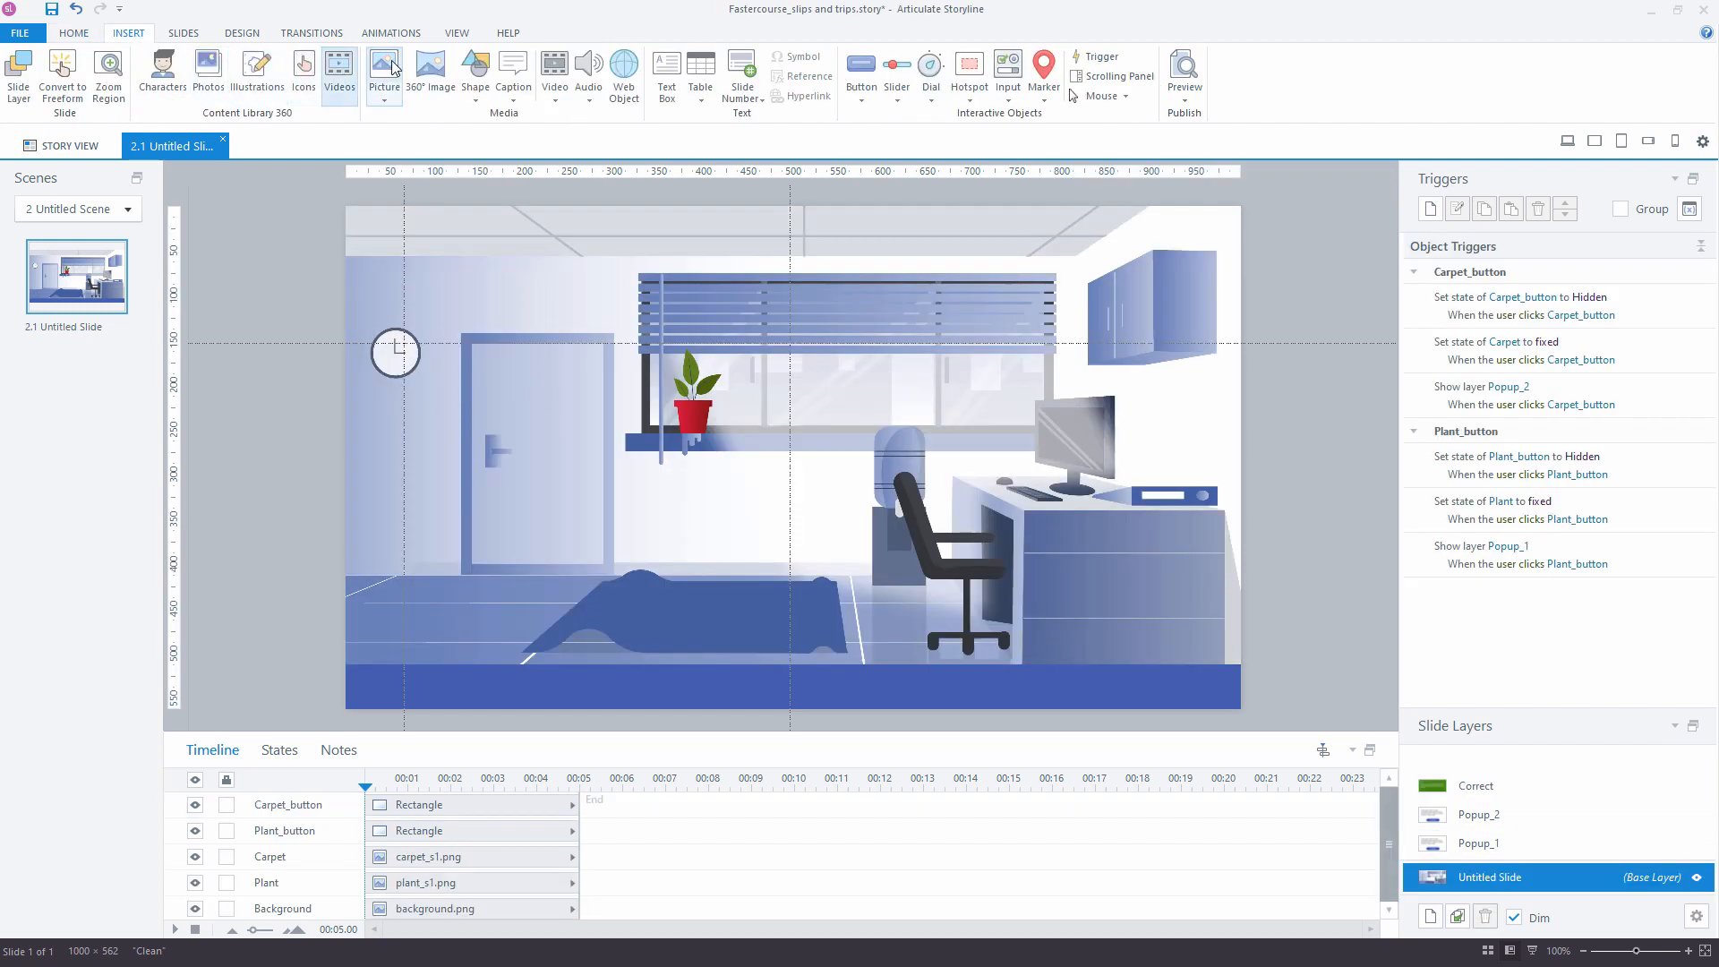
pyautogui.click(474, 76)
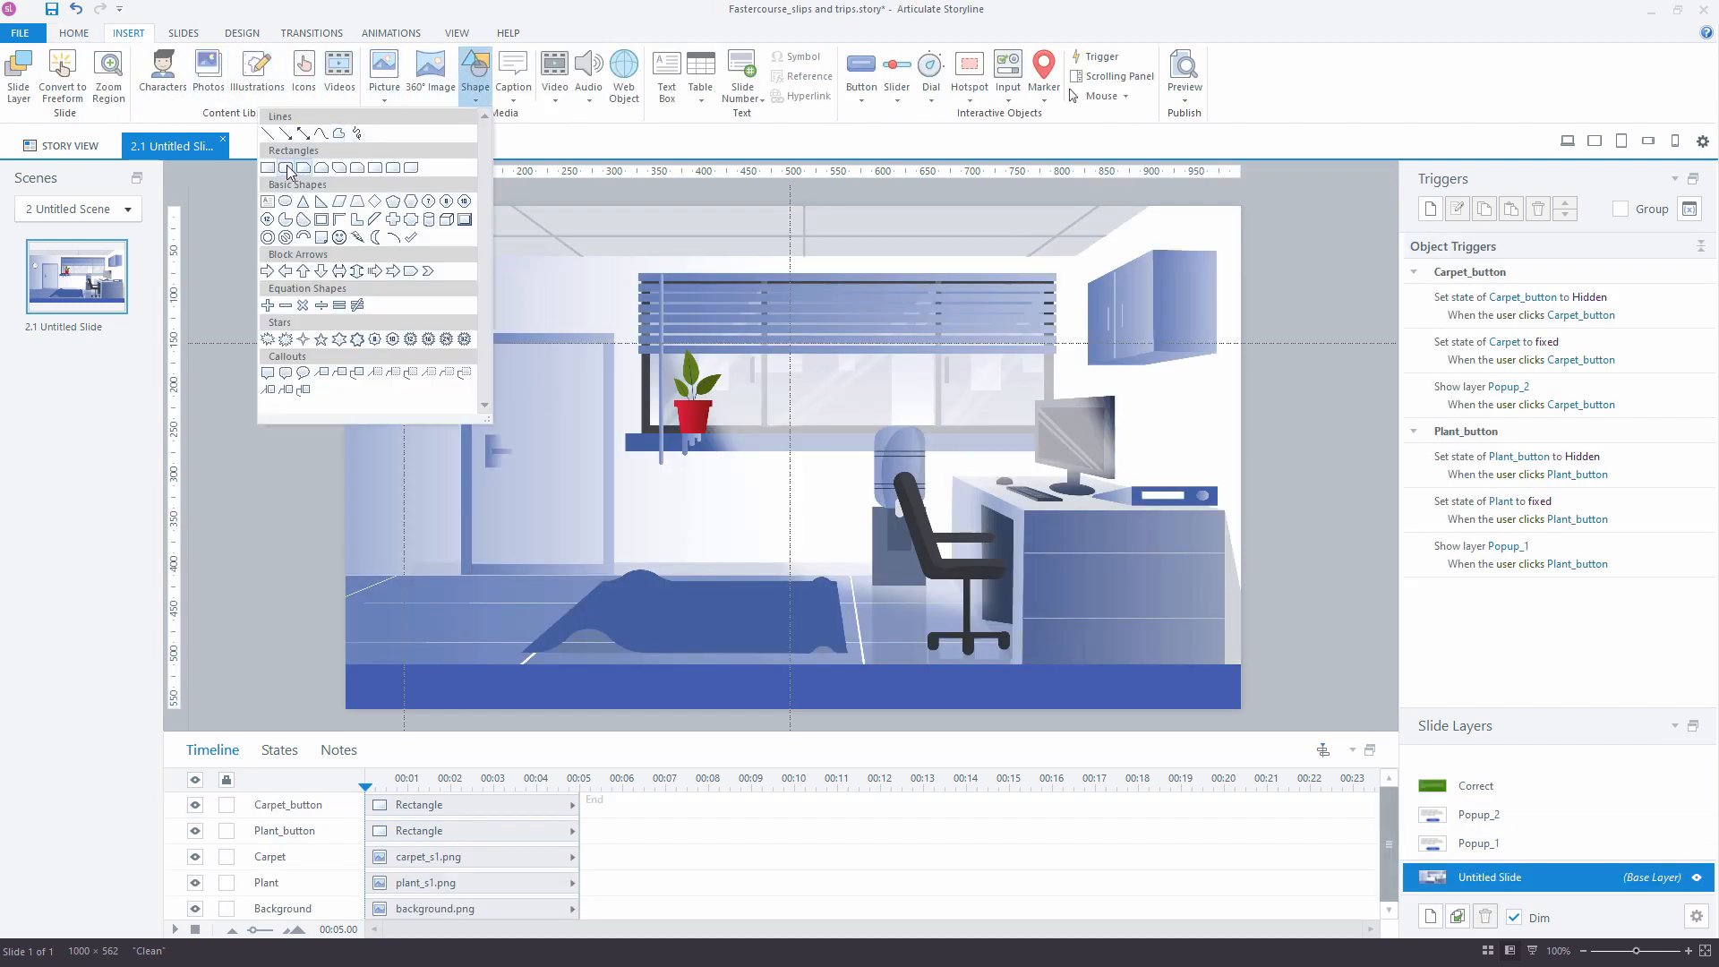
pyautogui.click(286, 167)
pyautogui.moveTo(1066, 621); pyautogui.dragTo(1192, 656)
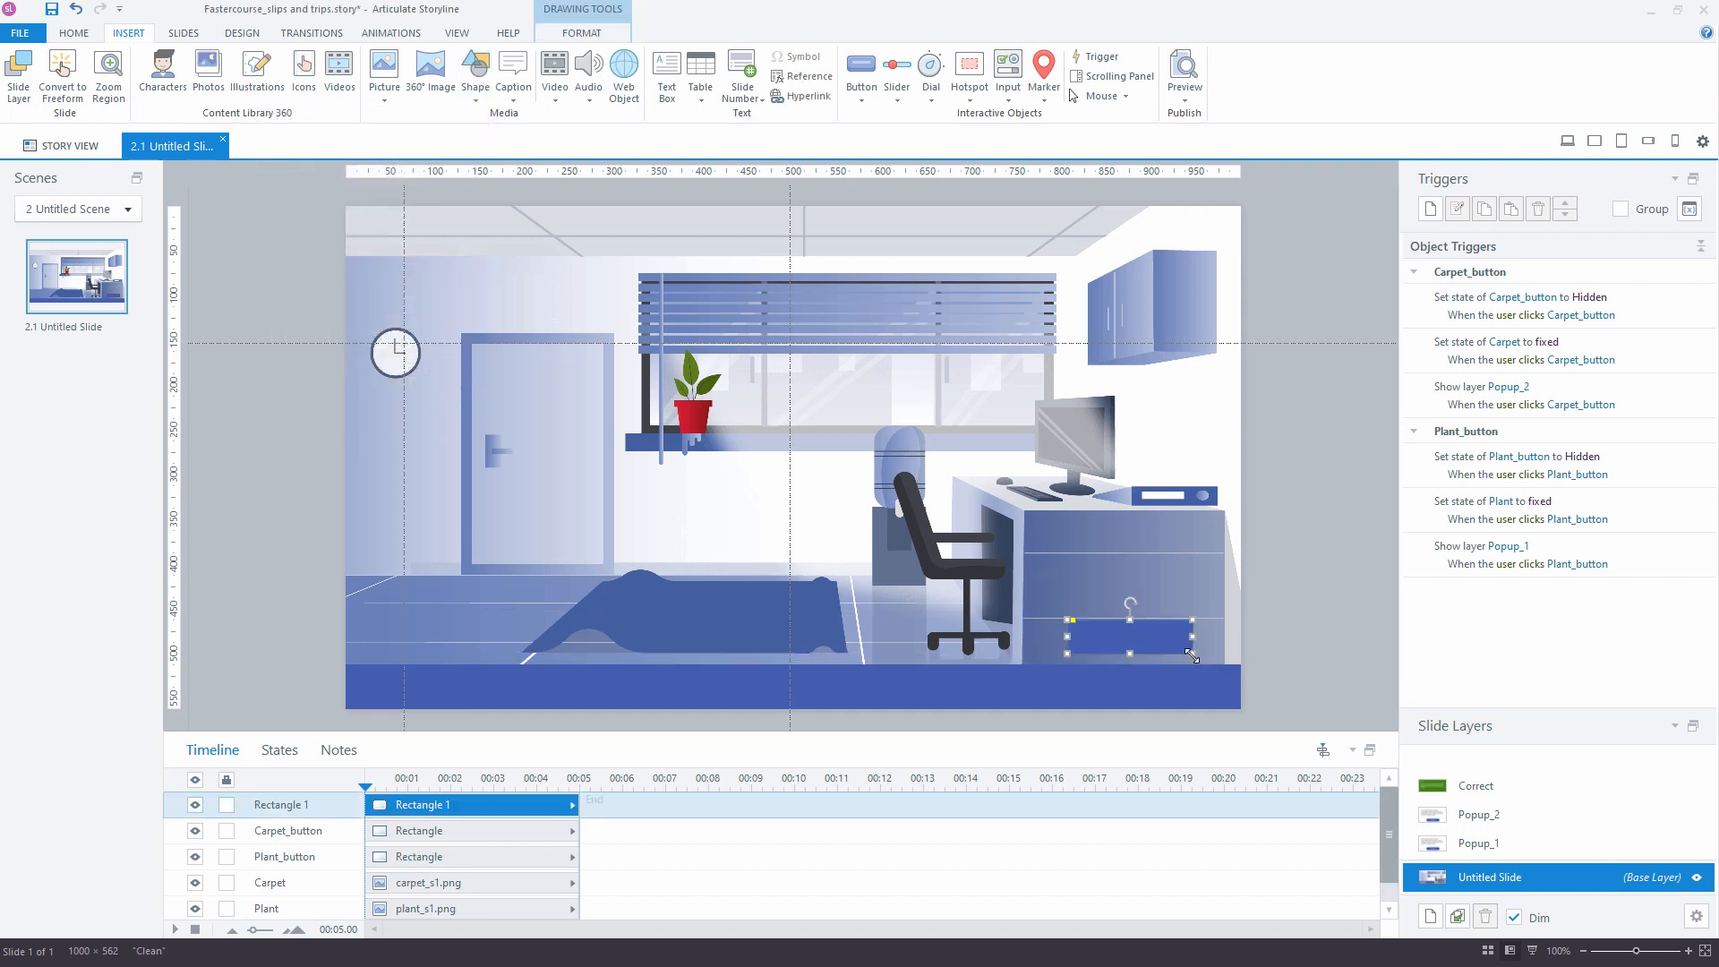
pyautogui.rightClick(1161, 640)
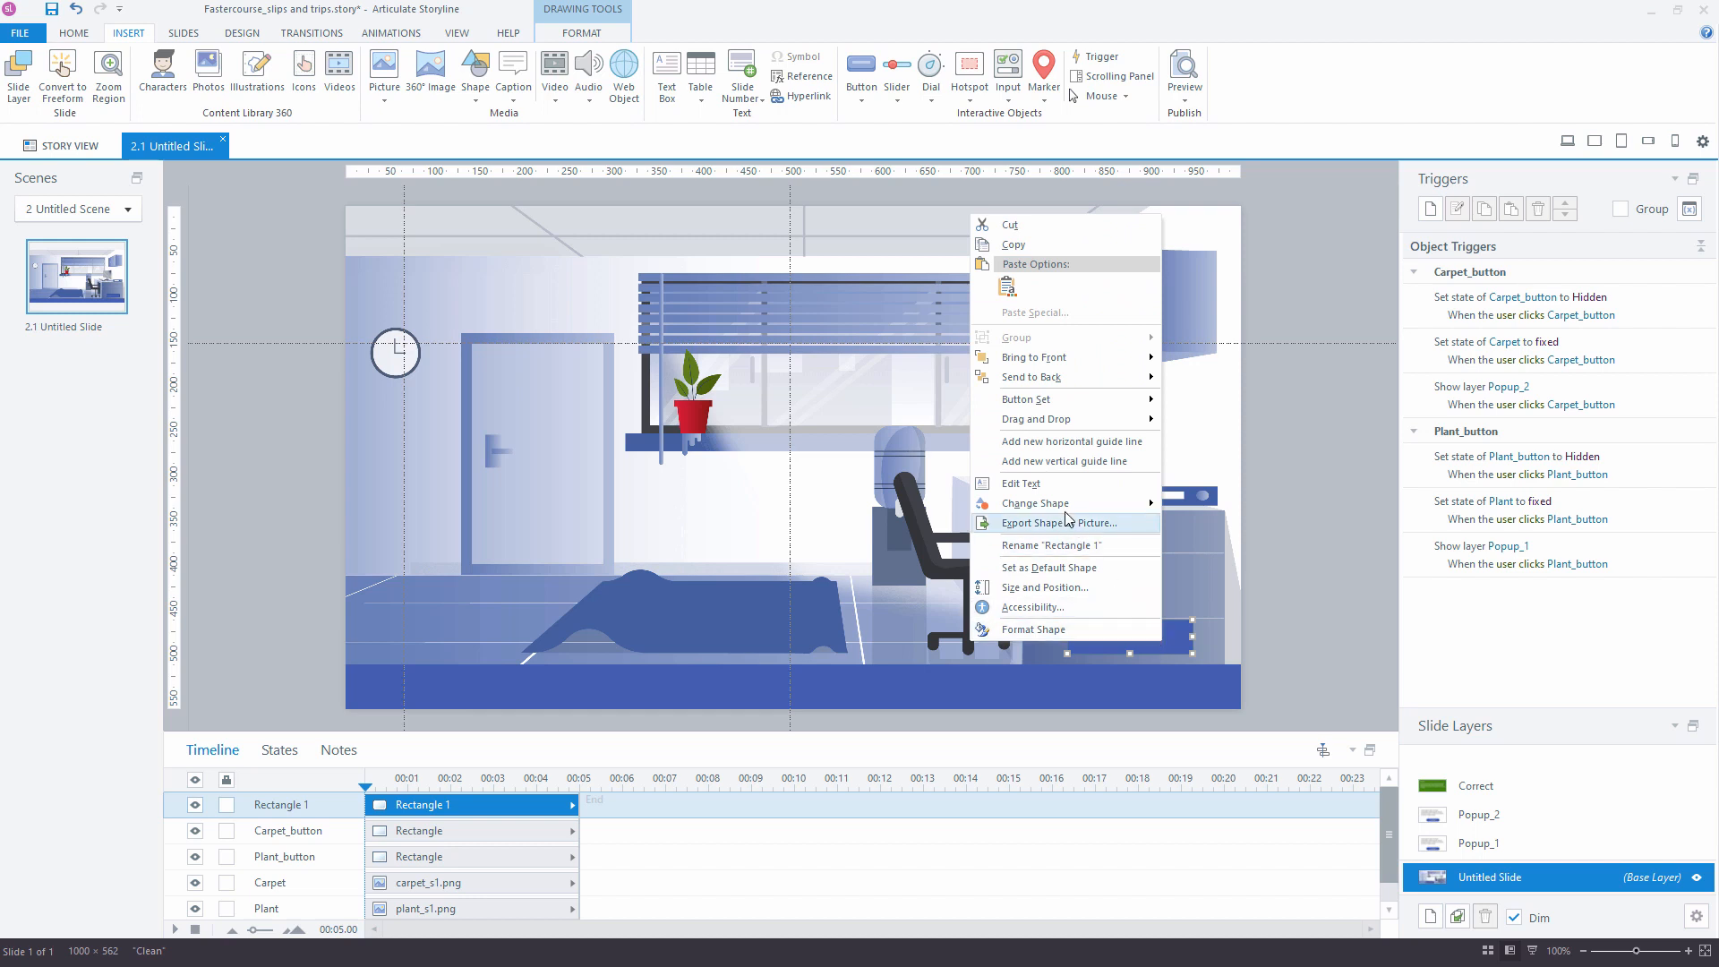
pyautogui.click(1044, 489)
pyautogui.write('Submit')
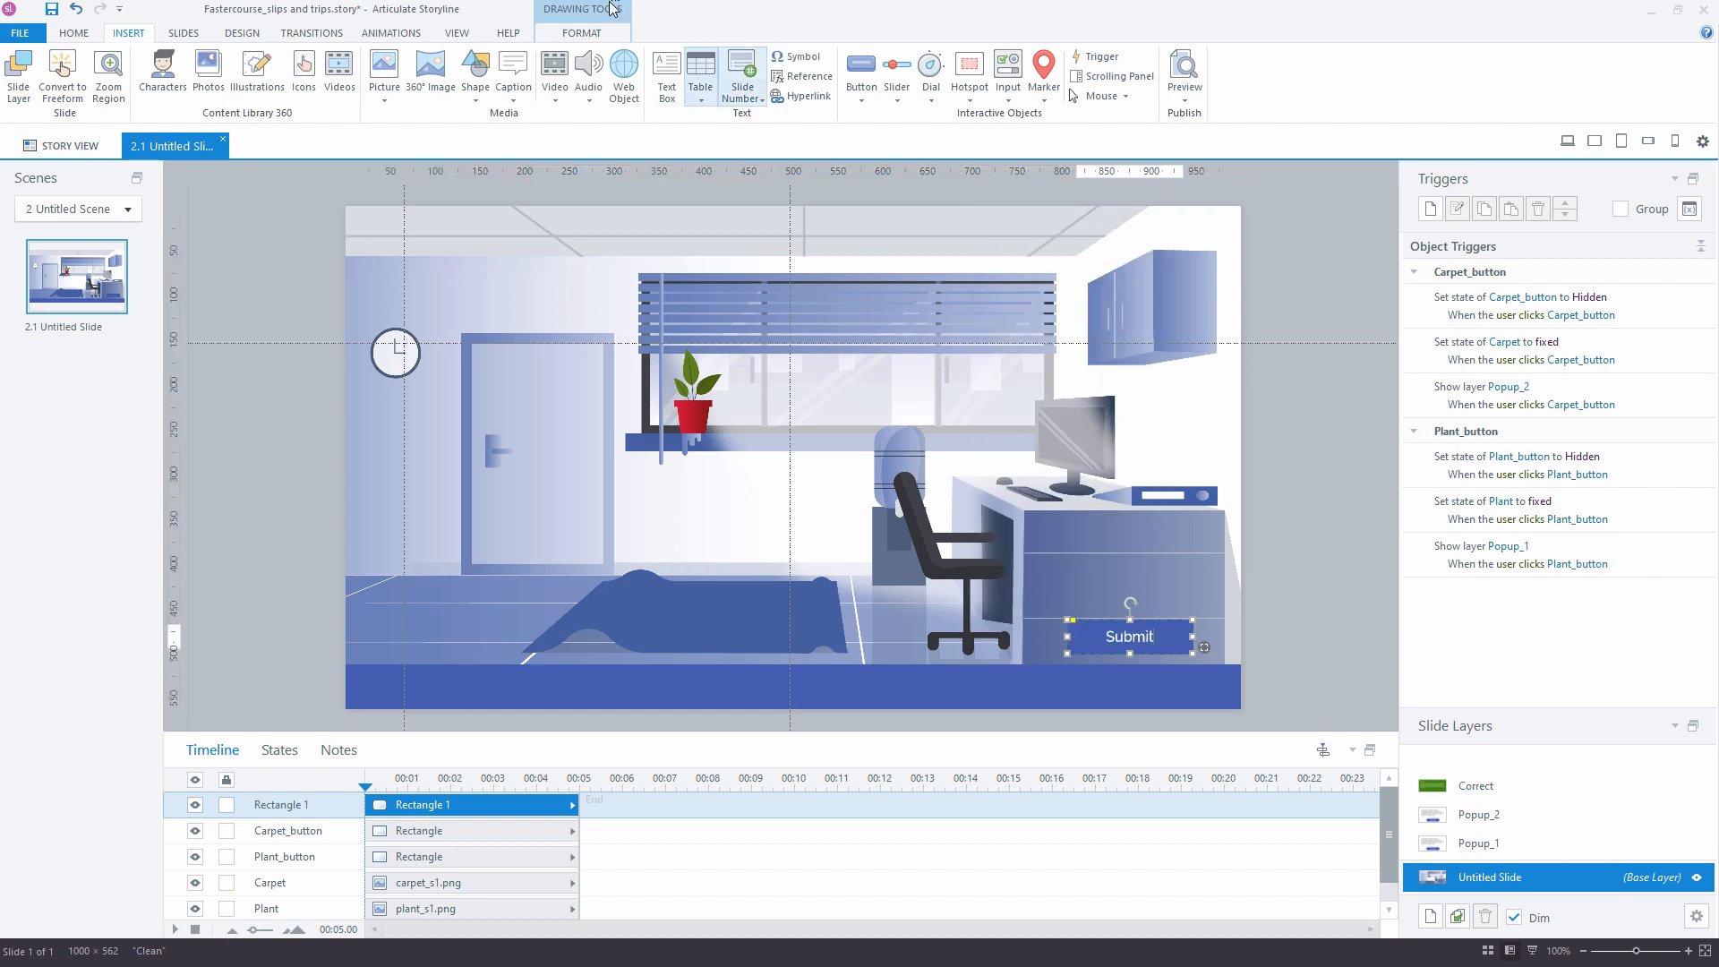
# Set the Submit shape's width to 160 px and its height to 40 px
pyautogui.click(582, 33)
pyautogui.click(1079, 63)
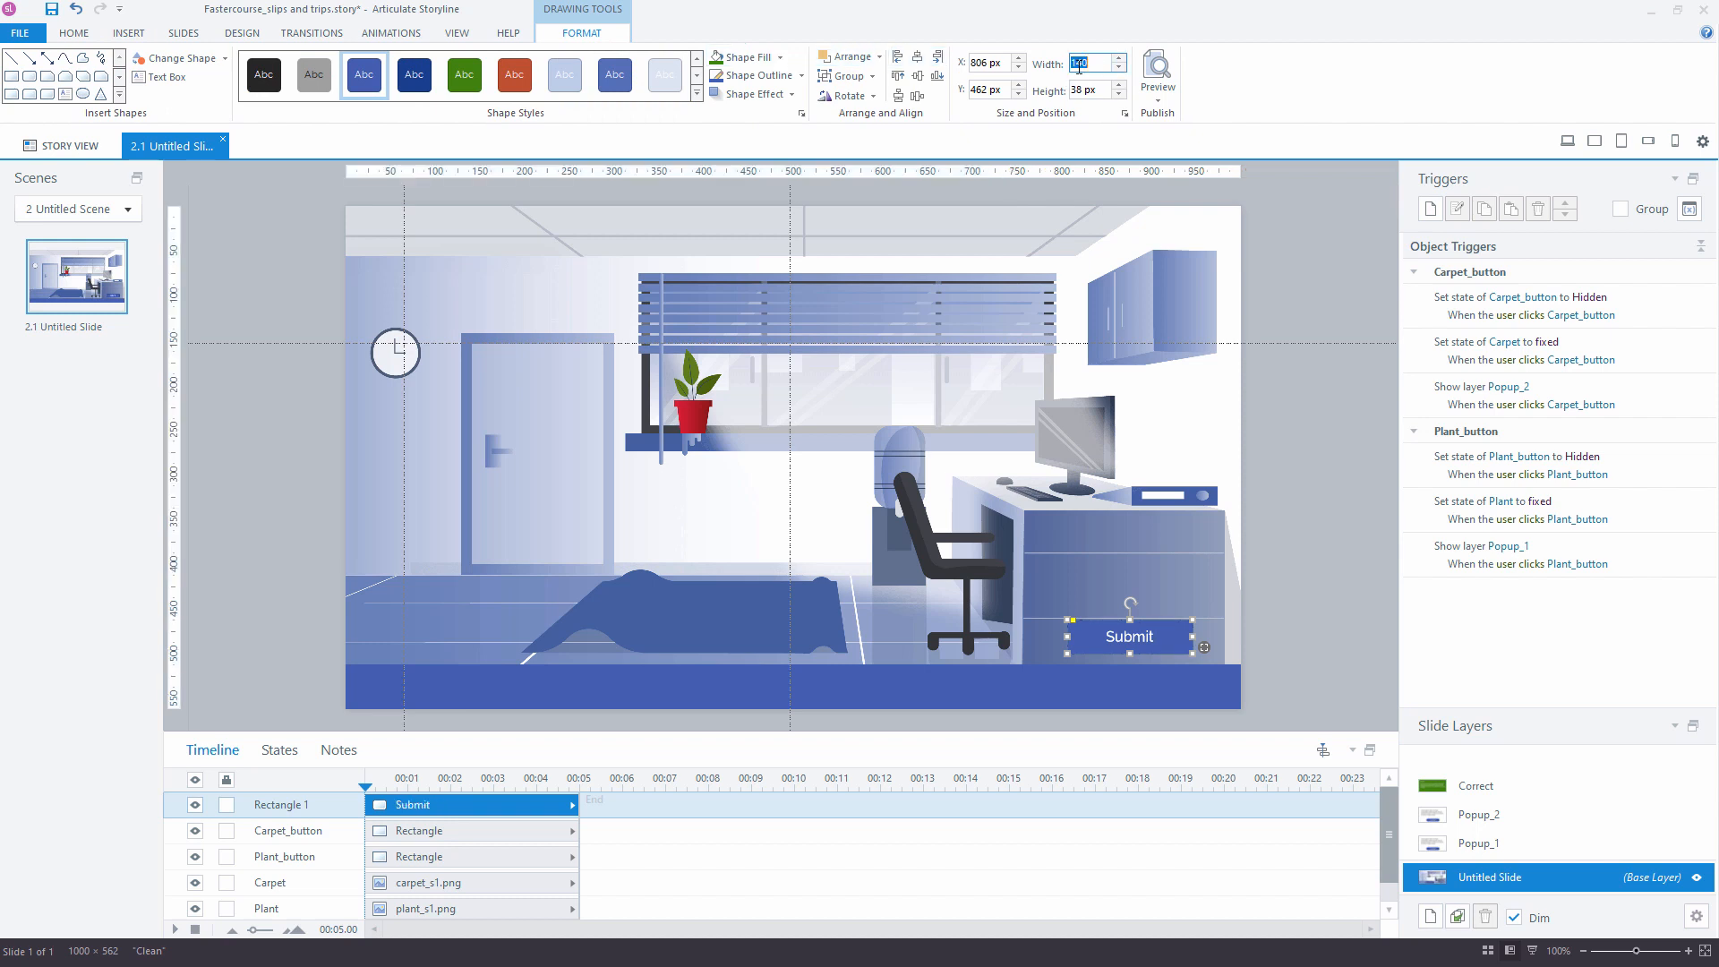
pyautogui.press('Tab')
pyautogui.write('40')
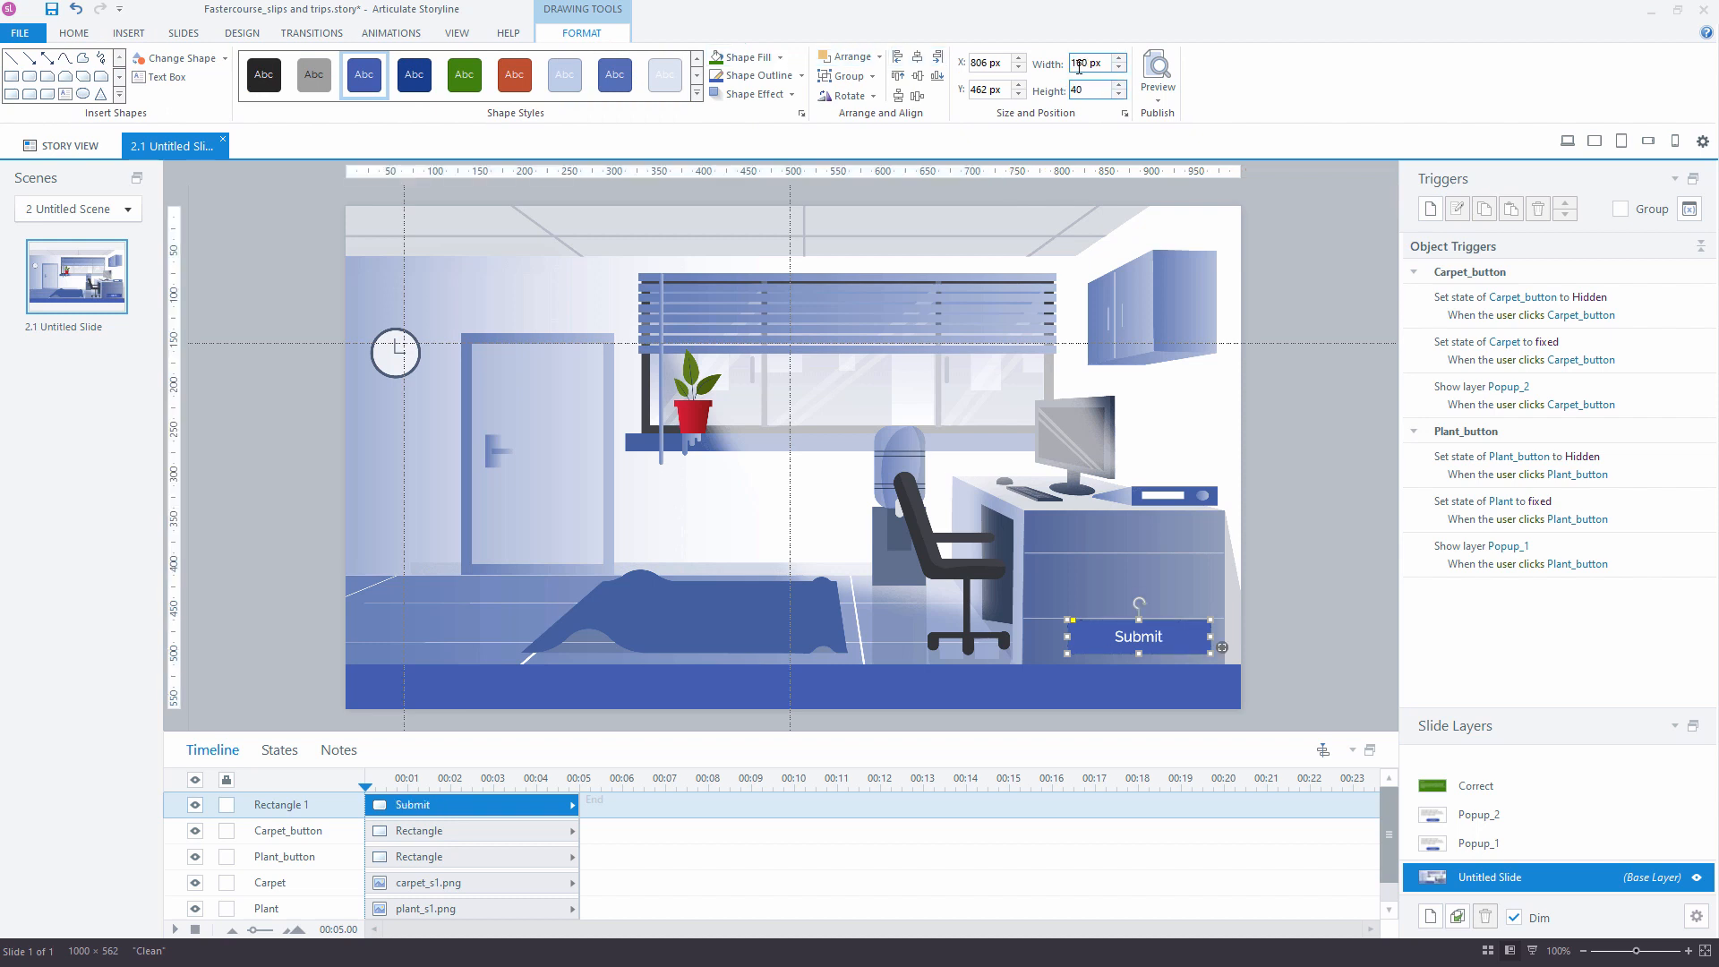
pyautogui.press('Tab')
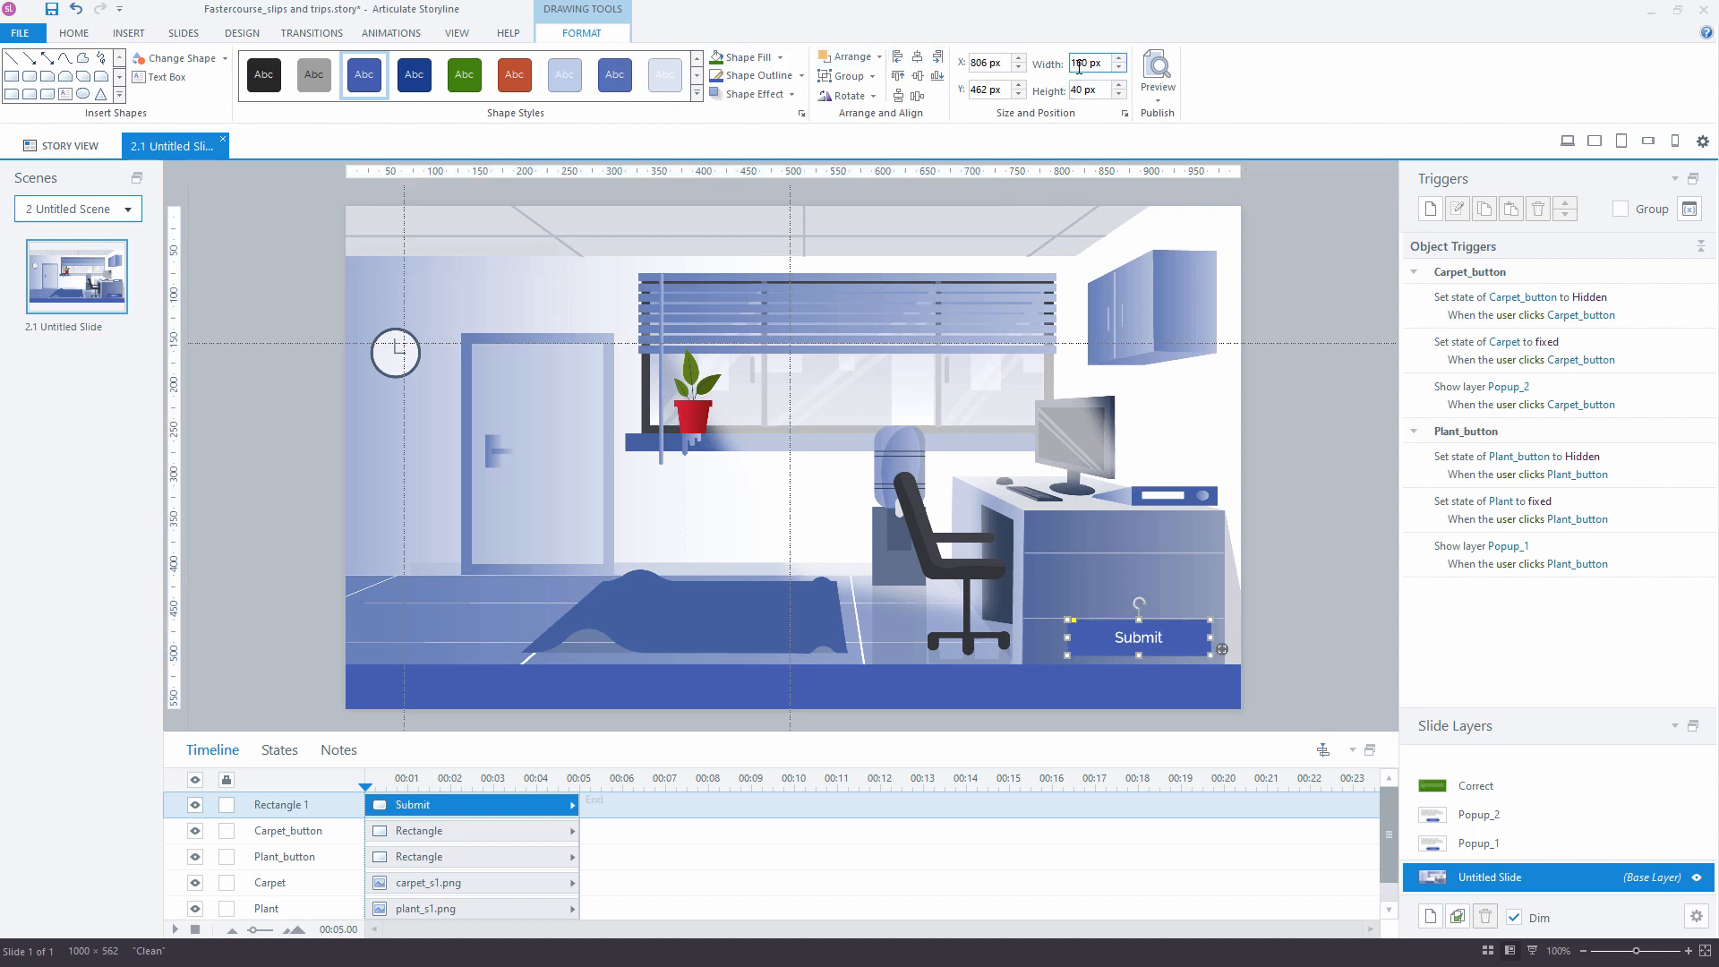
# Fill the Submit shape with the light blue theme colour #BECDEA and remove its outline
pyautogui.click(781, 57)
pyautogui.click(670, 313)
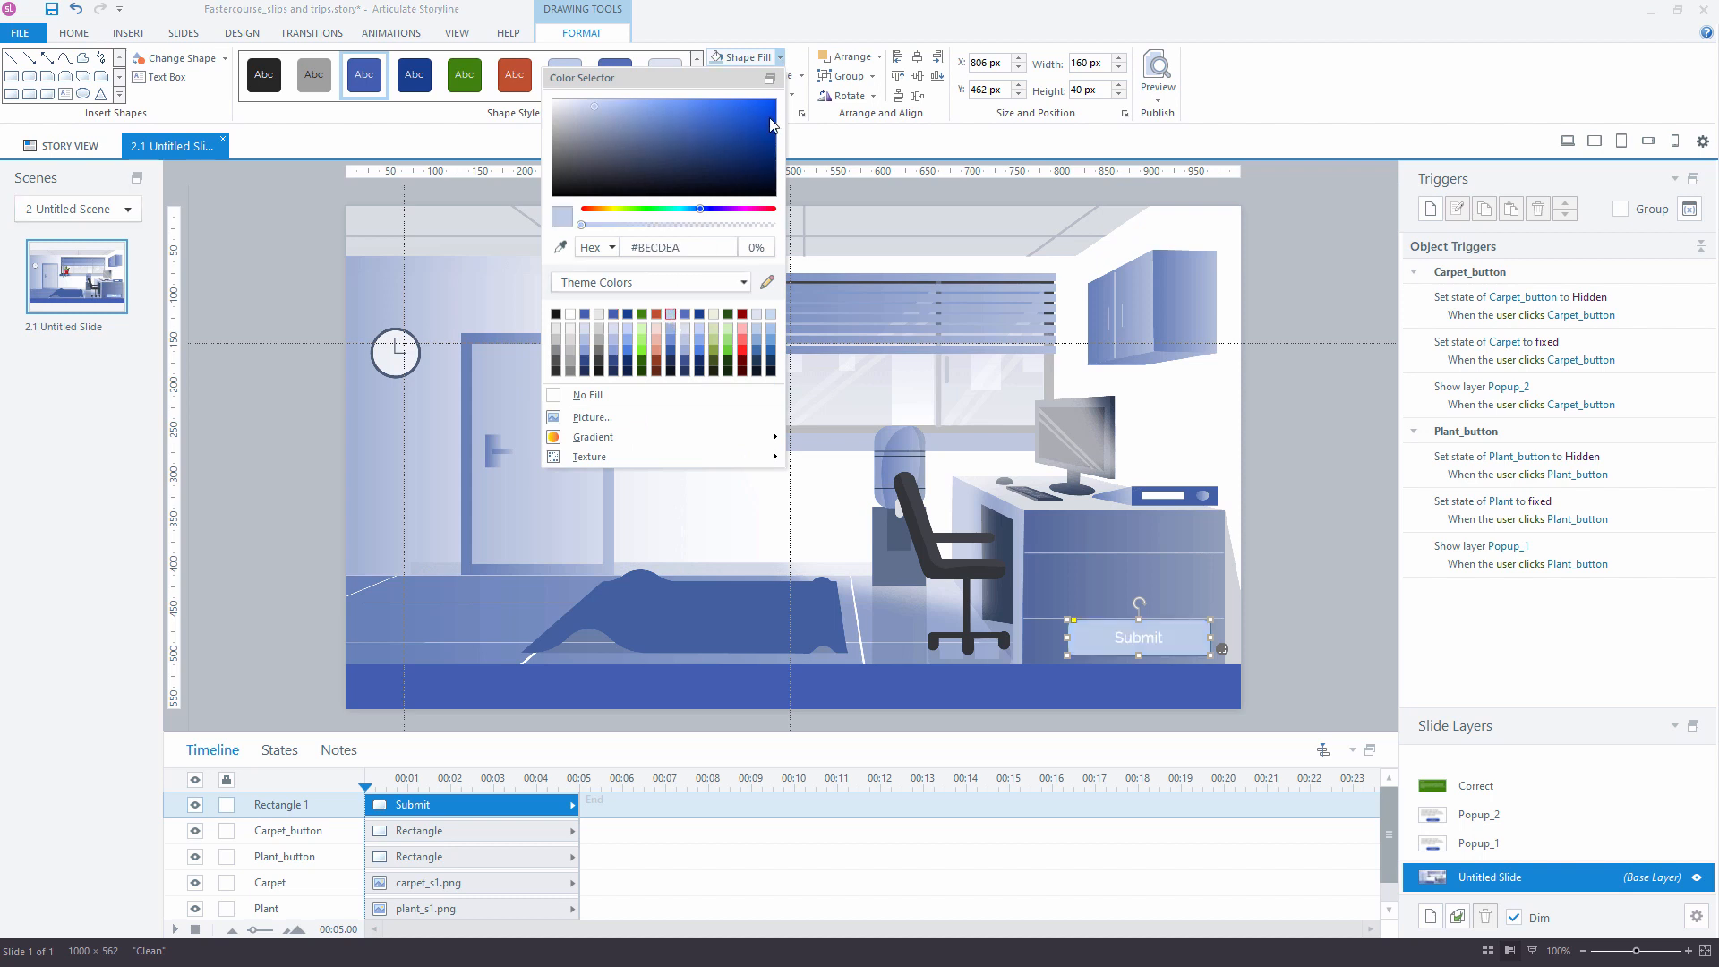
pyautogui.click(803, 79)
pyautogui.click(652, 417)
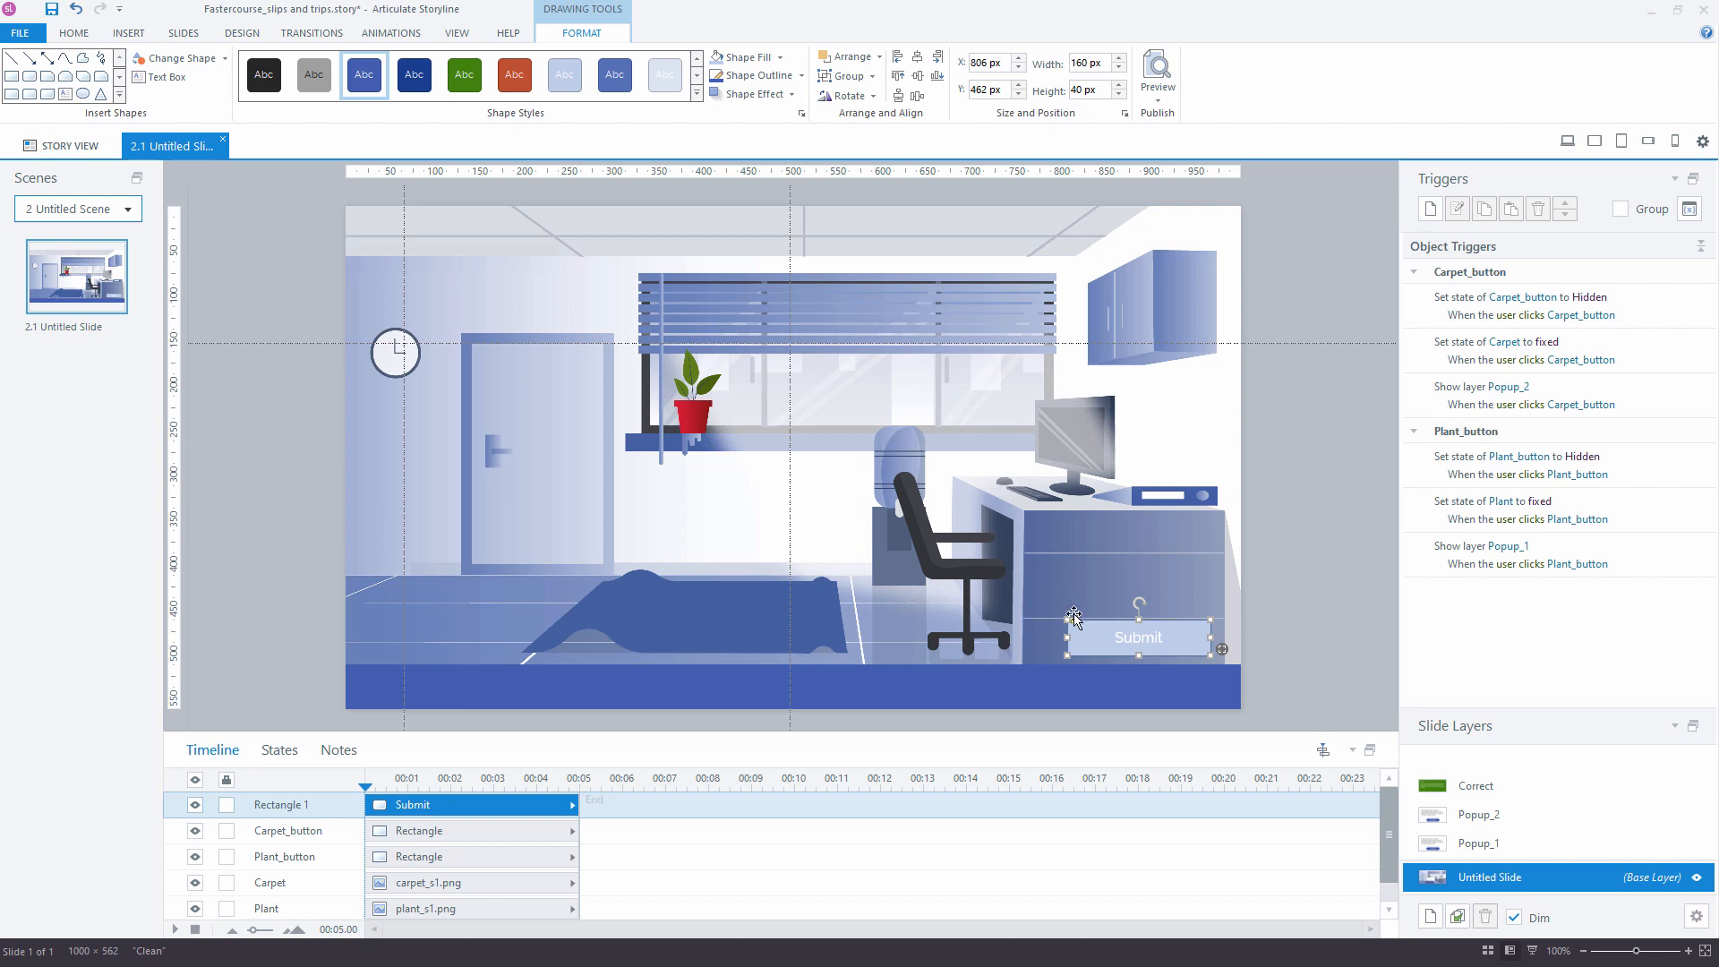
# Fully round the Submit shape's corners and move it to about X 777 px, Y 437 px on the desk front
pyautogui.moveTo(1074, 619); pyautogui.dragTo(1119, 631)
pyautogui.moveTo(1119, 627); pyautogui.dragTo(1087, 603)
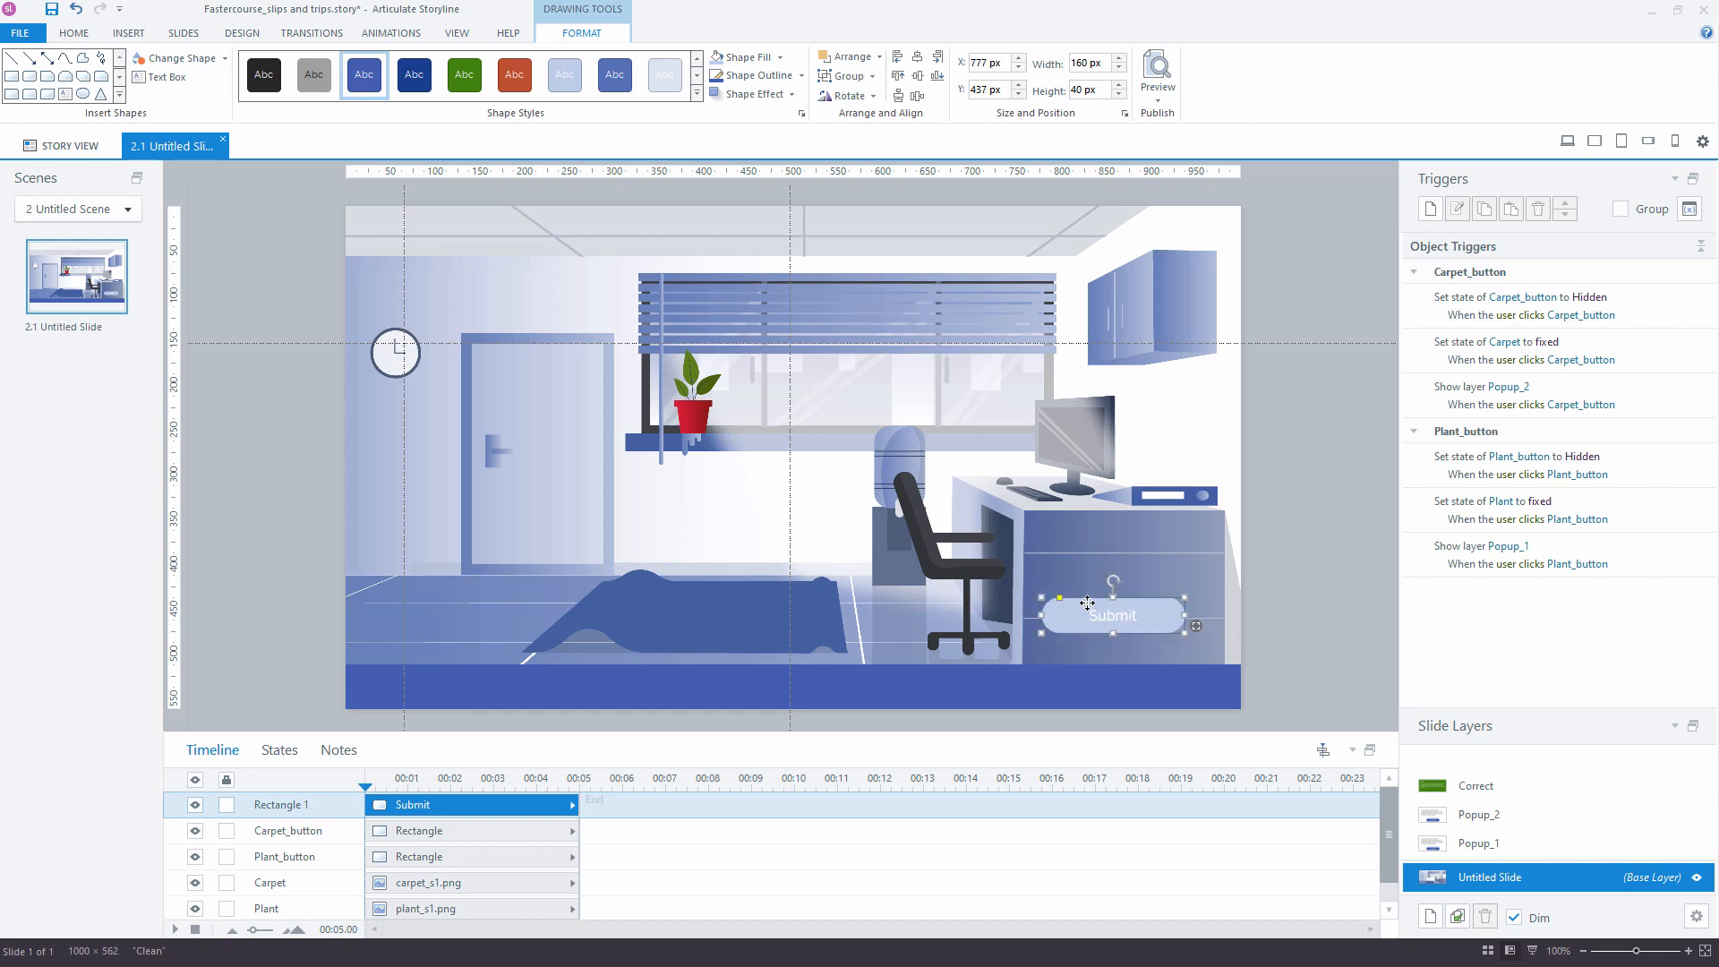
# Create a trigger that shows the Correct layer when the user clicks the Submit shape
pyautogui.click(1430, 209)
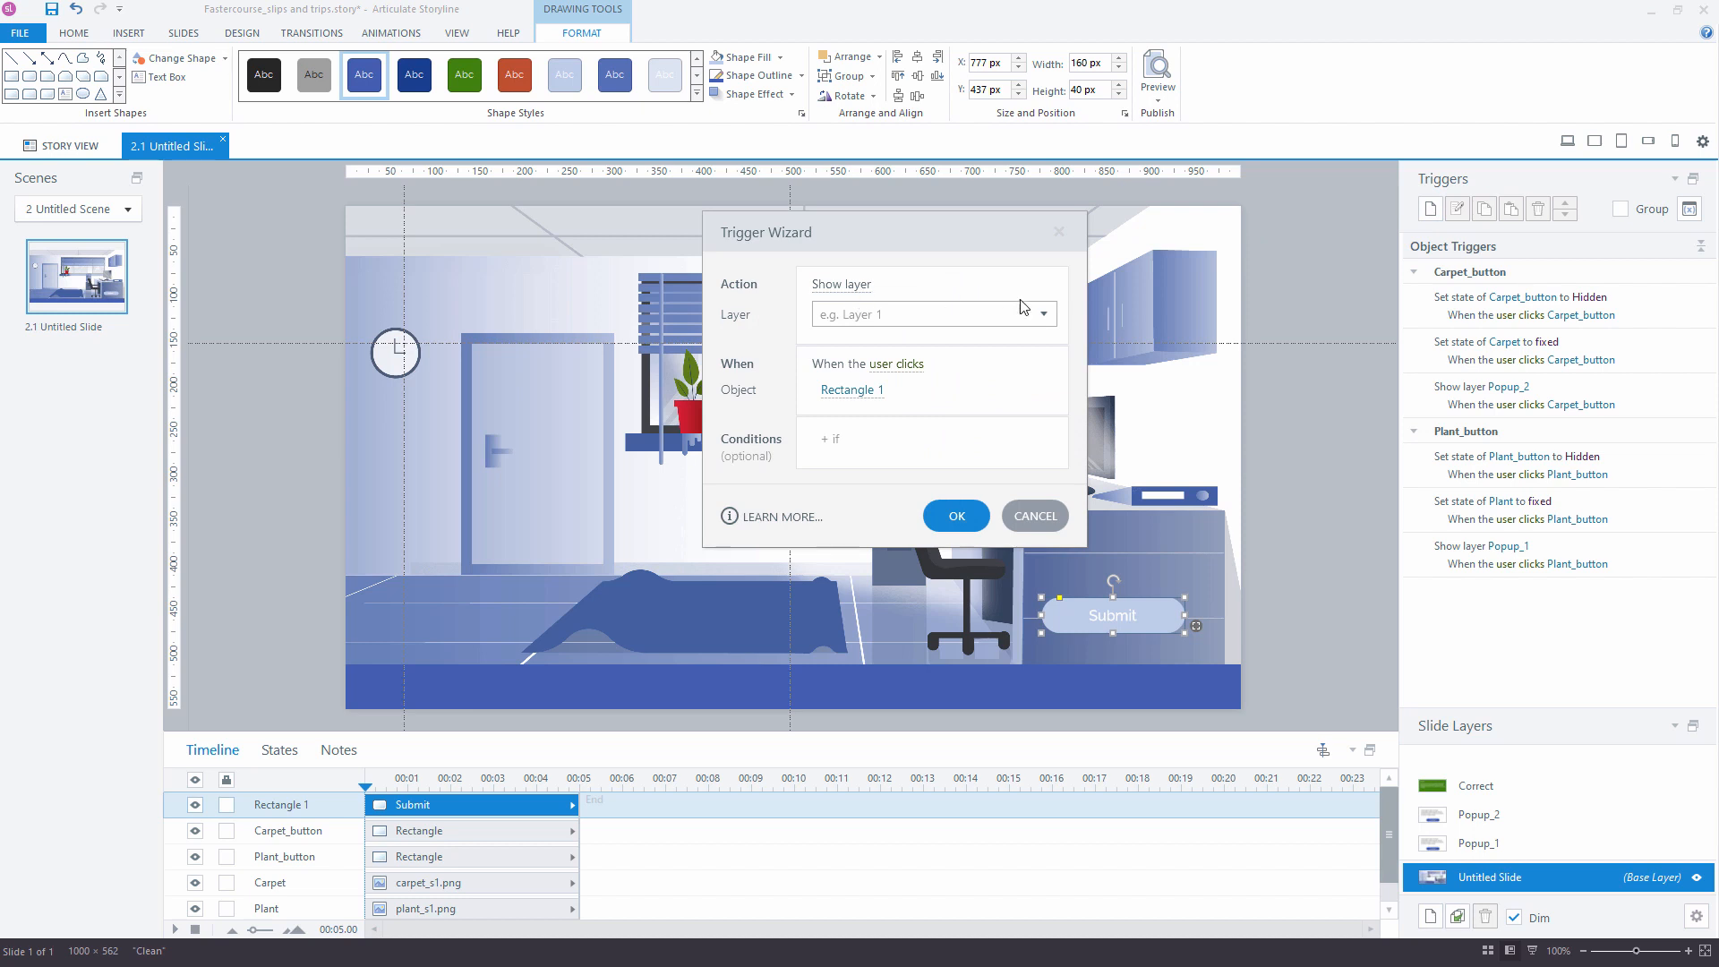
pyautogui.click(1044, 313)
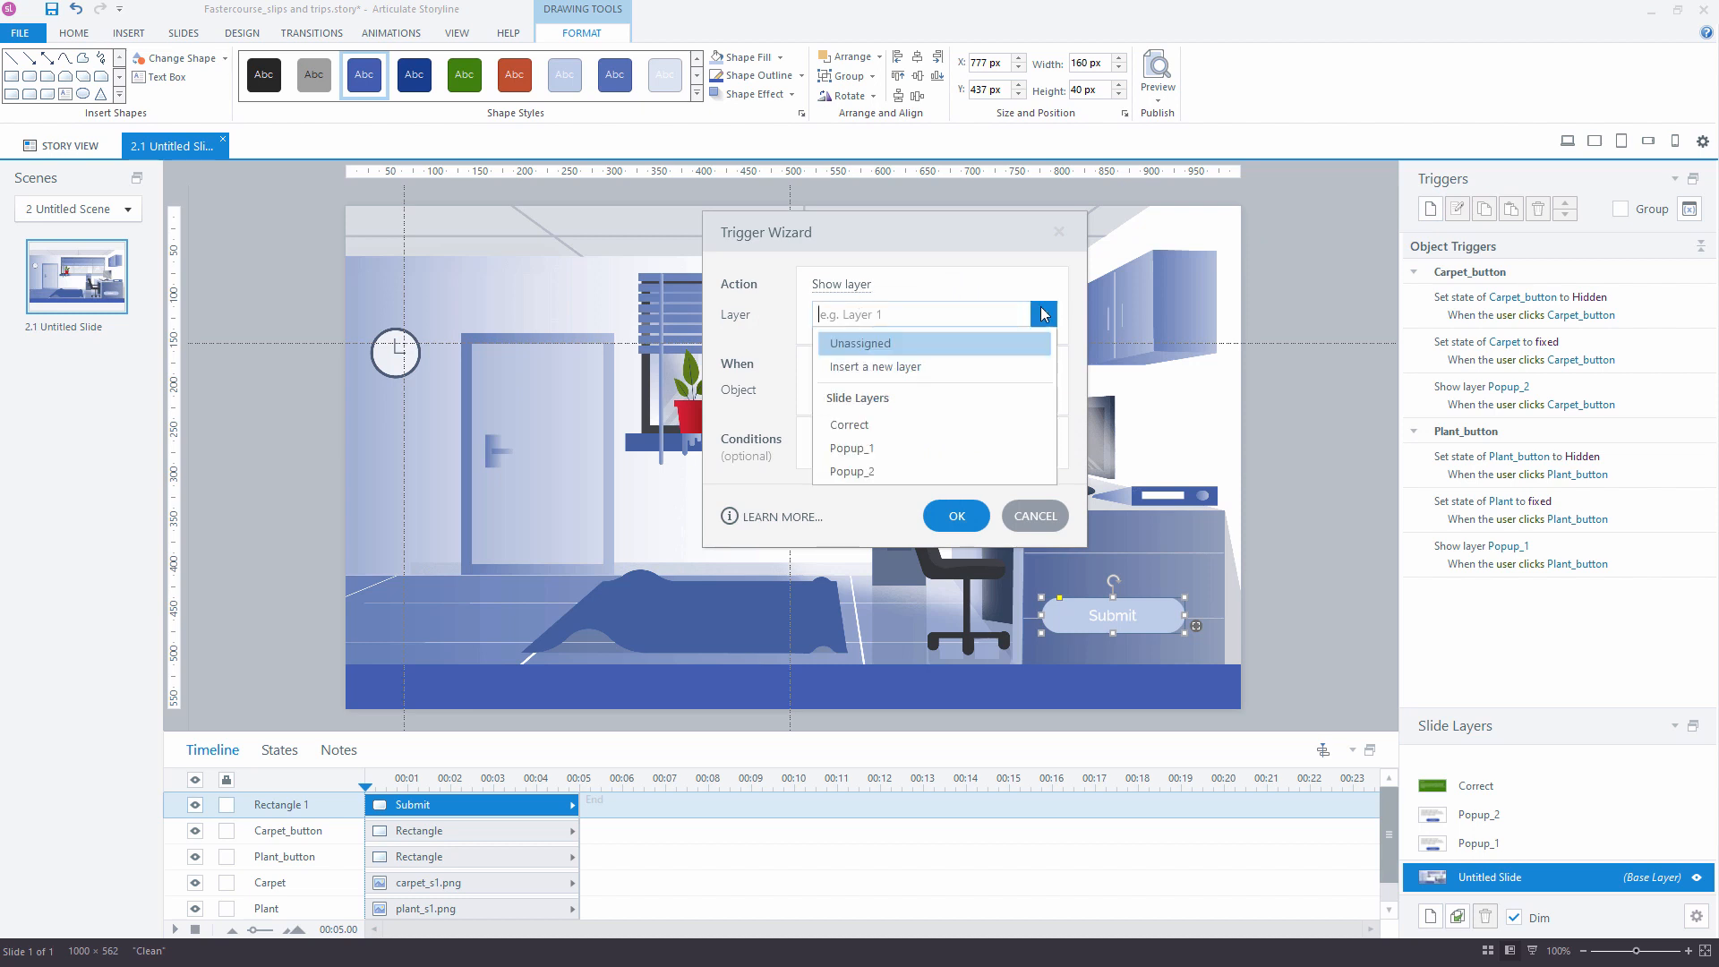
pyautogui.click(869, 426)
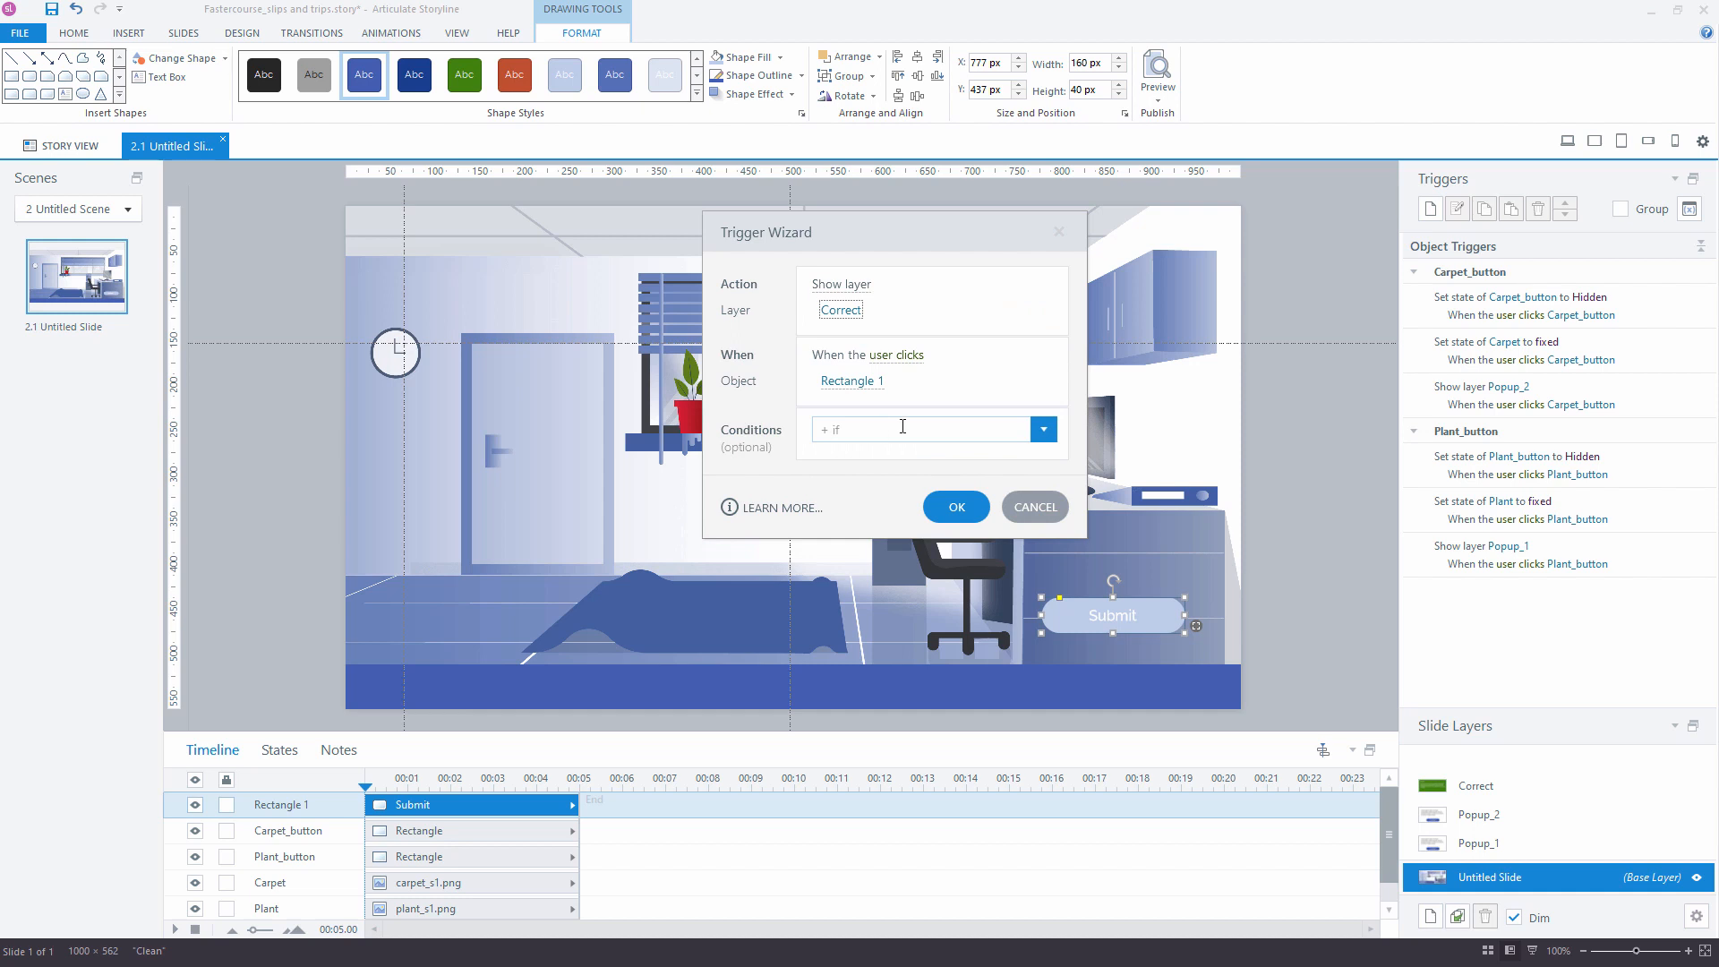
# Add a condition to the Submit trigger requiring the state of Carpet to equal fixed
pyautogui.click(1043, 429)
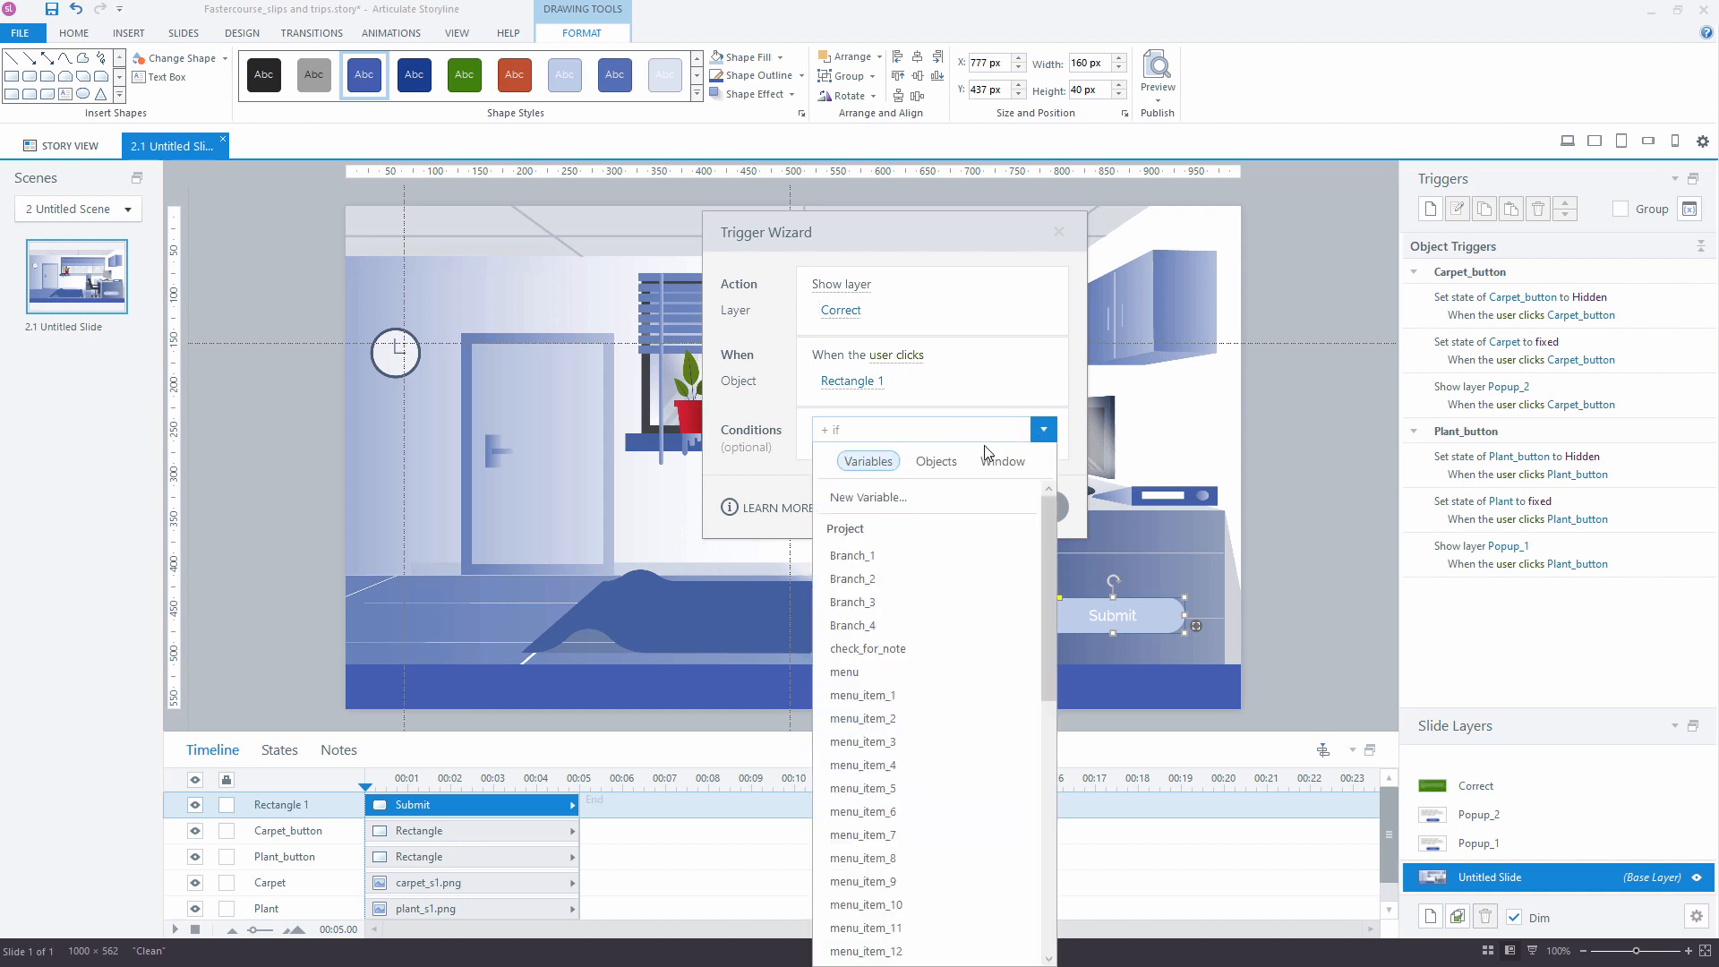
pyautogui.click(938, 462)
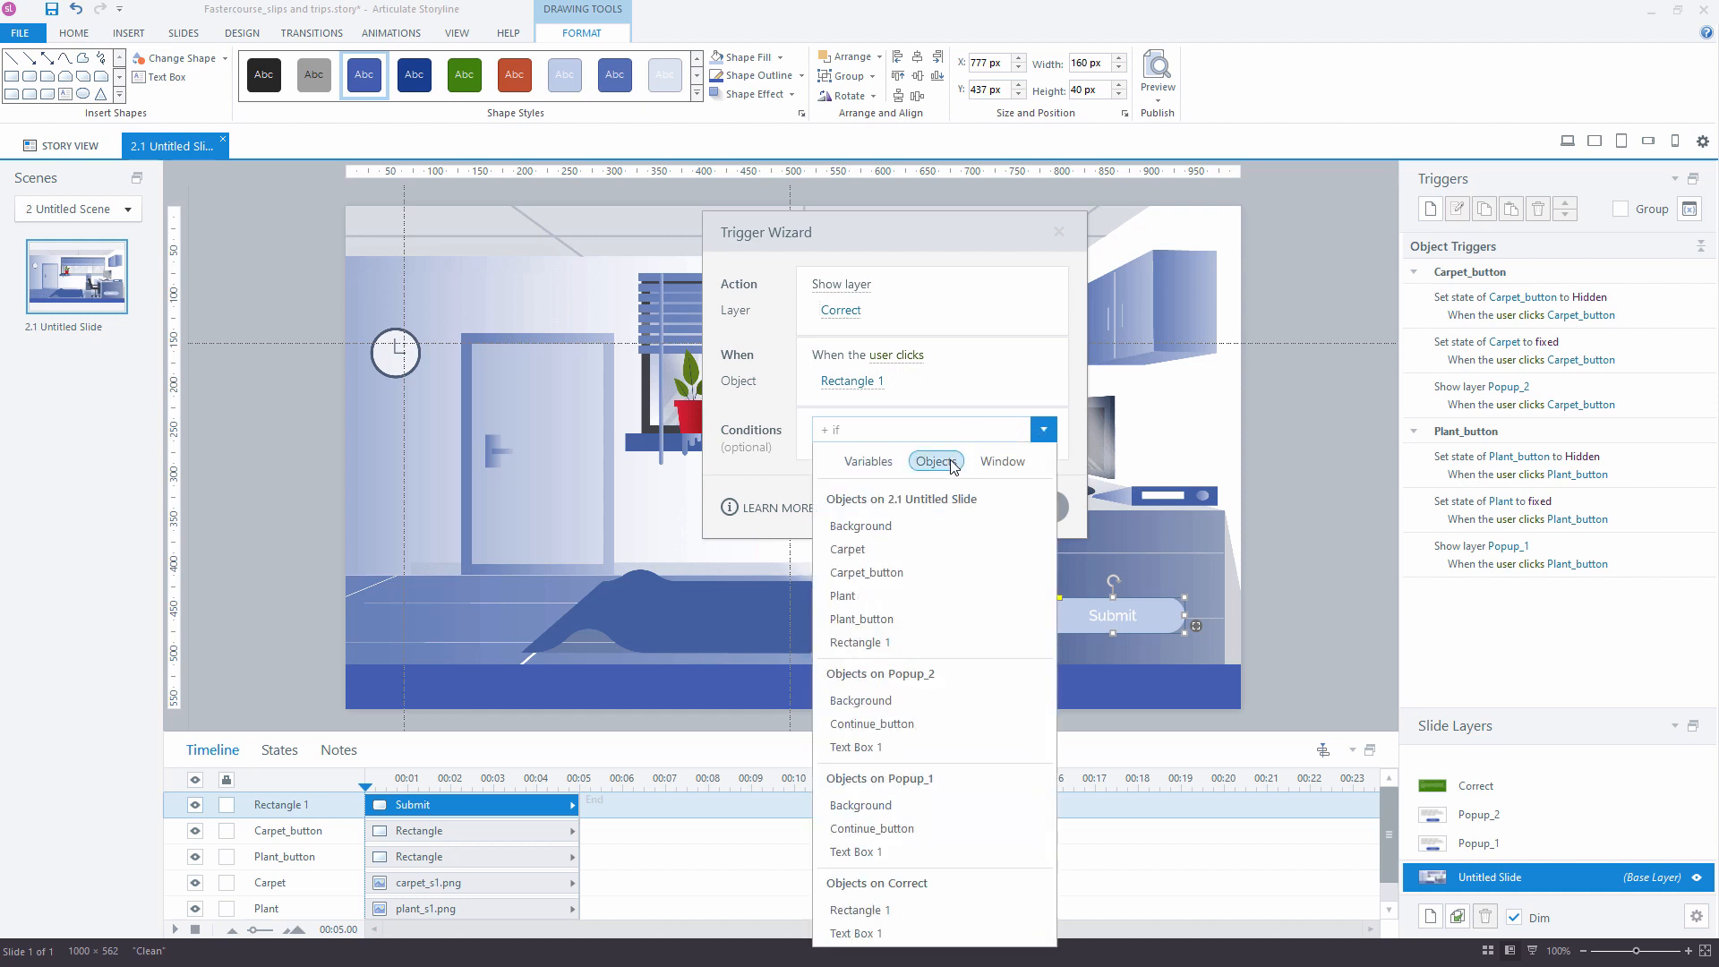
pyautogui.click(859, 549)
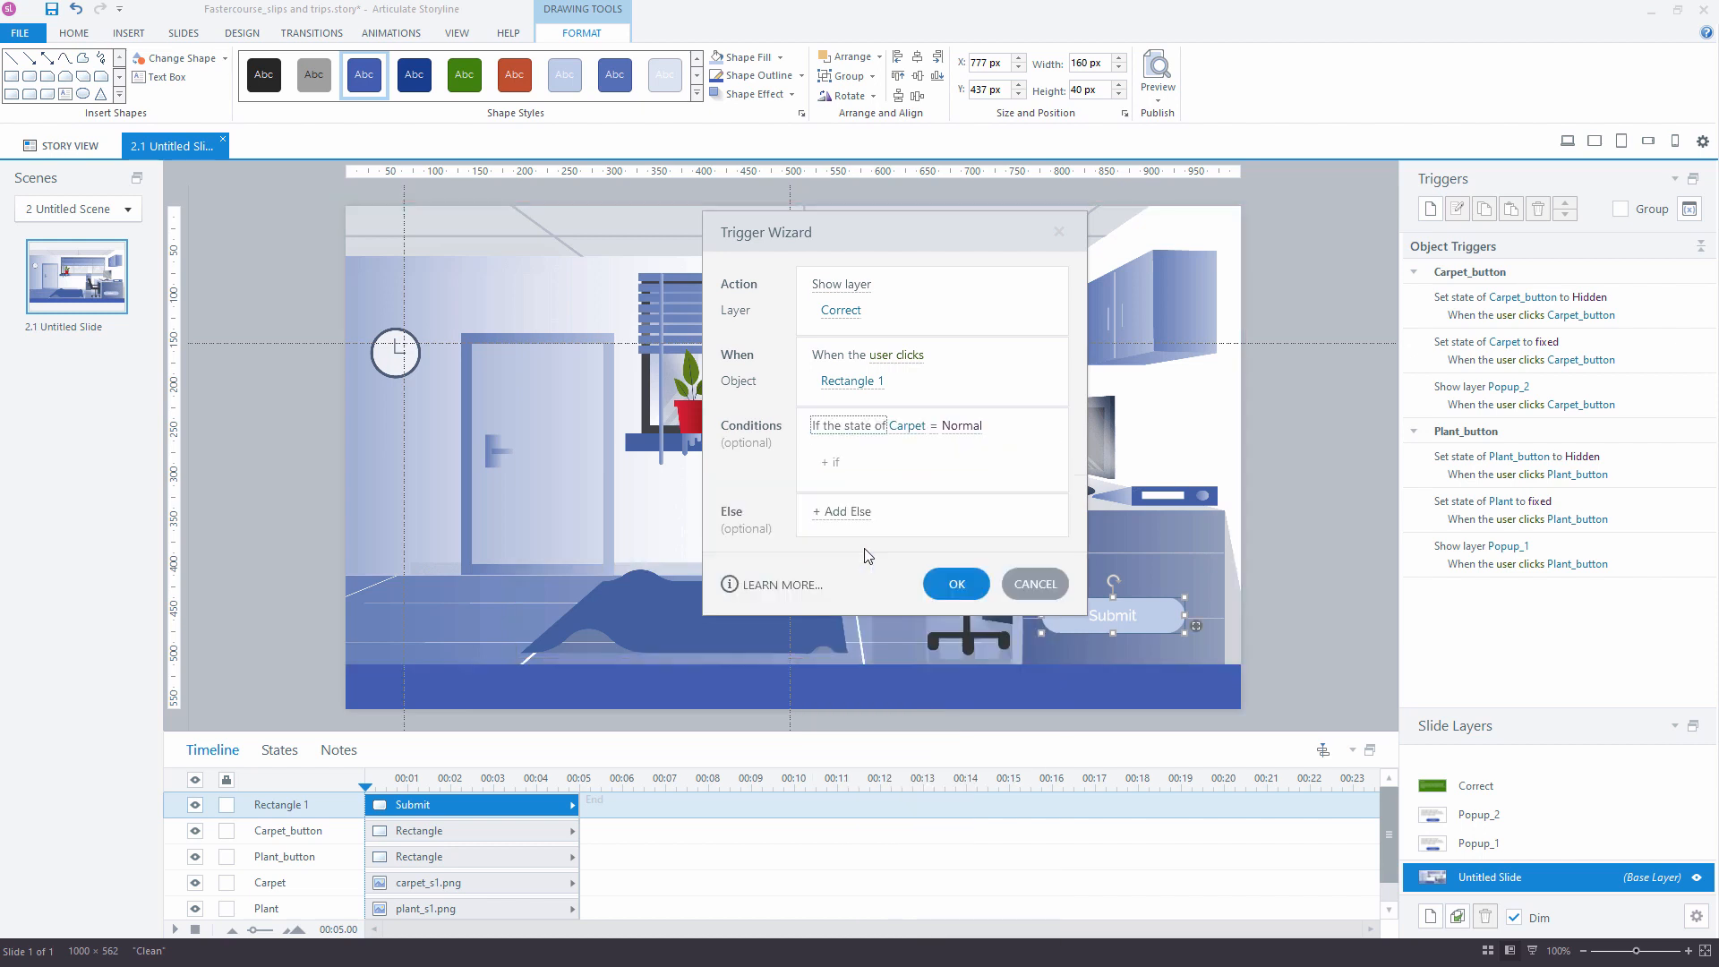
pyautogui.click(962, 428)
pyautogui.click(888, 506)
# Add a second condition requiring the state of Plant to equal fixed, and save the trigger
pyautogui.click(1043, 461)
pyautogui.click(938, 494)
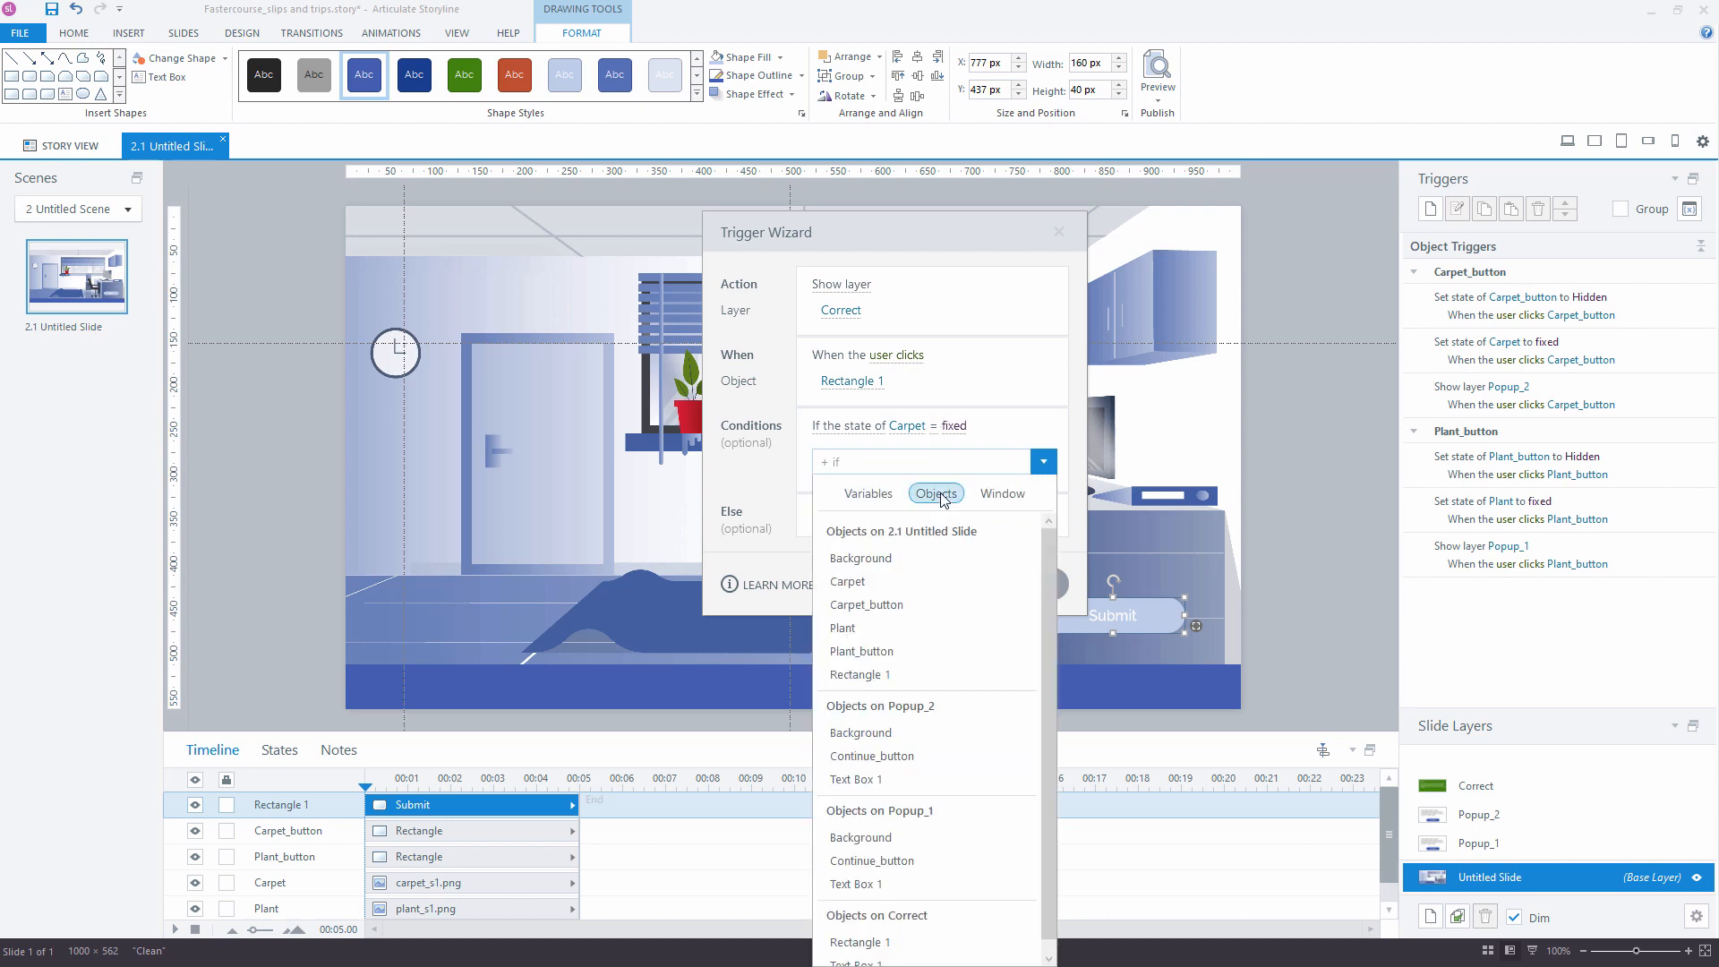
pyautogui.click(907, 627)
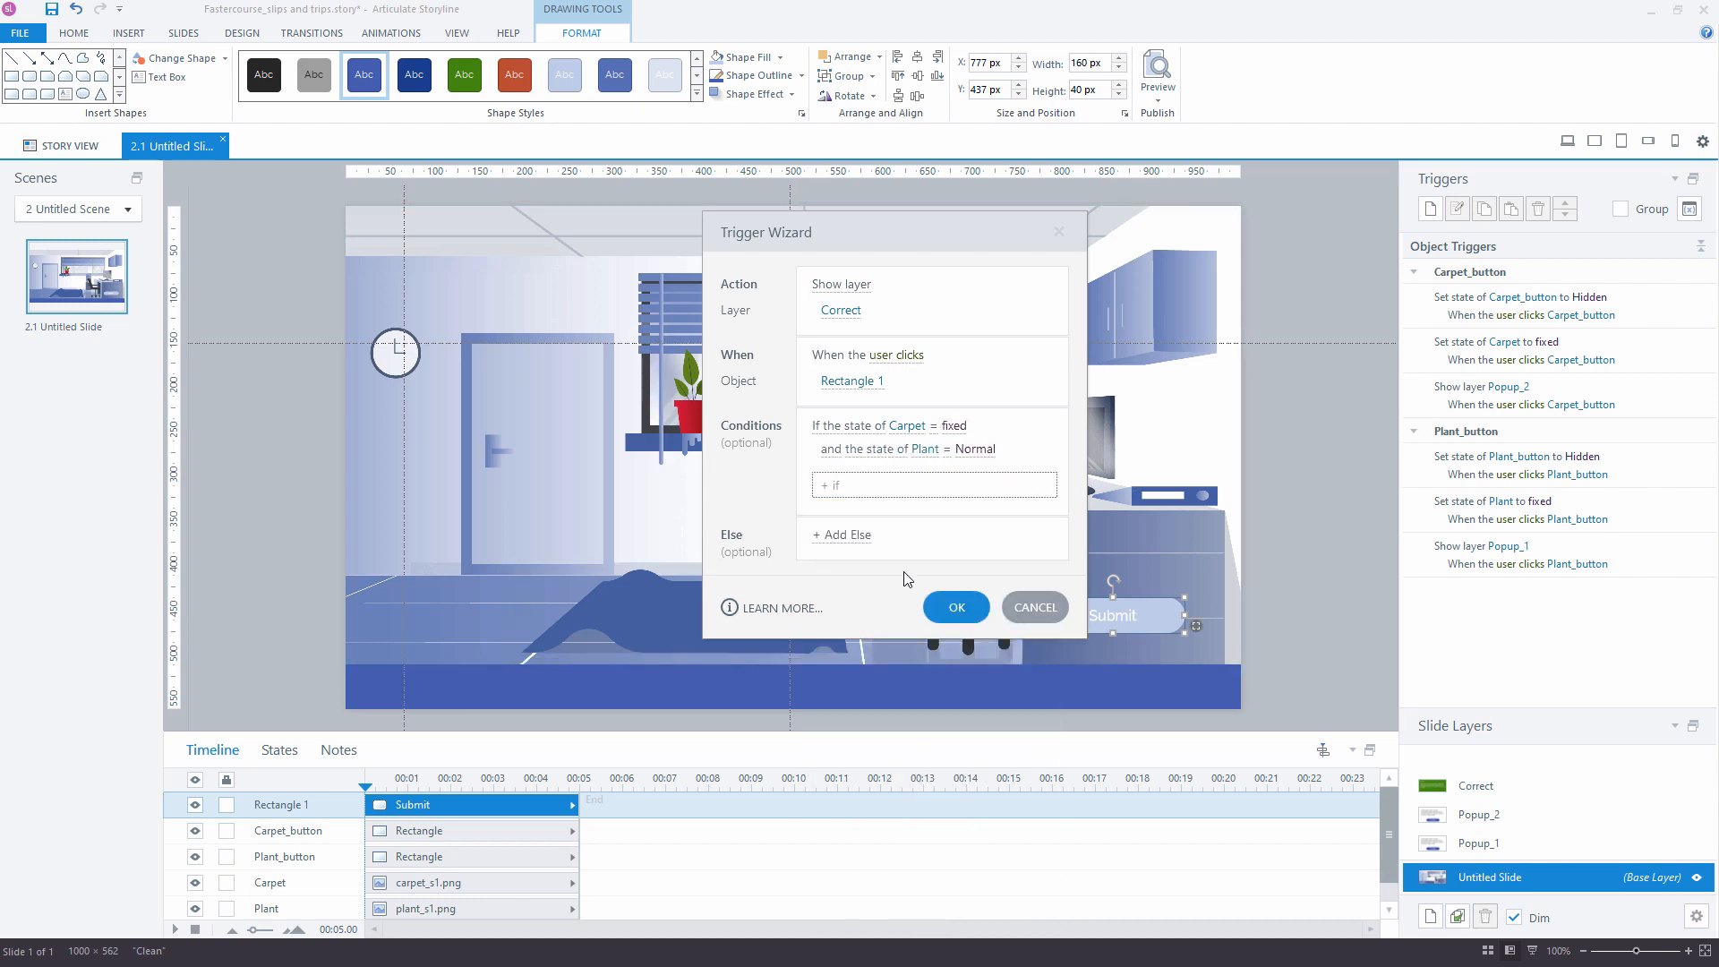
pyautogui.click(981, 457)
pyautogui.click(889, 528)
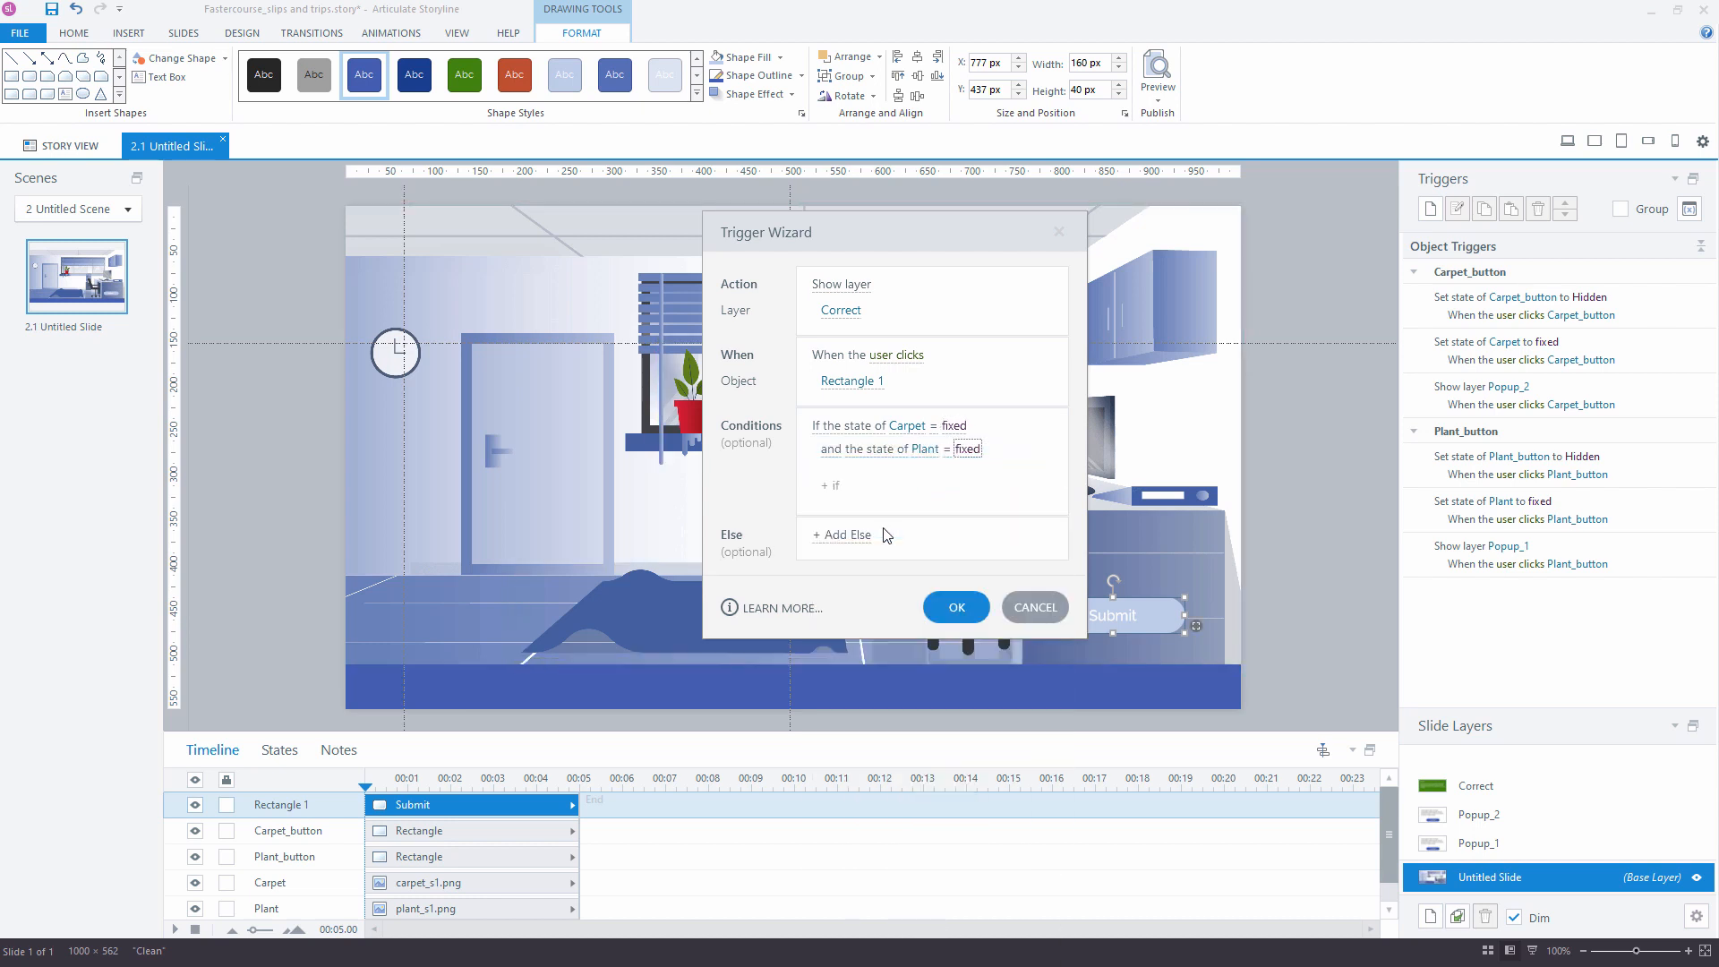
pyautogui.click(954, 604)
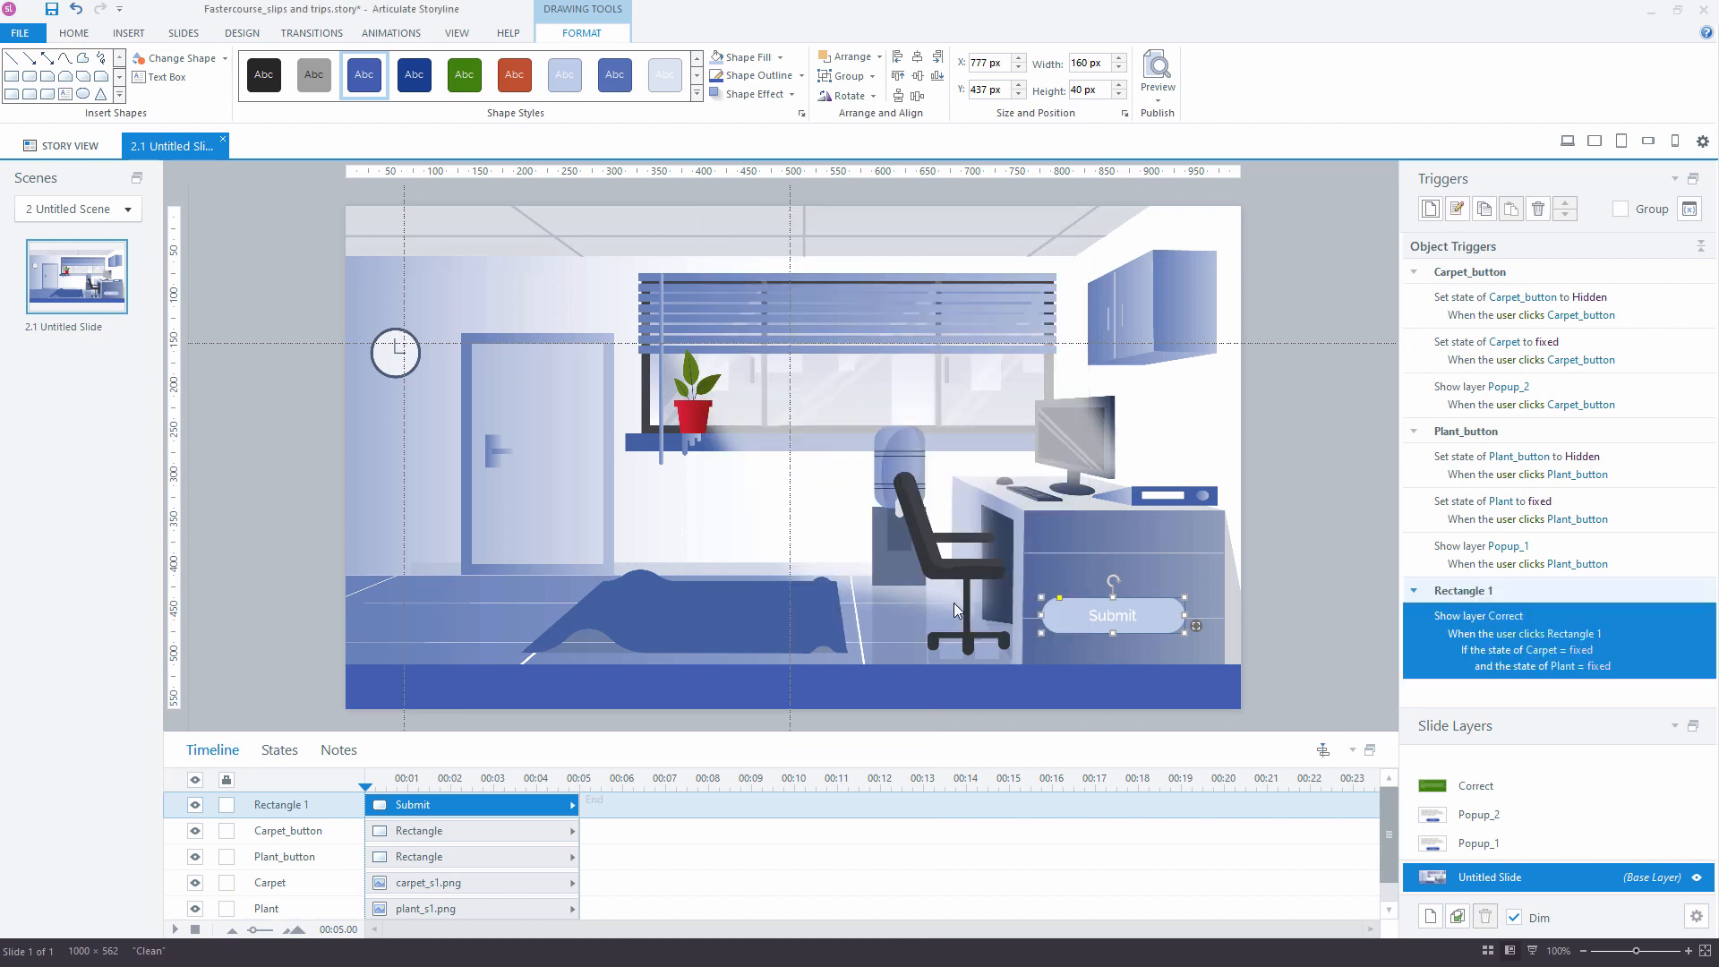
# Rename the Submit shape in the timeline to "Submit button"
pyautogui.doubleClick(295, 803)
pyautogui.write('Submit button')
pyautogui.press('Return')
# Preview this slide and test it by fixing the plant and carpet, continuing past each popup, and submitting
pyautogui.click(1157, 97)
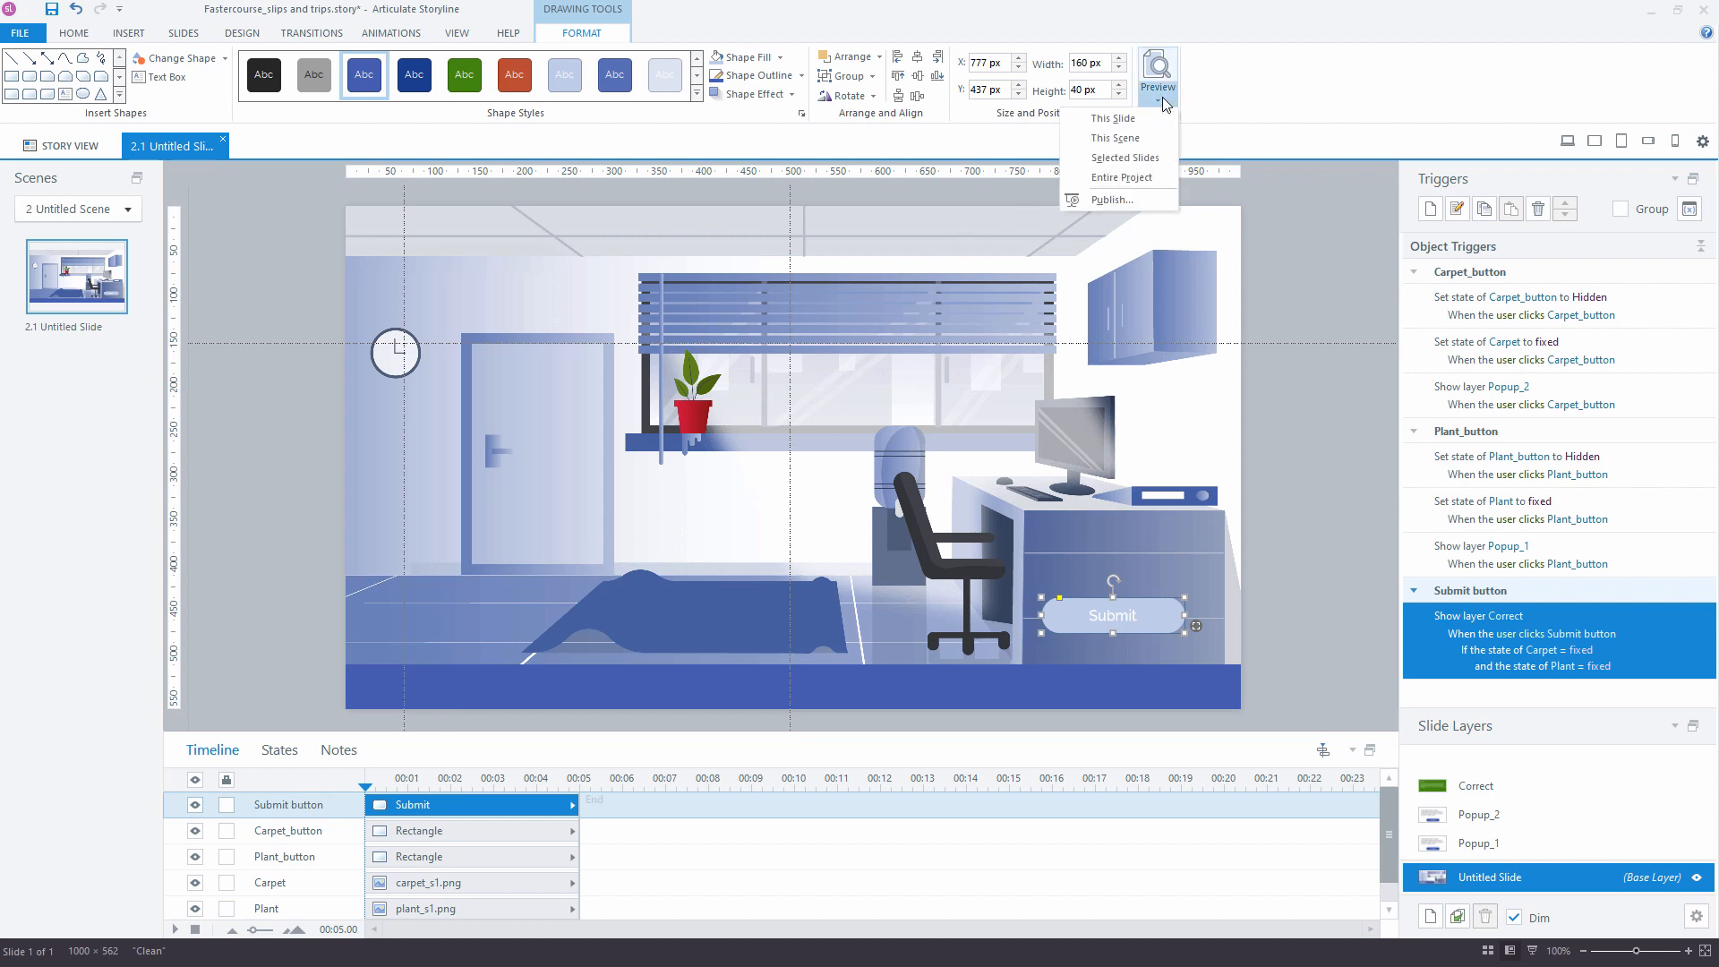
pyautogui.click(1141, 115)
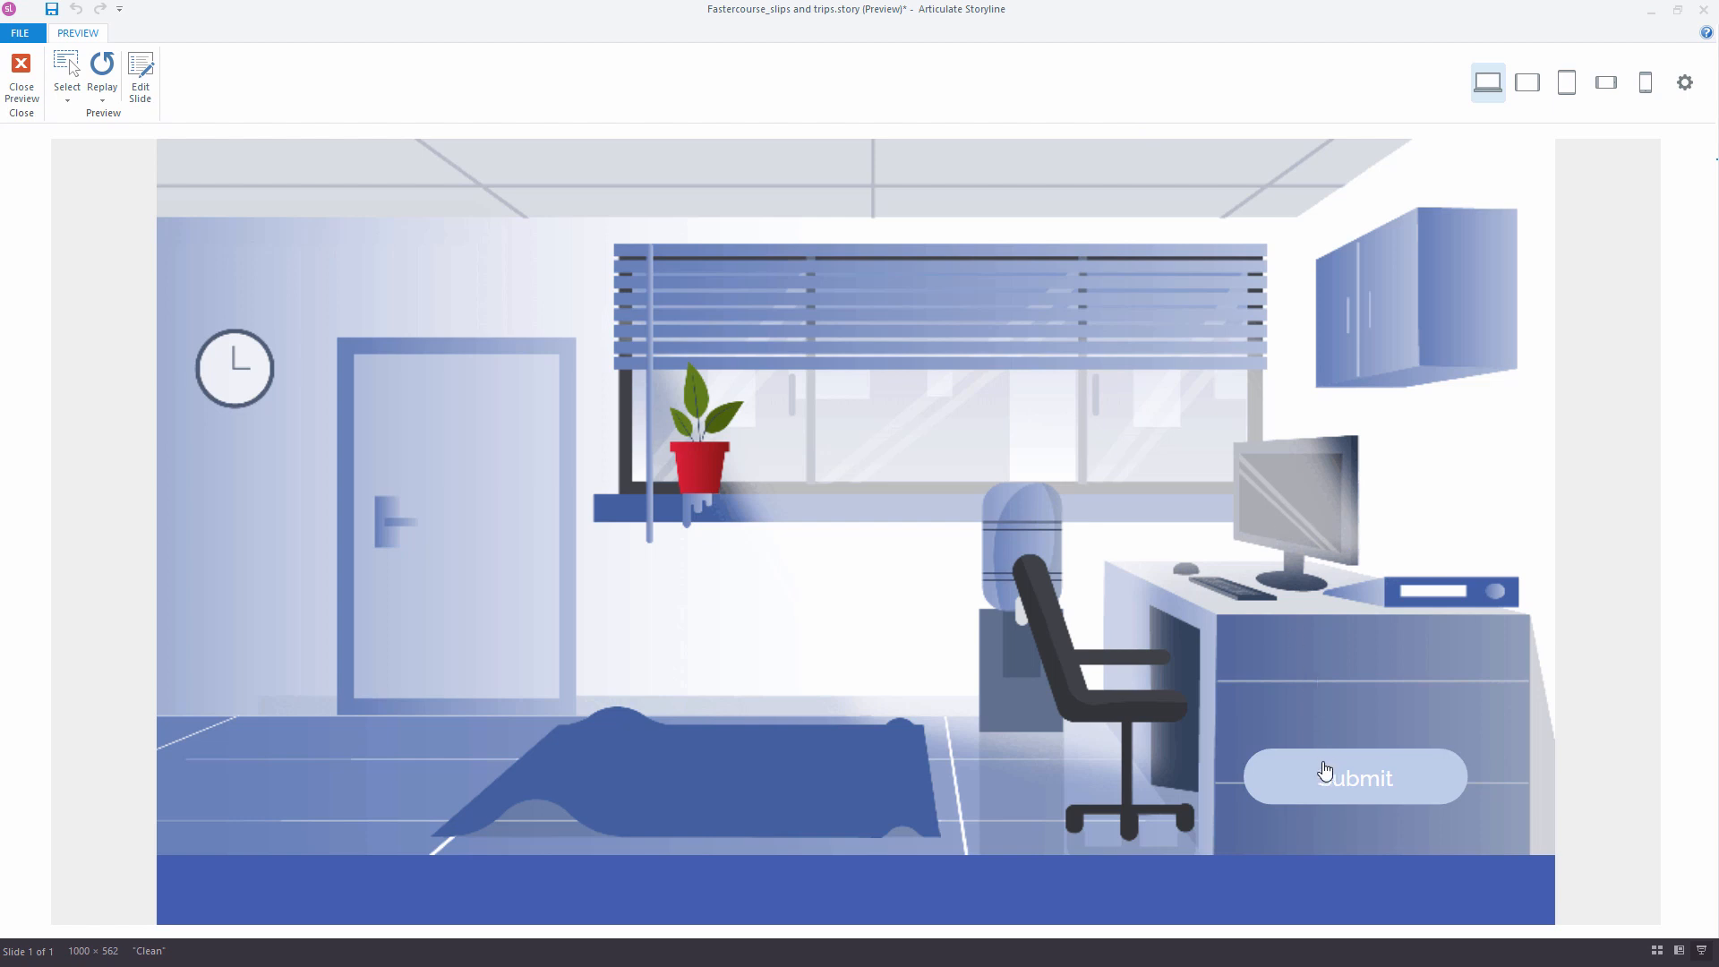
pyautogui.click(707, 466)
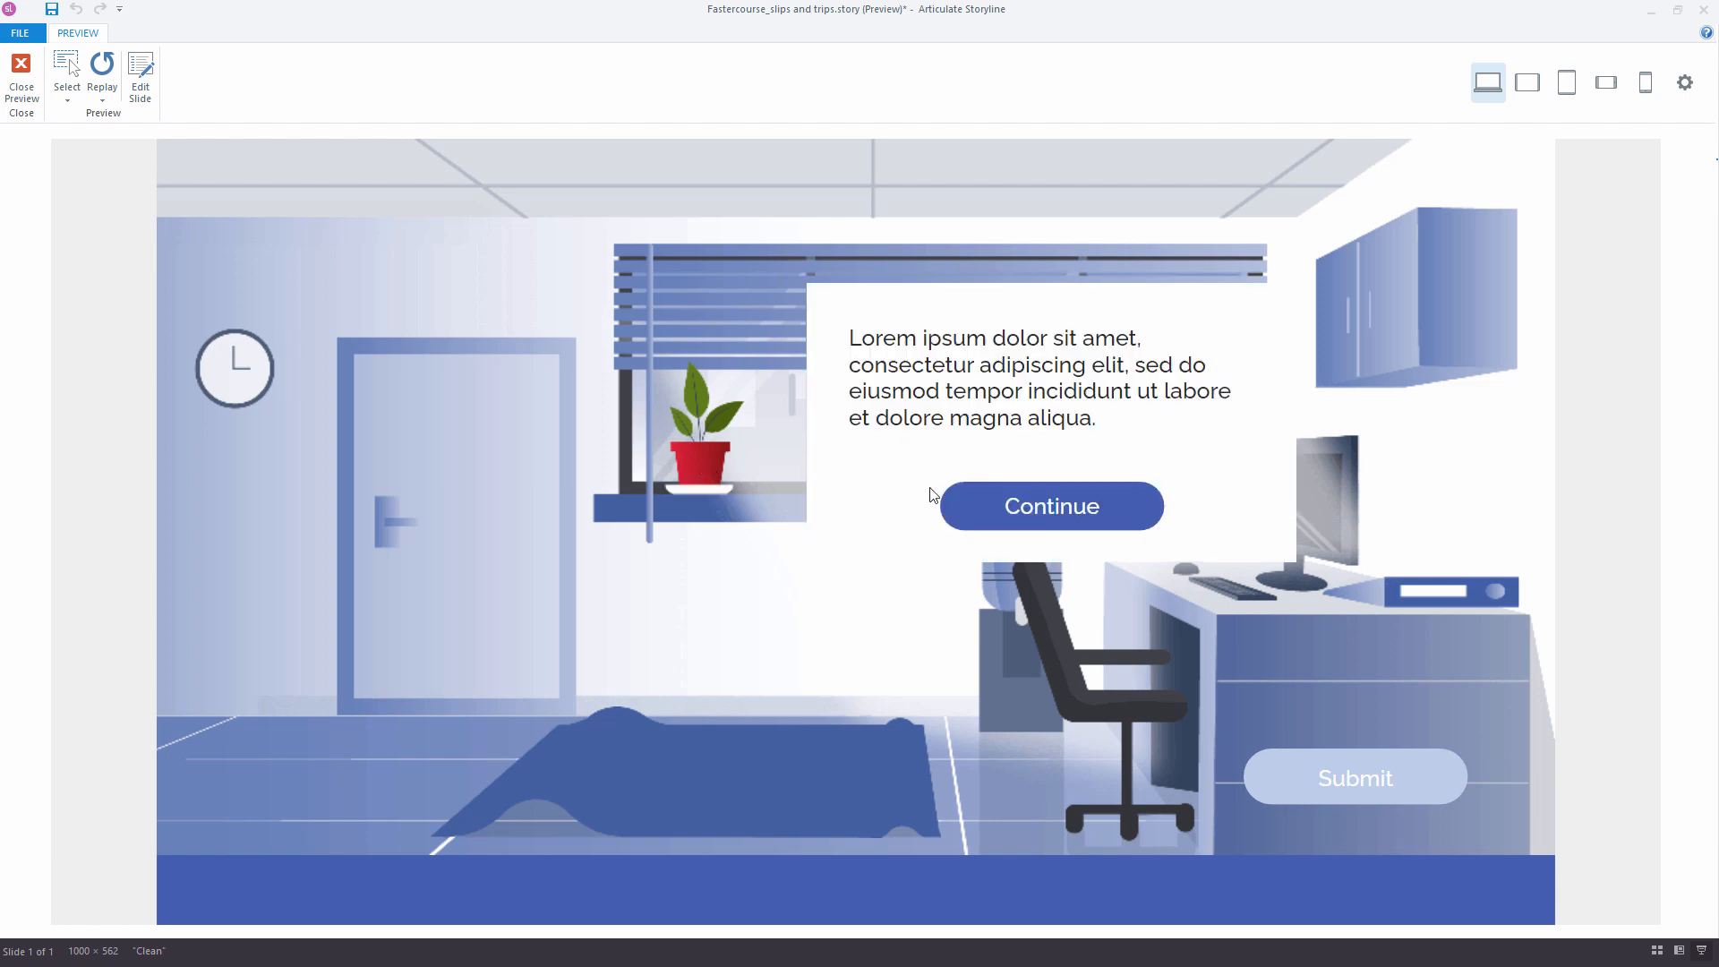
pyautogui.click(1001, 503)
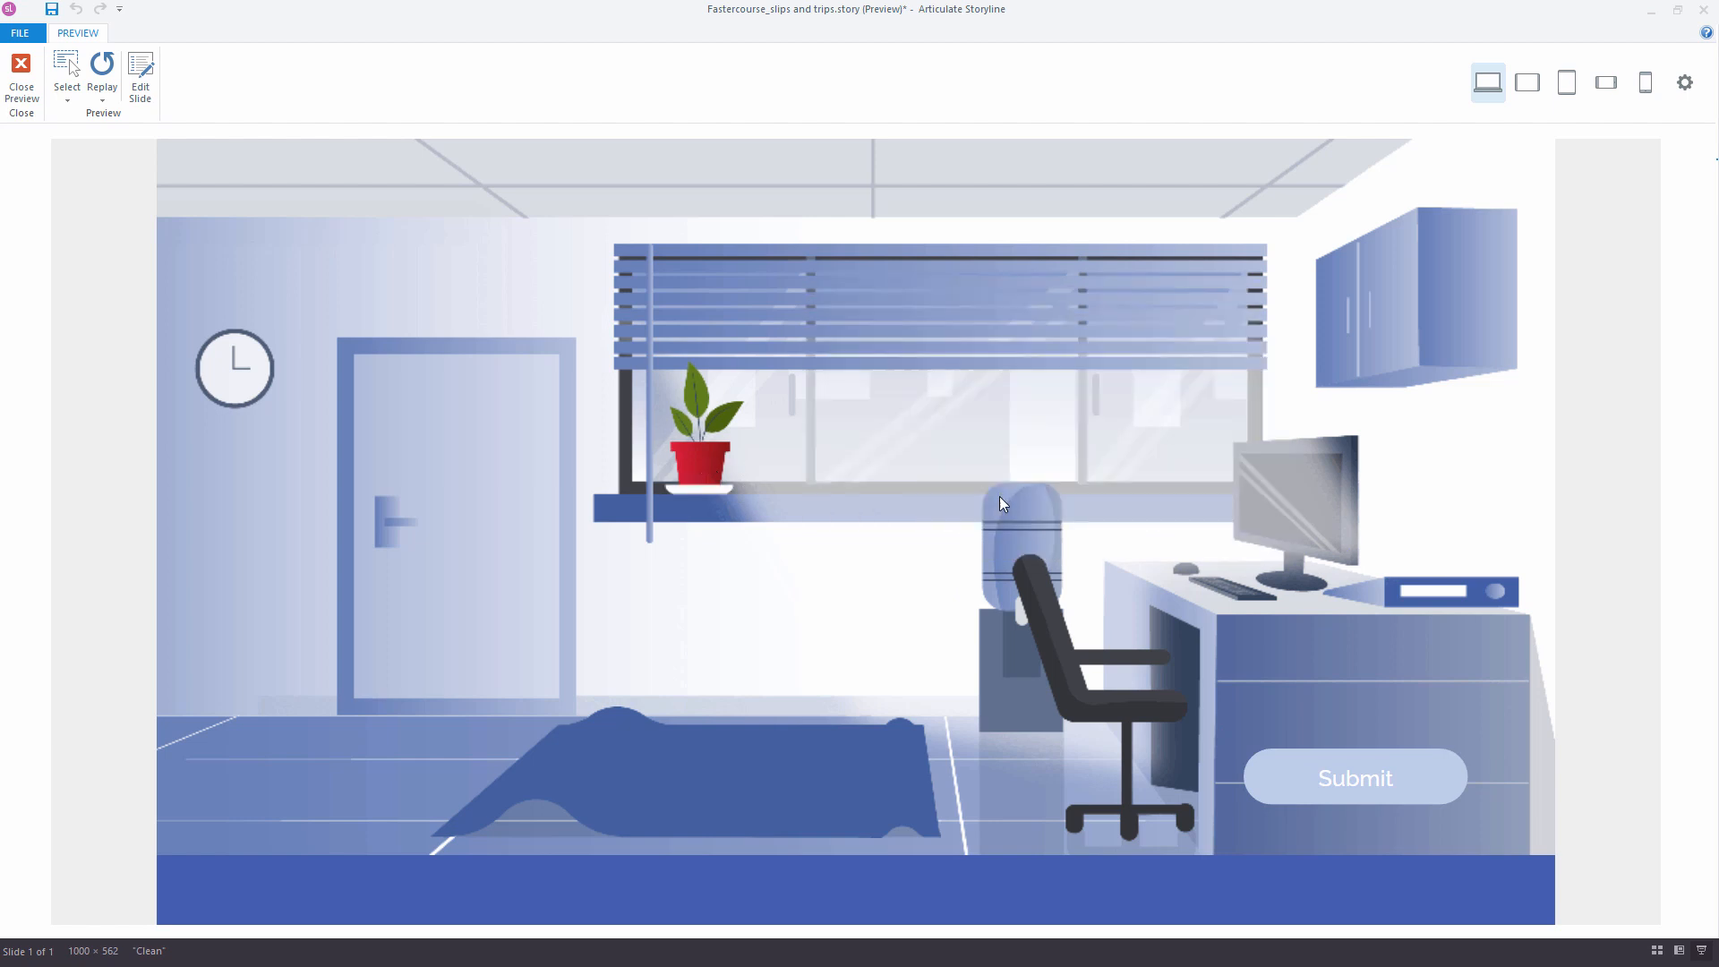
pyautogui.click(725, 772)
pyautogui.click(801, 653)
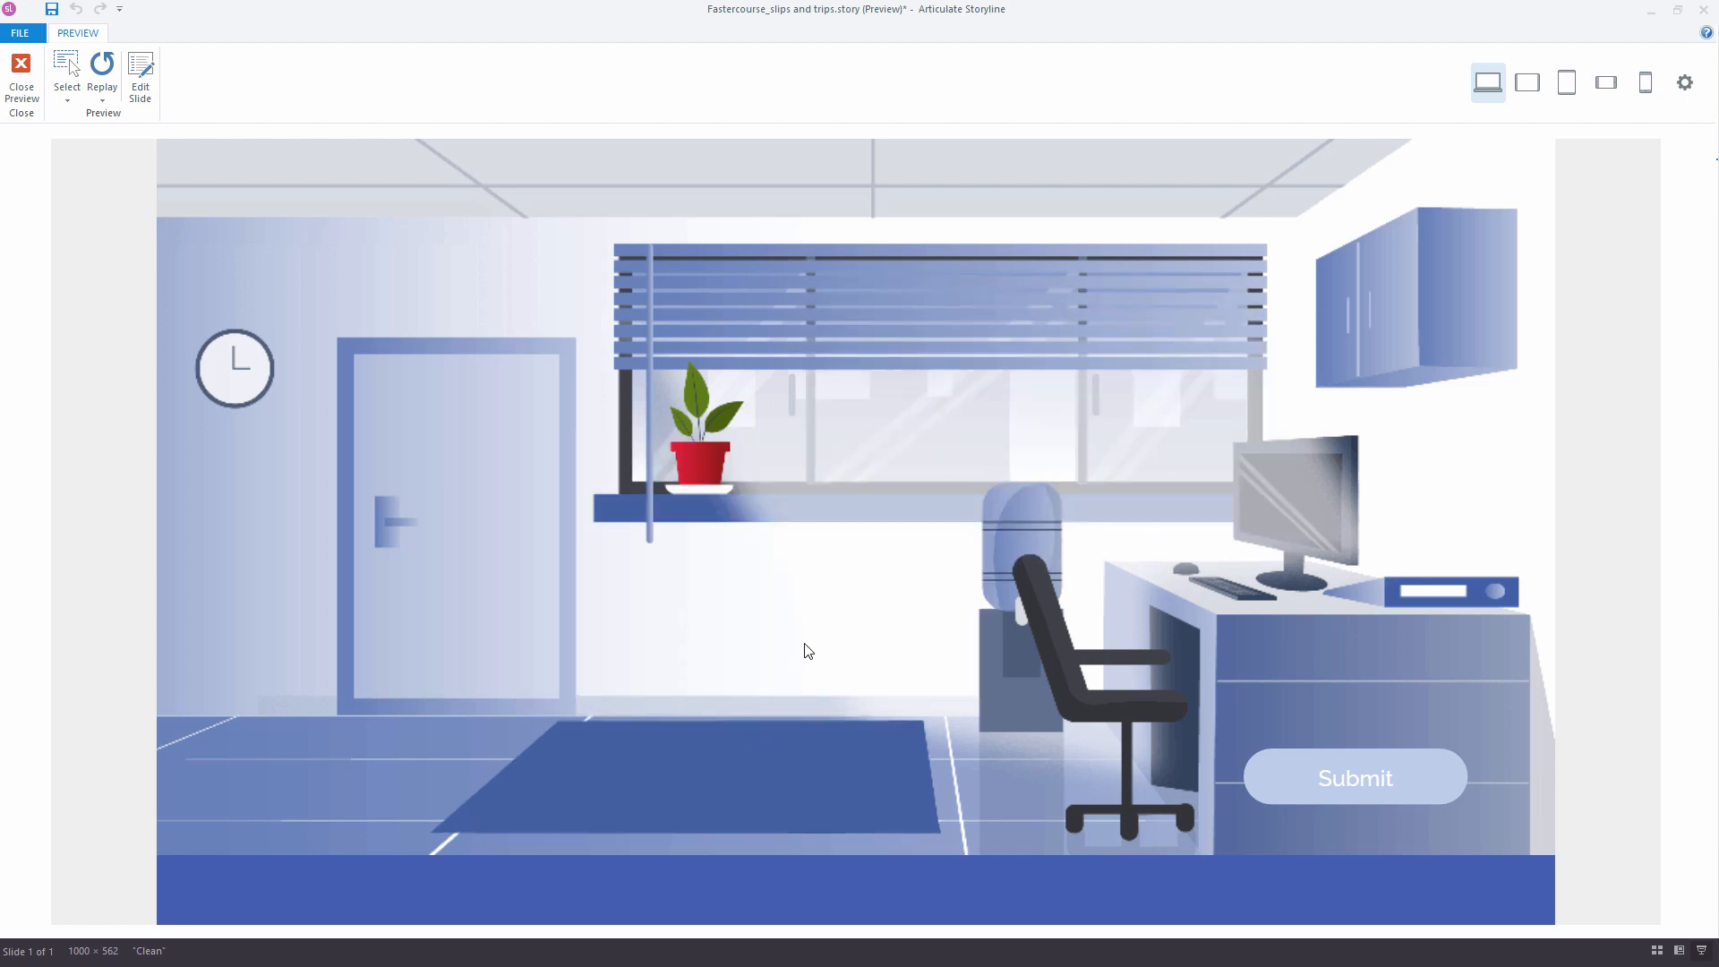
pyautogui.click(1307, 779)
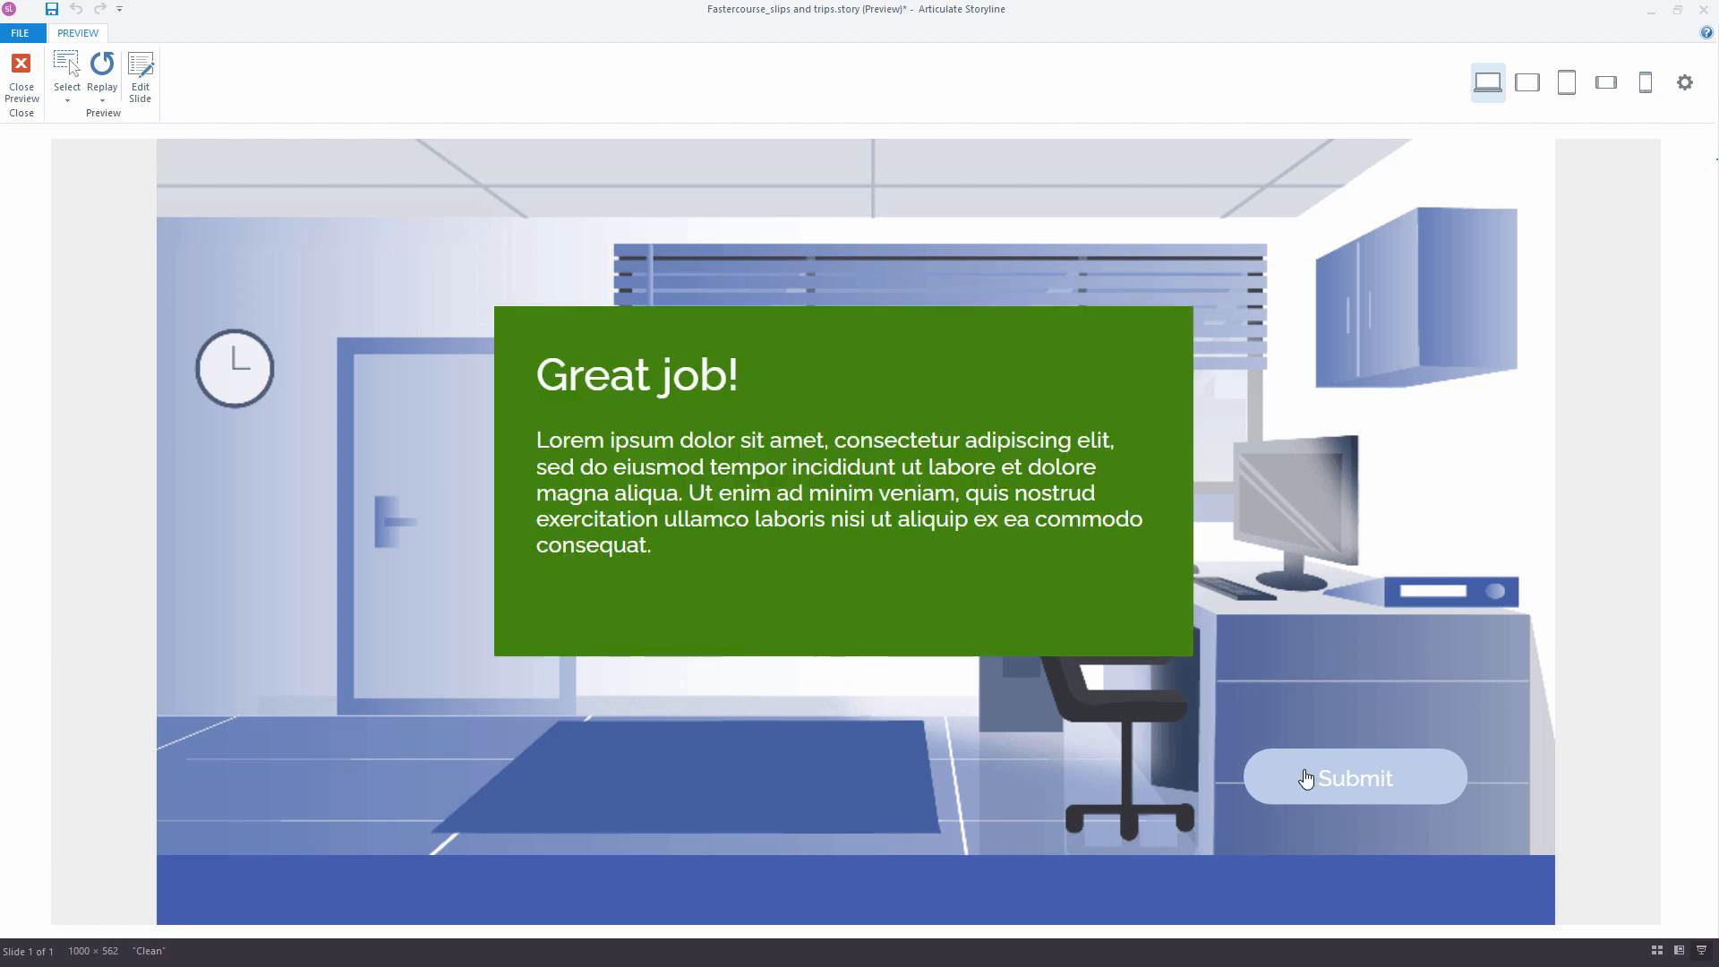